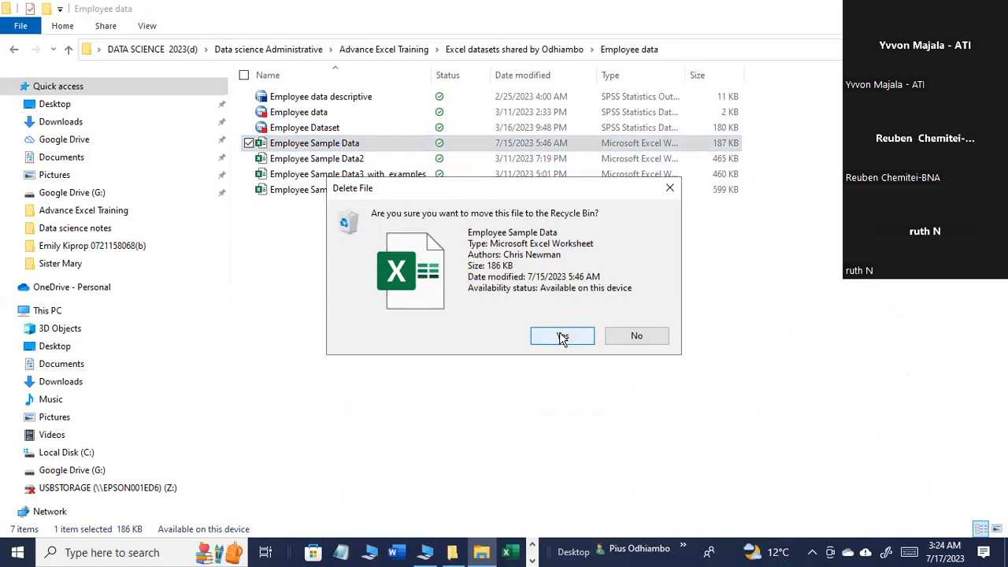
Step: Decline deleting the Employee Sample Data file and open that workbook instead
left_click(630, 340)
double_click(342, 148)
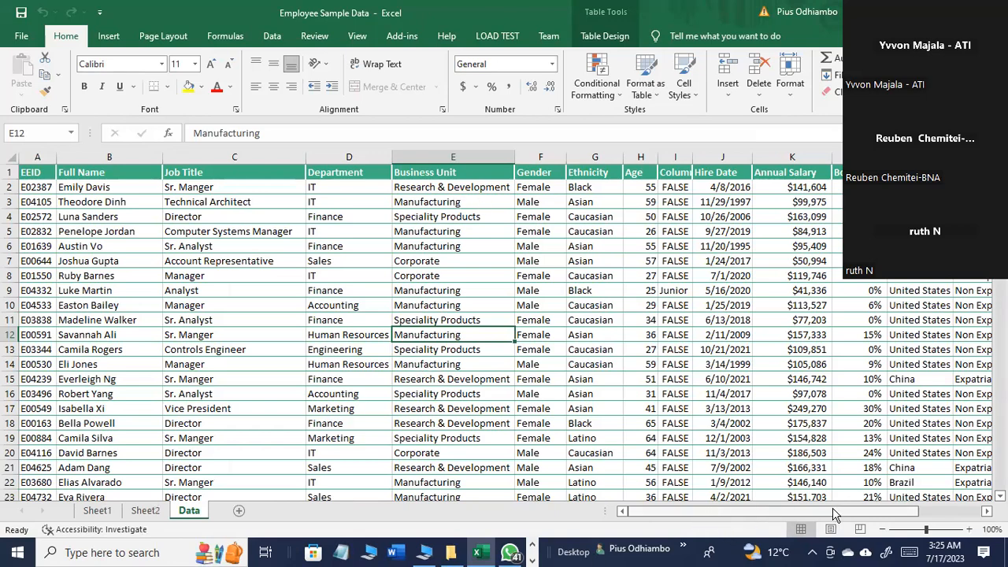
Step: Examine the employee table's columns one by one on the Data sheet, from EEID through Annual Salary
left_click_drag(900, 512, 947, 511)
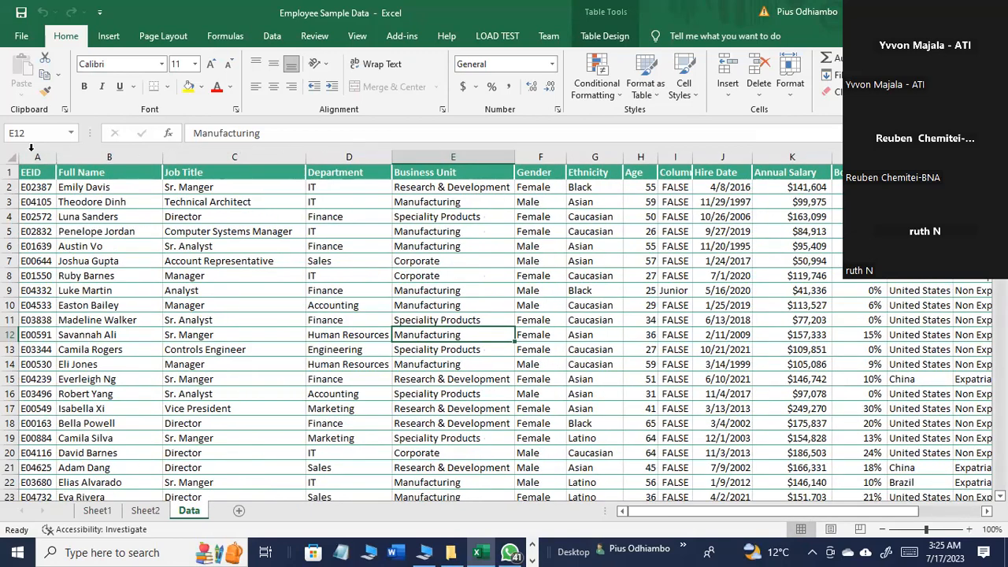
left_click(40, 157)
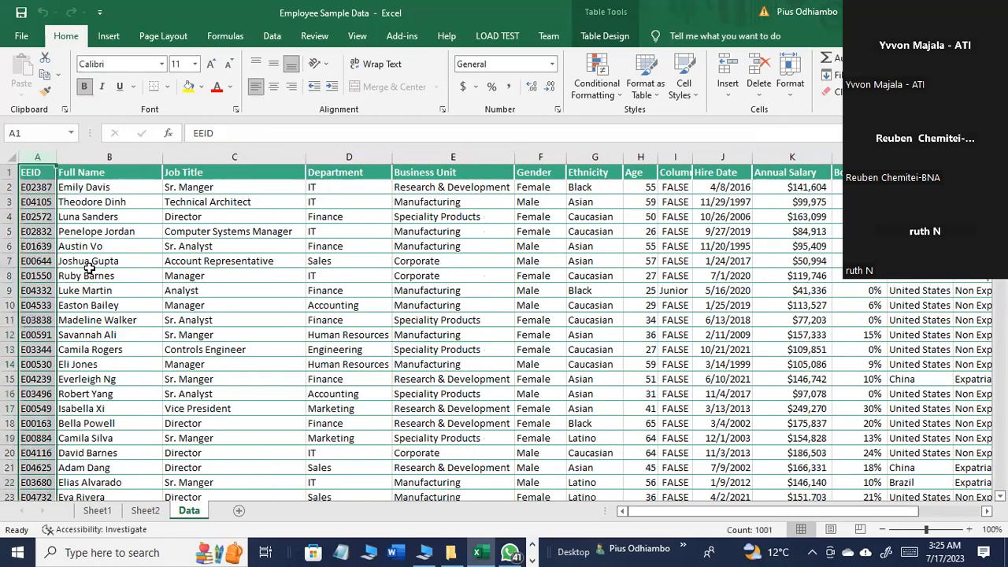
left_click(121, 158)
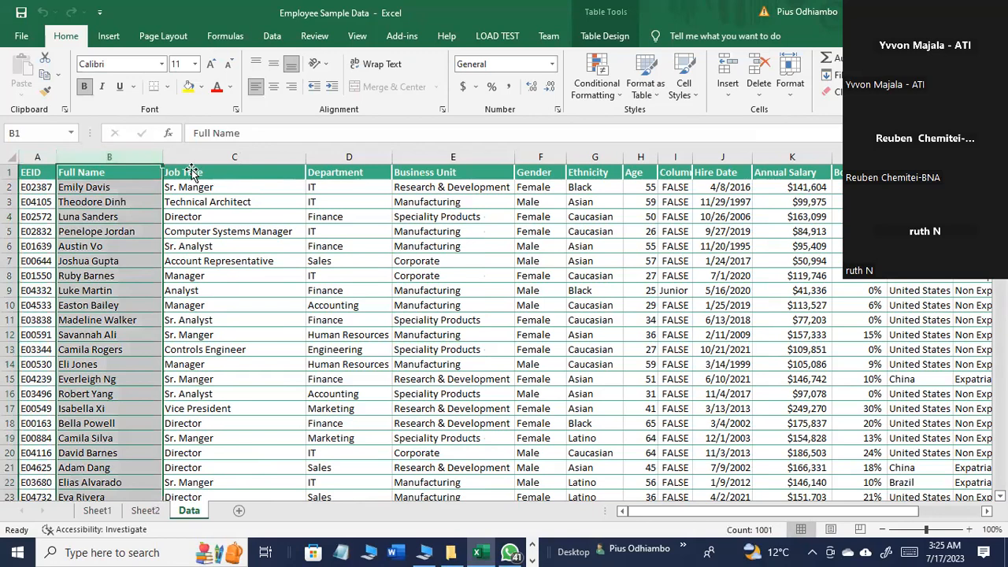
left_click(252, 155)
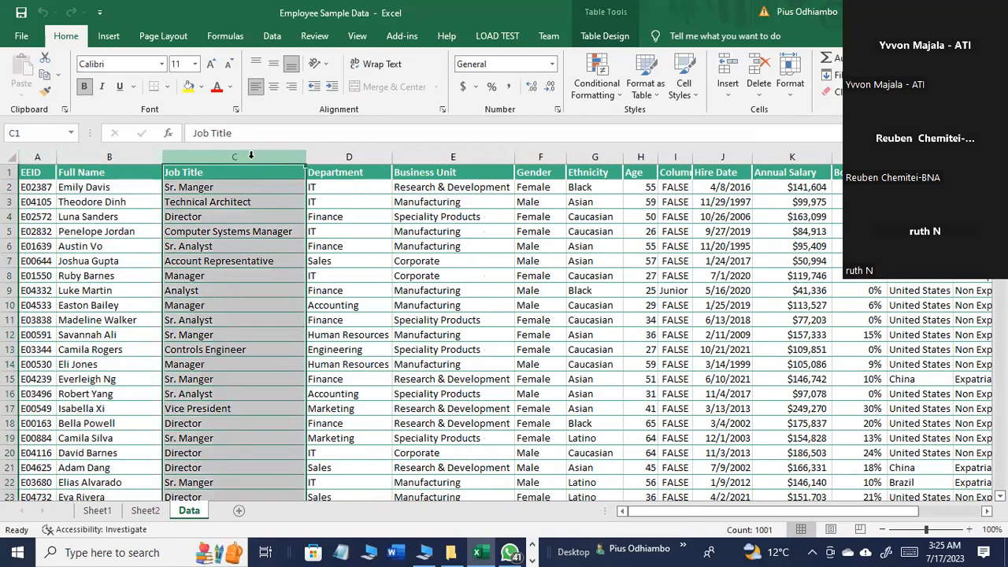
left_click(357, 156)
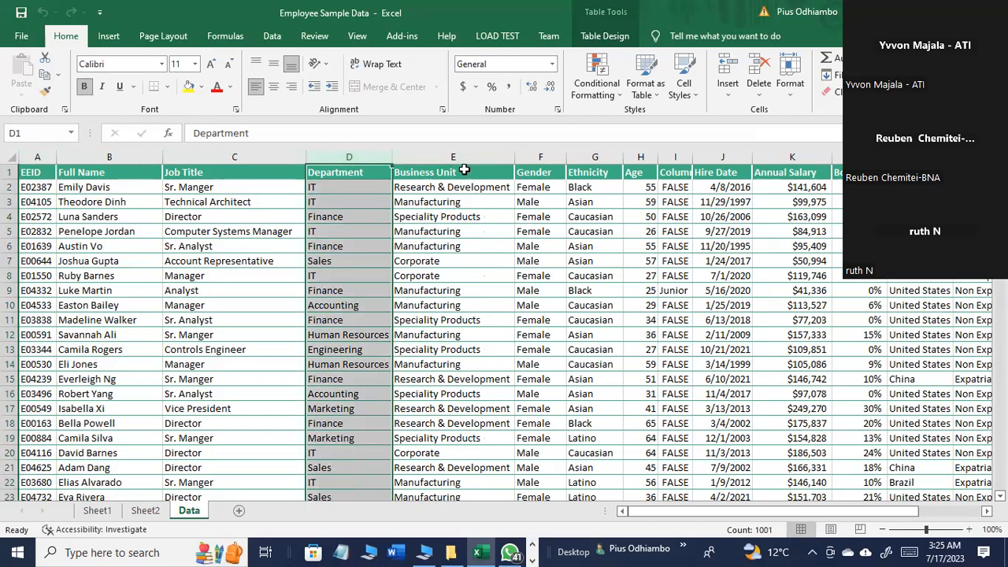
left_click(465, 157)
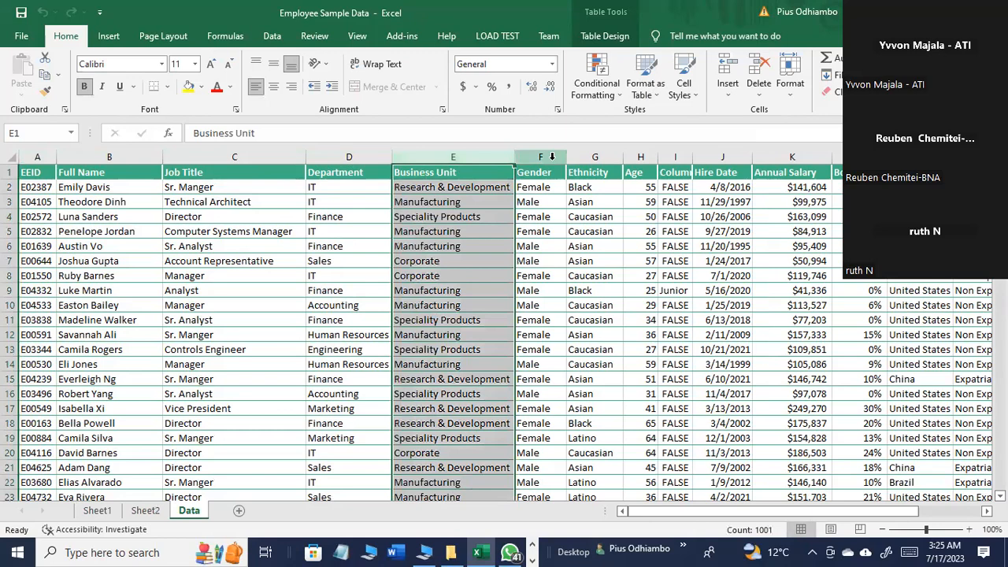
left_click(551, 157)
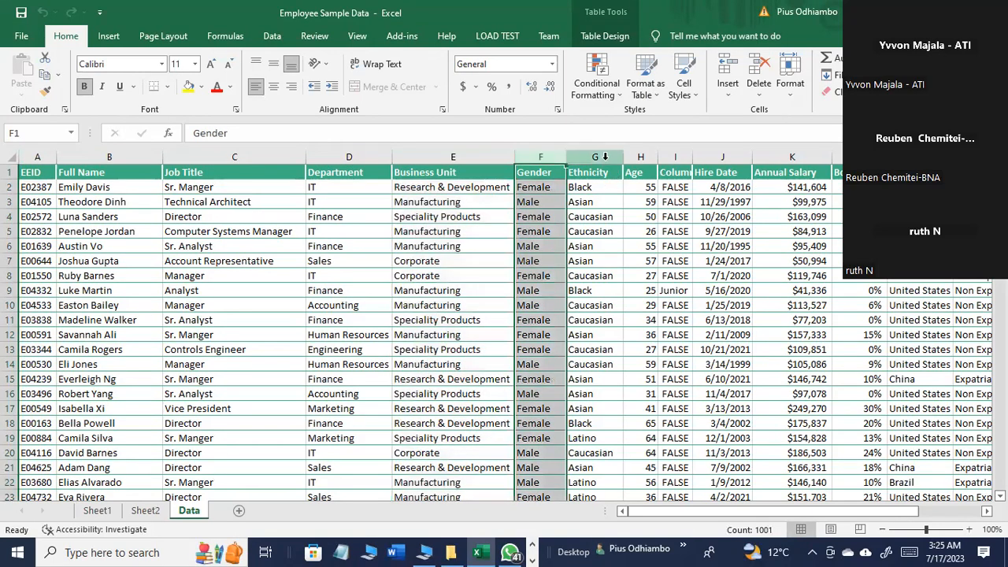
left_click(605, 156)
left_click(642, 156)
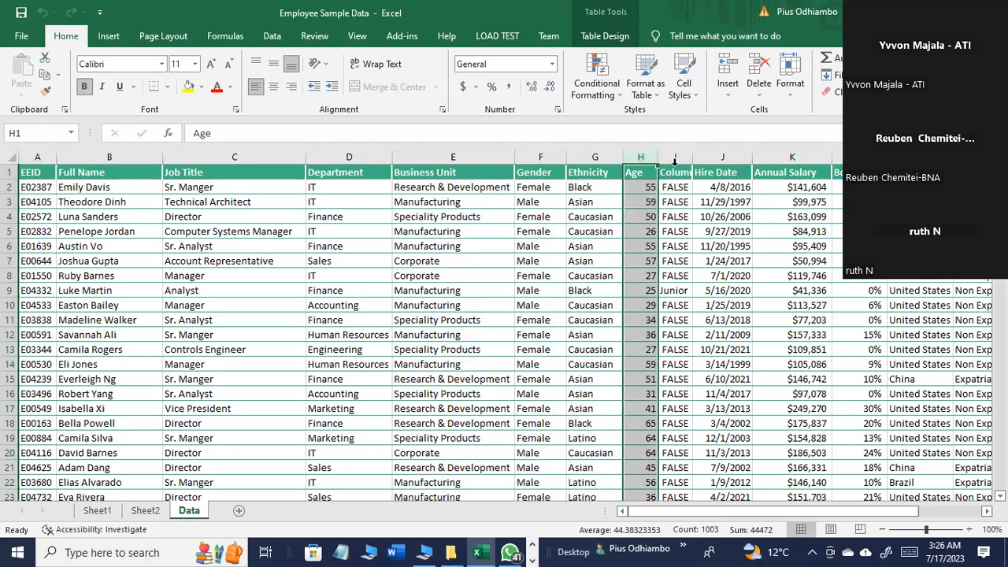
left_click(680, 157)
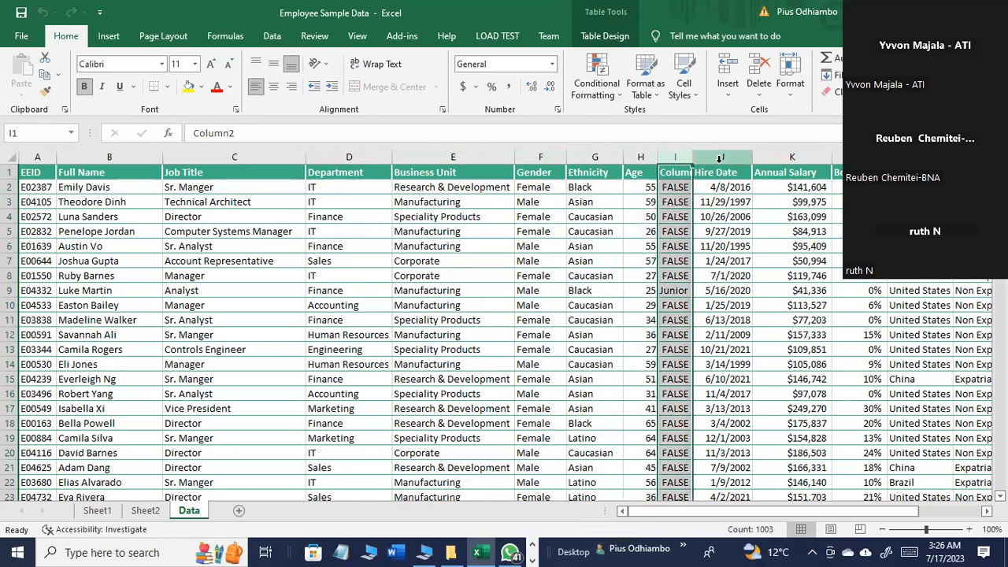
left_click(719, 157)
left_click(774, 156)
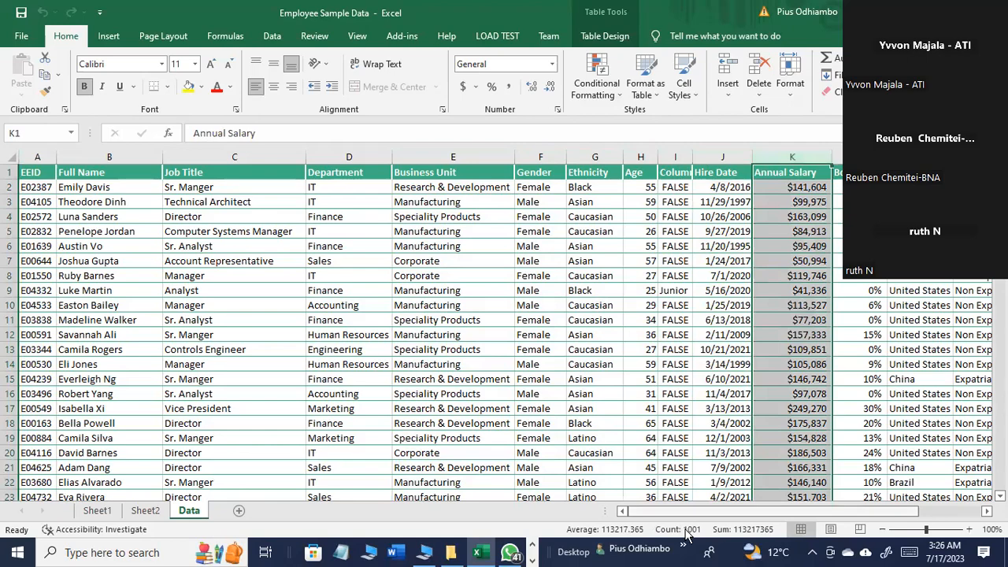
Step: Examine the remaining employee columns one by one, from Bonus % through Country, Column1, City and Exit Date
left_click_drag(712, 512, 832, 516)
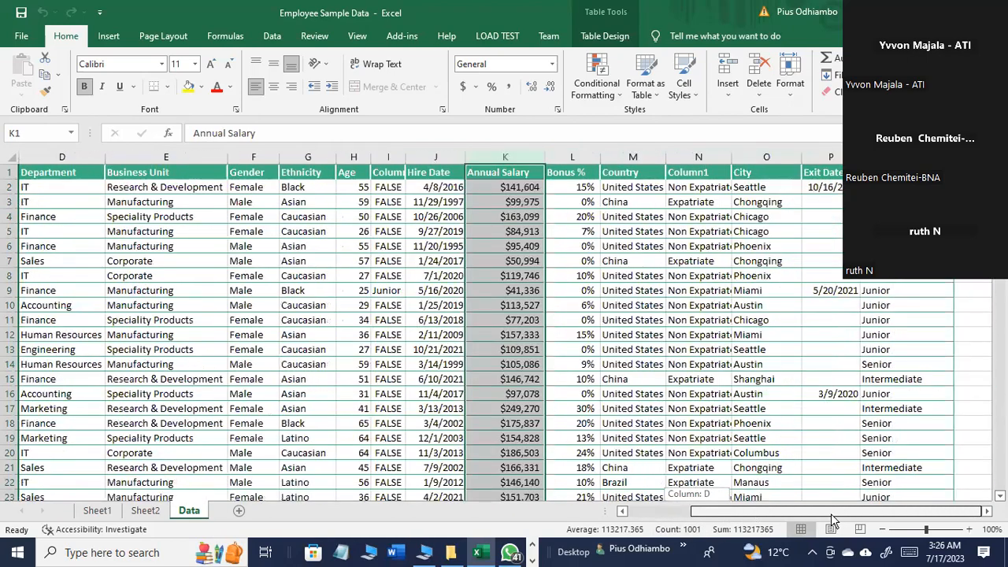
left_click(586, 157)
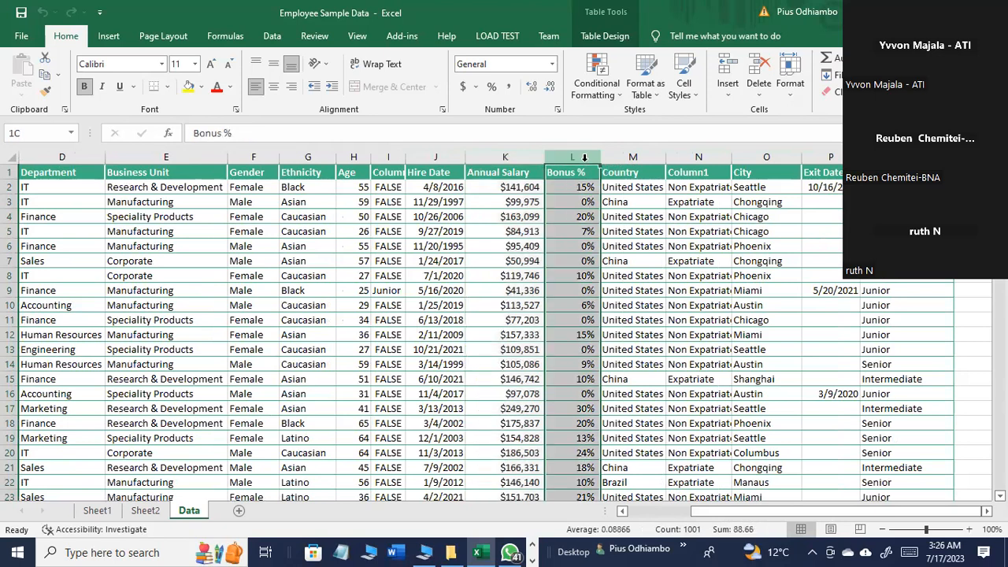
left_click(642, 157)
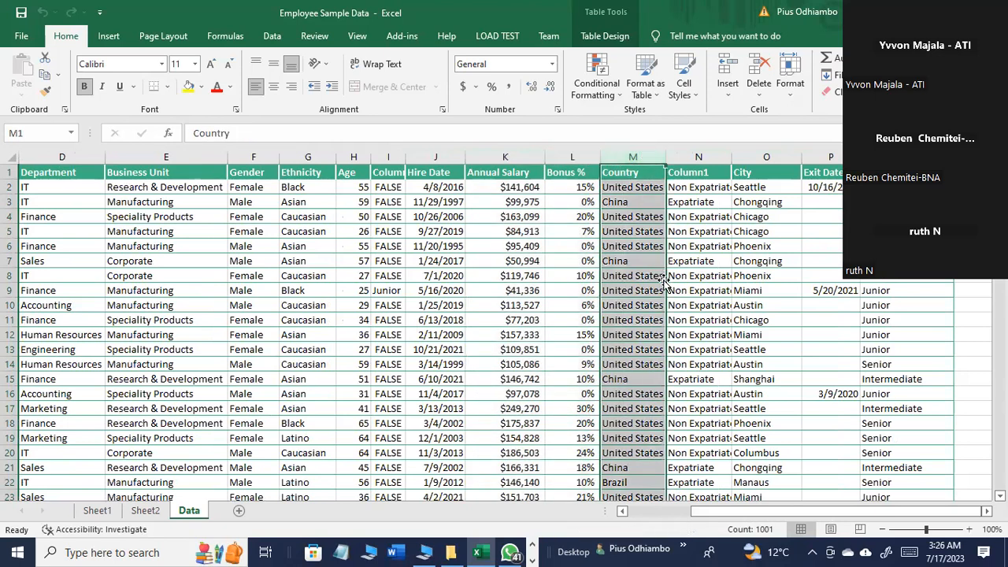
left_click(704, 157)
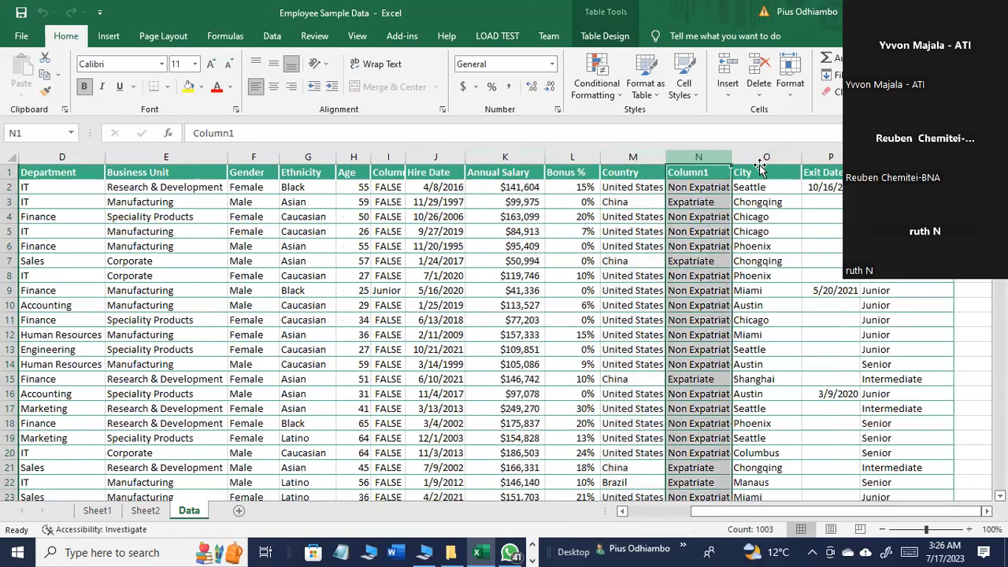
left_click(779, 158)
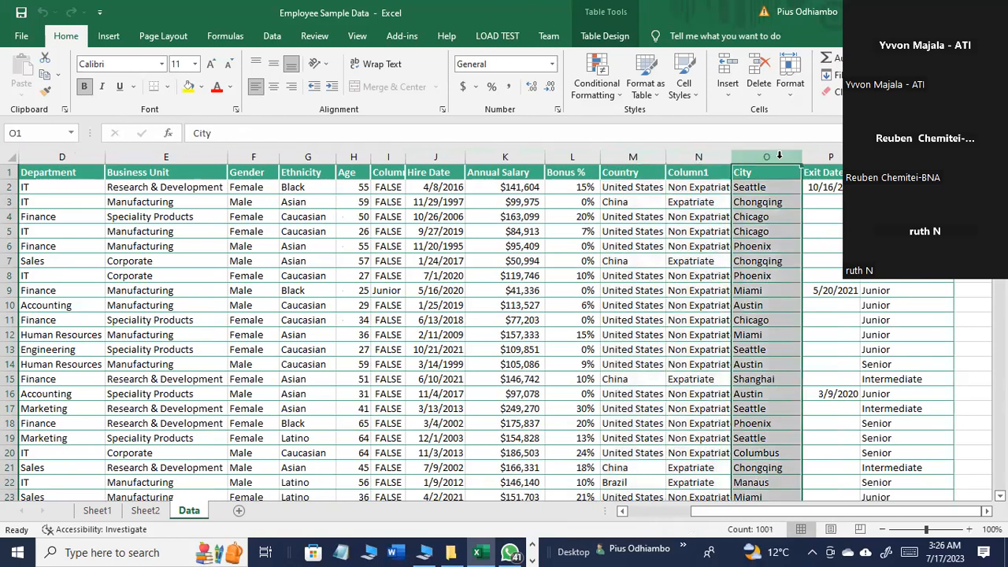
left_click(838, 158)
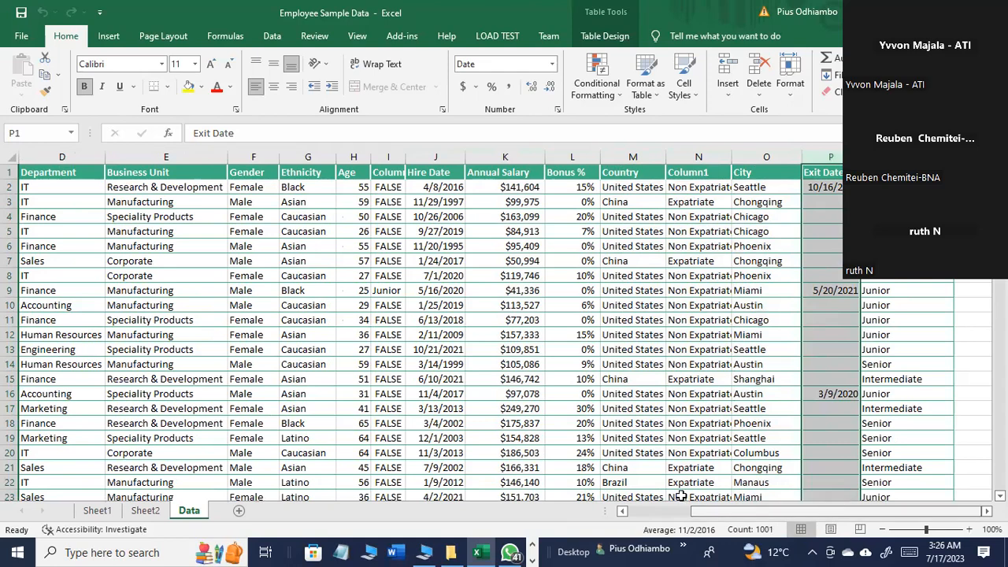
Step: View the pivot table of annual salaries, then return to the Data sheet and select exit date cell P16
left_click(104, 513)
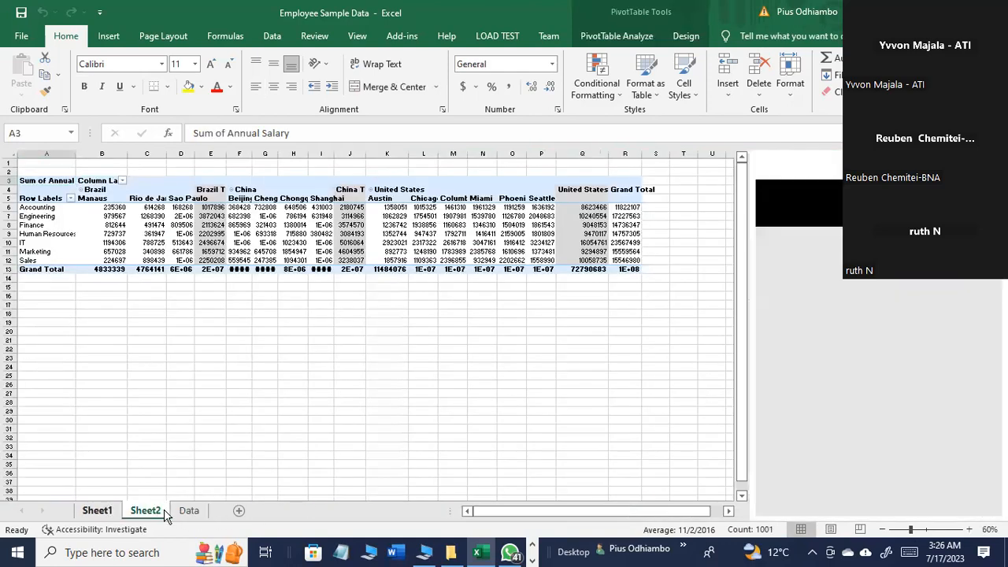
left_click(189, 510)
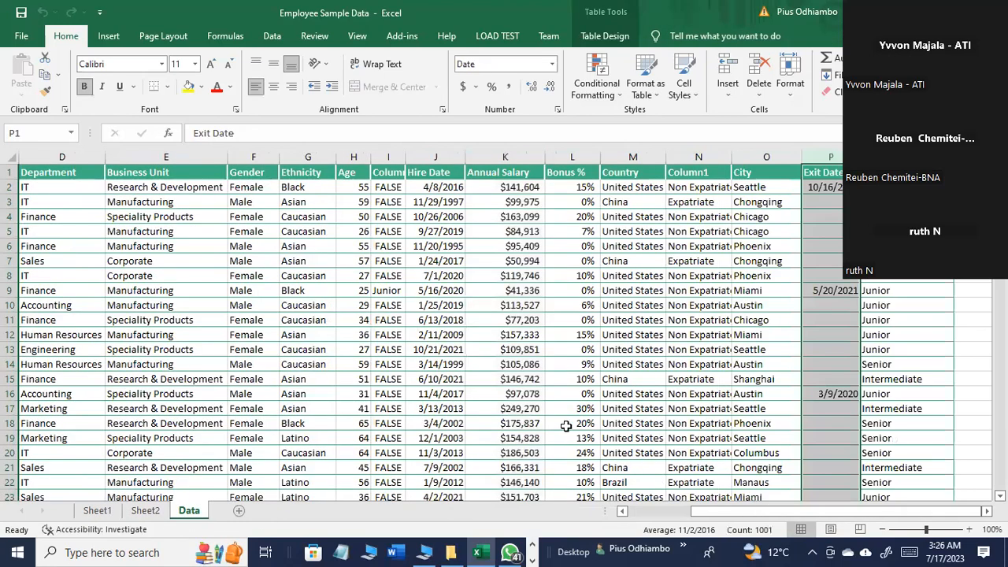
left_click(820, 392)
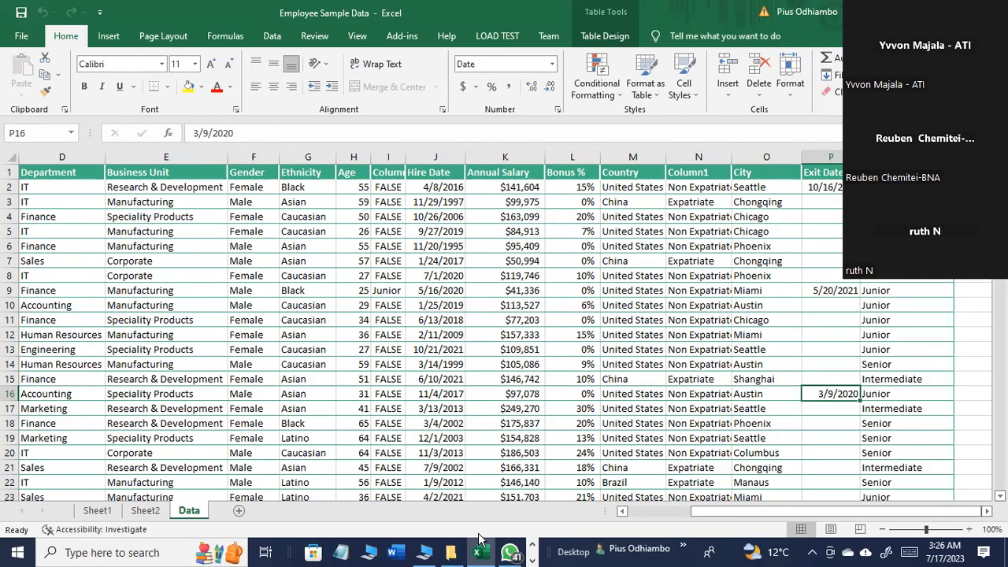
Step: Switch to the PowerPoint presentation and read Question 1 of the COUNTIFS employee data example
left_click(531, 559)
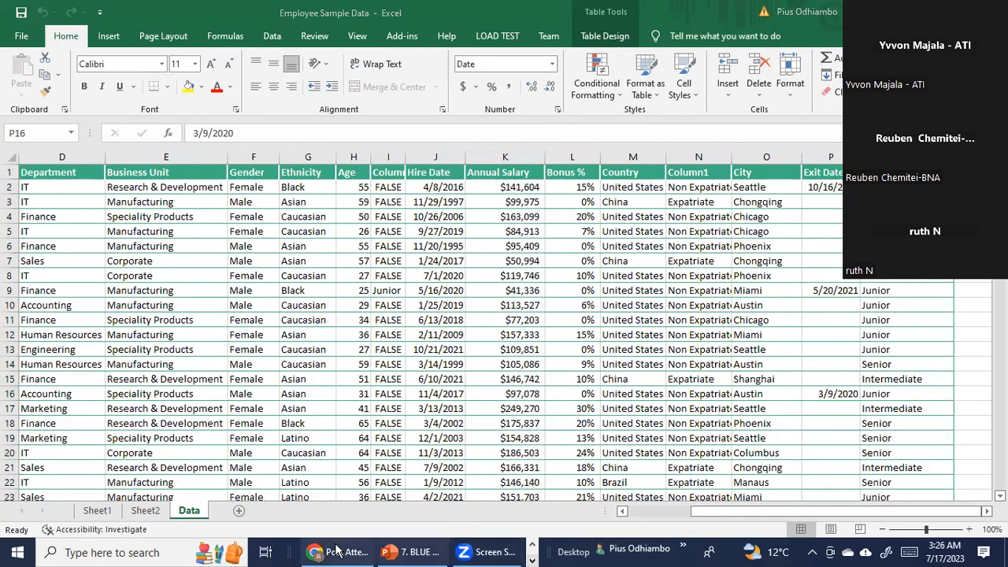
left_click(393, 556)
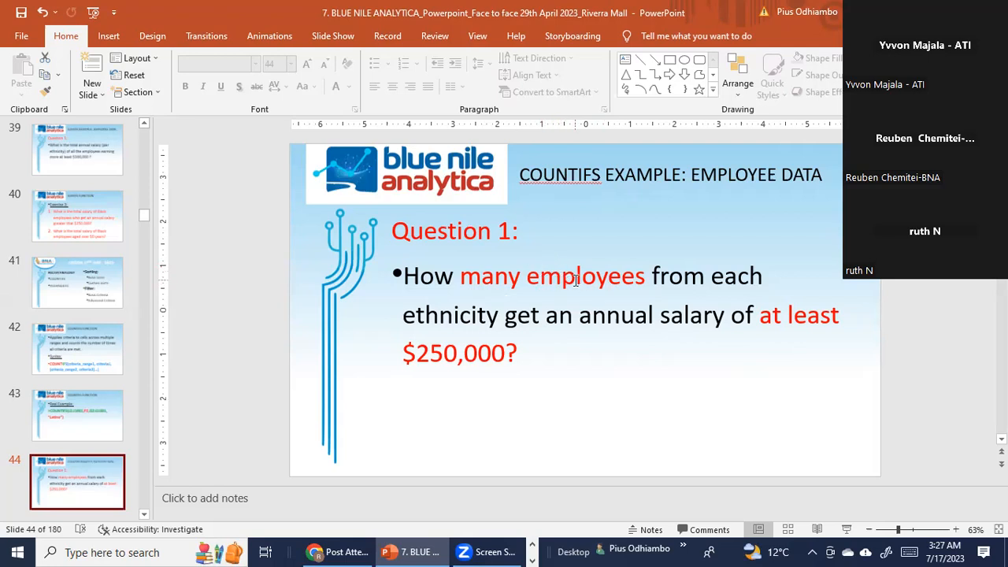
Step: Return to the Employee Sample Data workbook in Excel and select the Annual Salary column on the Data sheet
left_click(531, 545)
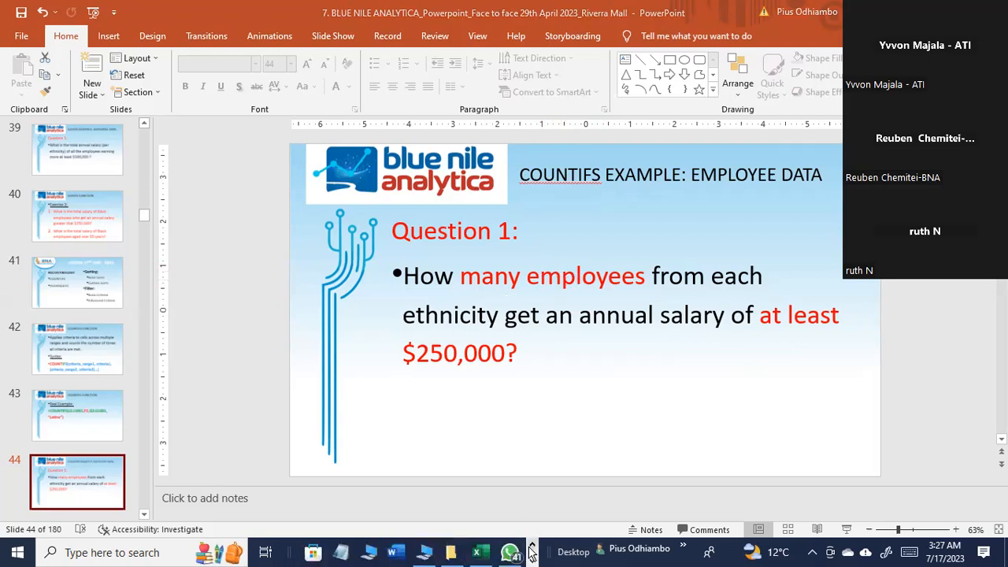
left_click(481, 552)
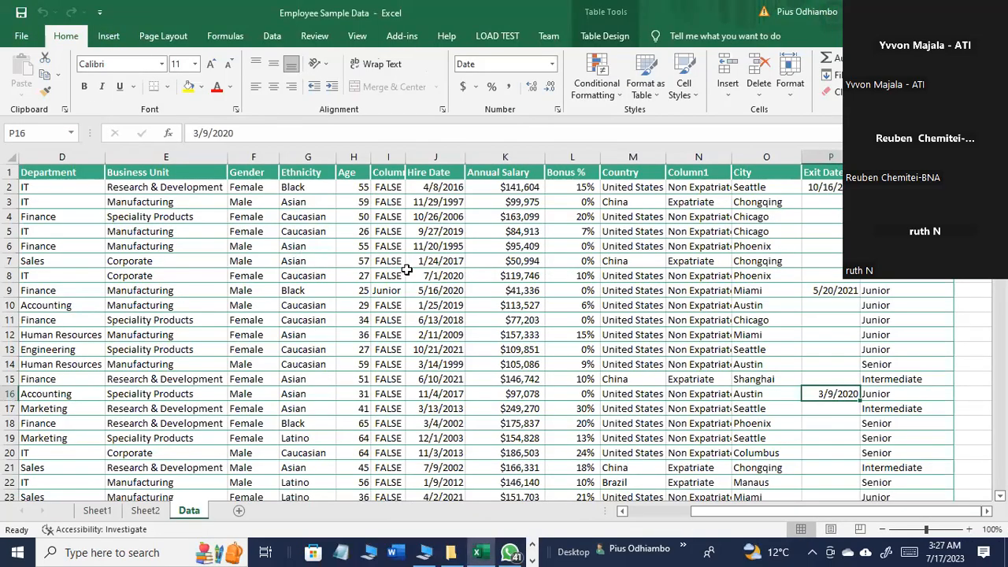
left_click_drag(719, 512, 697, 514)
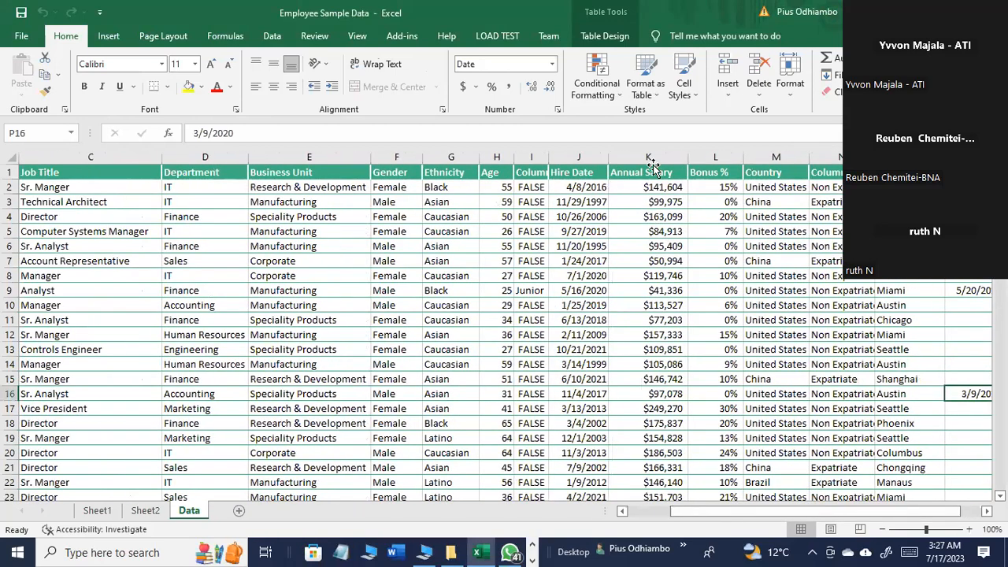
left_click(651, 156)
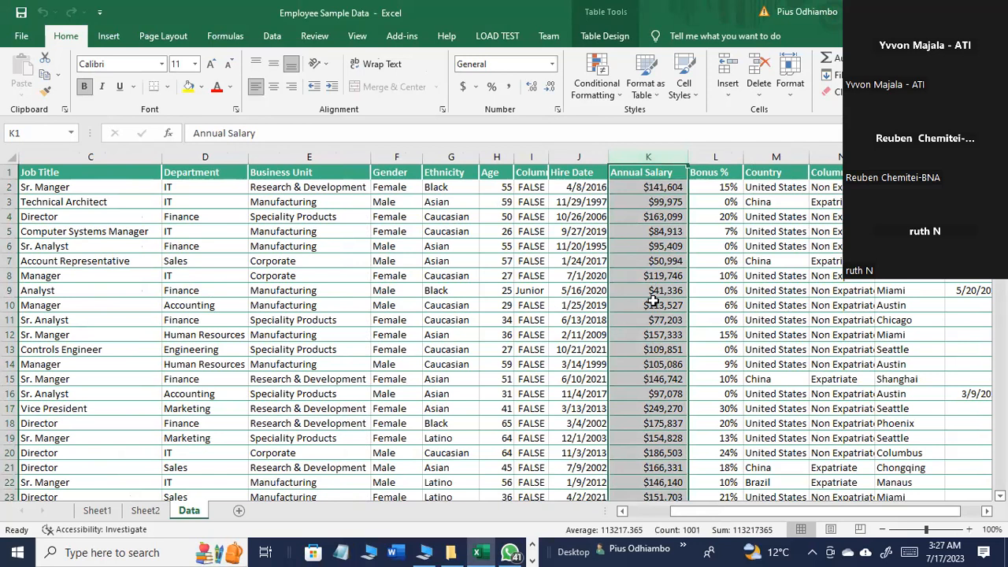
Step: Switch back to the PowerPoint presentation with the COUNTIFS question
left_click(532, 552)
left_click(443, 555)
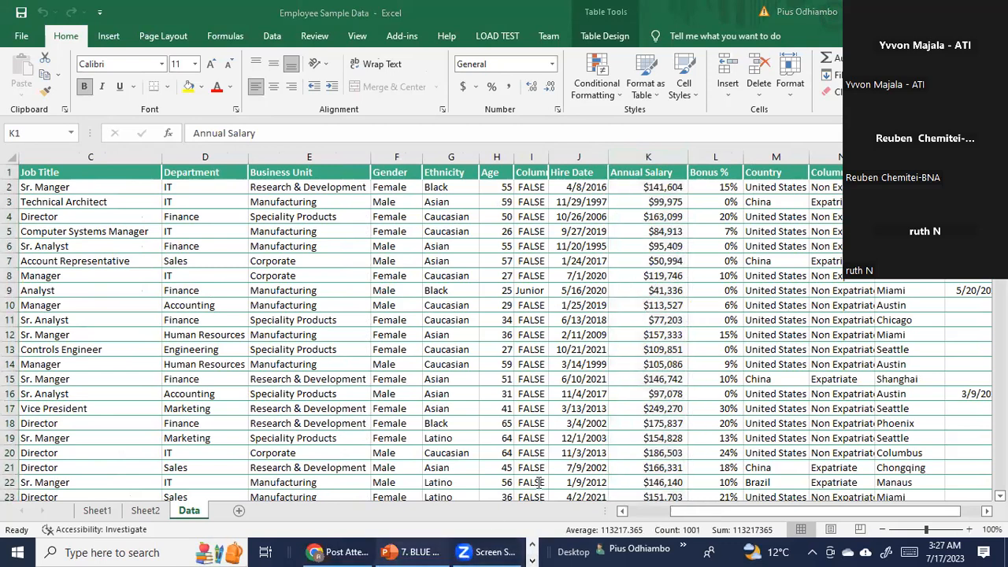
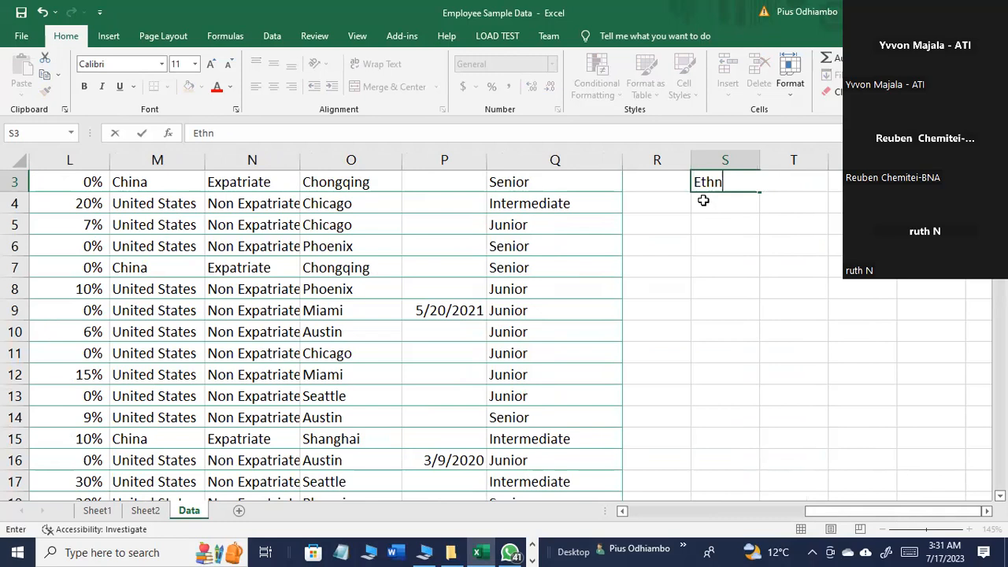
Step: Enter the headers "Ethnicity" in S3 and "Number of Employees" in T3 beside the employee data
type("nicity")
key("Tab")
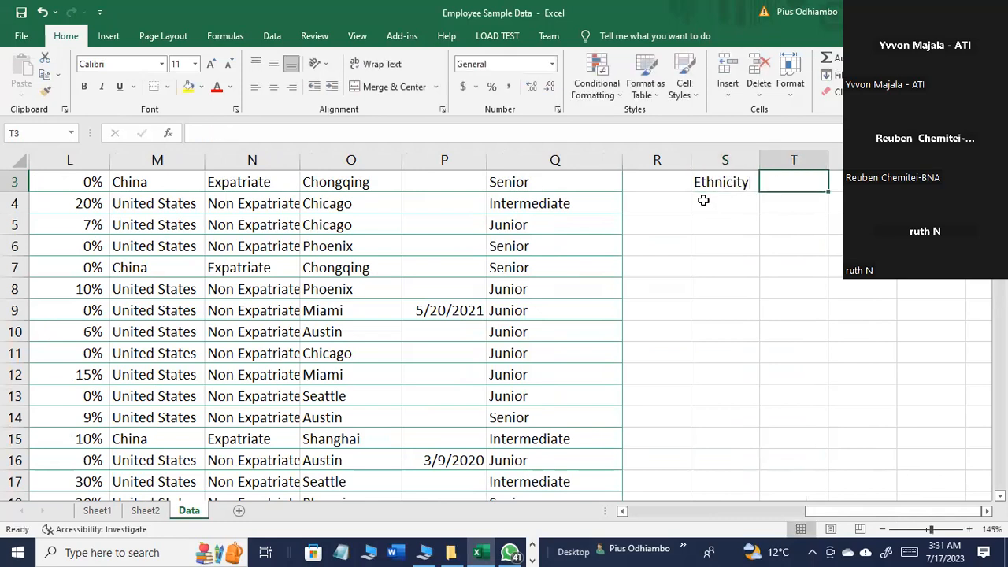
type("Nof")
key("BackSpace")
key("BackSpace")
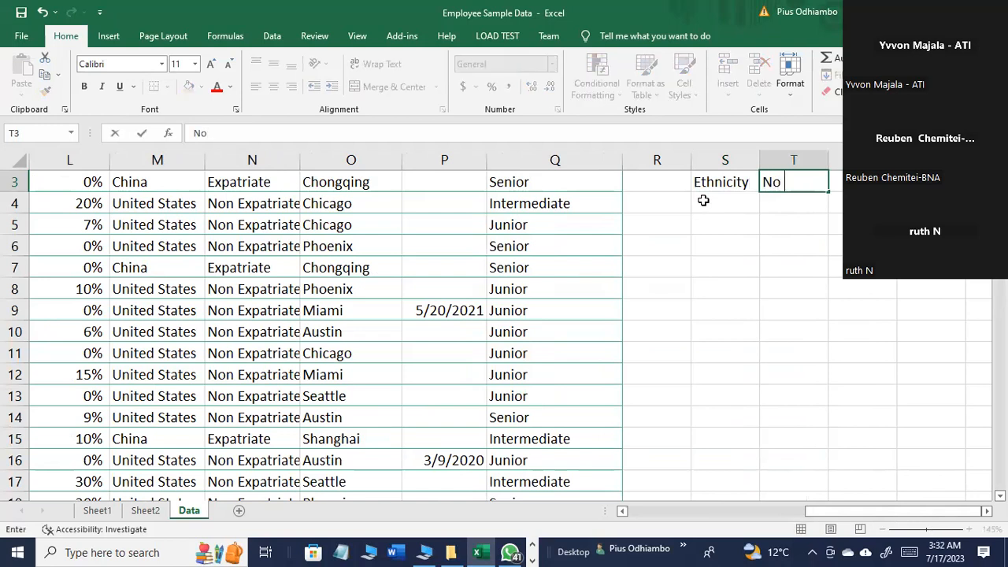
type("umme")
key("BackSpace")
key("BackSpace")
type("ber of Employees")
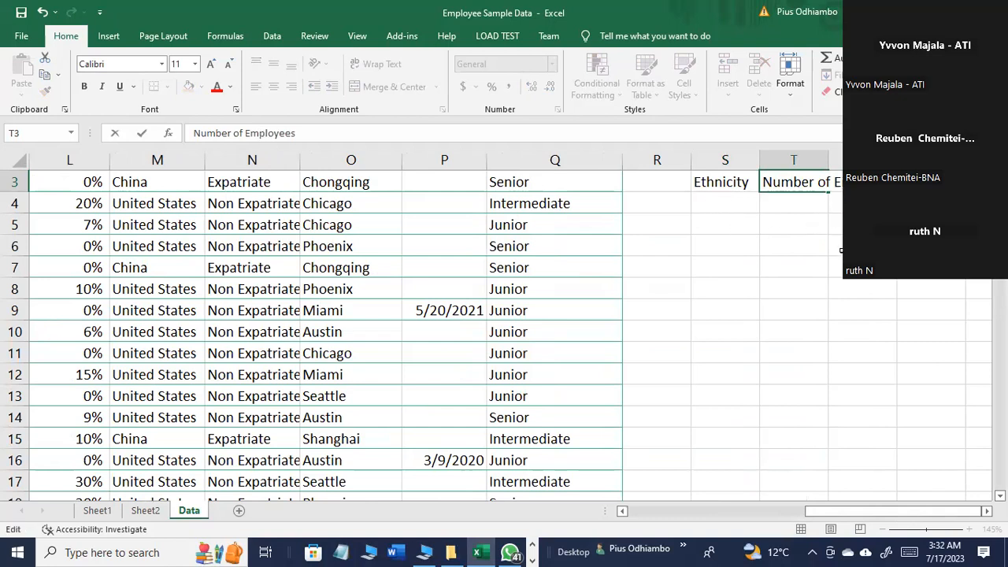
key("Return")
Step: Bold the headers in S3:T3 and auto-fit the width of column T
left_click_drag(735, 182, 817, 184)
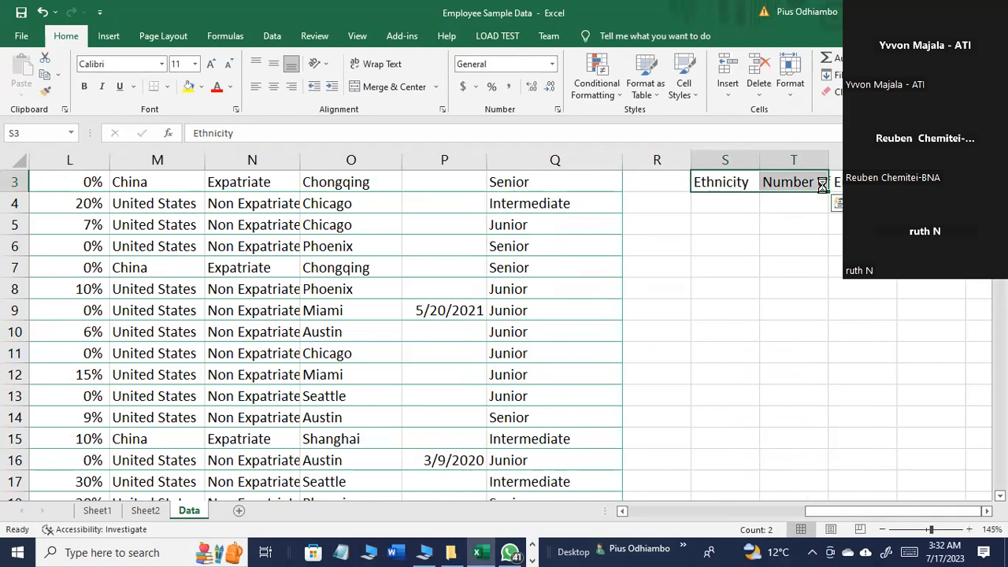
key("ctrl+b")
left_click(803, 205)
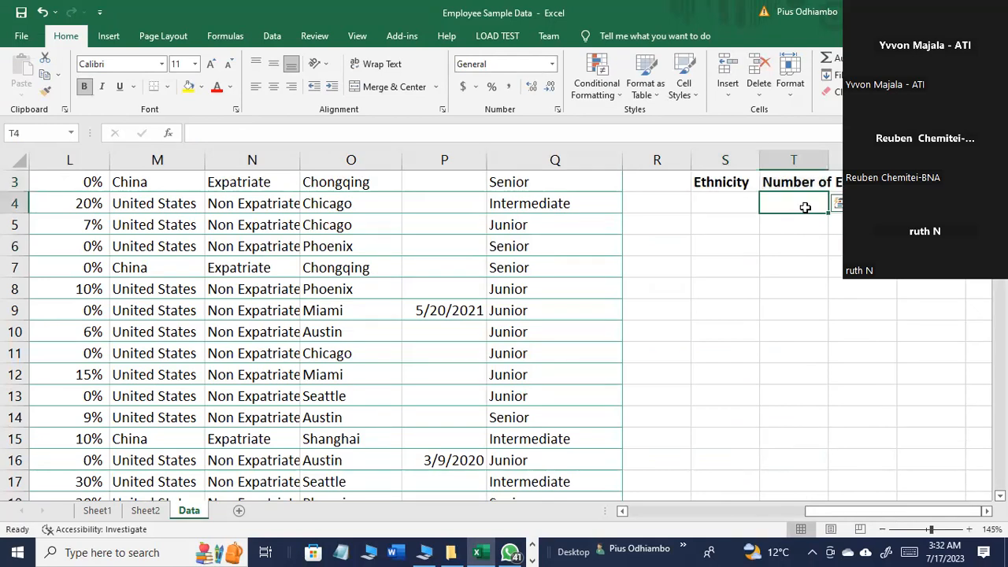
double_click(829, 161)
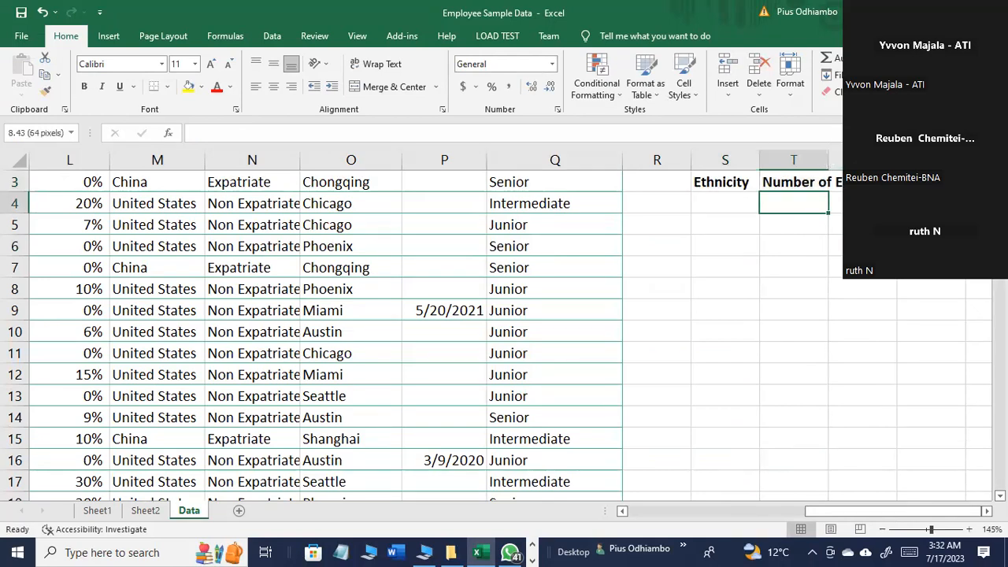
left_click(838, 228)
left_click(749, 209)
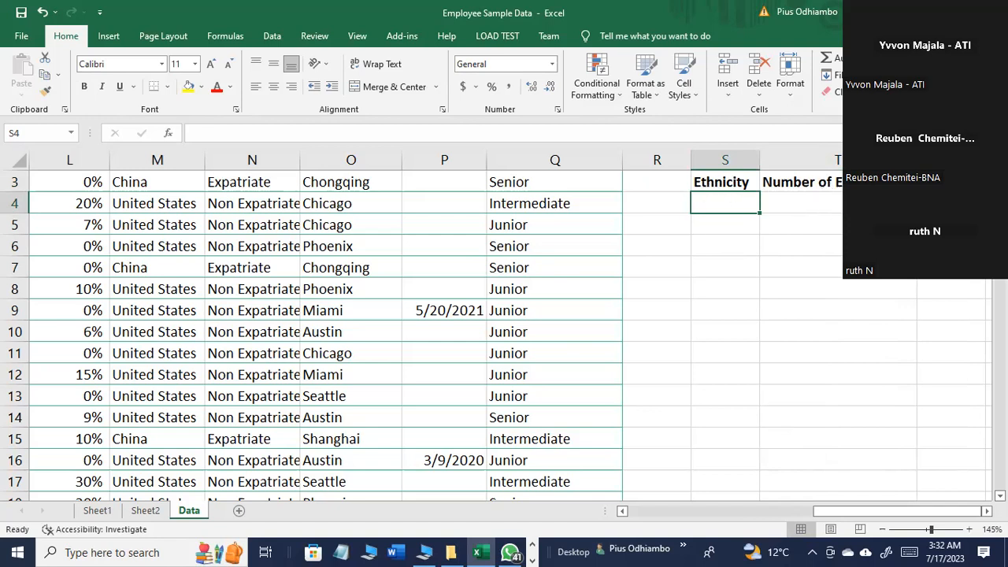
Step: Move the "Number of Employees" header to U3 and enter the header "Annual Salary" in T3
left_click(818, 184)
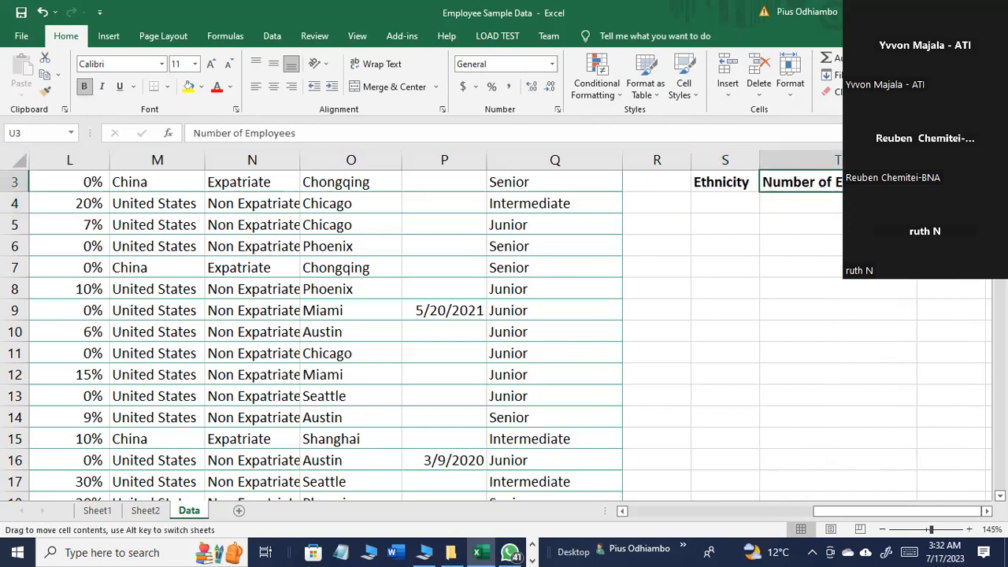
left_click_drag(916, 183, 950, 183)
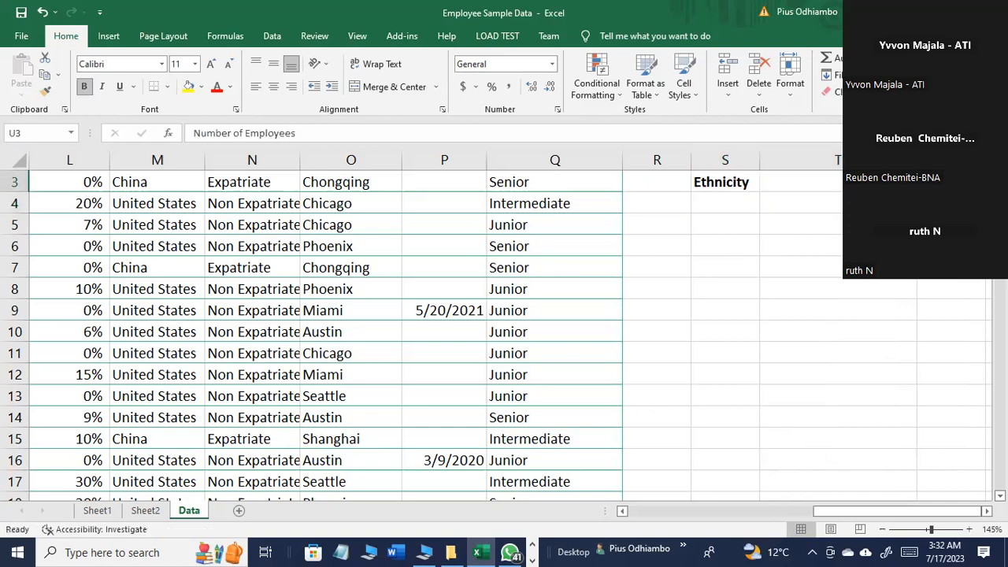
left_click(839, 182)
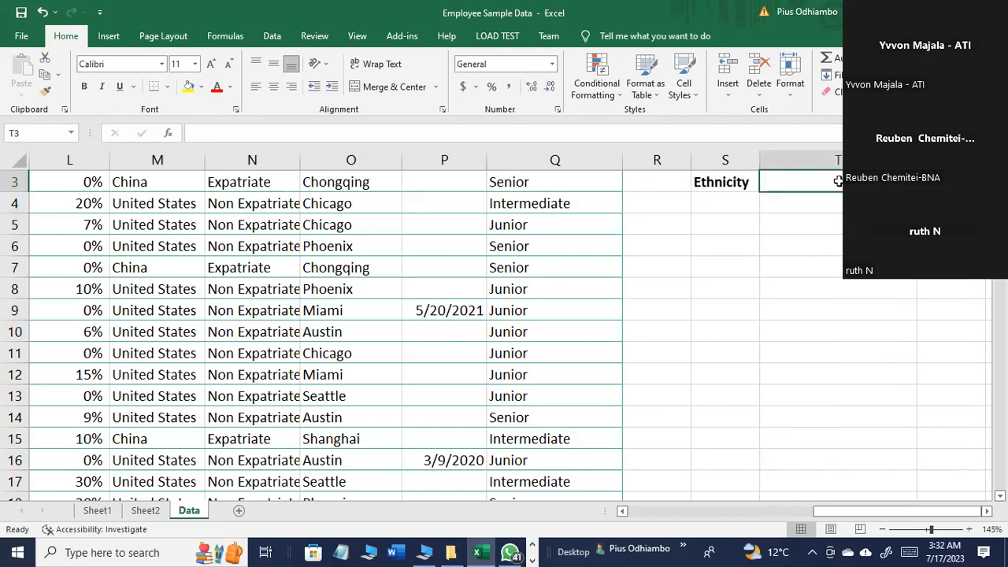
type("Annual")
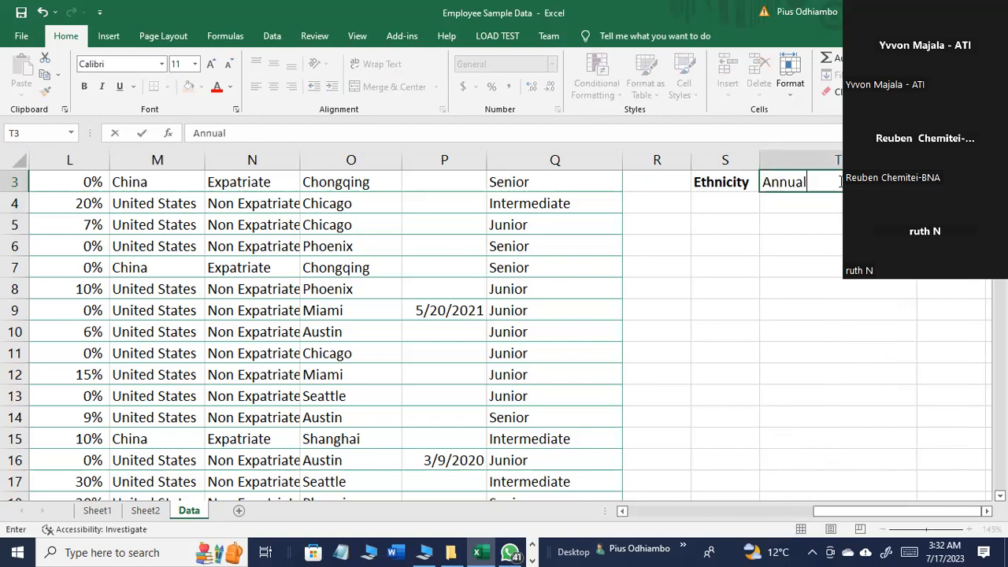
type(" D")
key("BackSpace")
type("Salar")
left_click(832, 241)
Step: Bold the "Annual Salary" header and fit column T to its text
left_click(827, 181)
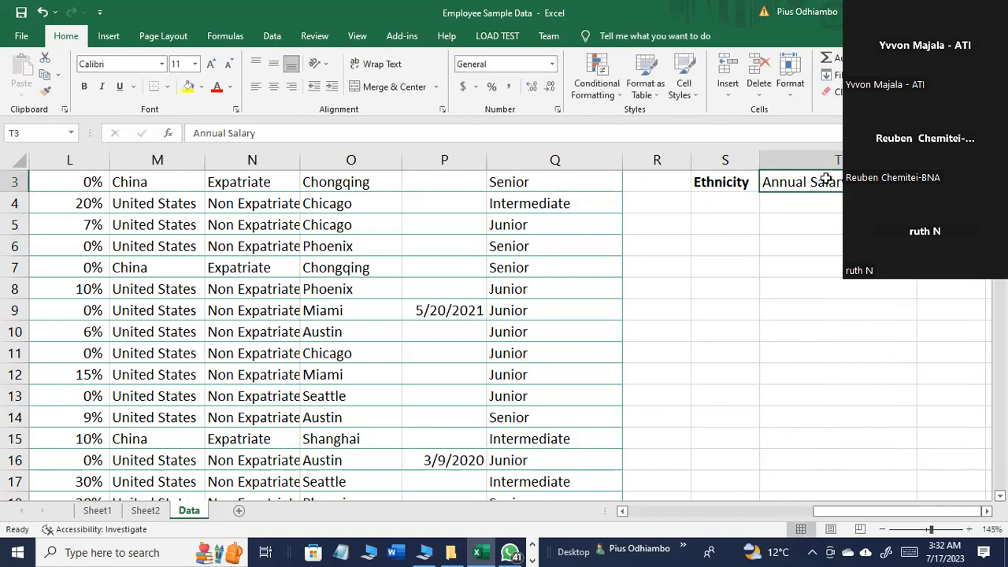
key("ctrl+b")
left_click(836, 224)
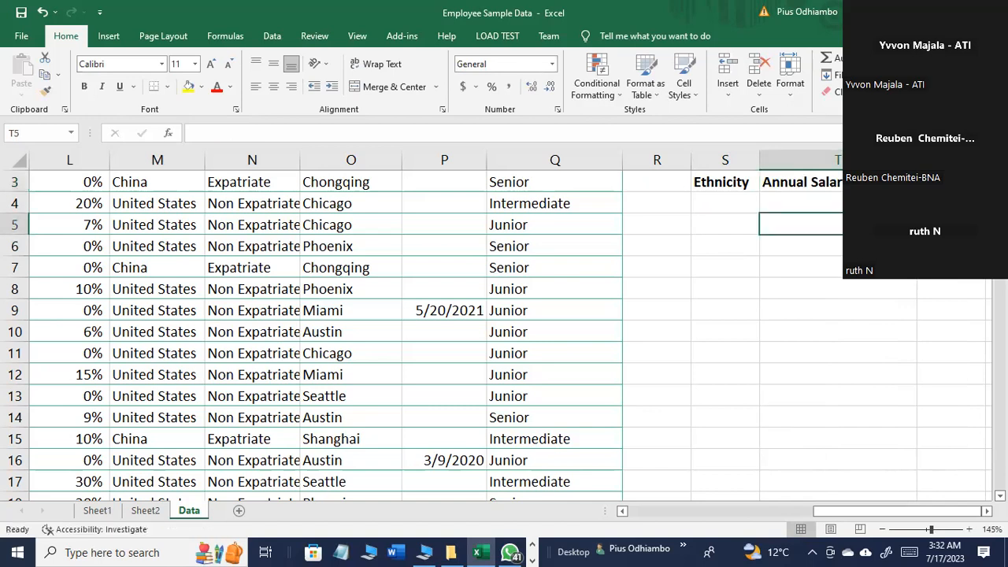
left_click(898, 275)
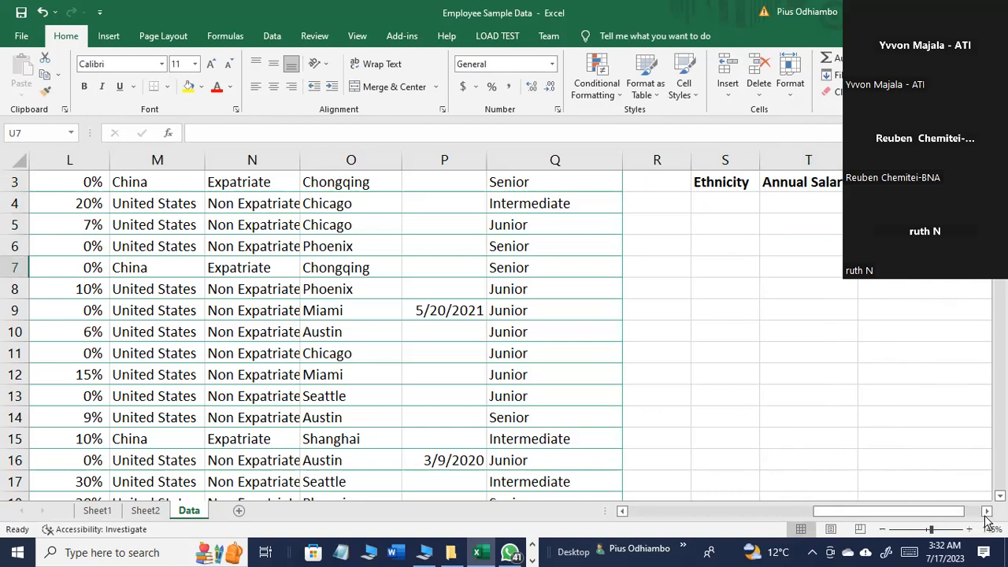
left_click(986, 511)
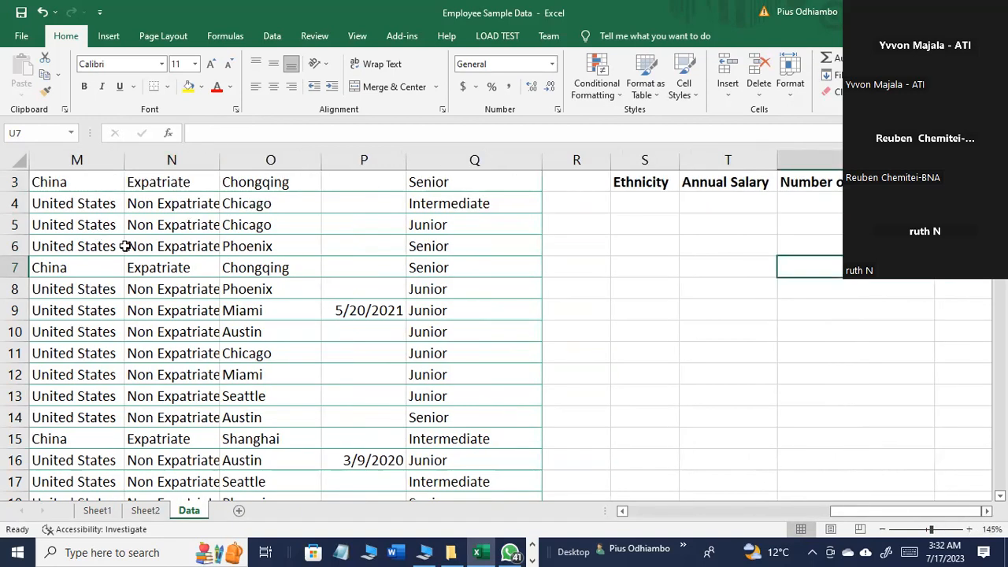
Step: Examine the table's Annual Salary and Ethnicity columns, then return to the summary area at S5
left_click_drag(861, 510, 760, 503)
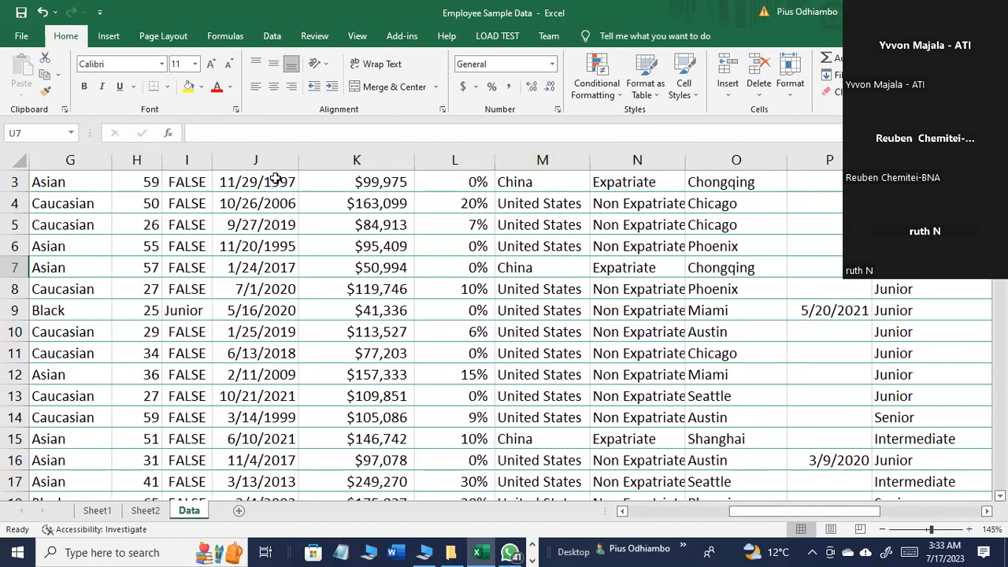
left_click(354, 160)
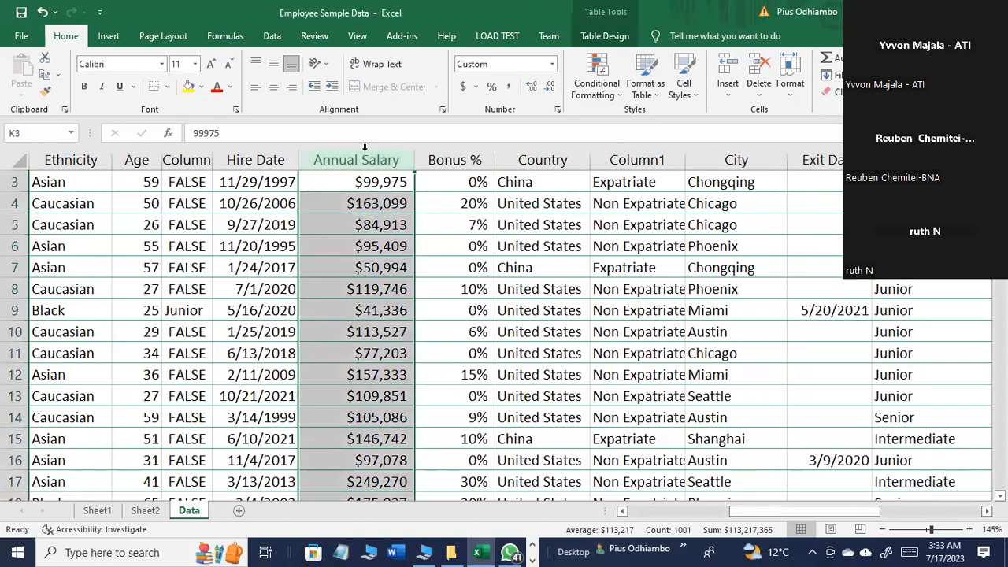
left_click_drag(811, 512, 777, 515)
left_click(329, 159)
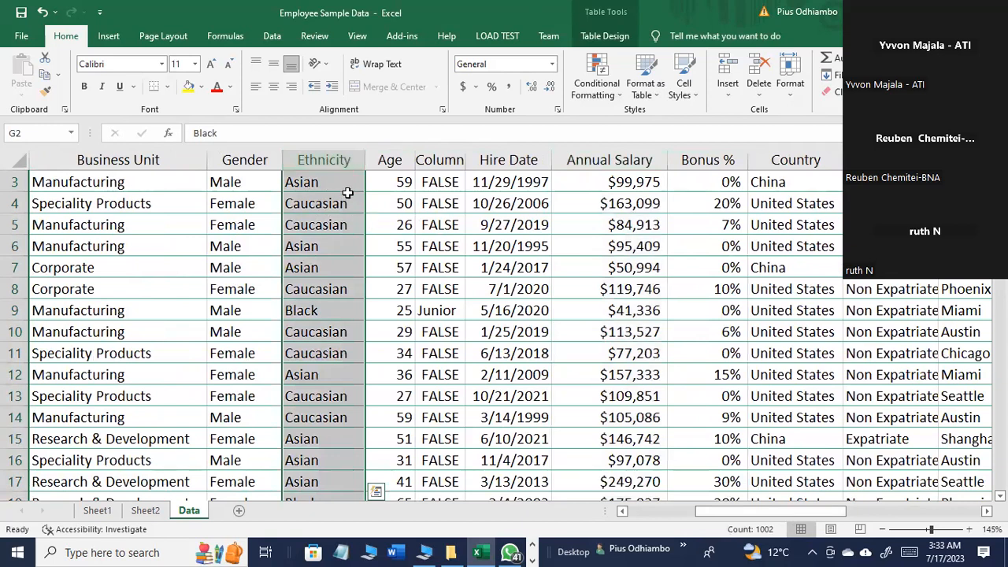
left_click(317, 184)
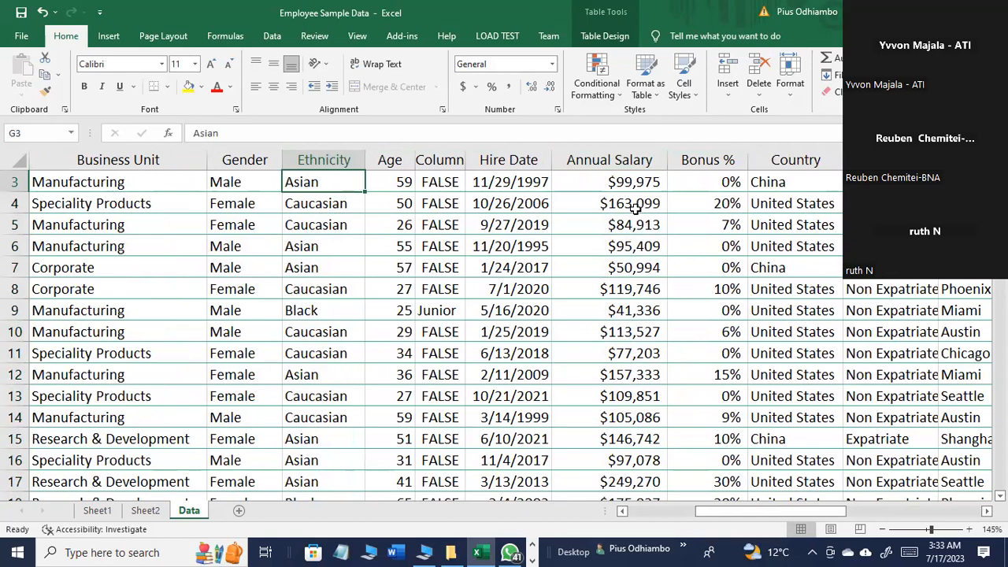
left_click(638, 162)
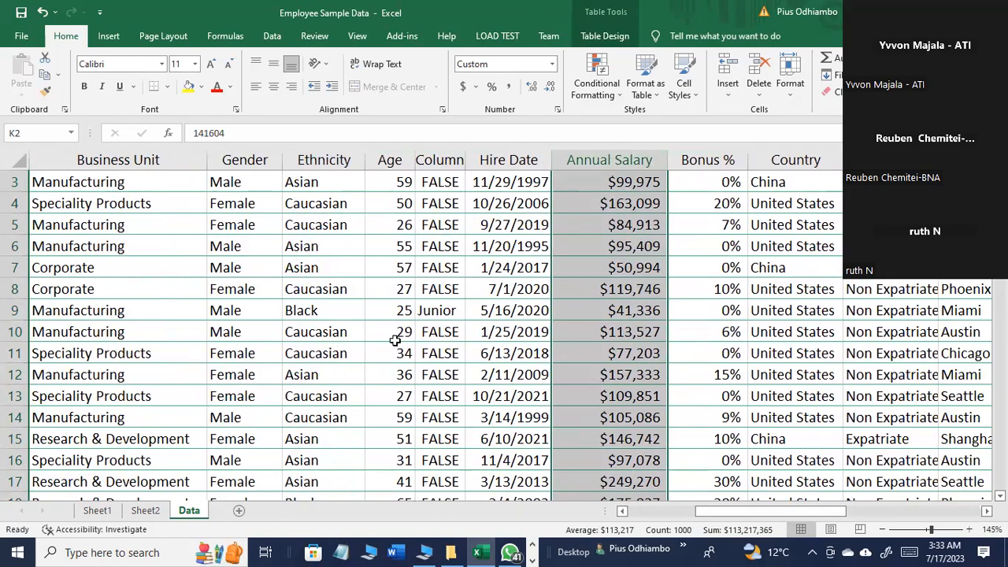
left_click_drag(738, 512, 865, 512)
left_click(640, 217)
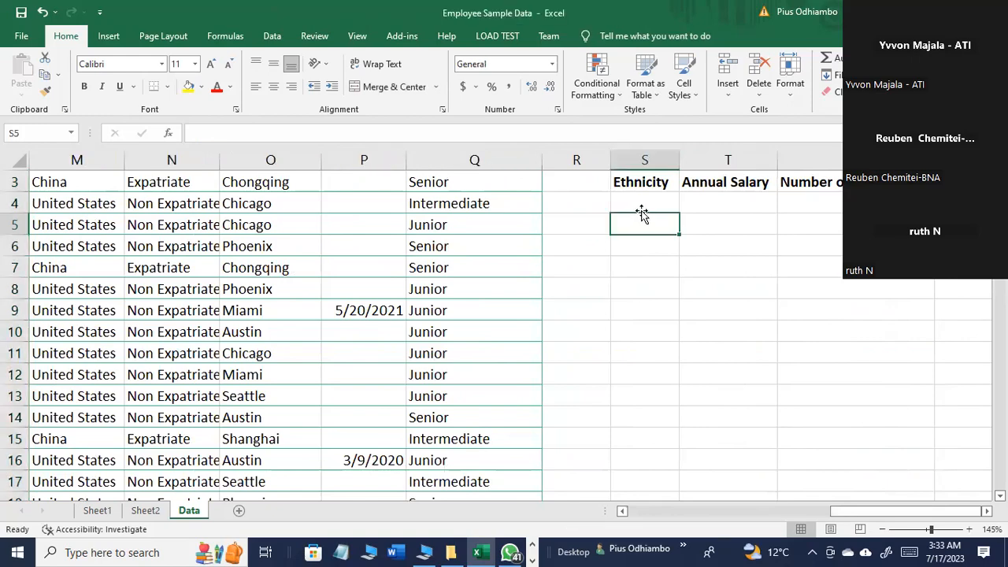
Step: Turn on header filters for the employee table and open the Ethnicity filter to view its distinct values
left_click_drag(842, 514, 715, 514)
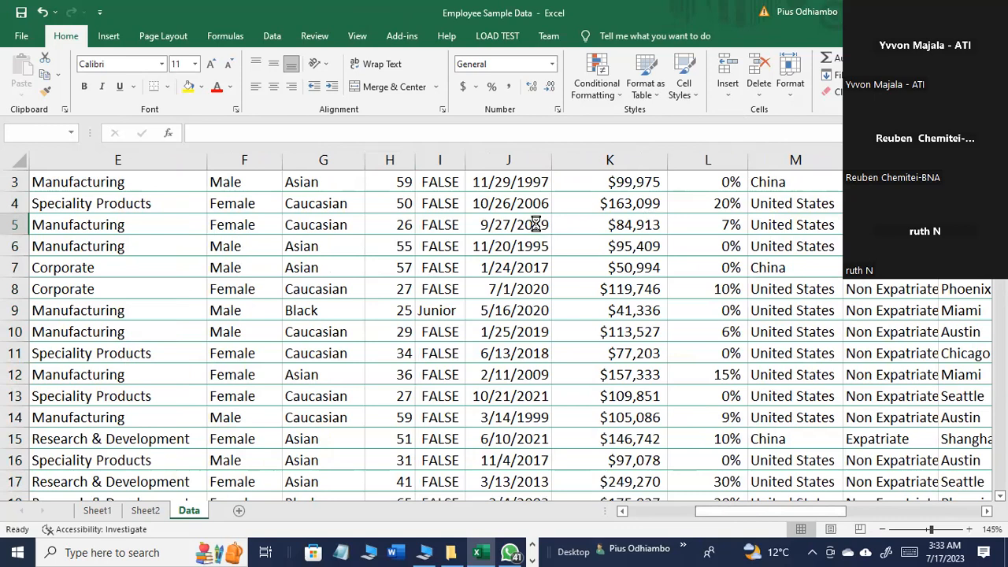
key("ctrl+shift+l")
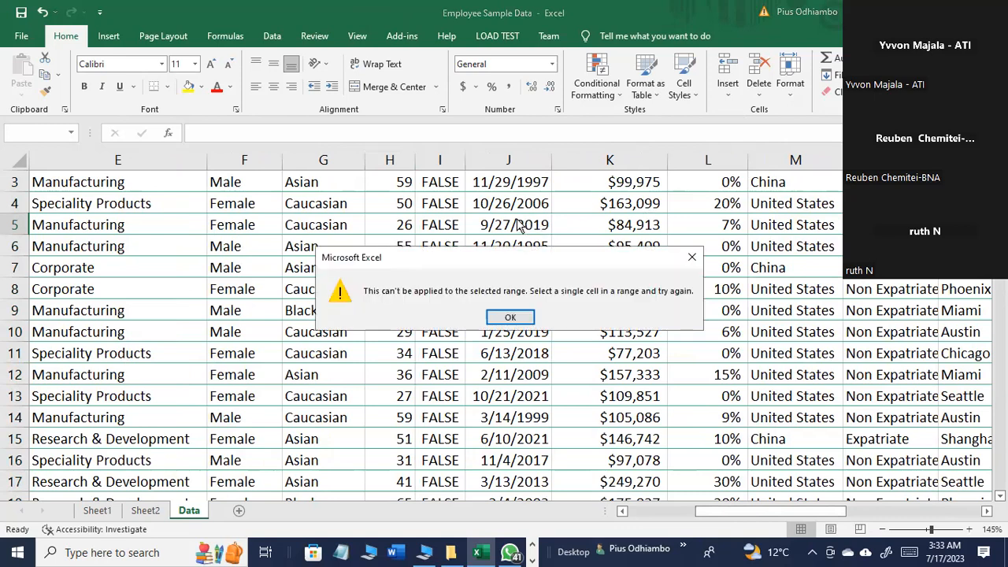
left_click(512, 319)
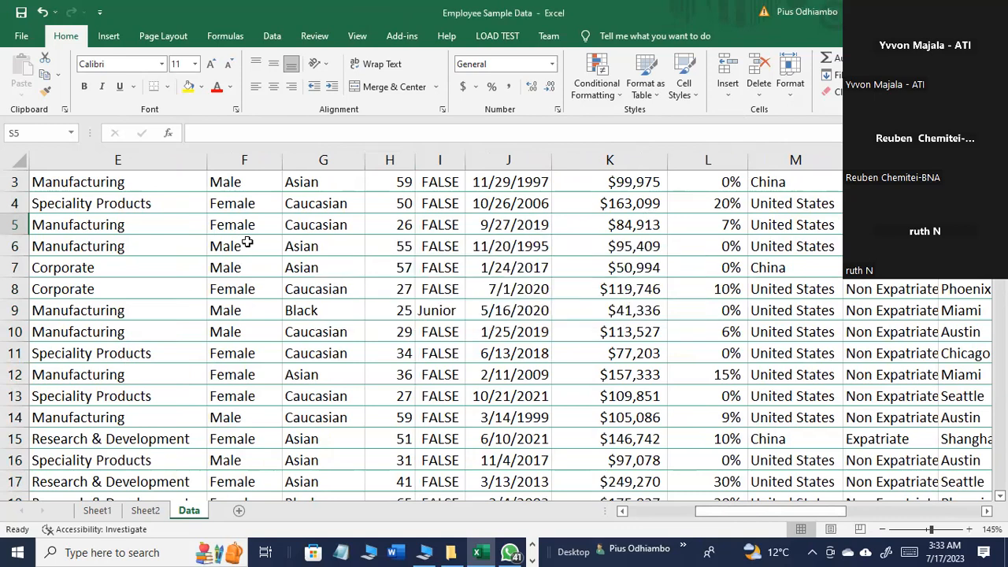
left_click(221, 220)
scroll(265, 219, "up", 1)
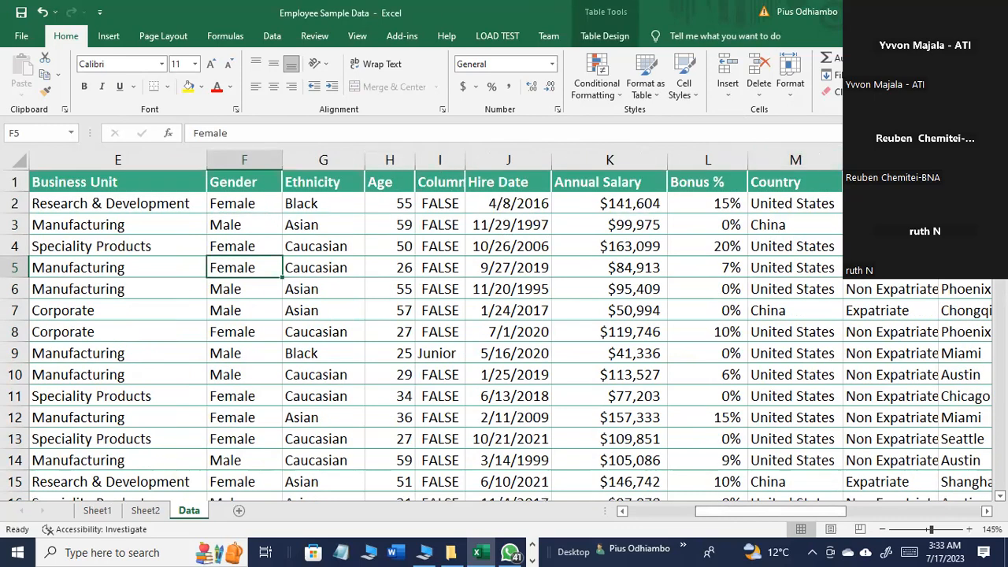
key("ctrl+shift+l")
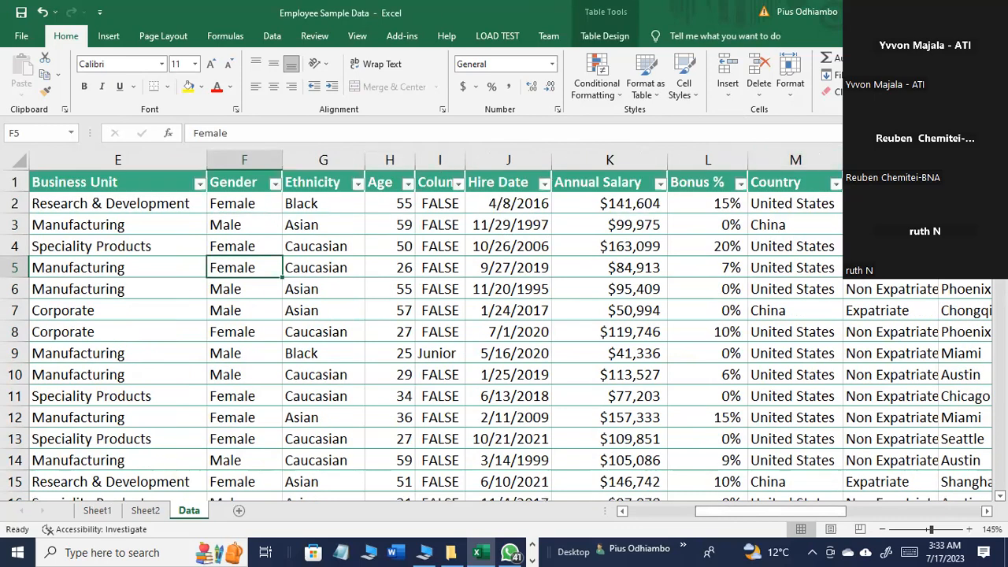
left_click(357, 186)
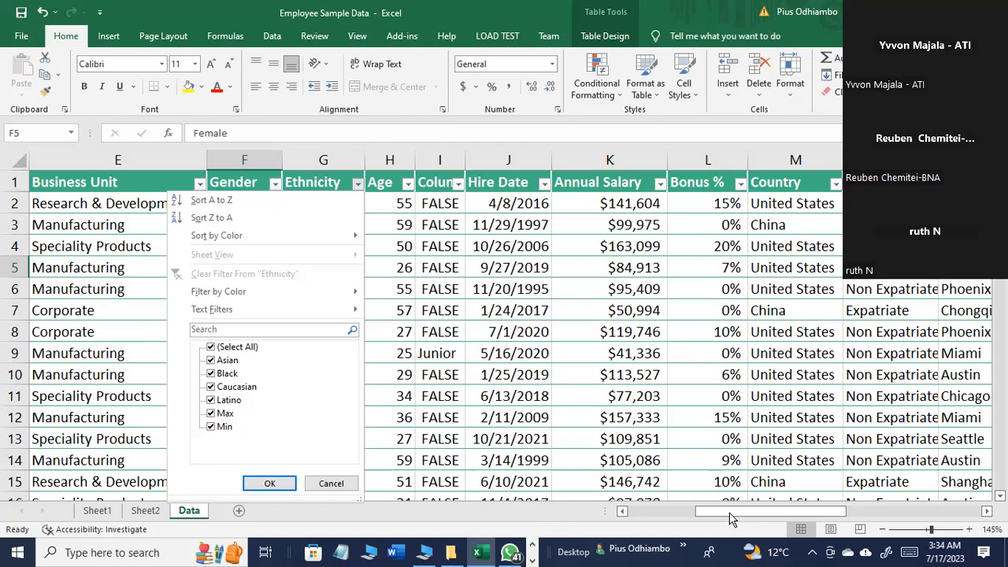
Step: Enter "Asian" in S4 and "Blacks" in S5 under the Ethnicity summary header
left_click(781, 511)
left_click(871, 512)
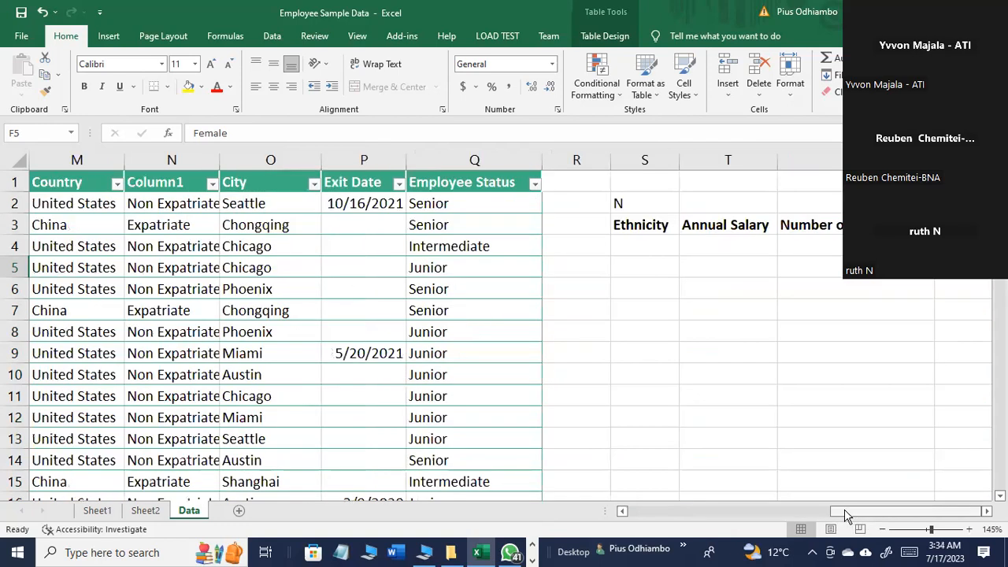
left_click(654, 254)
type("As")
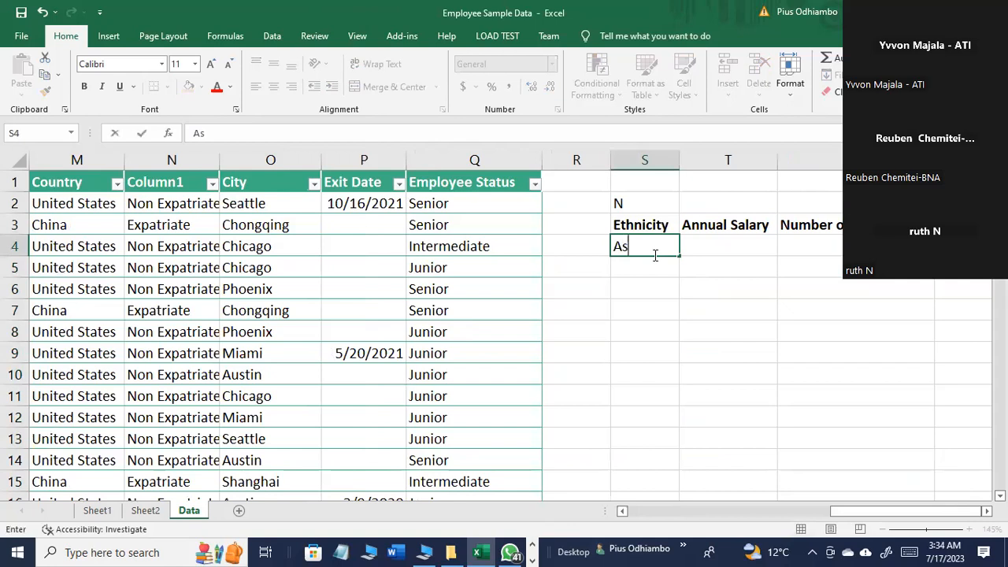
type("iam")
key("BackSpace")
type("n")
key("ctrl+Return")
key("Return")
type("Blacks")
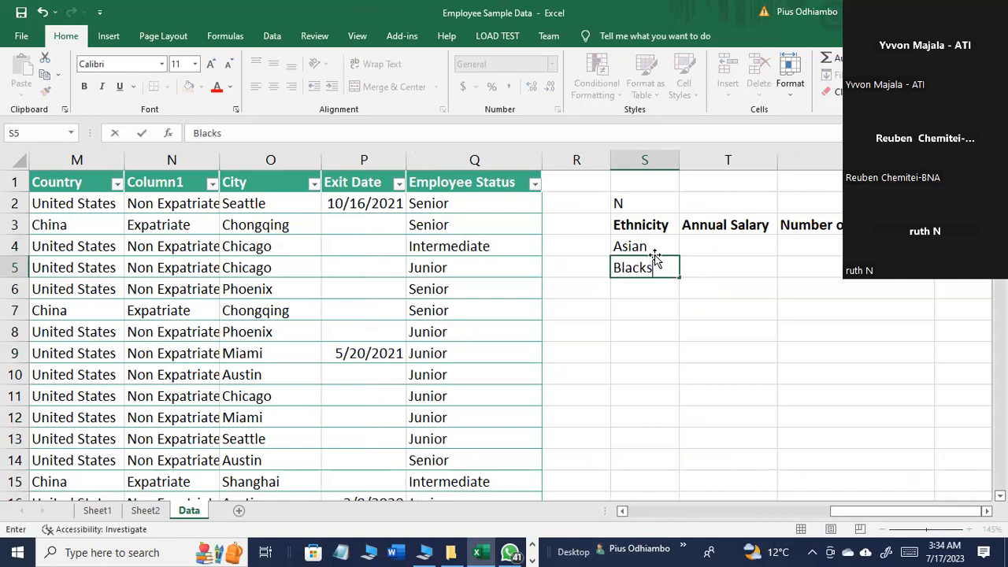
key("Return")
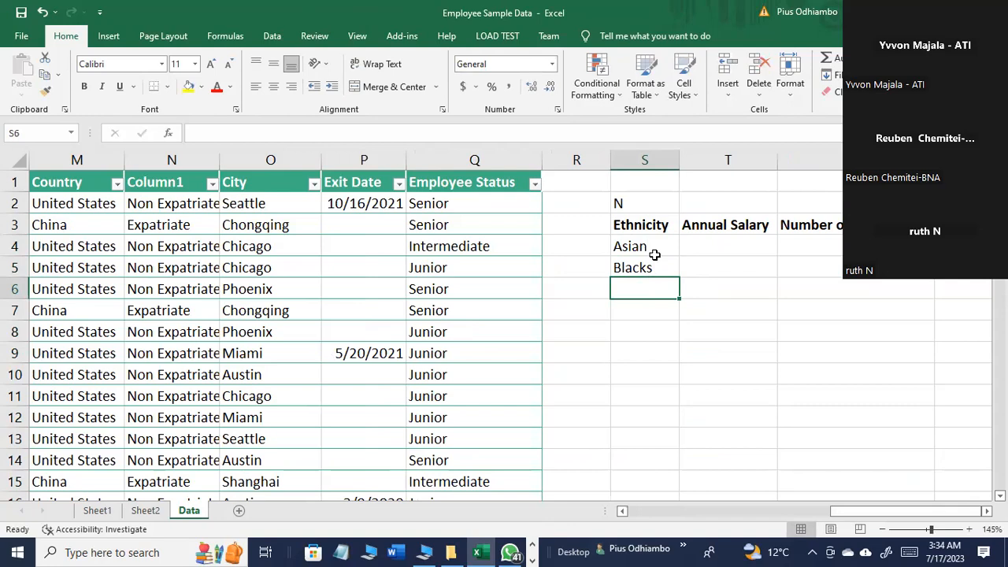
Step: Add "Caucasian" in S6 and "Latino" in S7 to the Ethnicity summary list
type("Ca")
left_click_drag(884, 511, 912, 512)
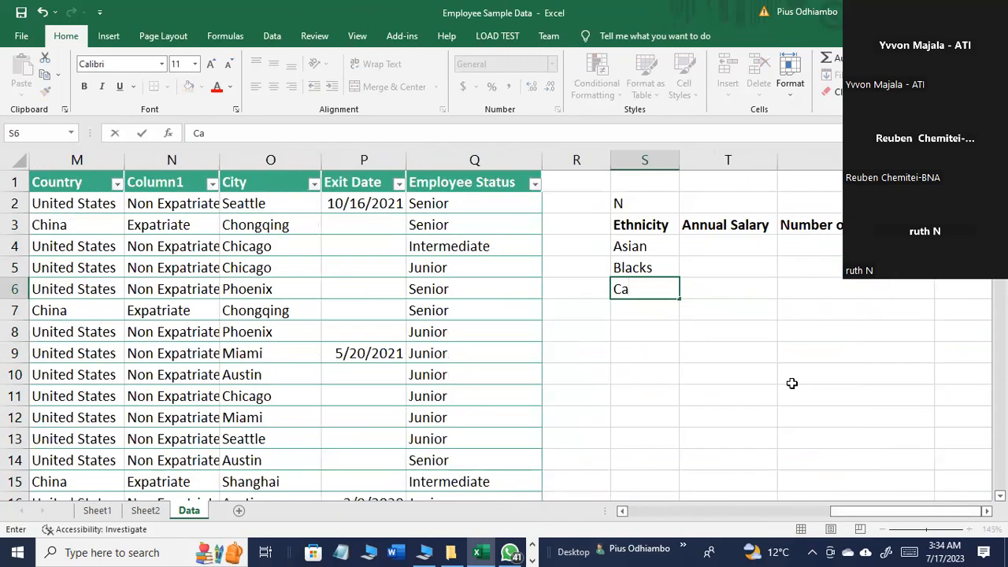
type("ucasian")
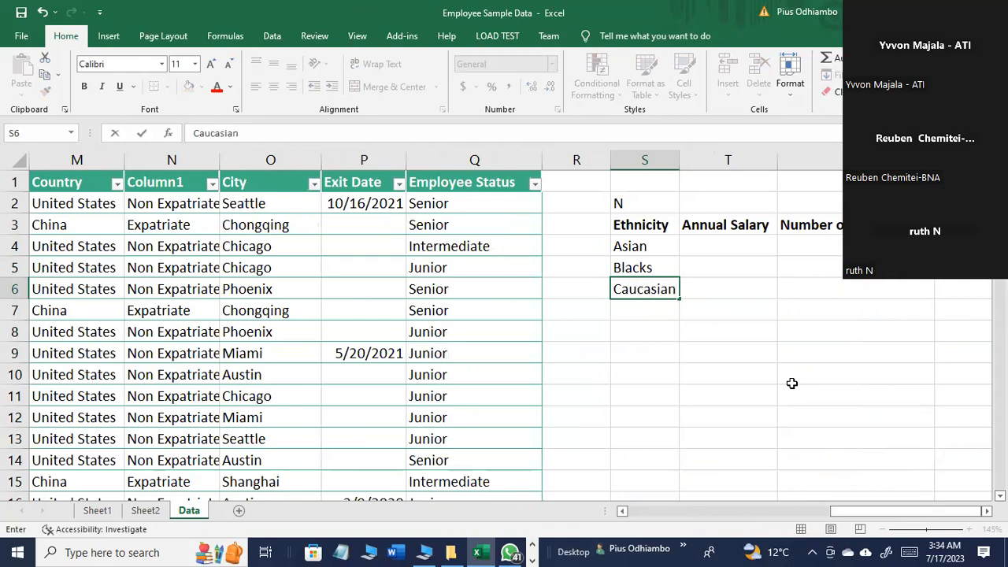
key("Return")
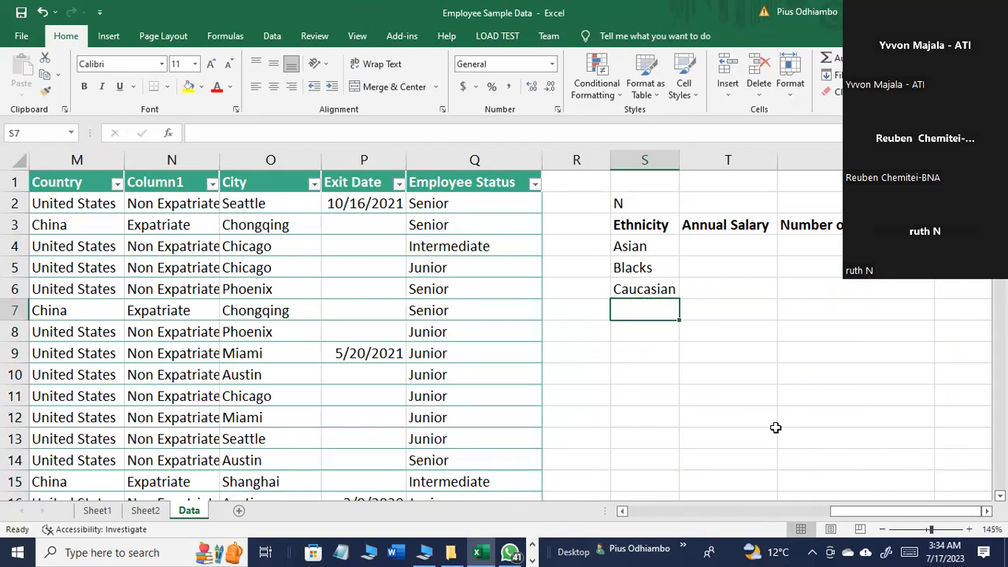
type("Latino")
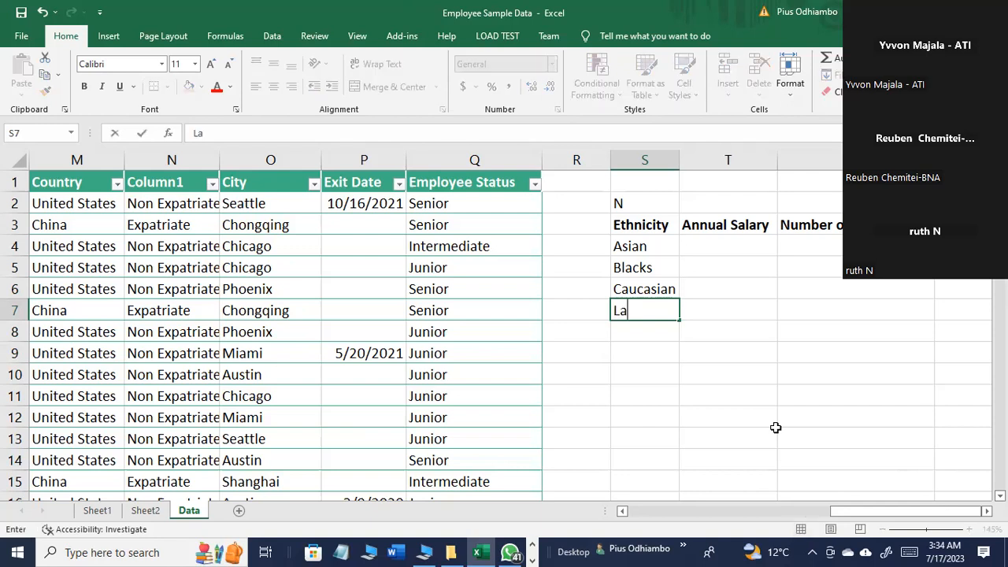
Step: Enter the criterion >=250000 in T4 under the Annual Salary summary header for the Asian row
left_click(770, 478)
left_click(720, 247)
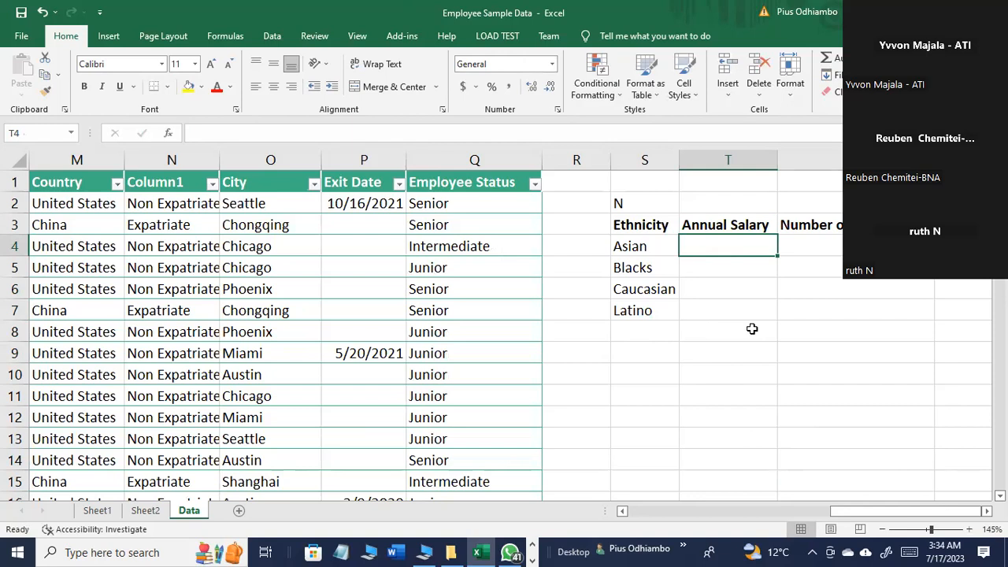
type(">=")
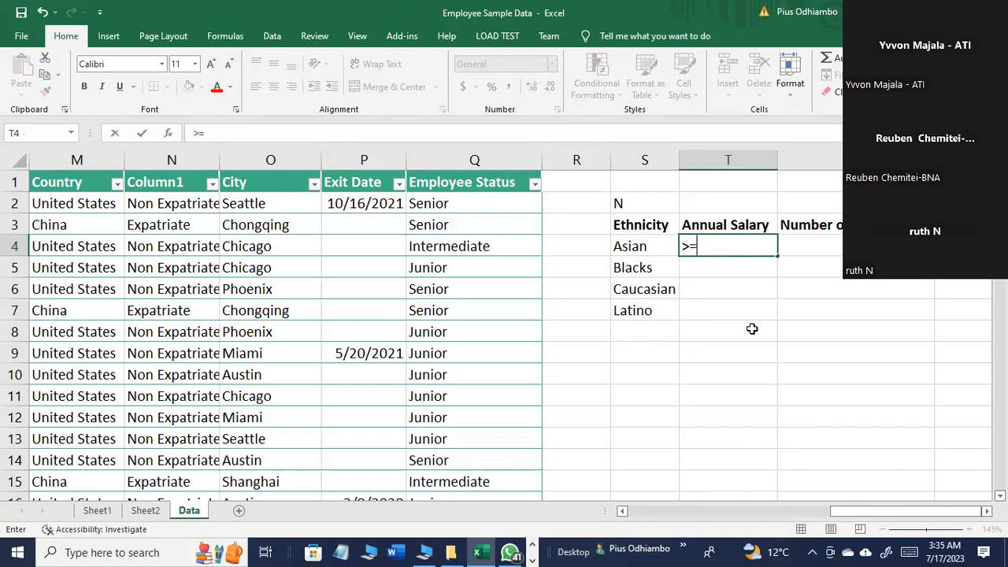
type("2")
type("50")
type(",00")
key("BackSpace")
key("BackSpace")
key("BackSpace")
type("000")
left_click(752, 329)
Step: Copy the salary criterion from T4 into T5, T6 and T7 for the Blacks, Caucasian and Latino rows
left_click(748, 250)
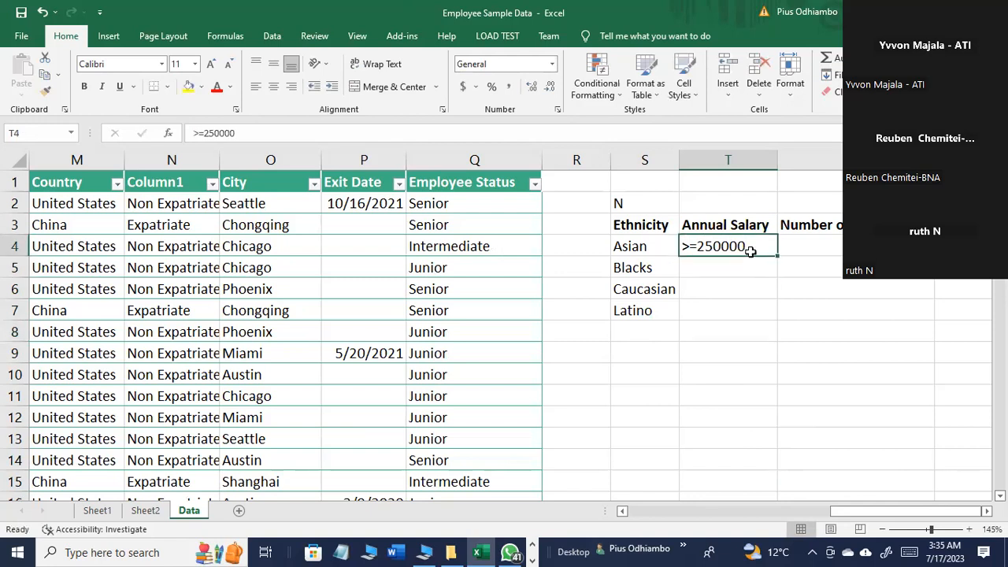
key("ctrl+c")
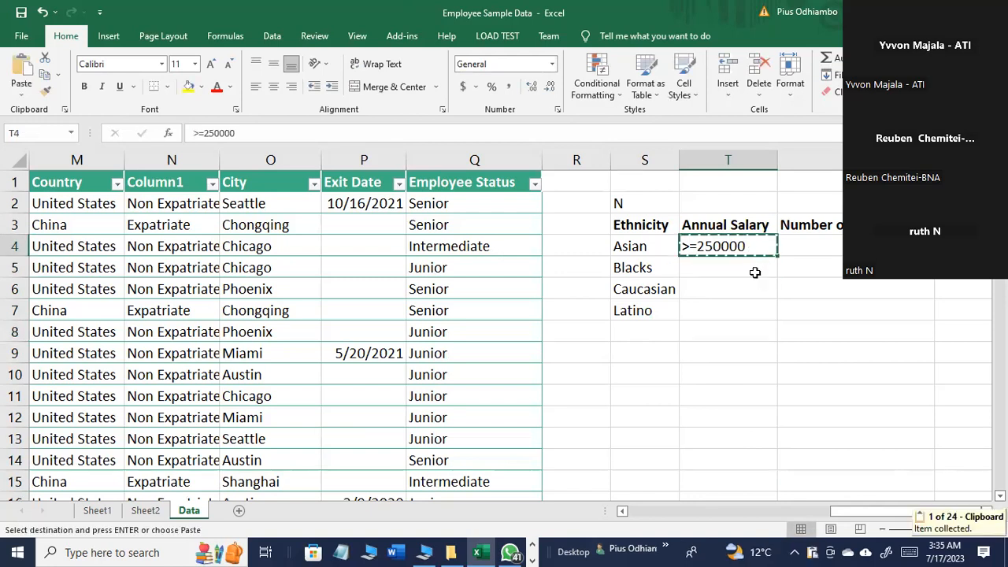
left_click(753, 272)
key("Return")
left_click(747, 285)
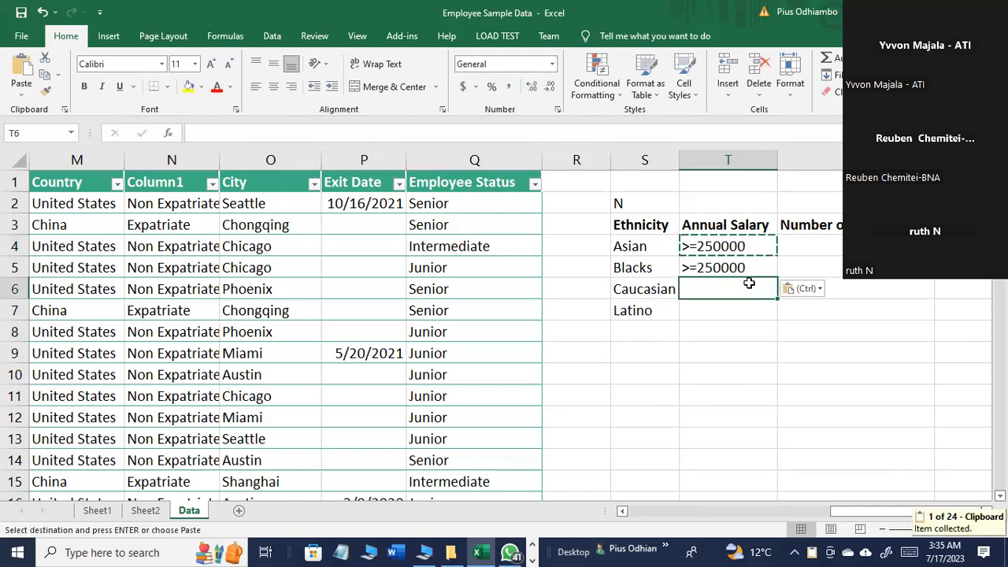
key("ctrl+v")
left_click(743, 309)
key("ctrl+v")
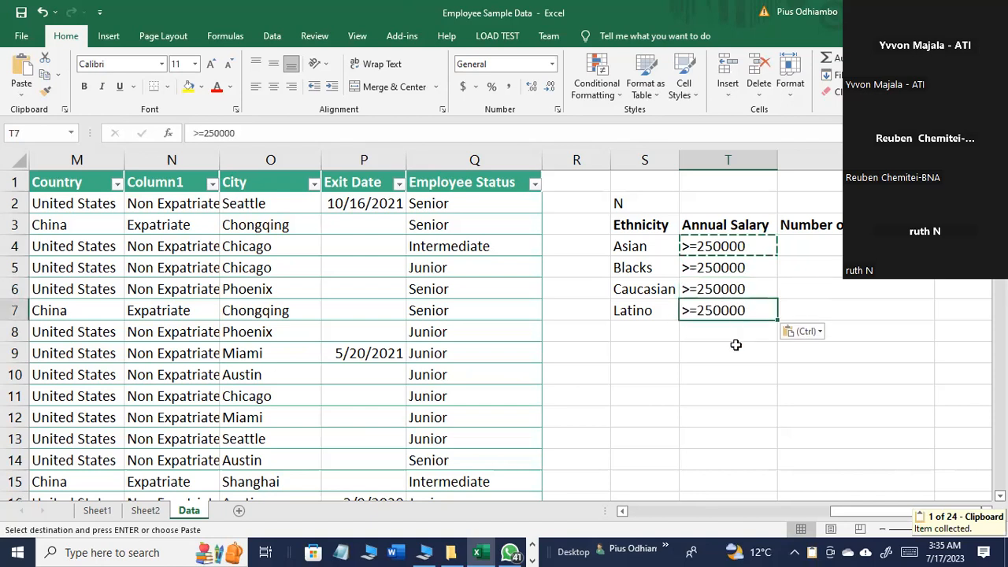
left_click(738, 365)
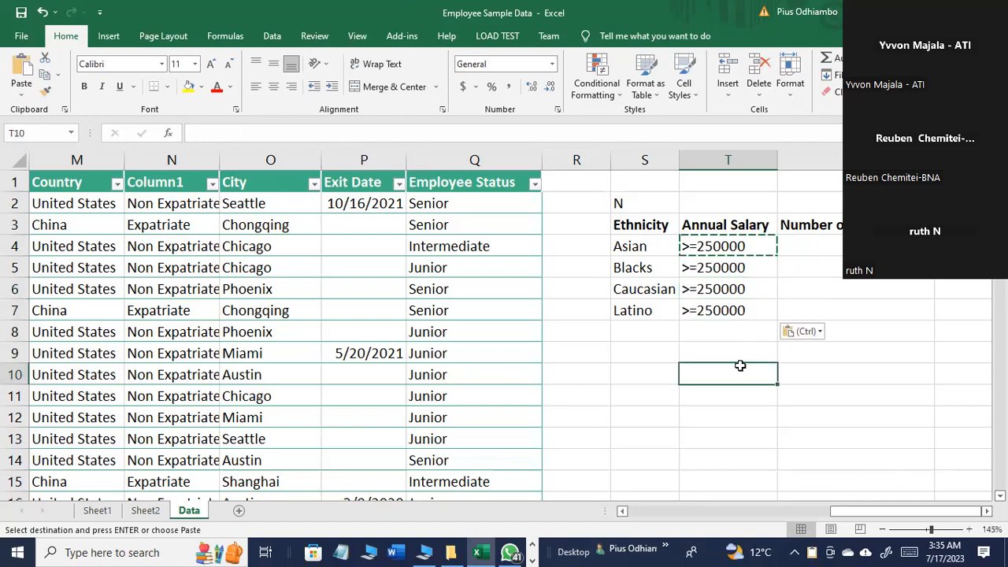
left_click(804, 248)
type("=")
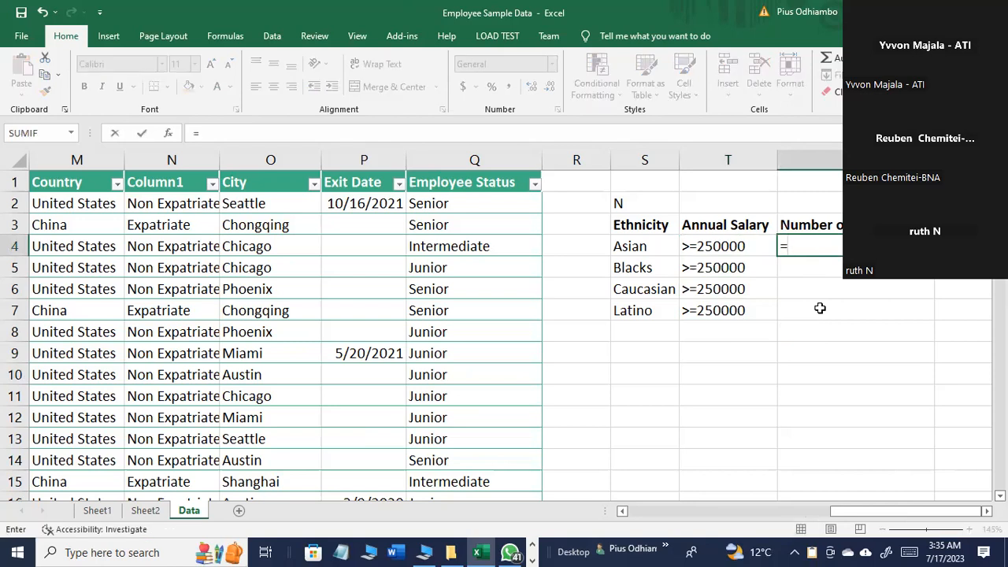
key("Escape")
Step: Clear the stray "N" from cell S2 above the Ethnicity summary header
left_click_drag(613, 218, 619, 205)
left_click(621, 207)
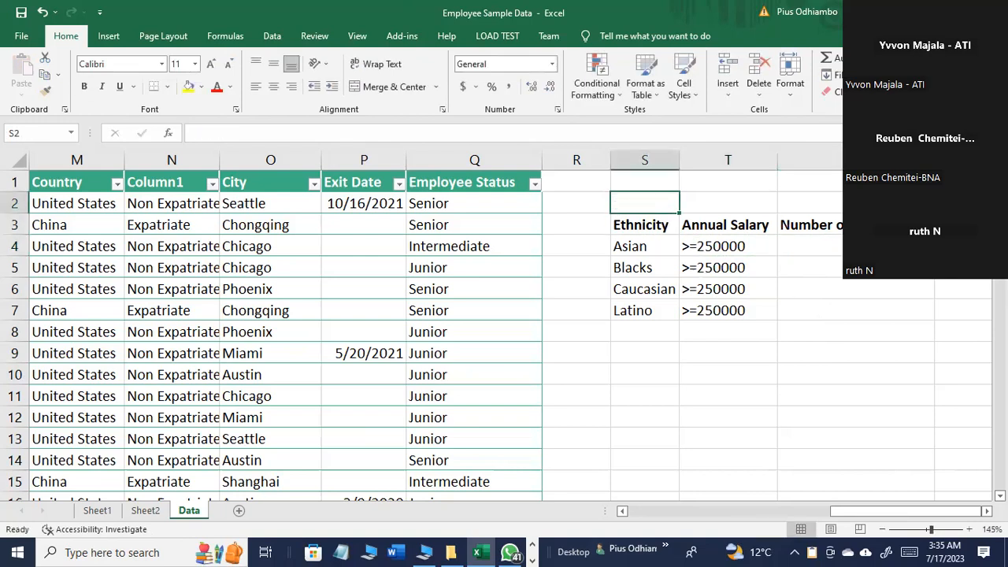
Step: Begin a COUNTIFS formula in U4, beside the Asian row's salary criterion, up to its opening parenthesis
left_click(810, 247)
type("=")
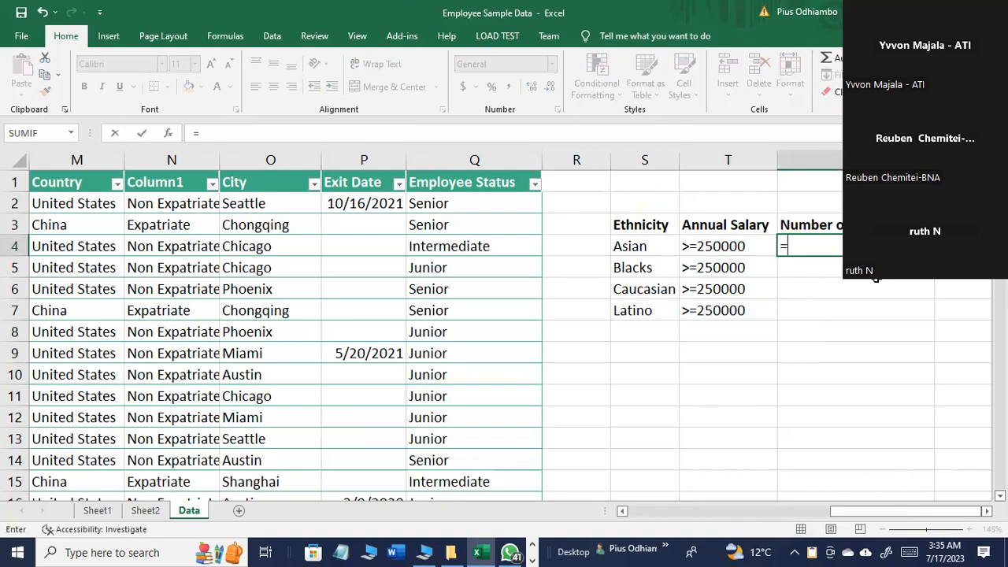
type("count")
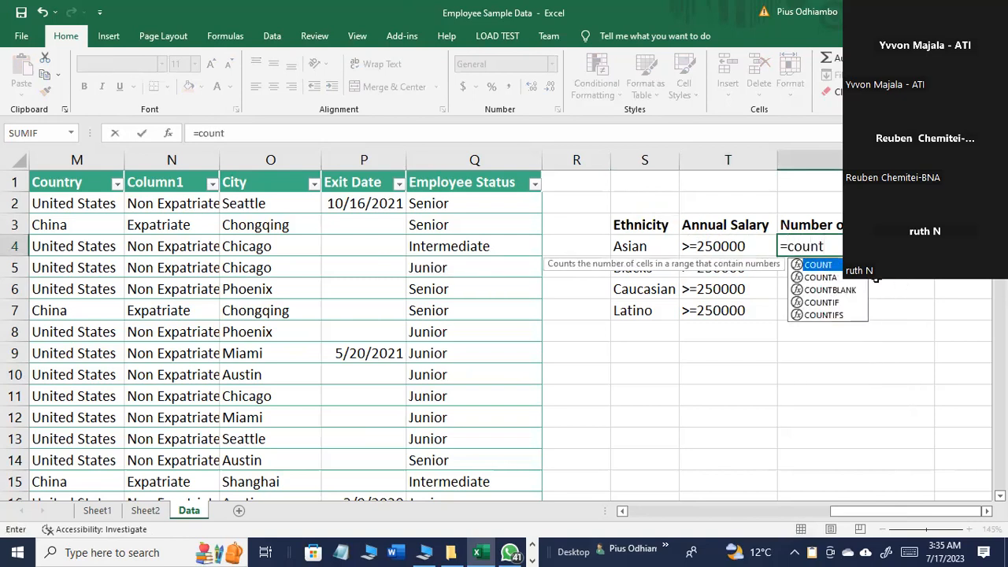
key("BackSpace")
key("BackSpace")
key("BackSpace")
key("BackSpace")
key("BackSpace")
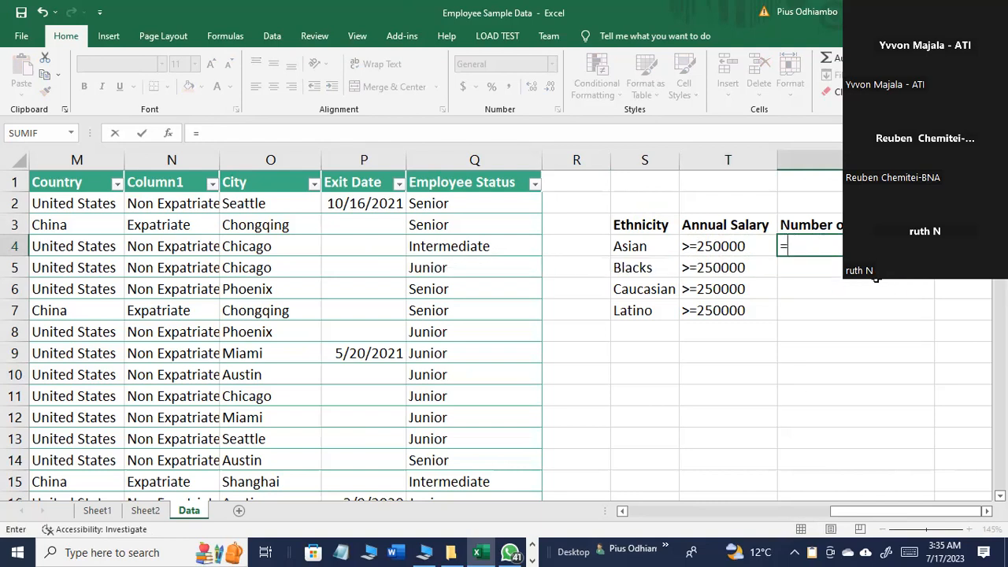
type("COUT")
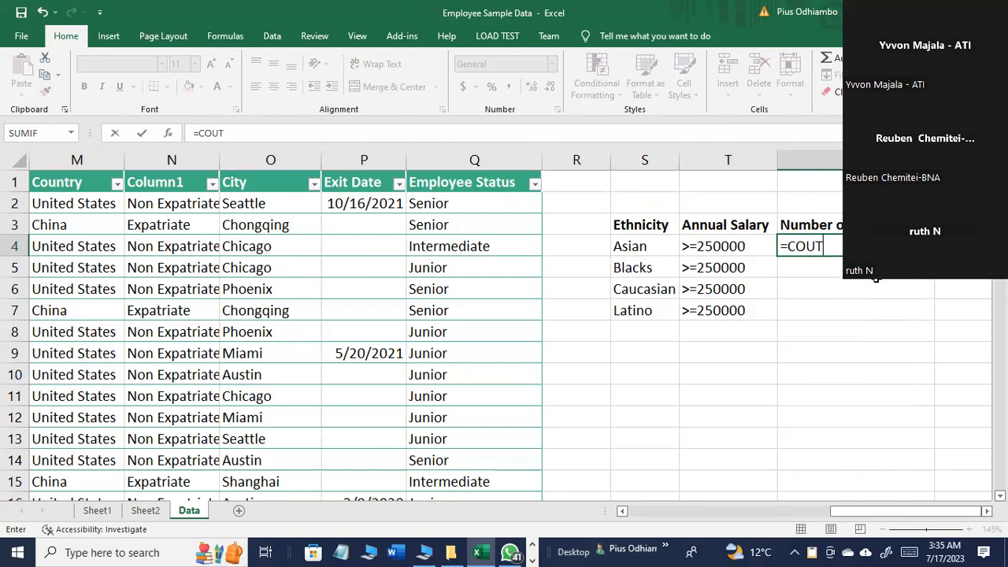
key("BackSpace")
type("NT")
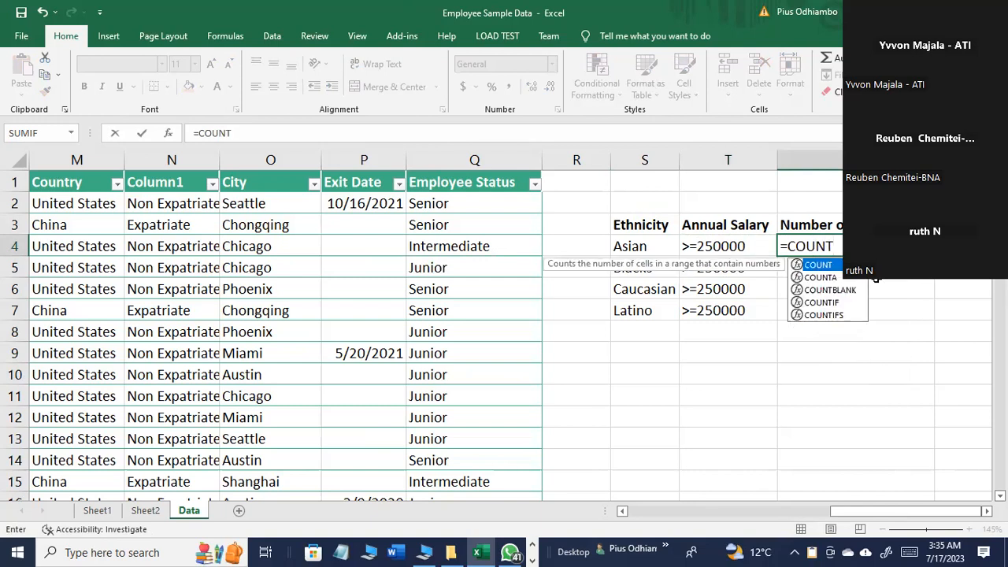
type("IFS")
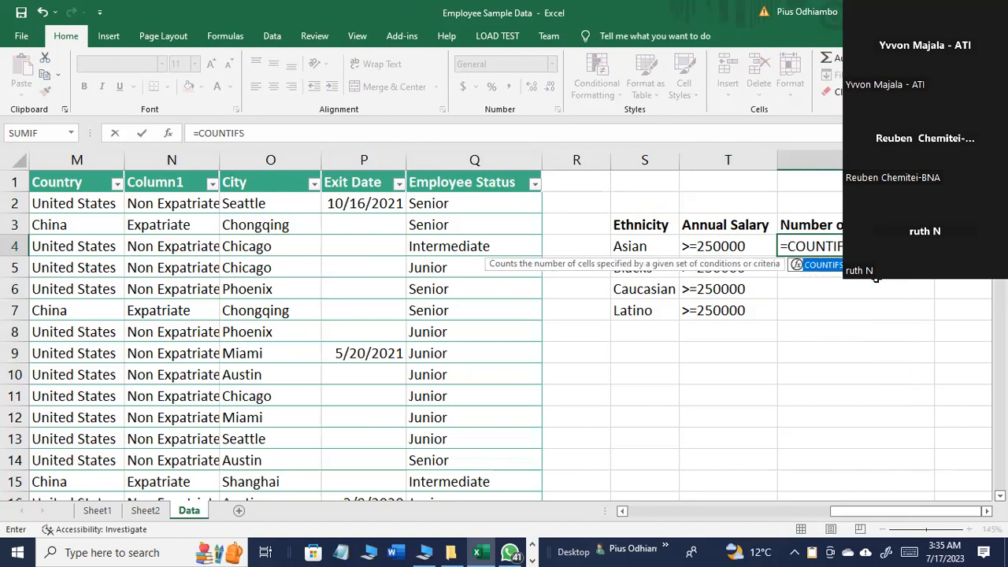
type("(")
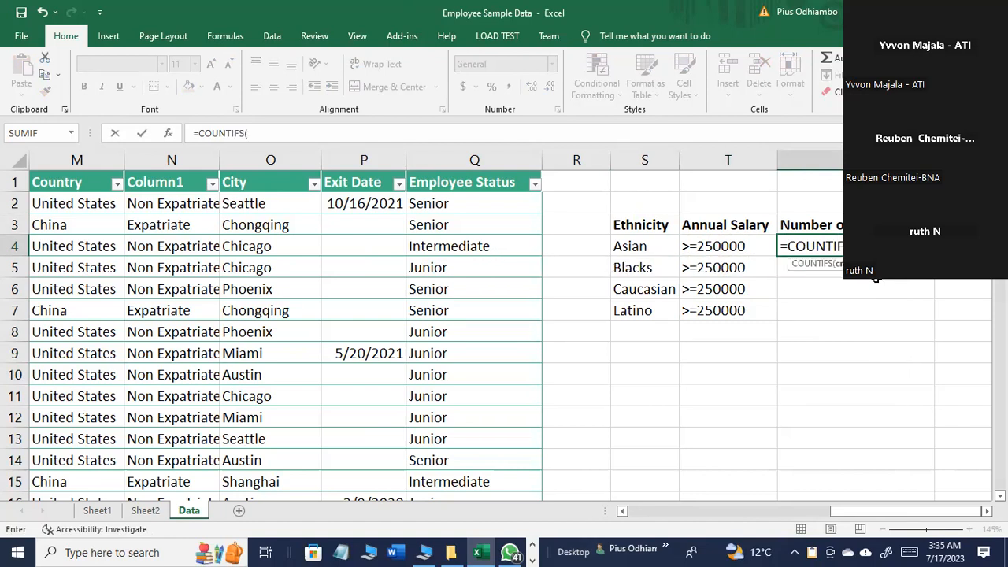
Step: Switch to the PowerPoint presentation, review criteria_range1 in the COUNTIFS syntax on slide 42, and return to the Excel workbook
left_click(531, 556)
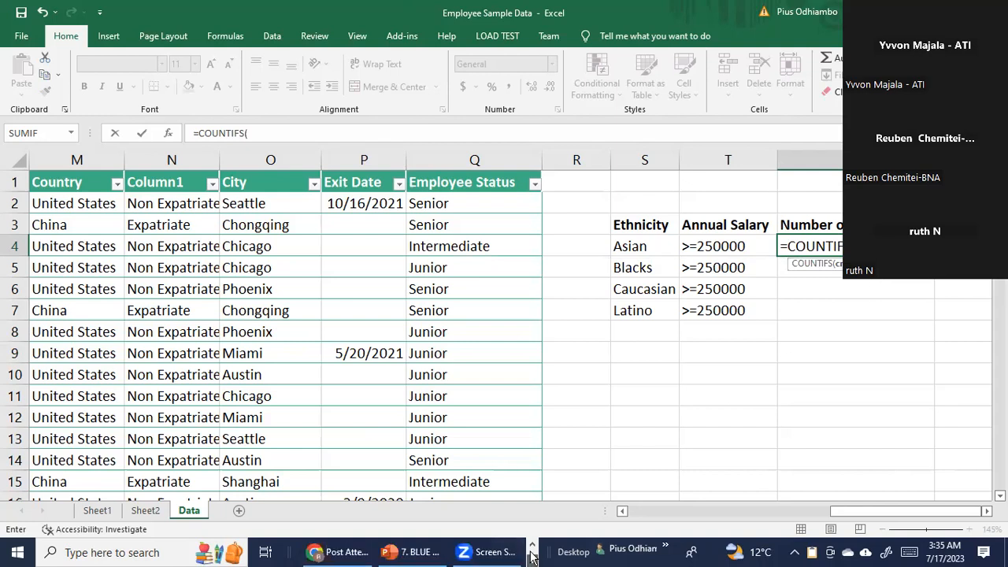
left_click(409, 552)
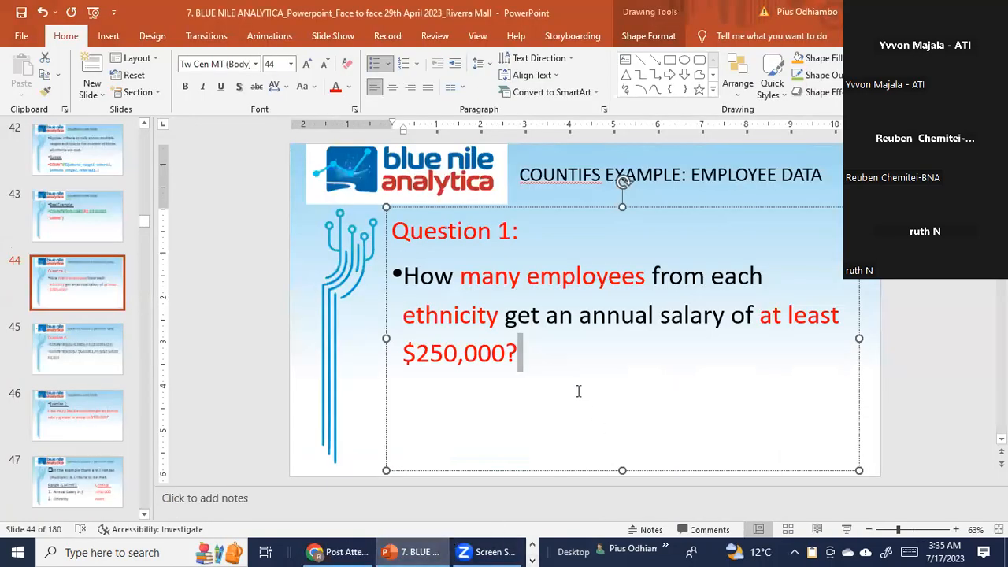
left_click(79, 201)
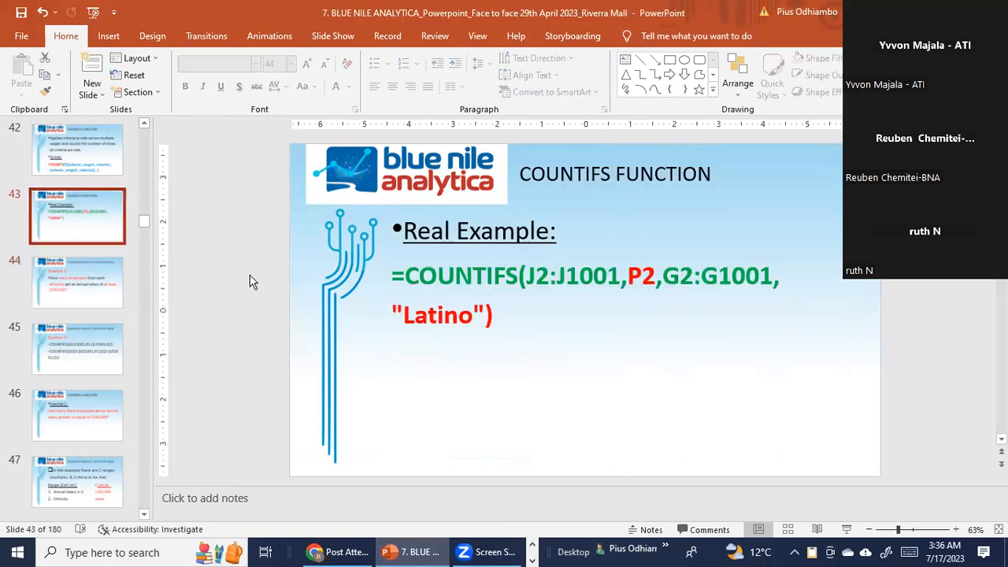
left_click(86, 176)
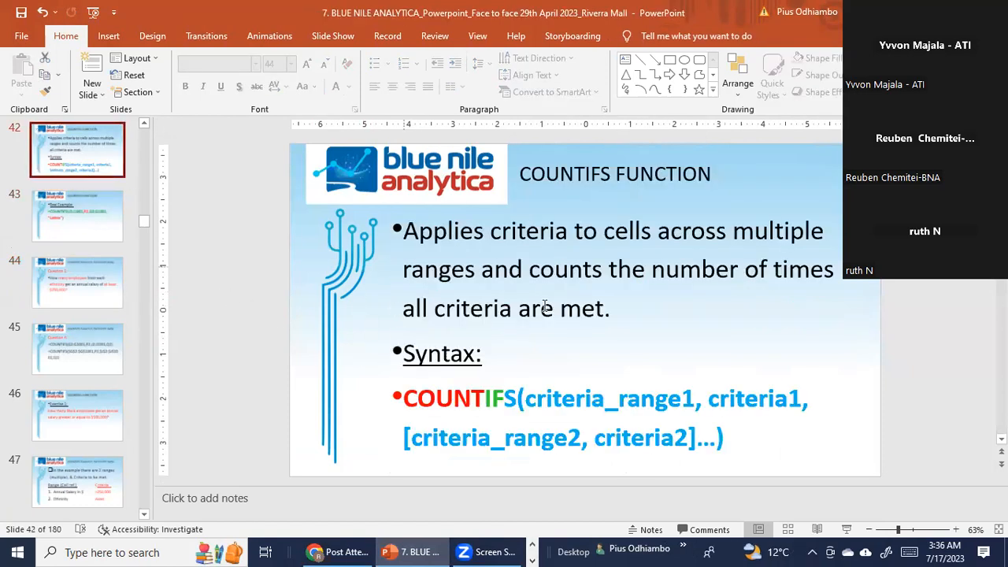
double_click(531, 400)
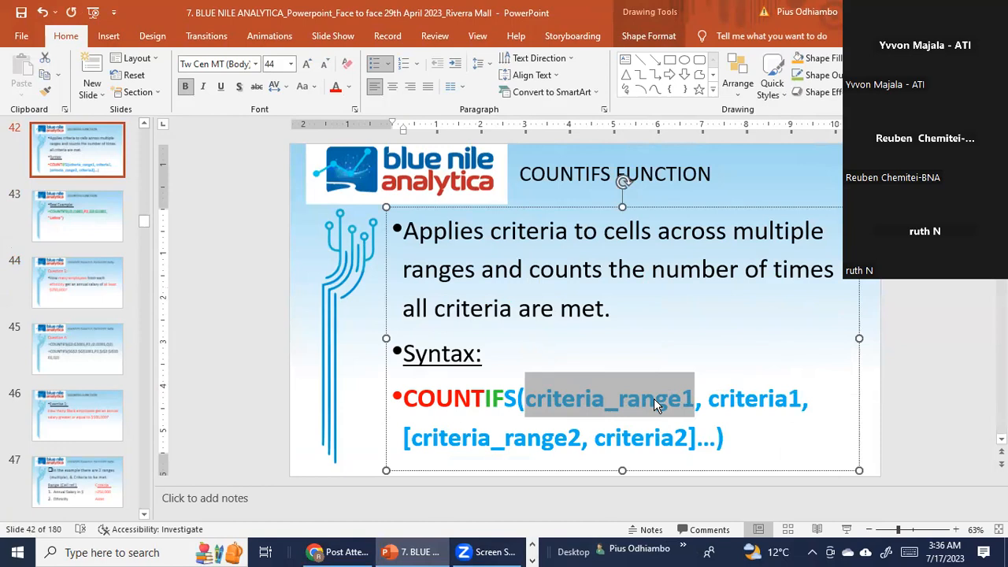
left_click(532, 560)
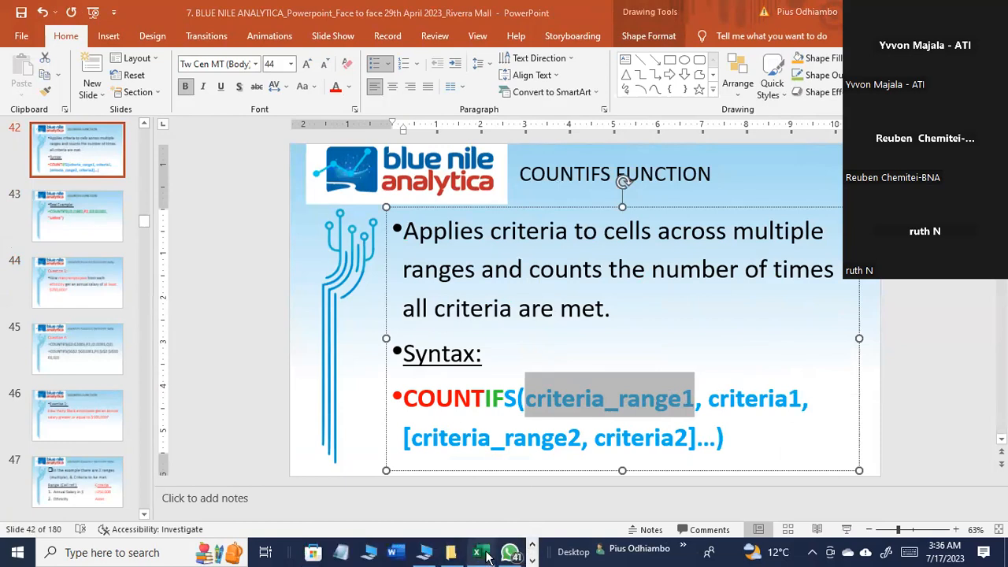
left_click(476, 552)
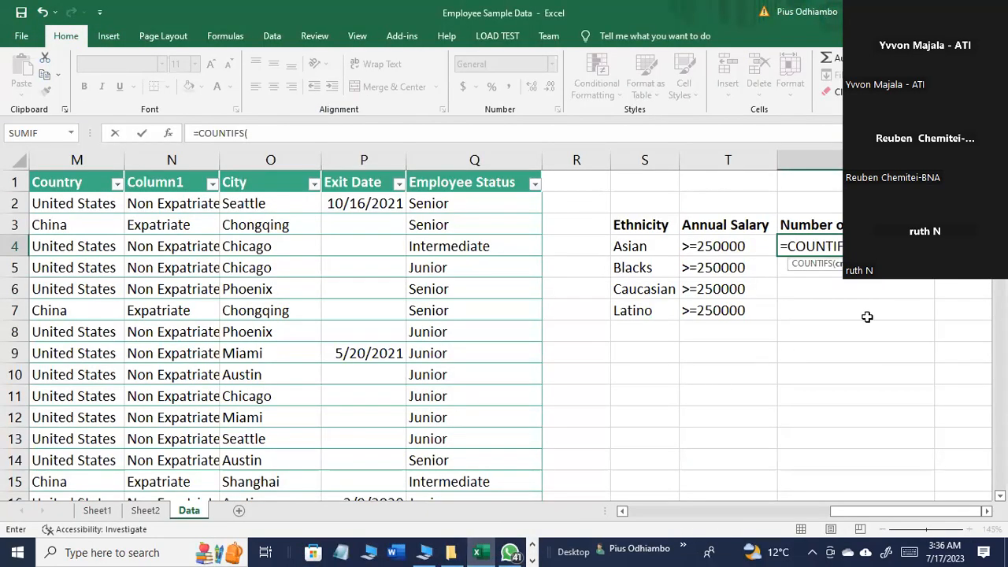
Step: Add the Ethnicity range G2:G1001 and cell S4 as the first criteria range and criterion of the COUNTIFS formula
left_click_drag(876, 512, 726, 511)
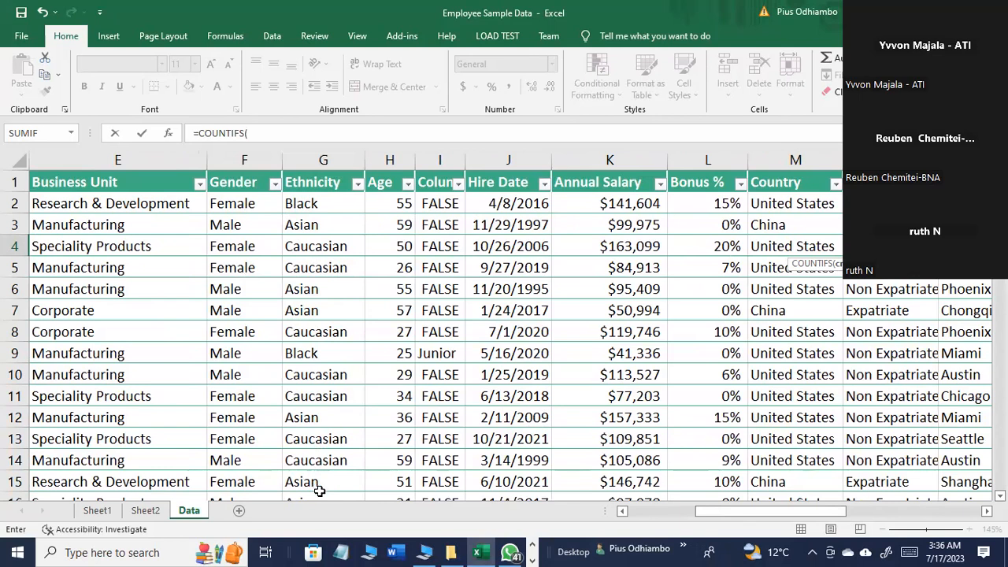
left_click_drag(711, 514, 836, 522)
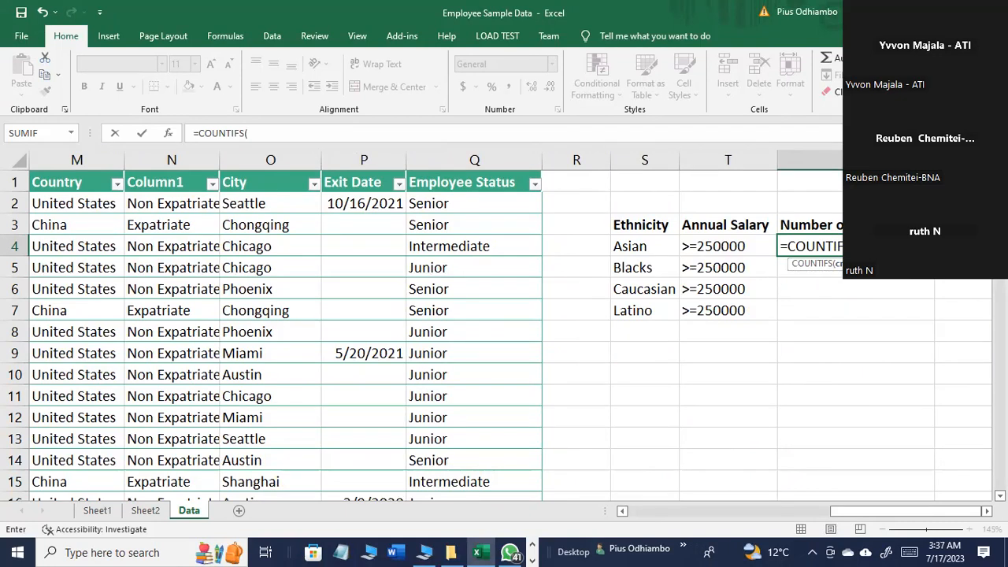
type("G")
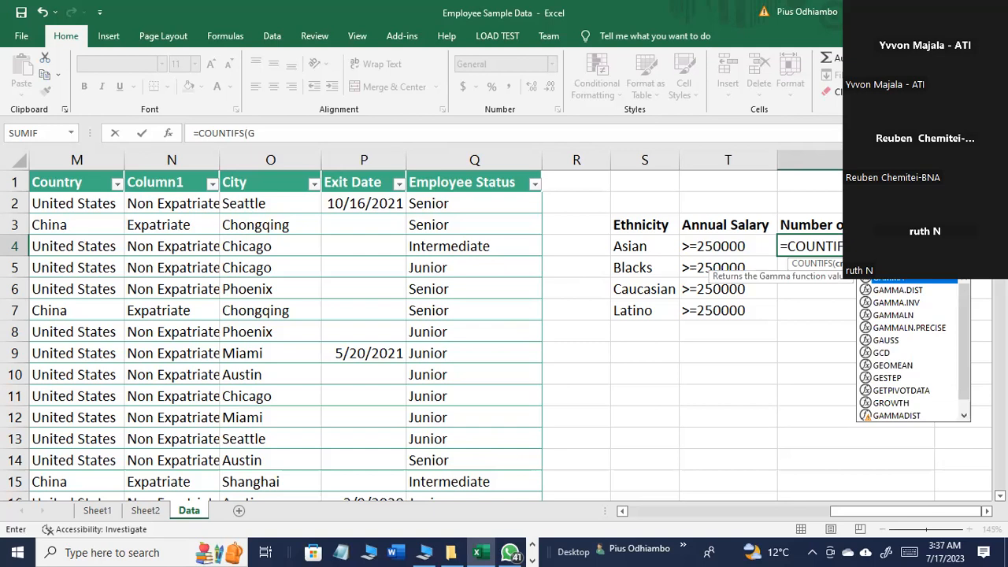
type("2")
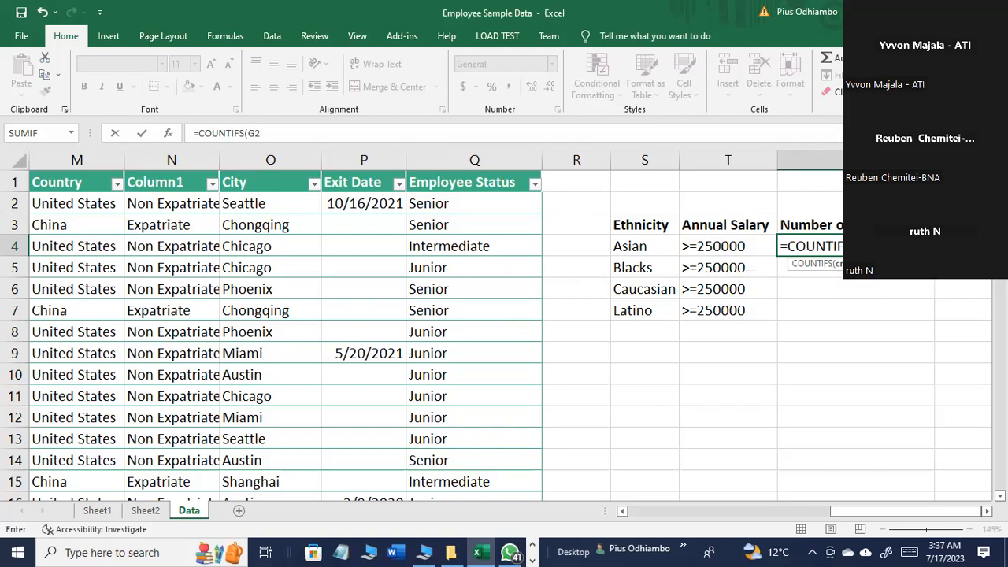
type(":G")
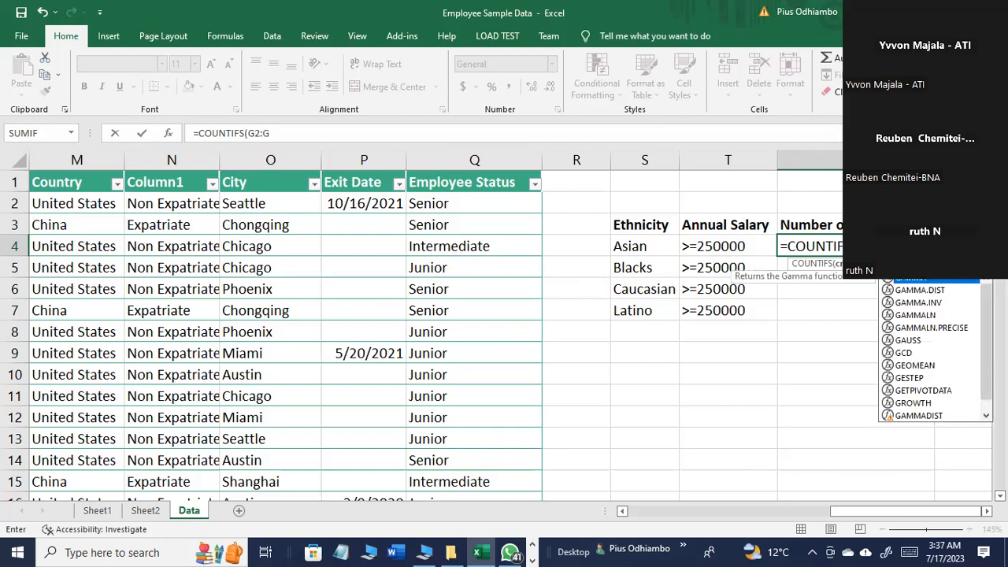
type("1001")
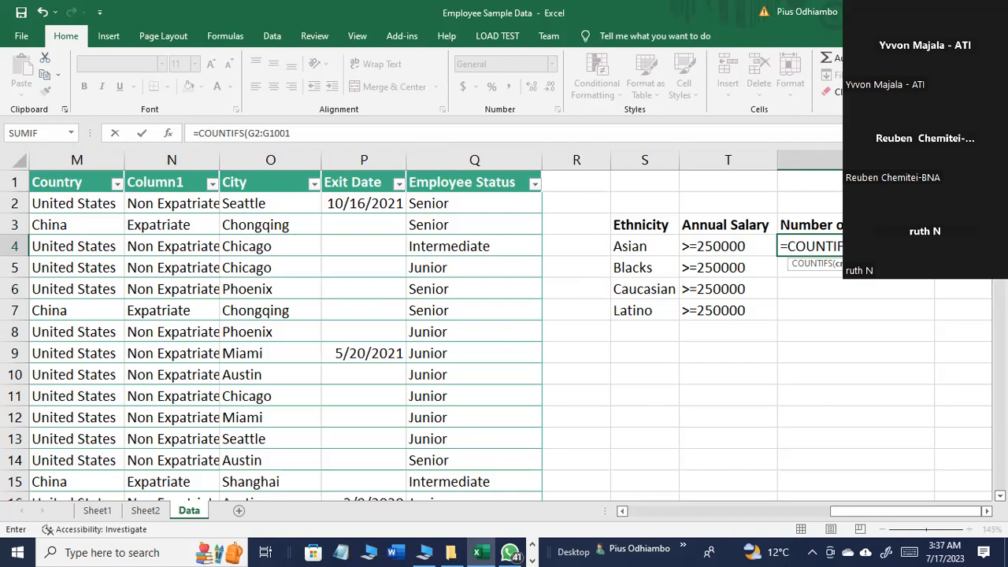
type(",")
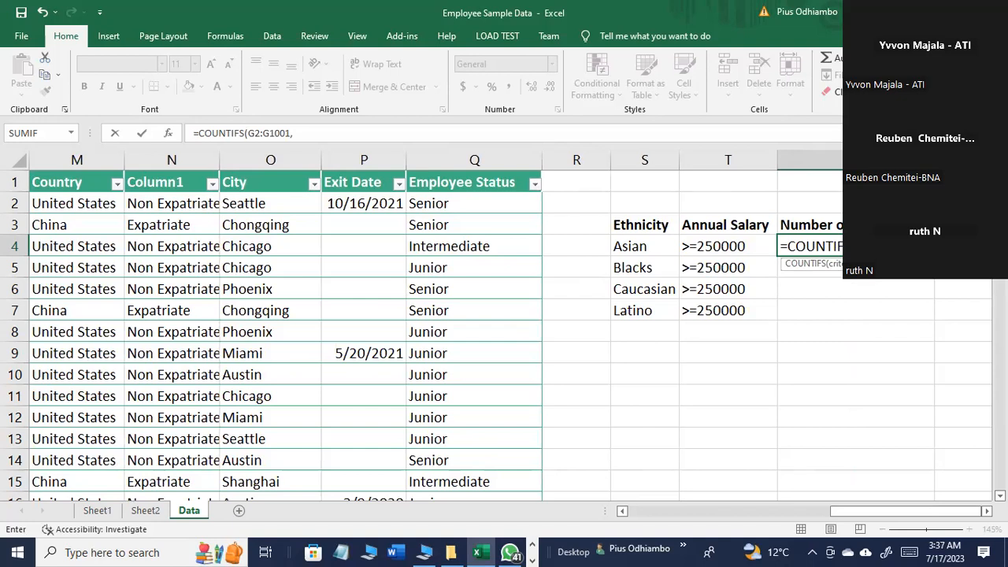
left_click(647, 248)
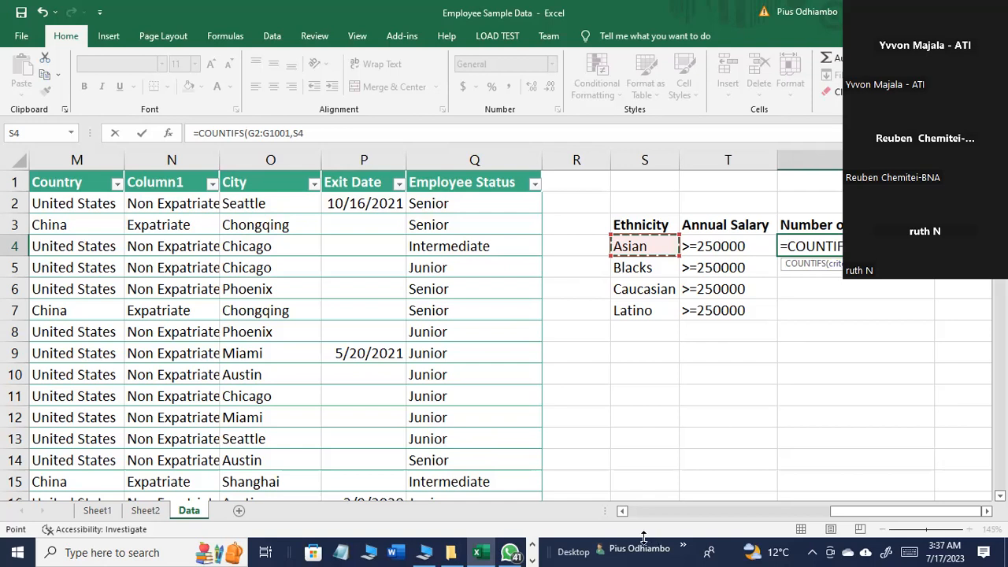
Step: Switch to the PowerPoint presentation and highlight criteria_range1 and criteria1 in the COUNTIFS syntax on slide 42
left_click(533, 556)
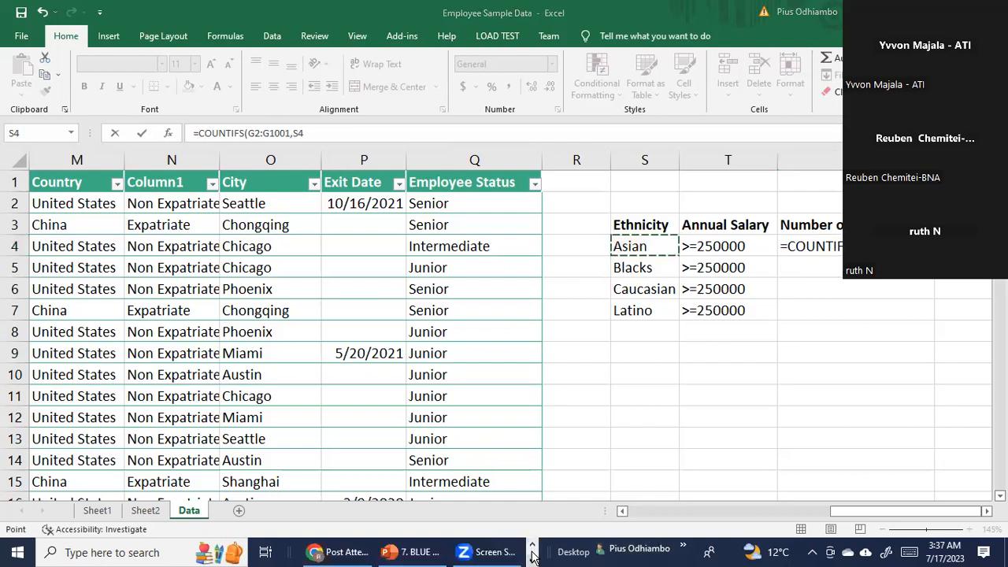
left_click(414, 552)
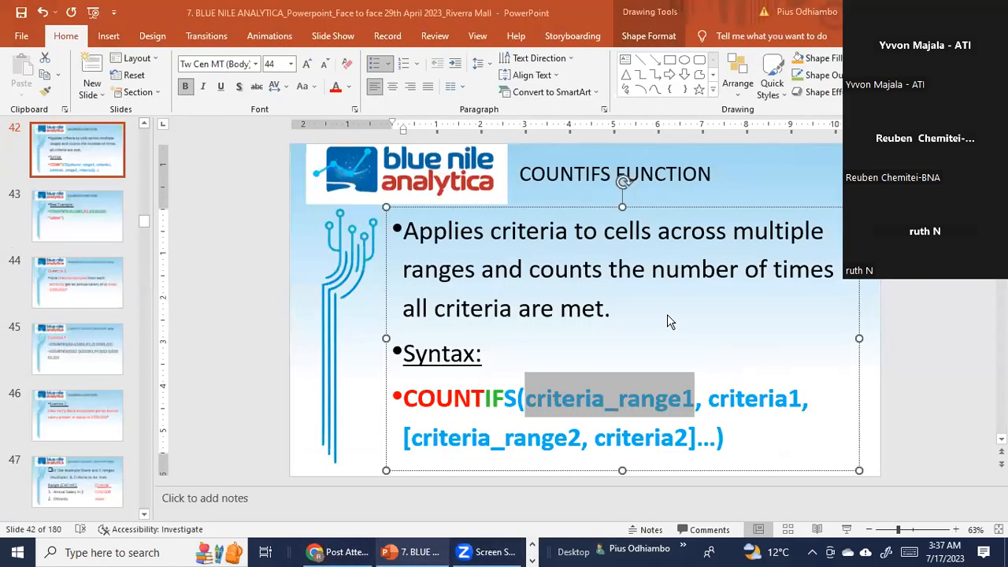
left_click(592, 397)
double_click(540, 400)
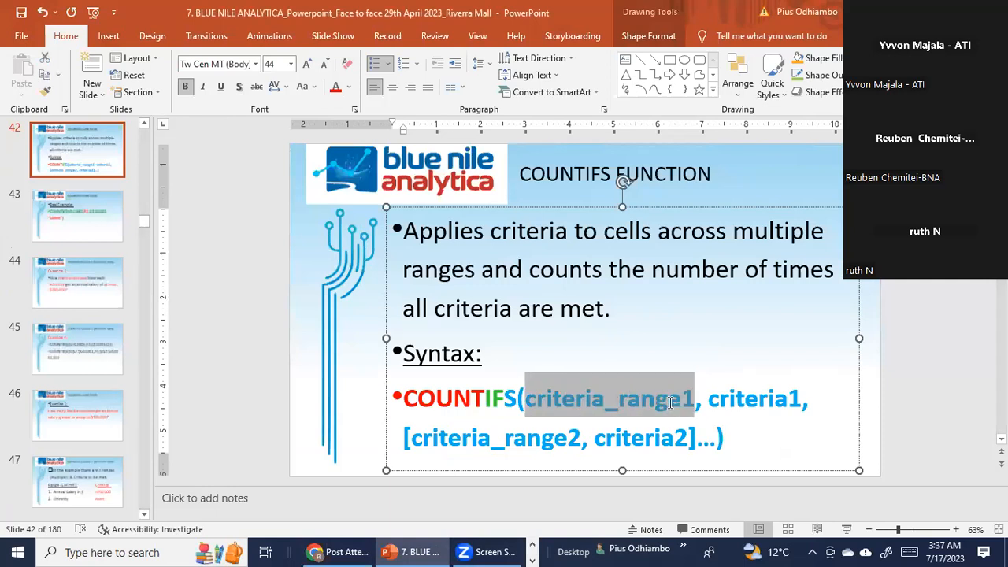
left_click(645, 433)
left_click_drag(708, 400, 800, 408)
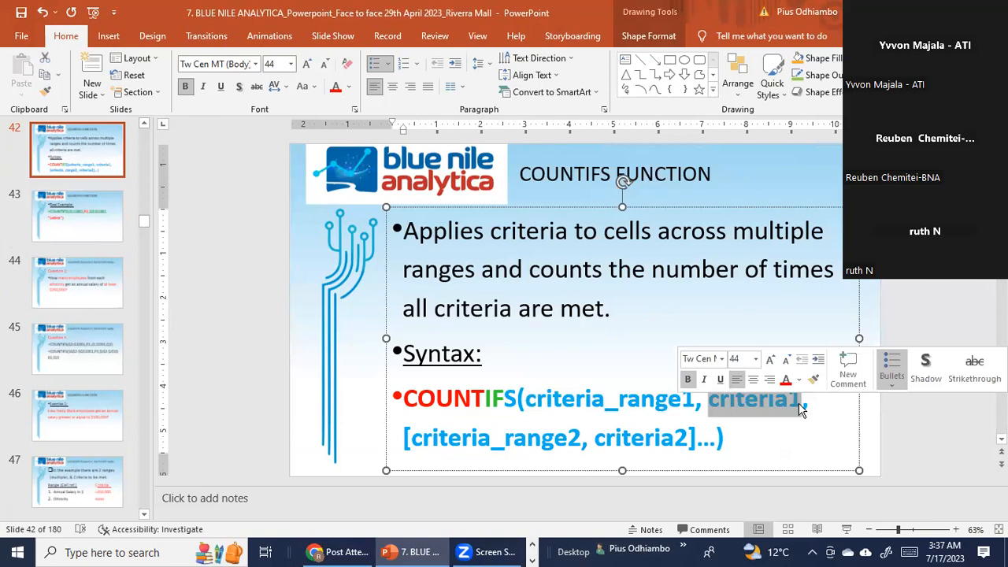
Step: Return to the Excel workbook and add the Annual Salary range K2:K1001 as the second criteria range of the COUNTIFS formula in U4
left_click(800, 408)
mouse_move(432, 556)
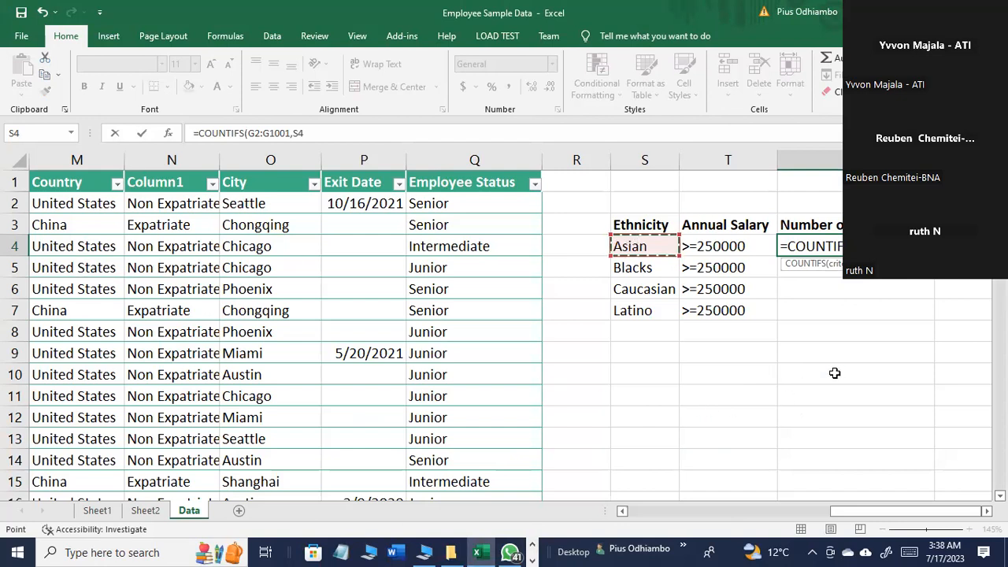
type(",")
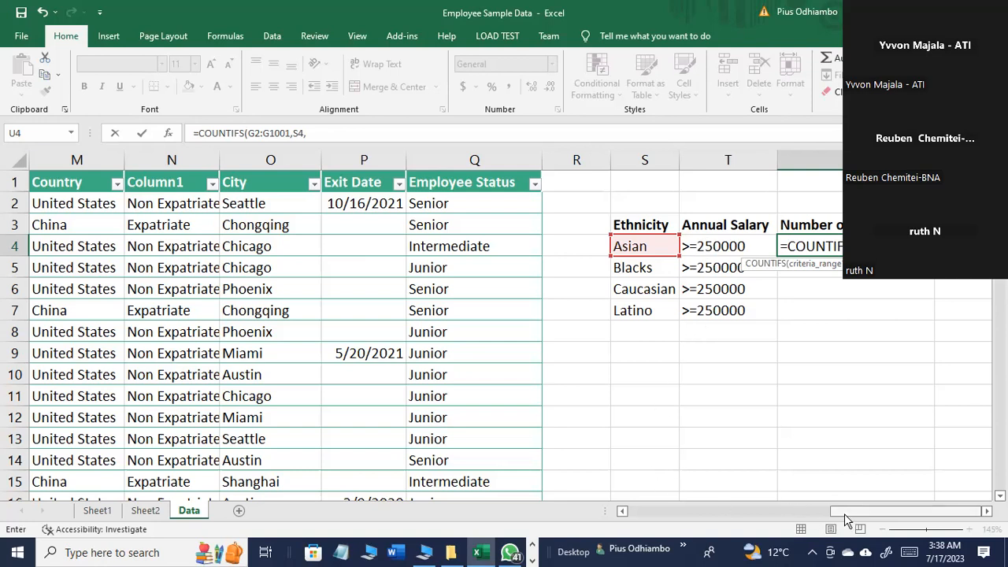
left_click_drag(844, 513, 740, 515)
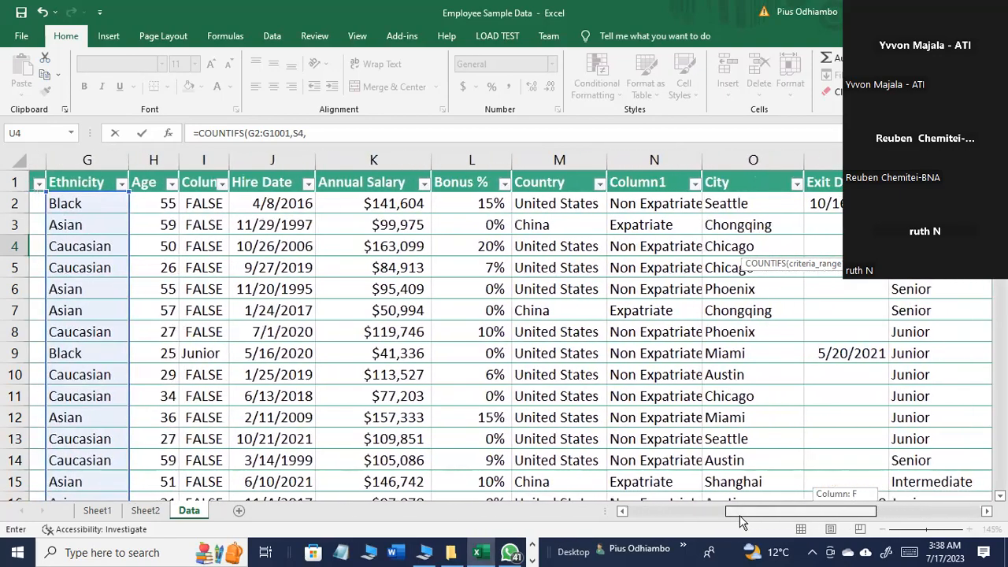
left_click_drag(739, 515, 815, 525)
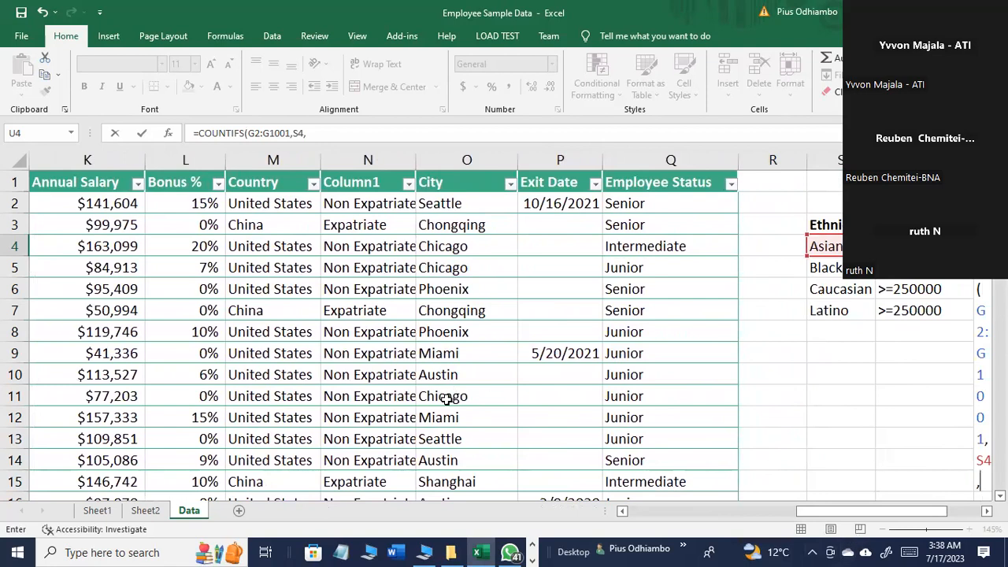
left_click_drag(863, 516, 911, 515)
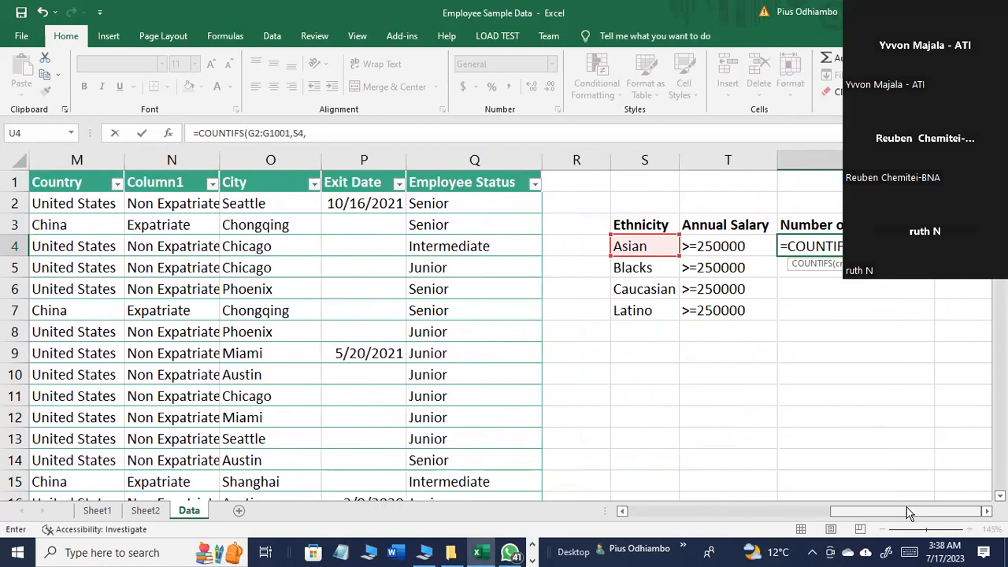
type("K")
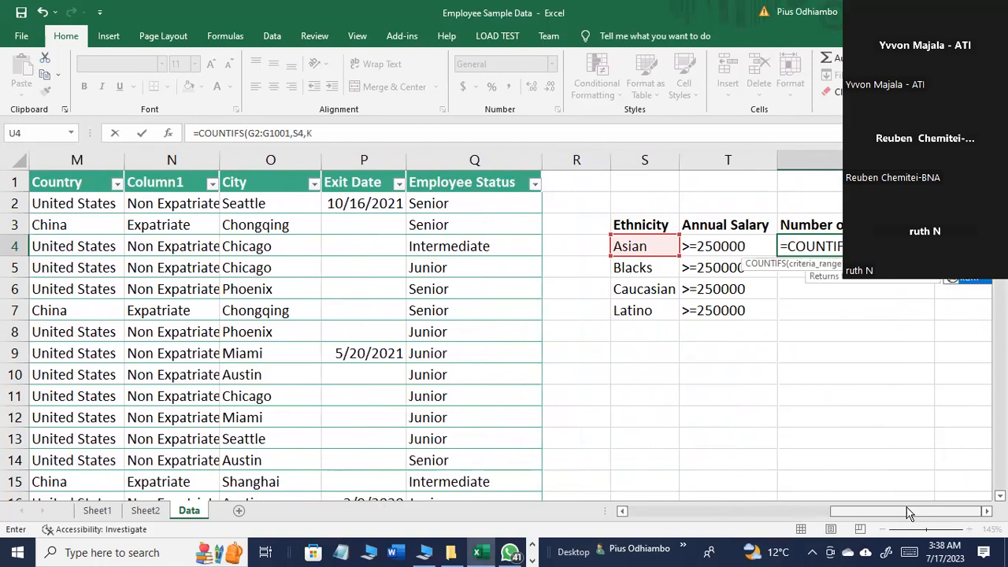
type("2:K100")
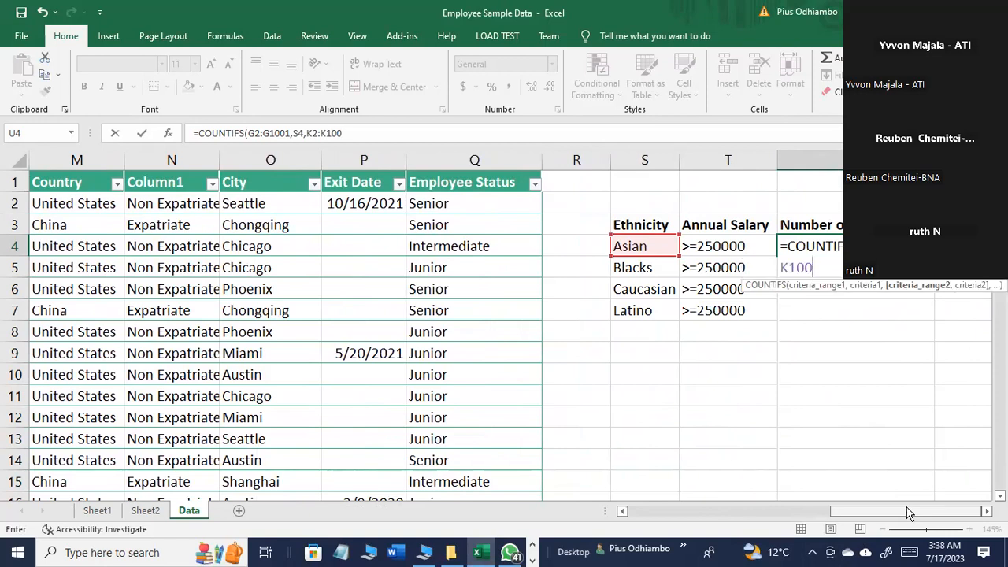
type("1,")
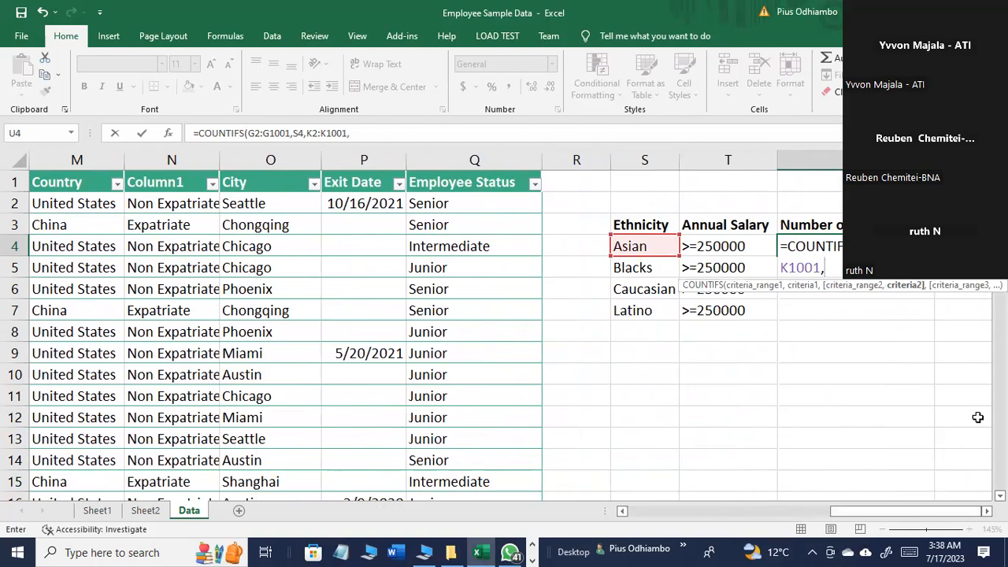
Step: Add cell T4 as the second criterion, then close and enter the COUNTIFS formula in U4
left_click(732, 247)
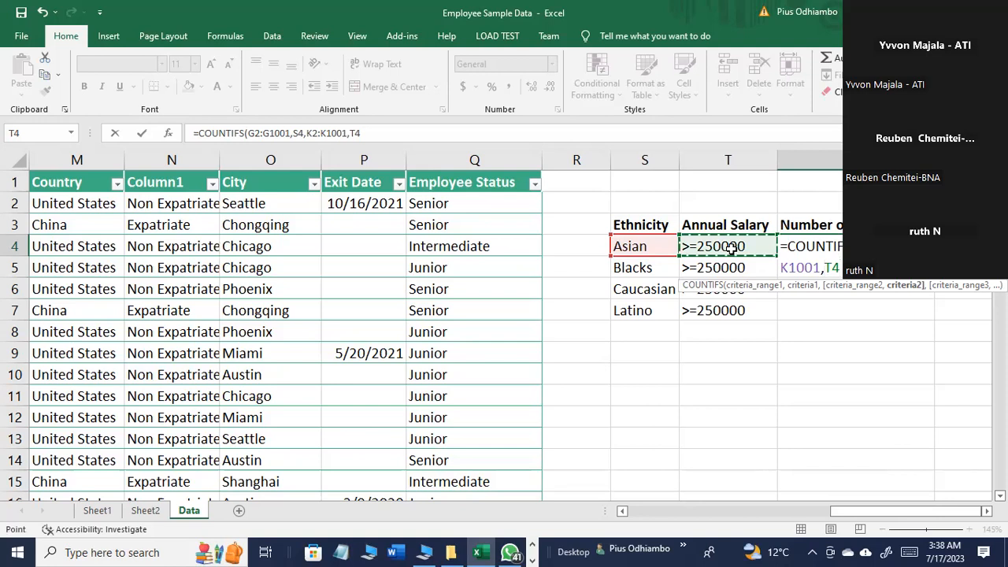
type(")")
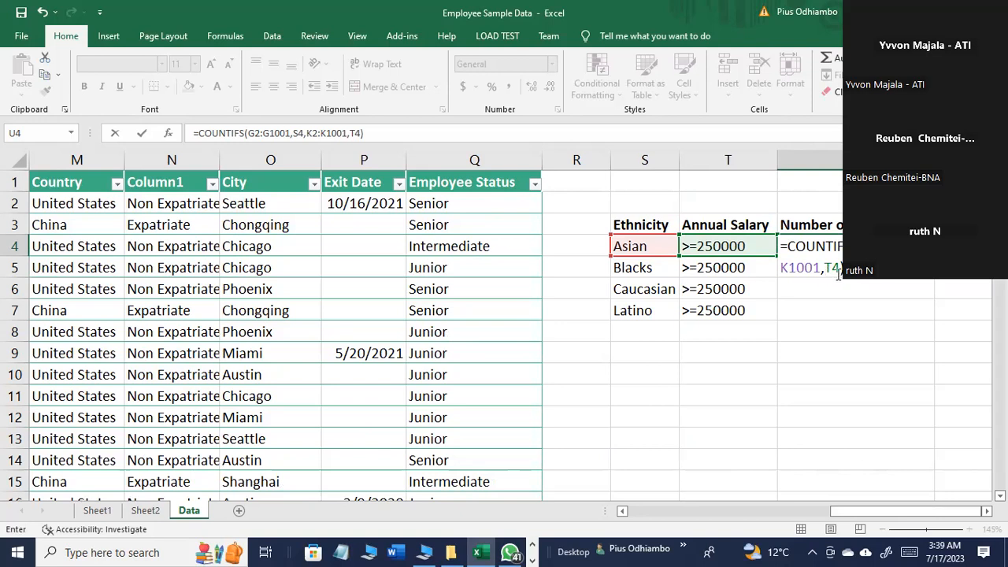
key("Return")
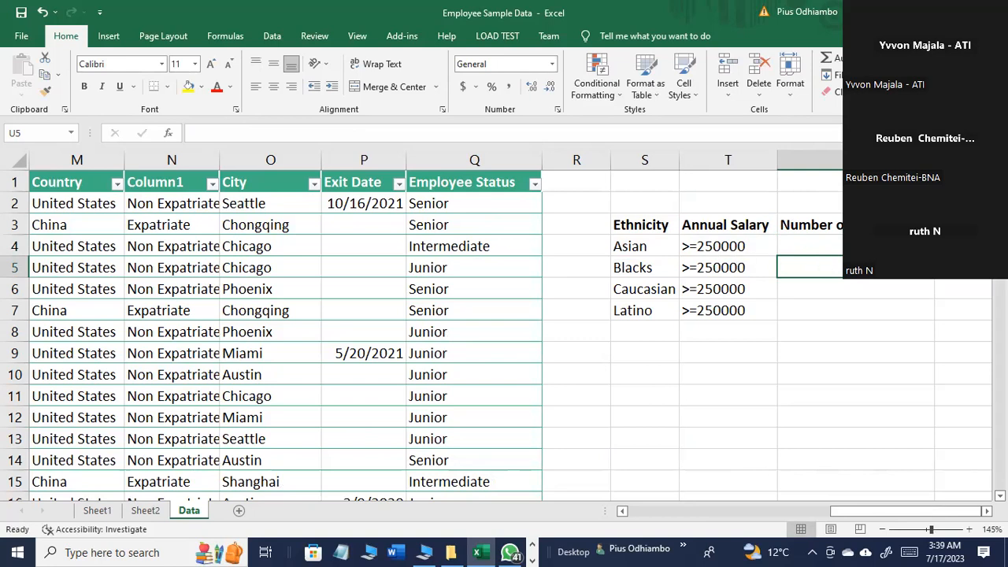
Step: Fill the COUNTIFS formula from U4 down through U7 for the Blacks, Caucasian and Latino rows
left_click(856, 247)
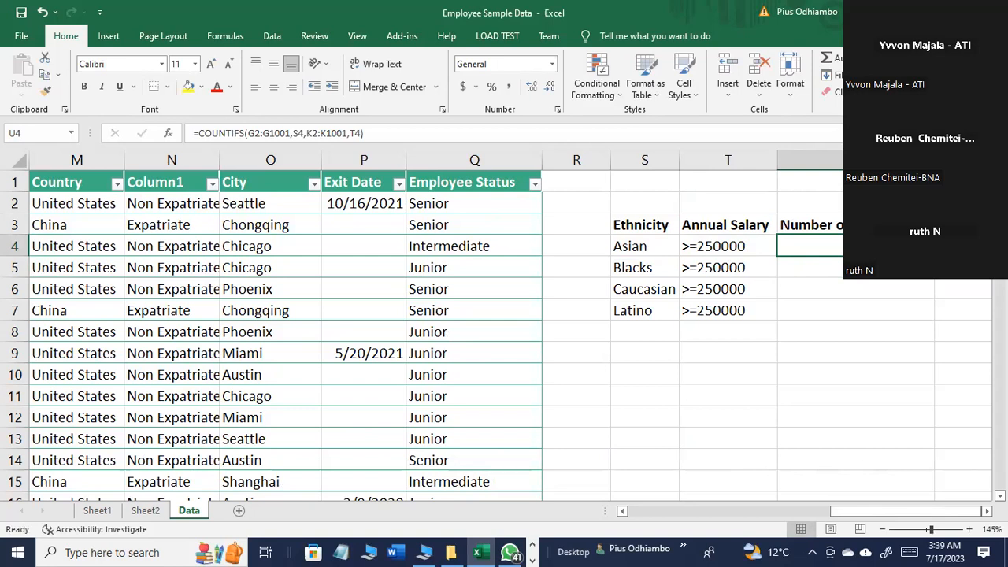
left_click_drag(934, 257, 929, 314)
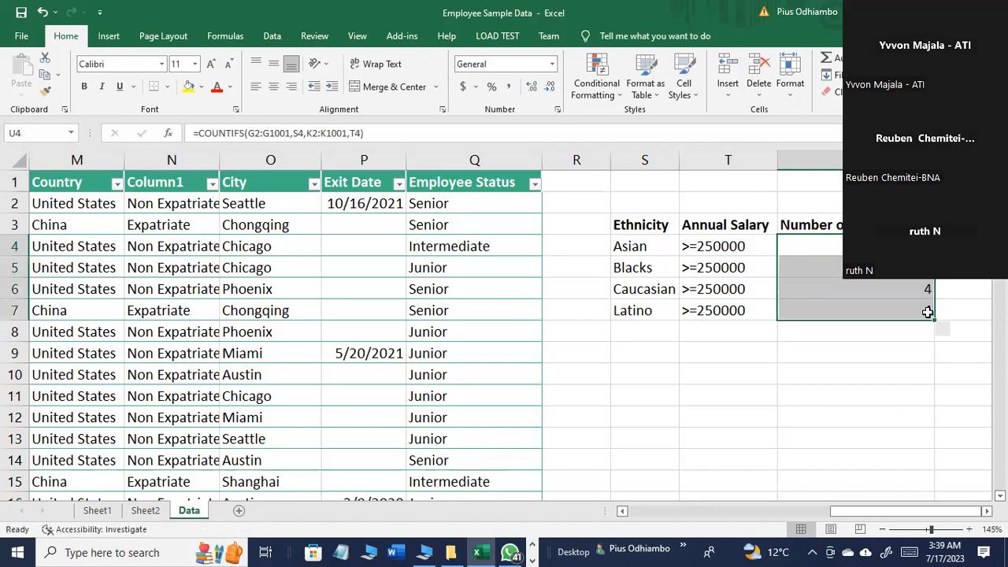
left_click(915, 367)
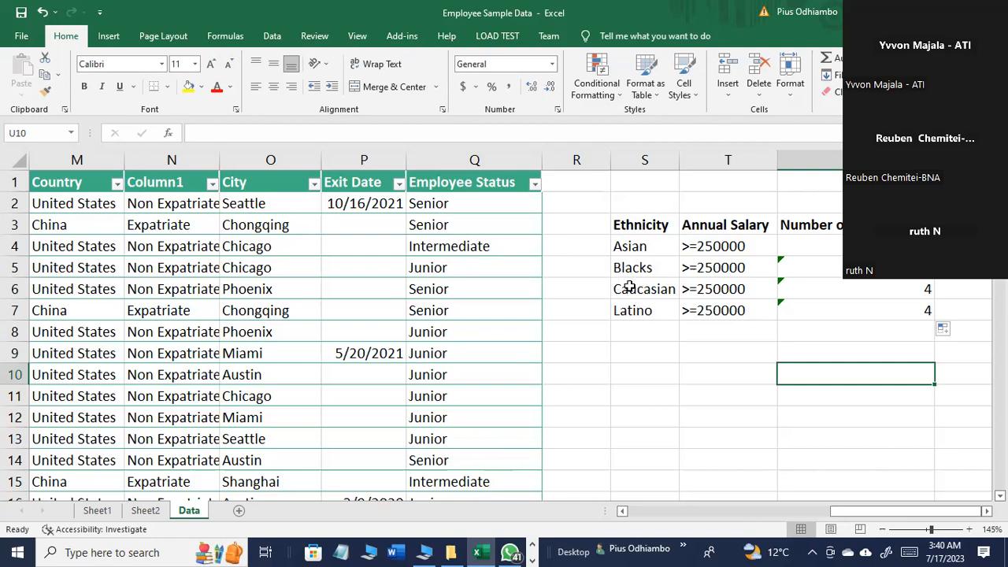
Step: Switch to the PowerPoint presentation showing the COUNTIFS syntax on slide 42
left_click(530, 559)
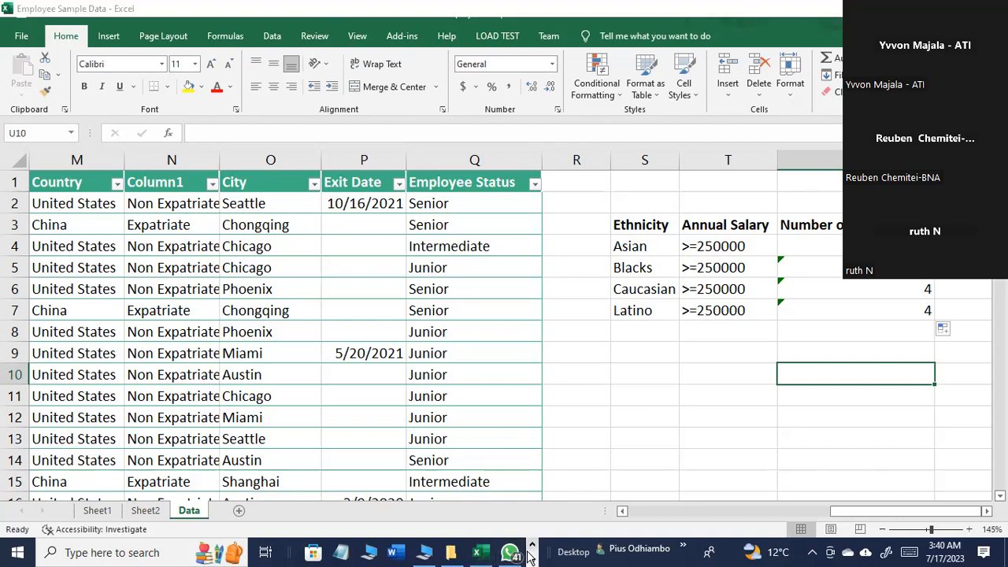
left_click(406, 551)
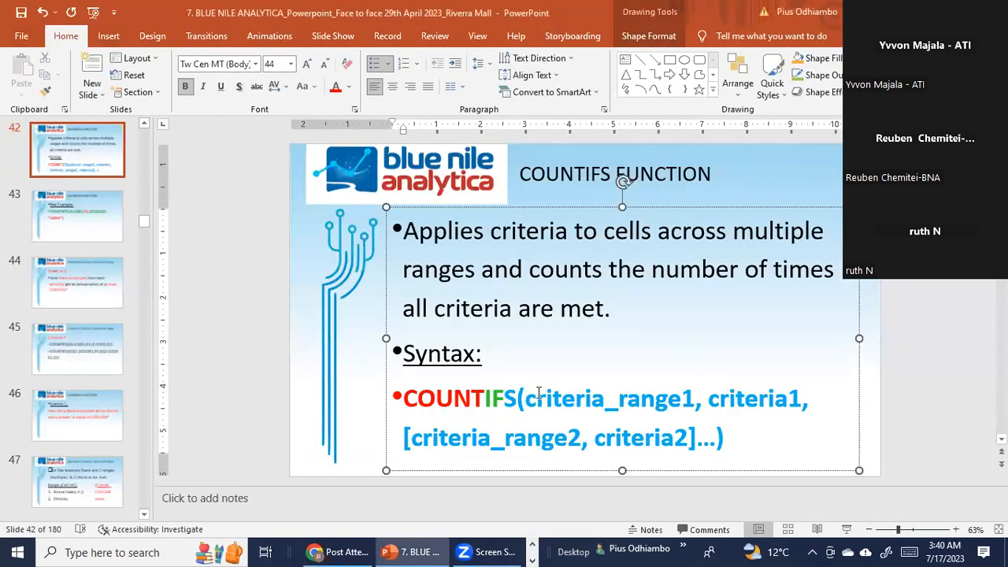
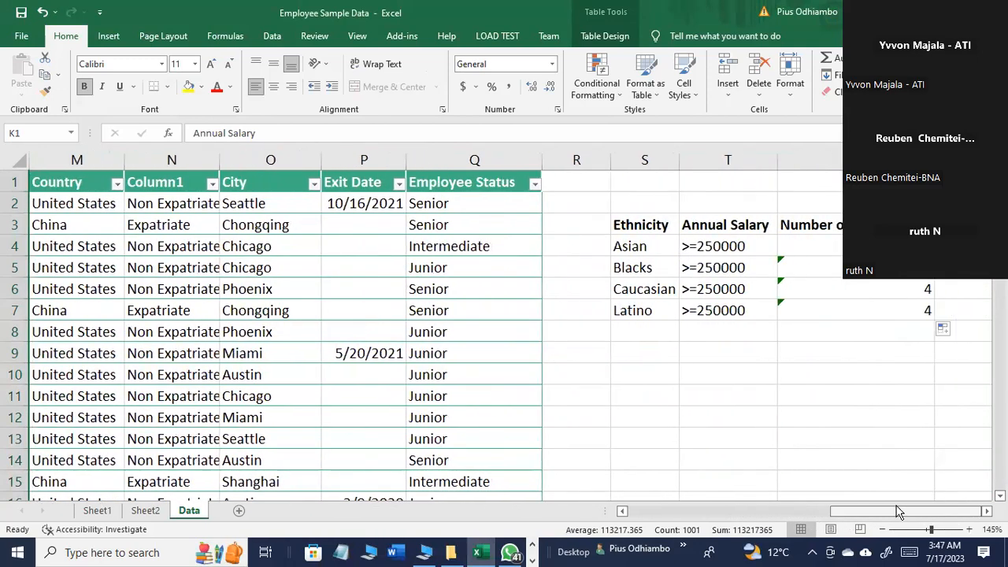
Step: Clear the ethnicity and salary count table in S3:U7
left_click(881, 478)
left_click_drag(912, 452, 887, 442)
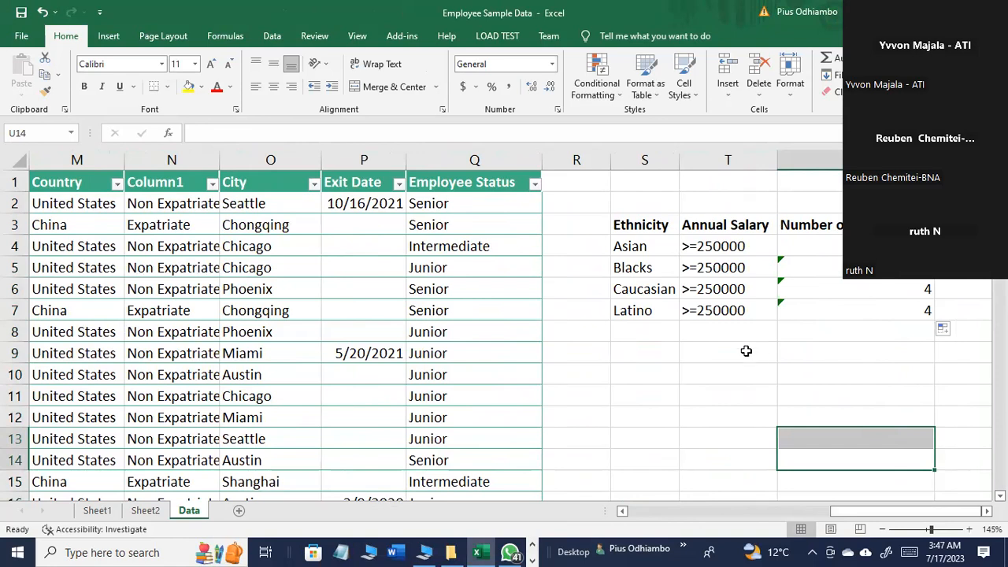
left_click_drag(630, 224, 879, 311)
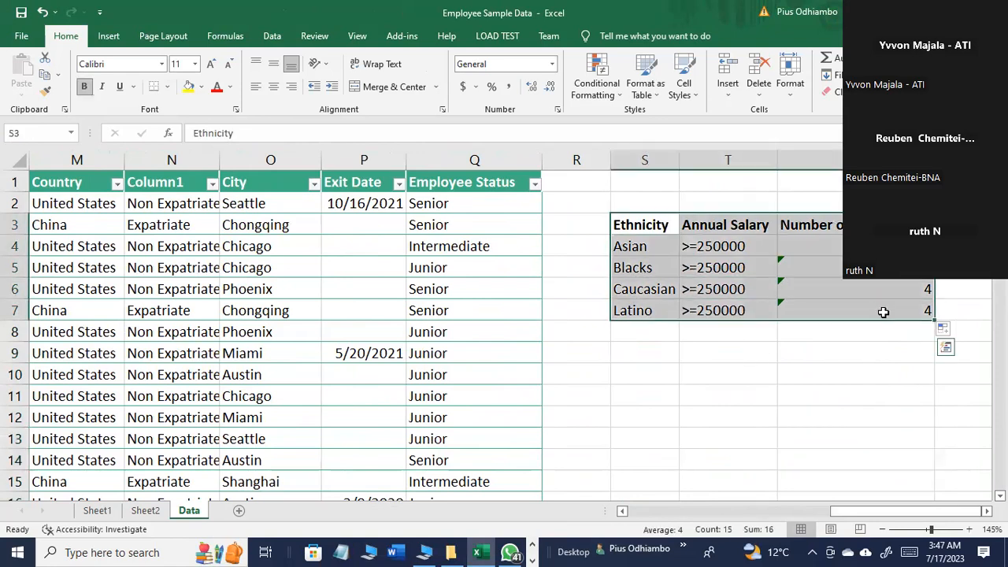
key("Delete")
left_click(732, 296)
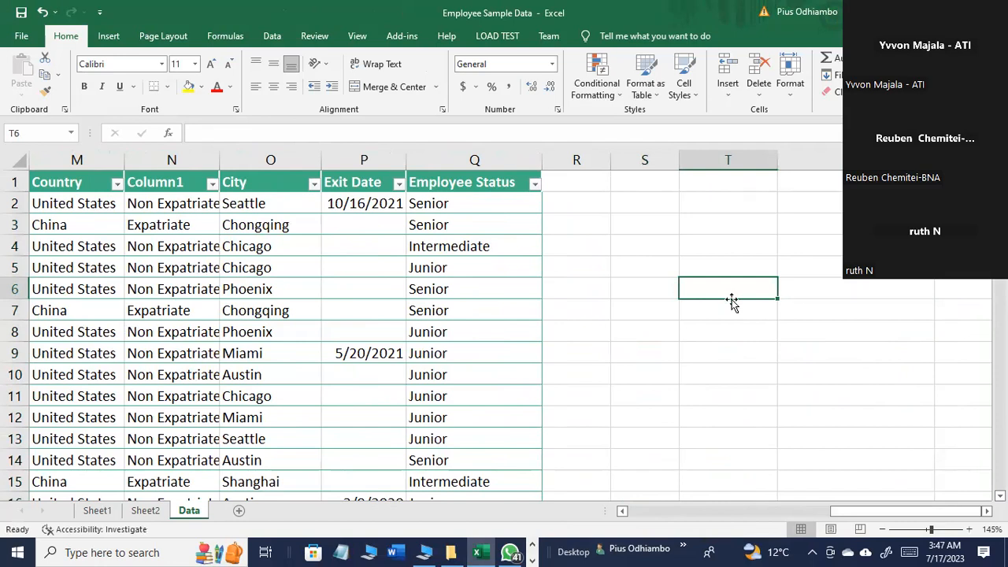
Step: Enter the heading Country in cell S2, spelled correctly
left_click(655, 214)
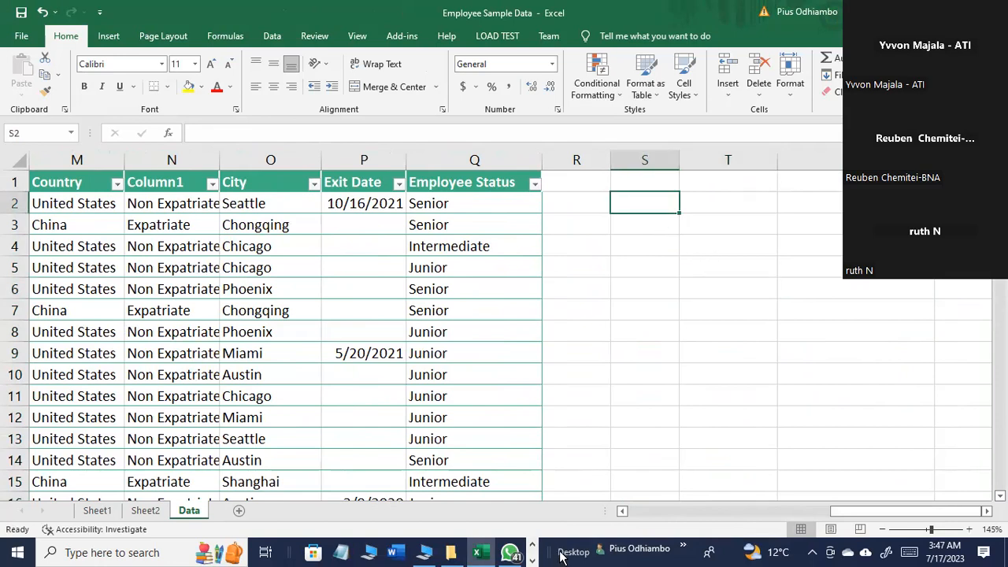
type("cOU")
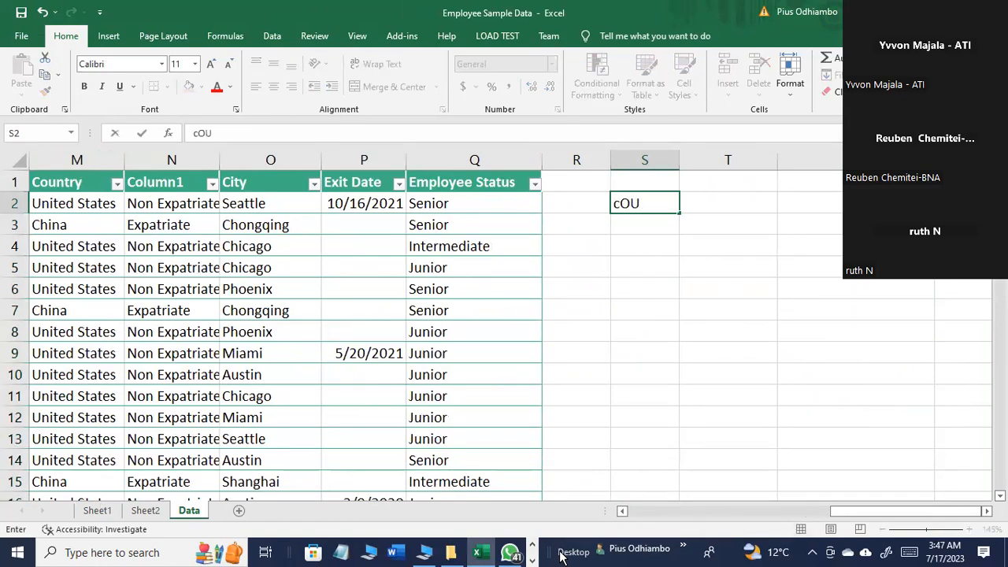
key("BackSpace")
key("BackSpace")
key("BackSpace")
type("Counntry")
key("Return")
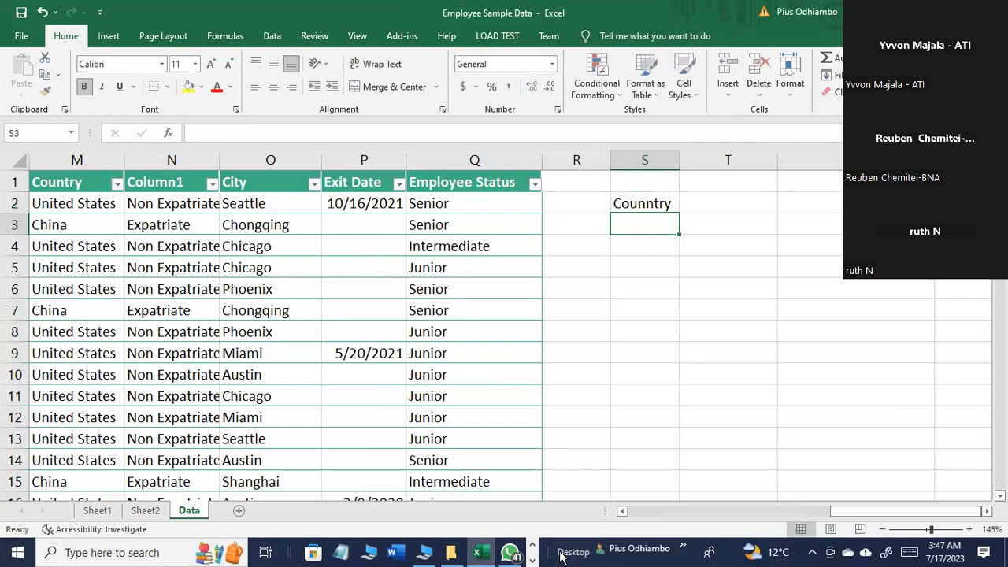
double_click(646, 200)
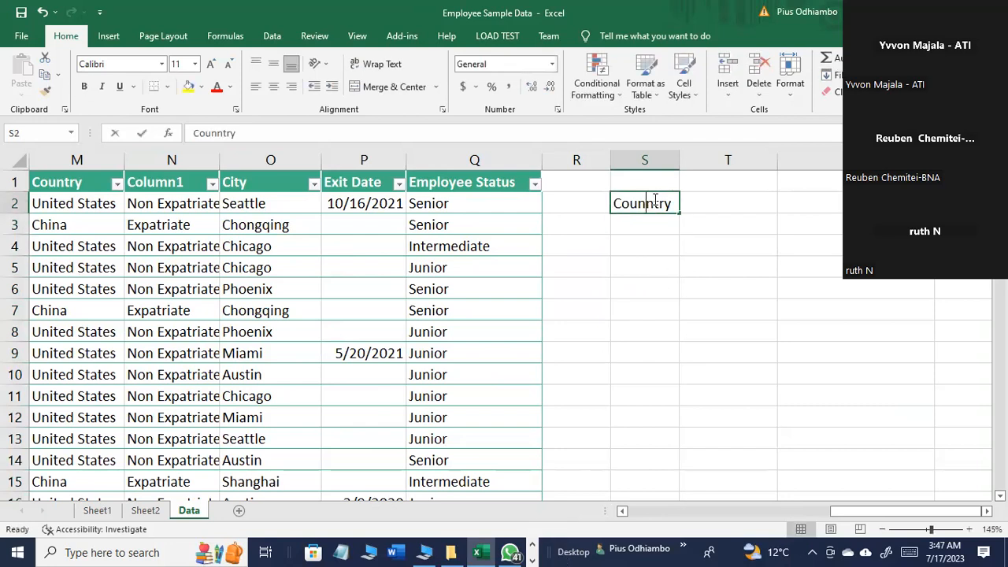
key("BackSpace")
key("Return")
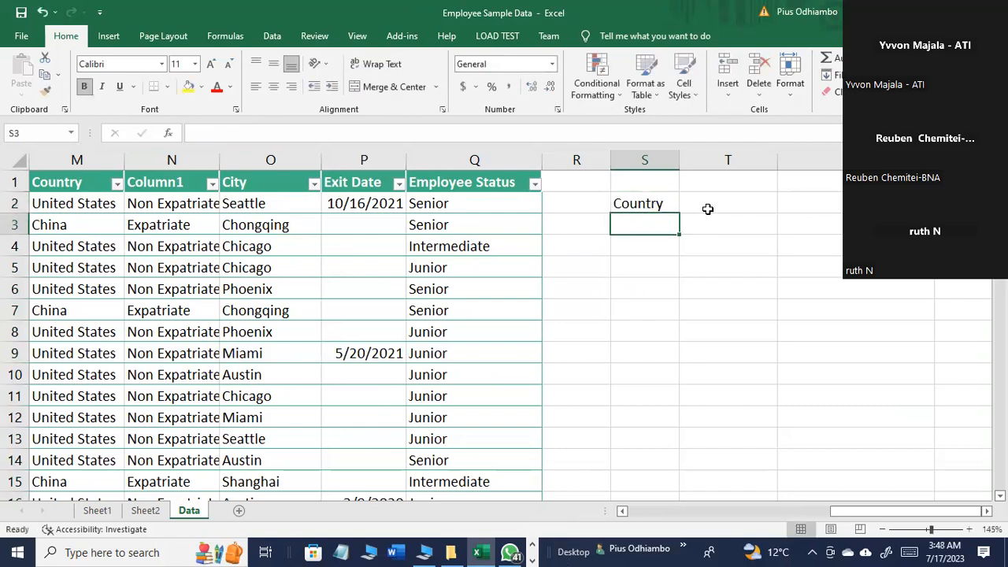
Step: Add the headings City in T2 and Department in U2, and fit columns T and U to their contents
left_click(711, 211)
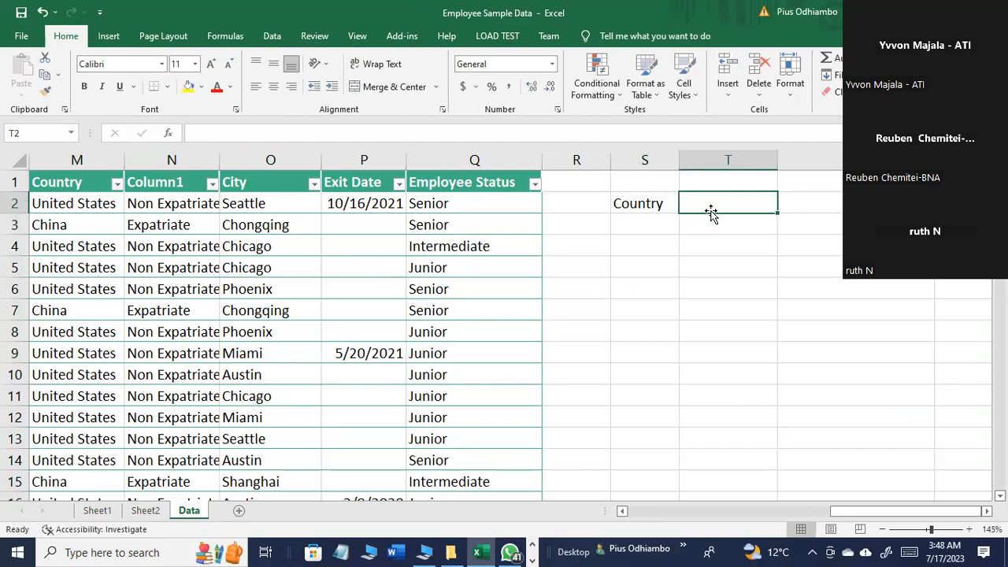
type("City")
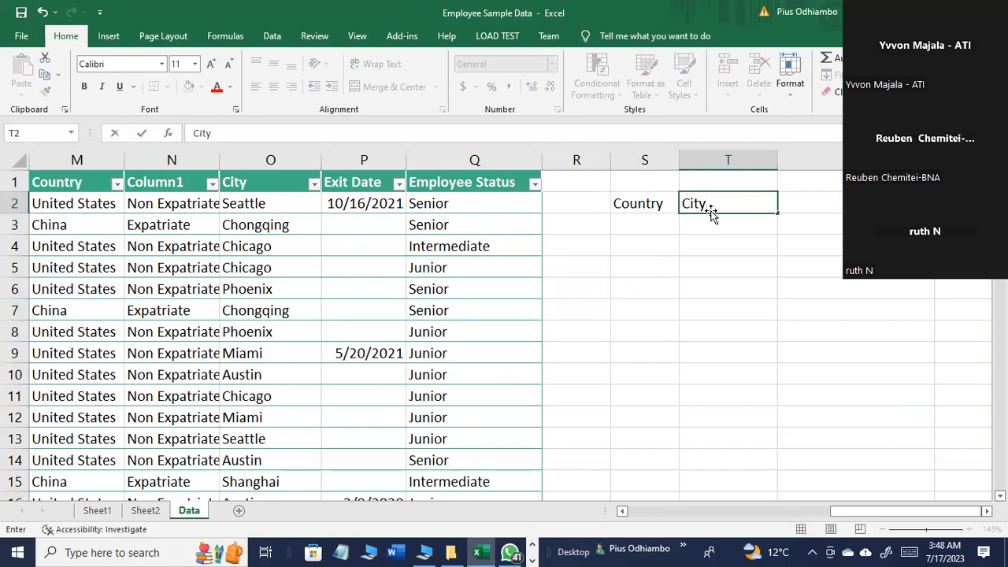
key("Return")
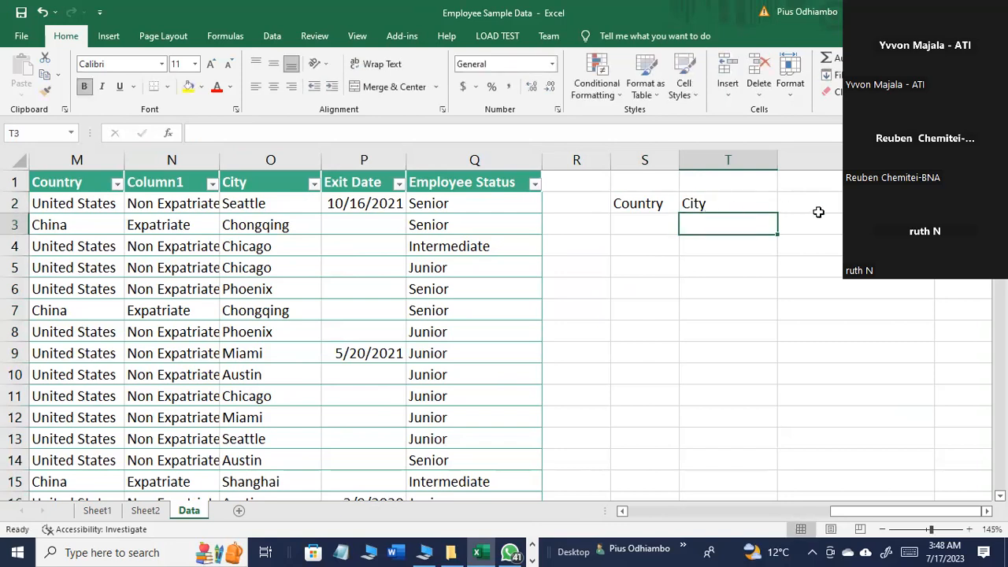
left_click(792, 205)
type("Department")
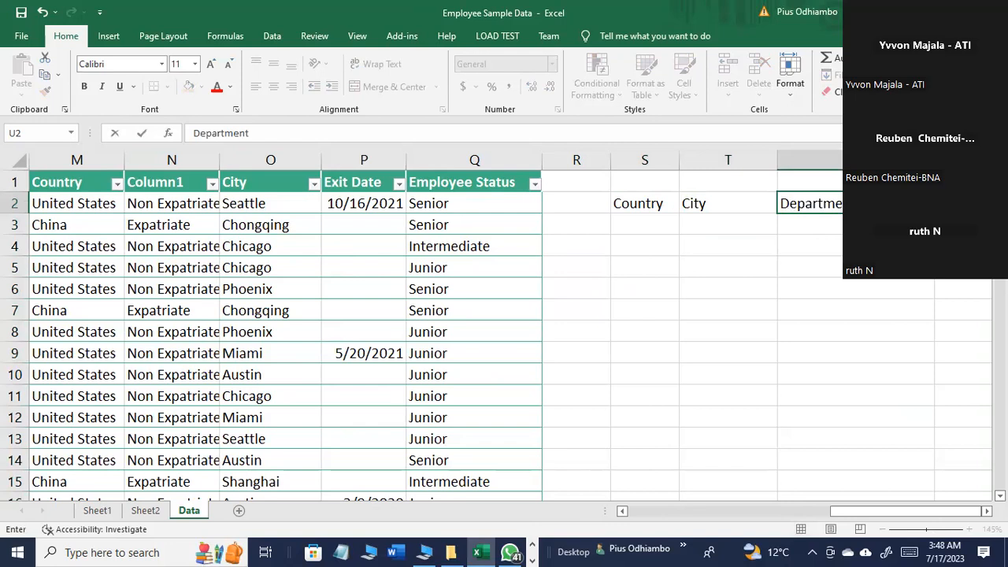
left_click(811, 267)
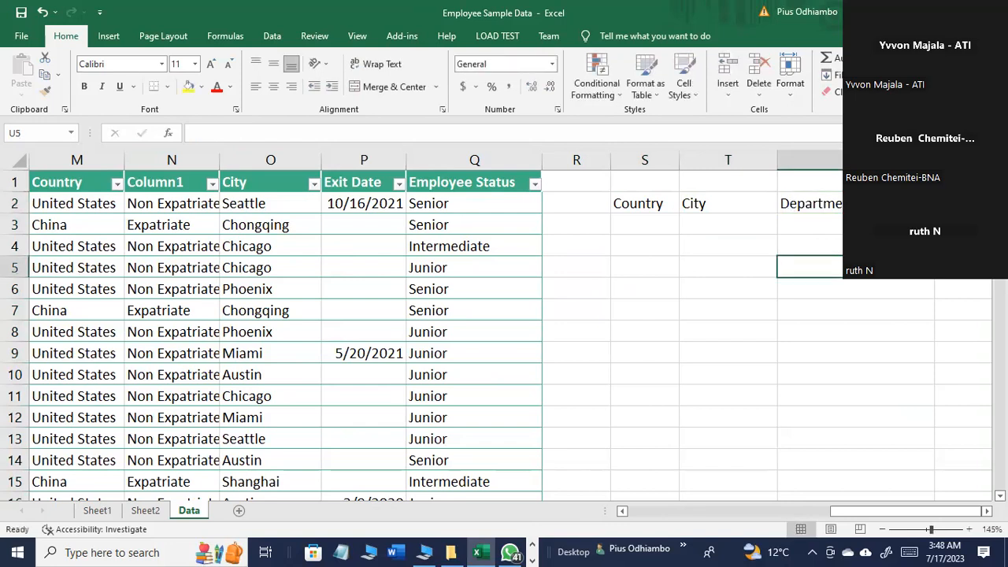
double_click(777, 160)
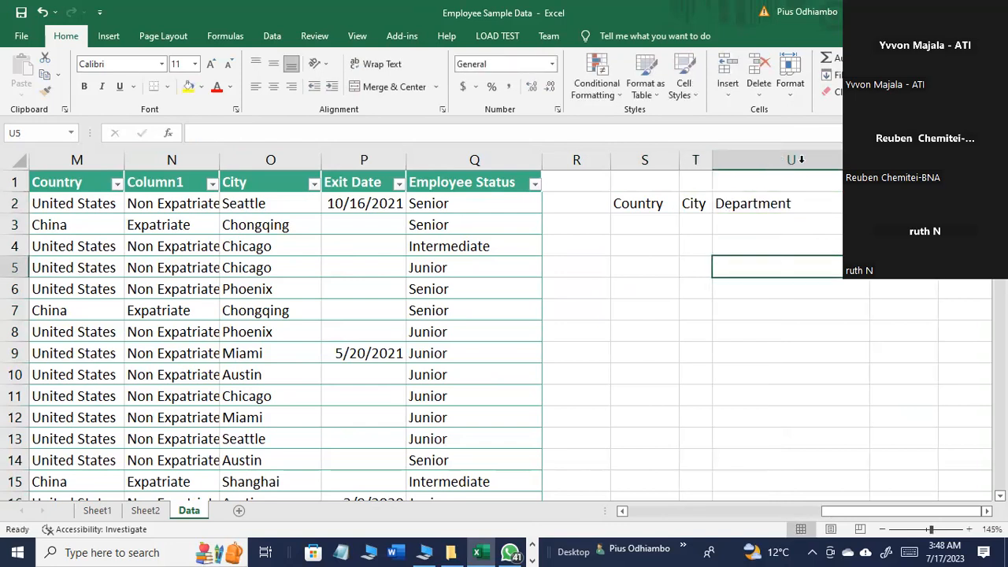
double_click(869, 160)
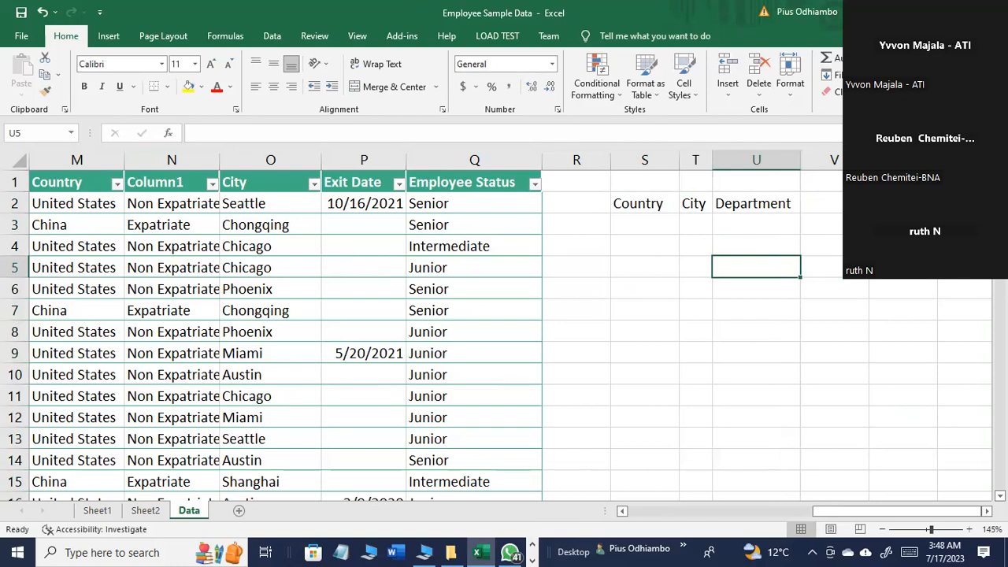
Step: Enter the heading Average annual salary in V2 and widen column V to fit it
left_click(827, 203)
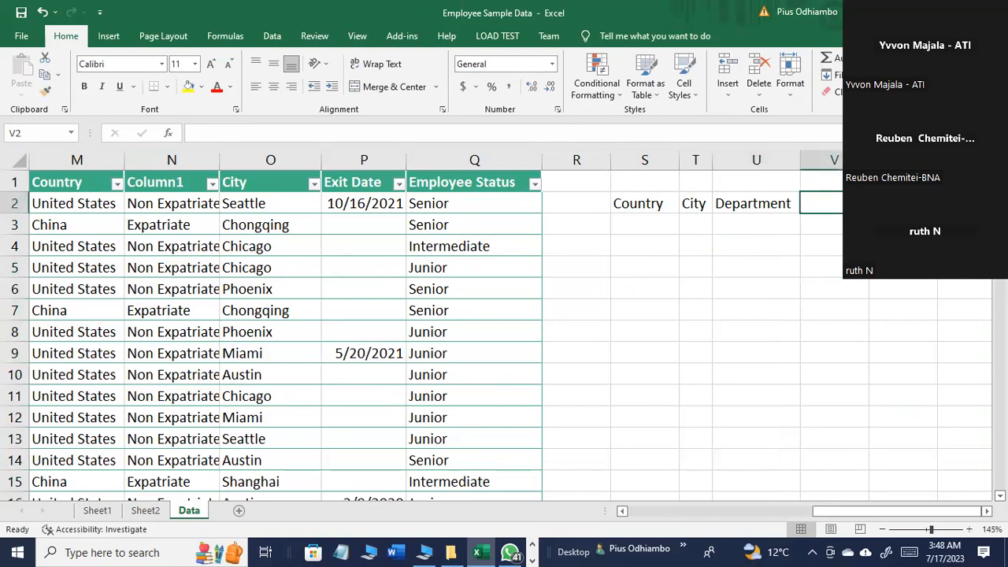
type("Average")
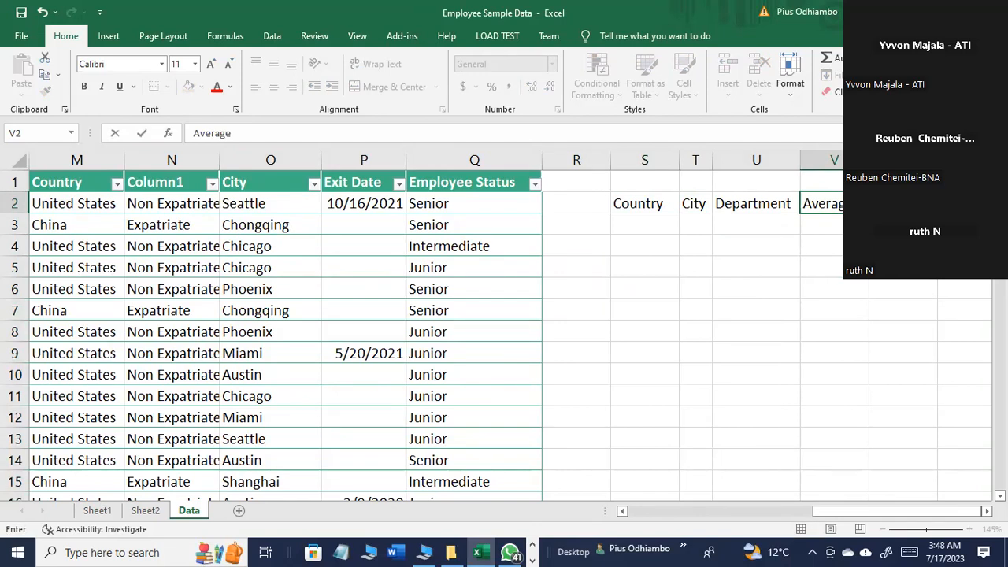
type("annual salary")
key("Return")
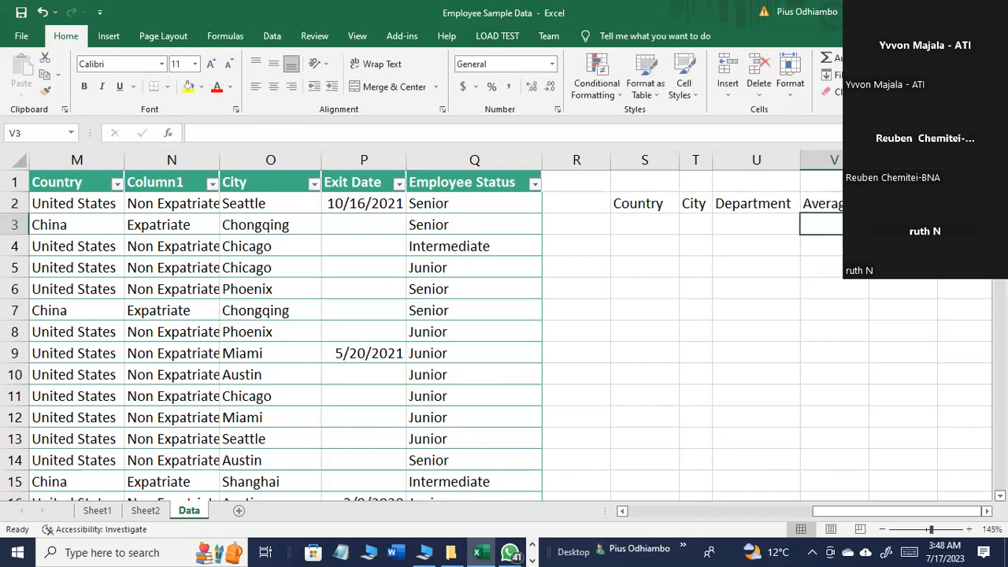
left_click_drag(649, 210, 866, 222)
left_click(858, 244)
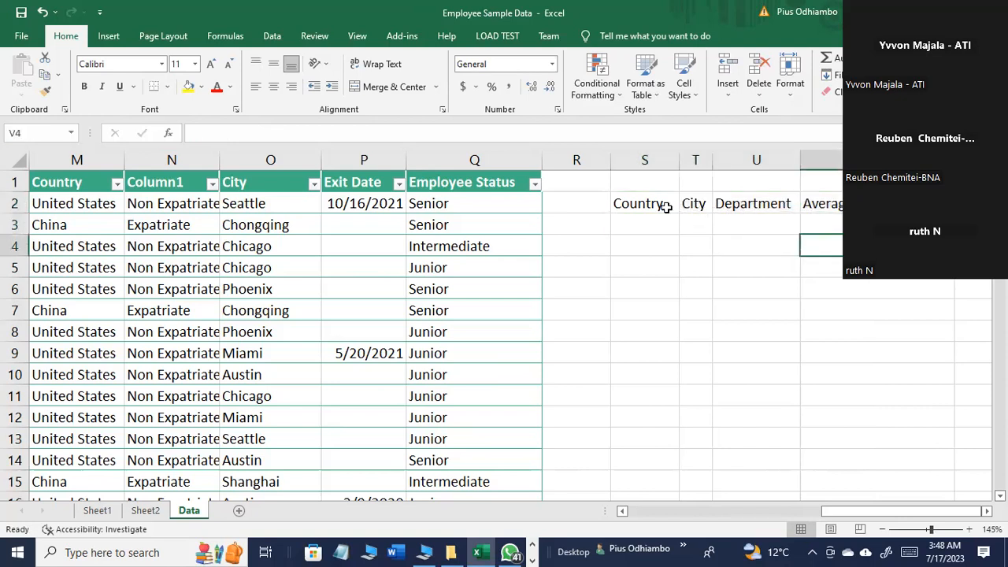
Step: Widen column T slightly and fill cell V3 under the average salary heading with yellow
left_click_drag(666, 206, 858, 206)
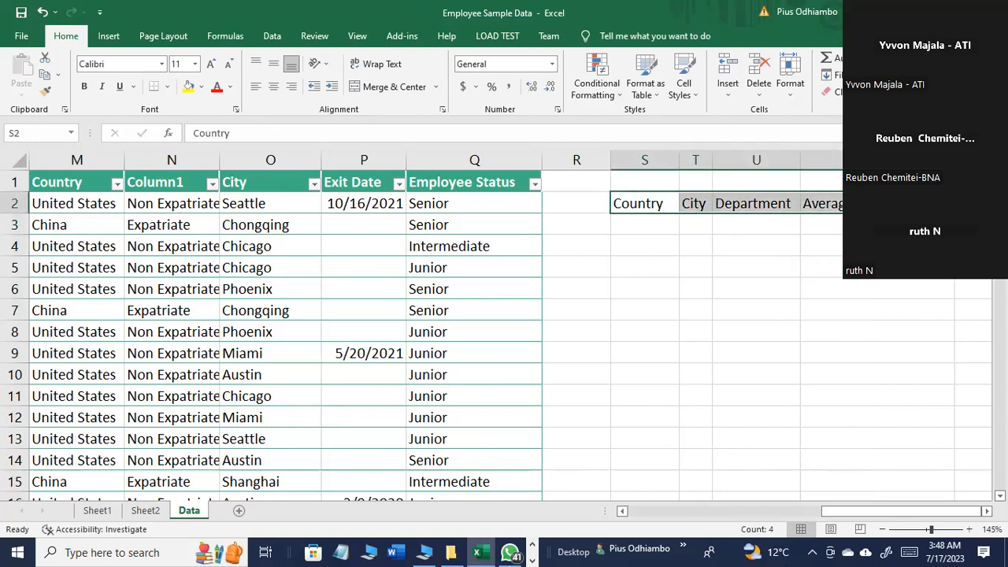
left_click(820, 268)
left_click_drag(719, 161, 733, 161)
left_click(854, 226)
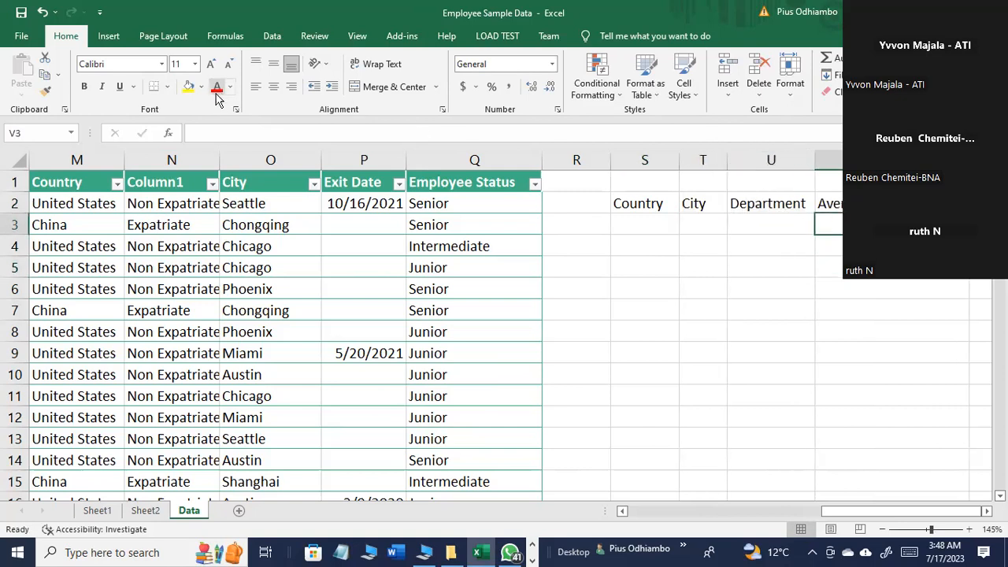
left_click(189, 87)
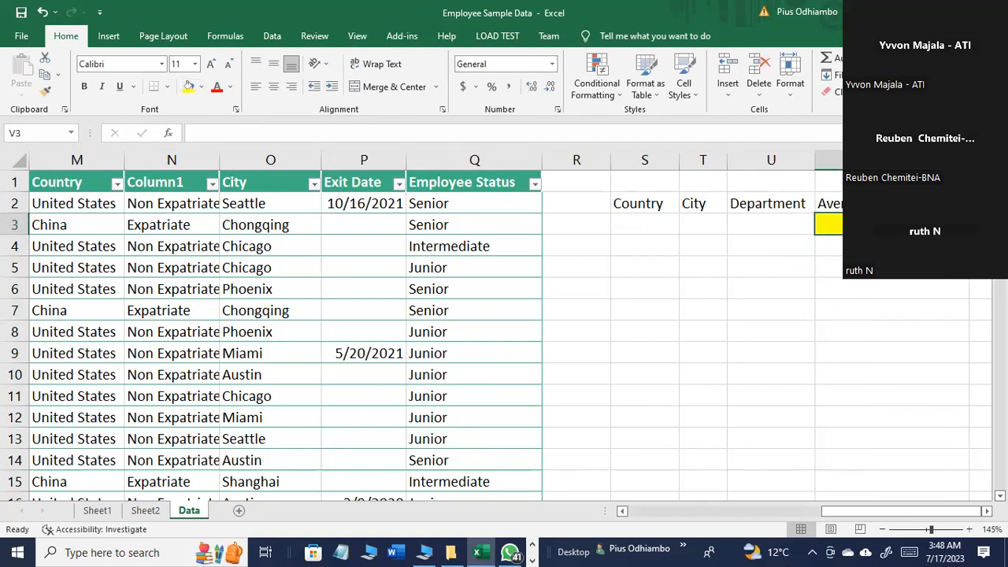
Step: Check the distinct names in the Country column's filter list and enter United states, China and Brazil in S3:S5
left_click(665, 231)
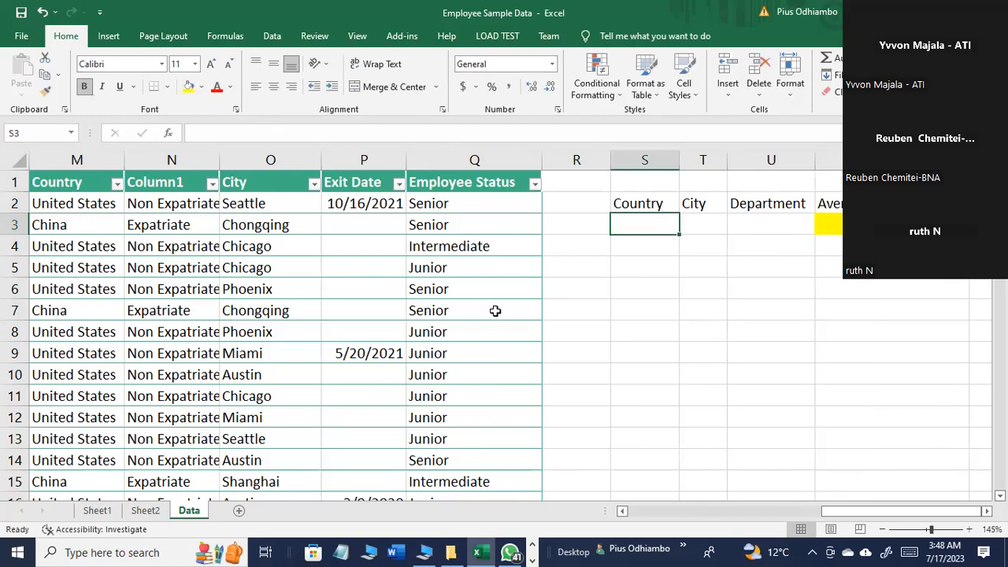
left_click_drag(828, 513, 757, 516)
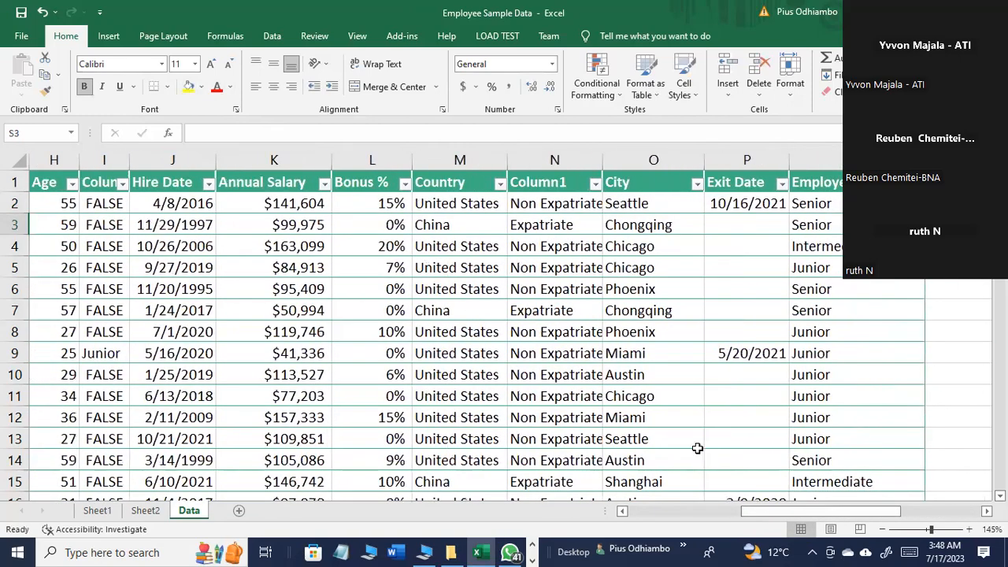
left_click(500, 186)
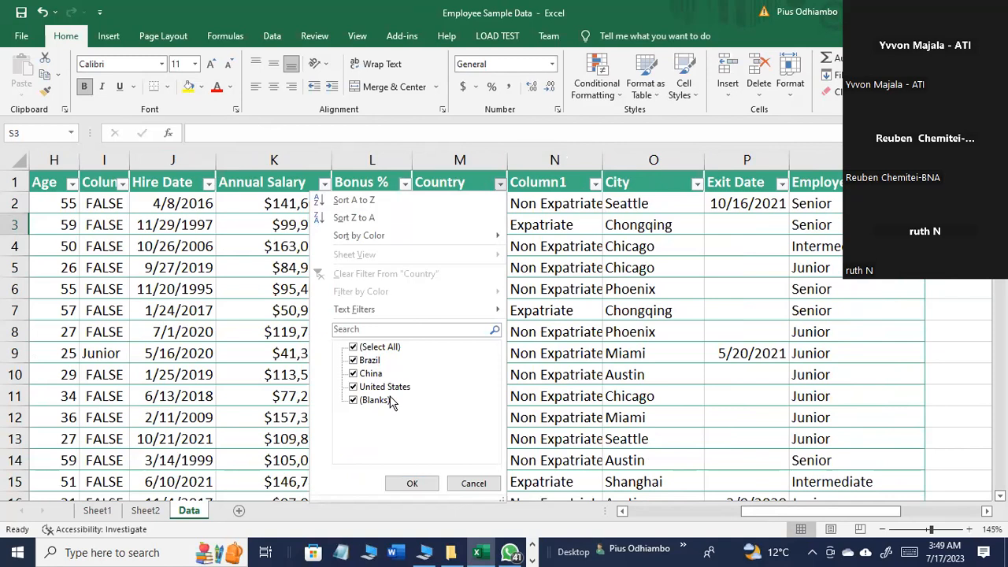
left_click(474, 484)
scroll(668, 257, "right", 5)
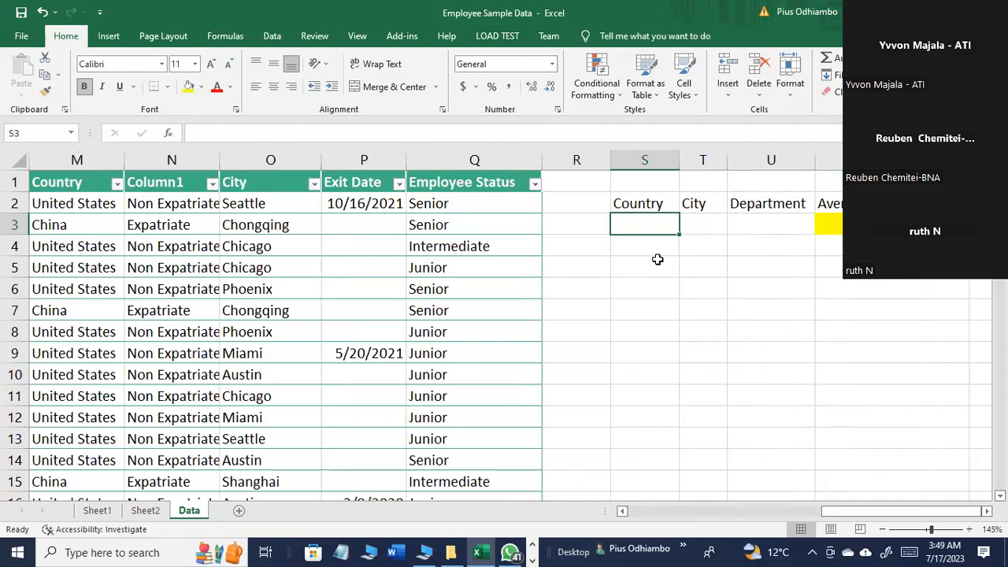
type("Un")
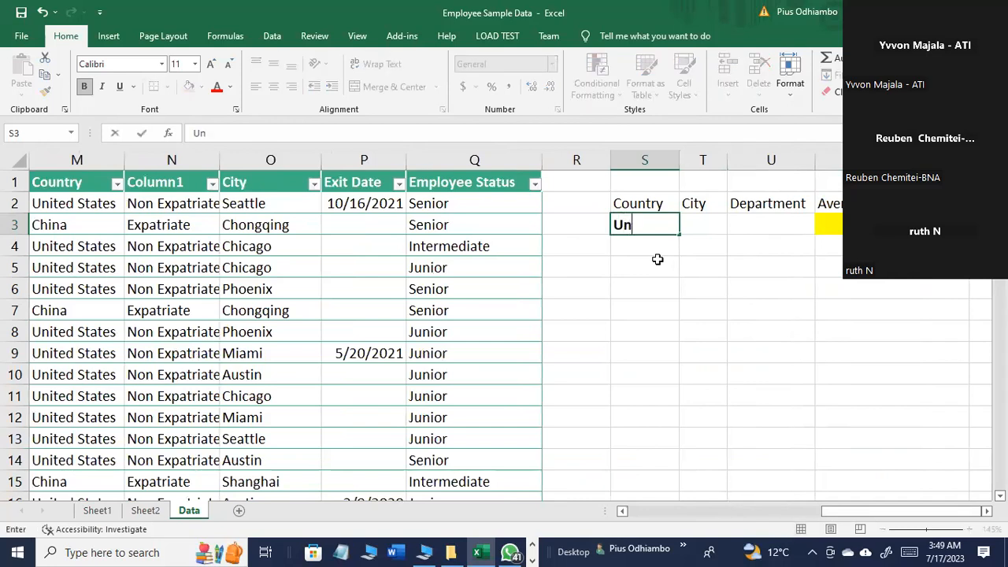
type("ited states")
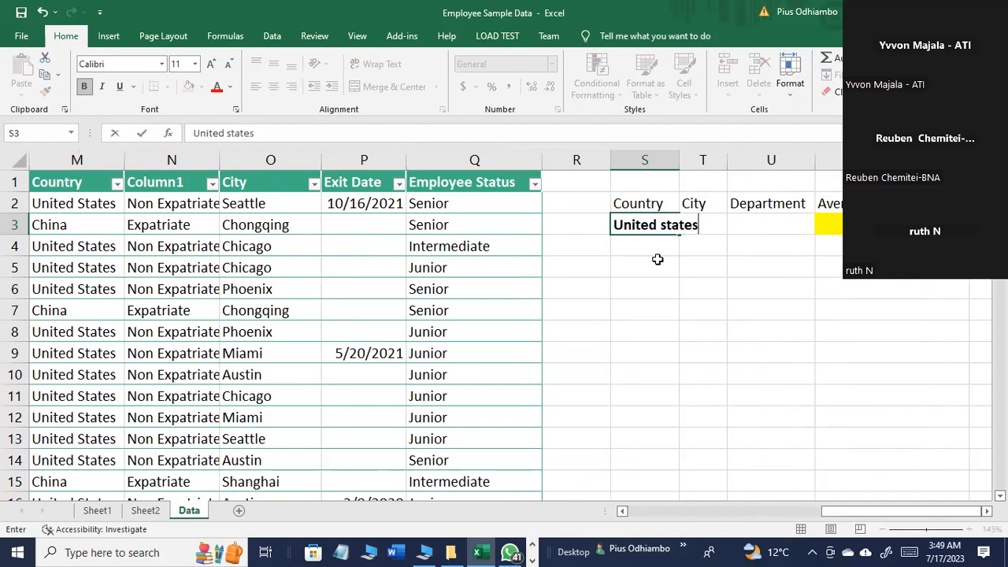
key("Return")
type("China")
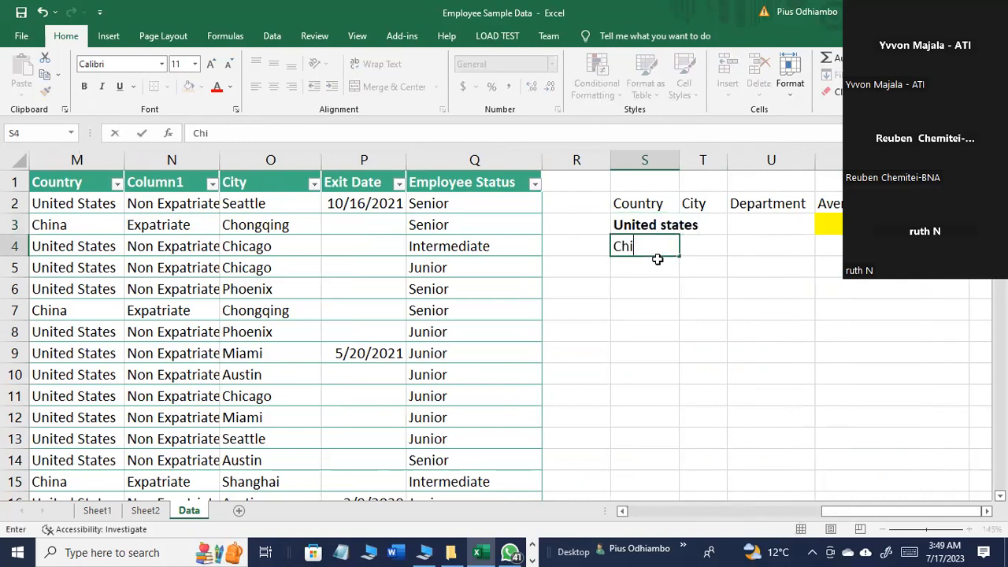
key("Return")
type("Brazil")
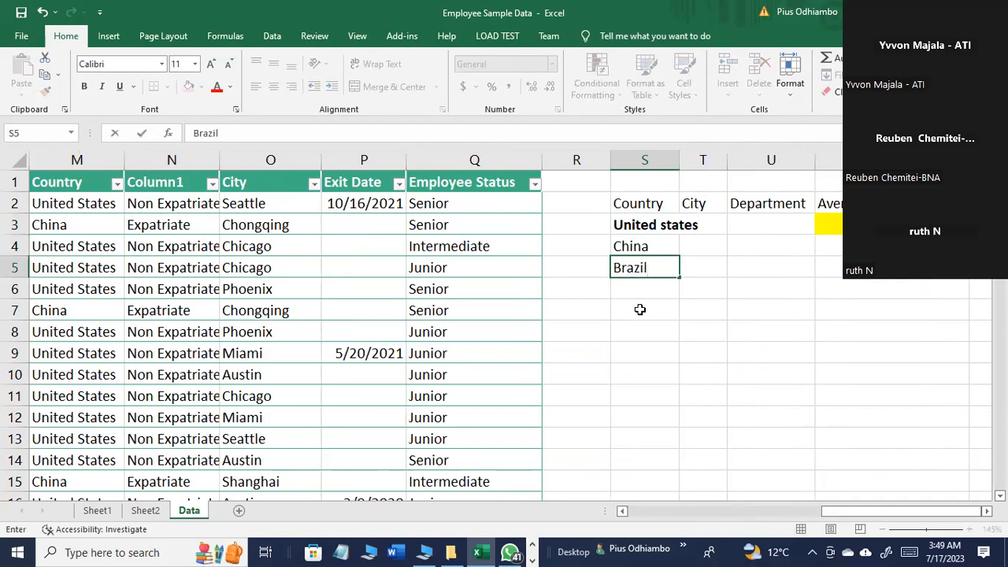
left_click(642, 330)
Step: Fit column S to its contents and remove the bold formatting from United states in S3
double_click(680, 162)
left_click(721, 245)
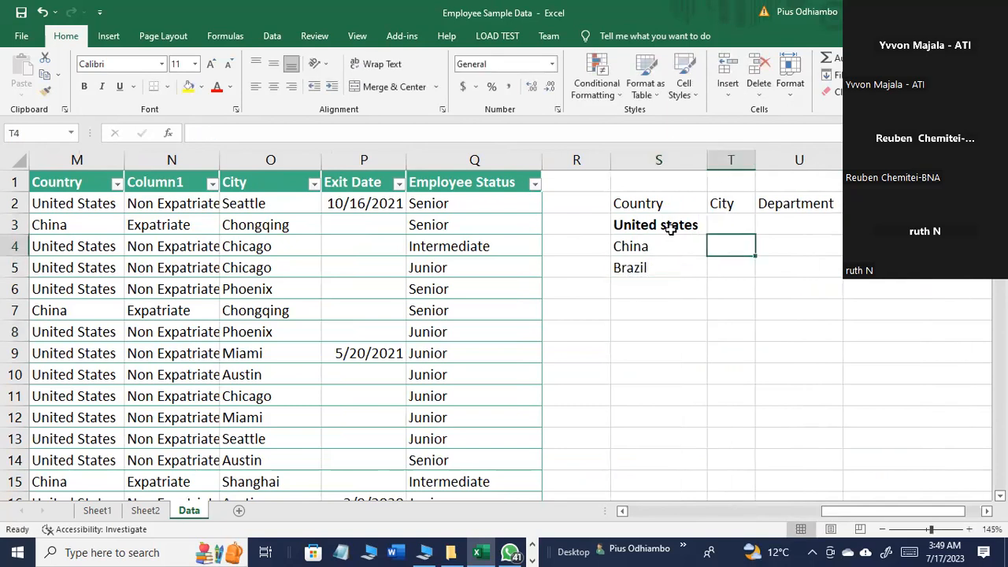
left_click(669, 226)
key("ctrl+b")
left_click(673, 266)
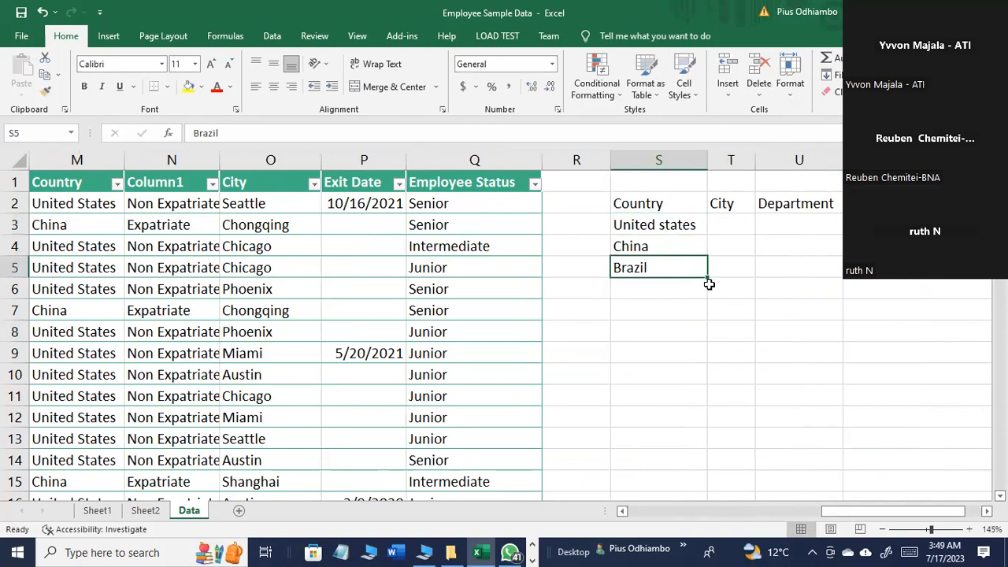
Step: Make the headings in S2:V2 bold
left_click_drag(652, 204, 866, 206)
key("ctrl+b")
left_click(866, 268)
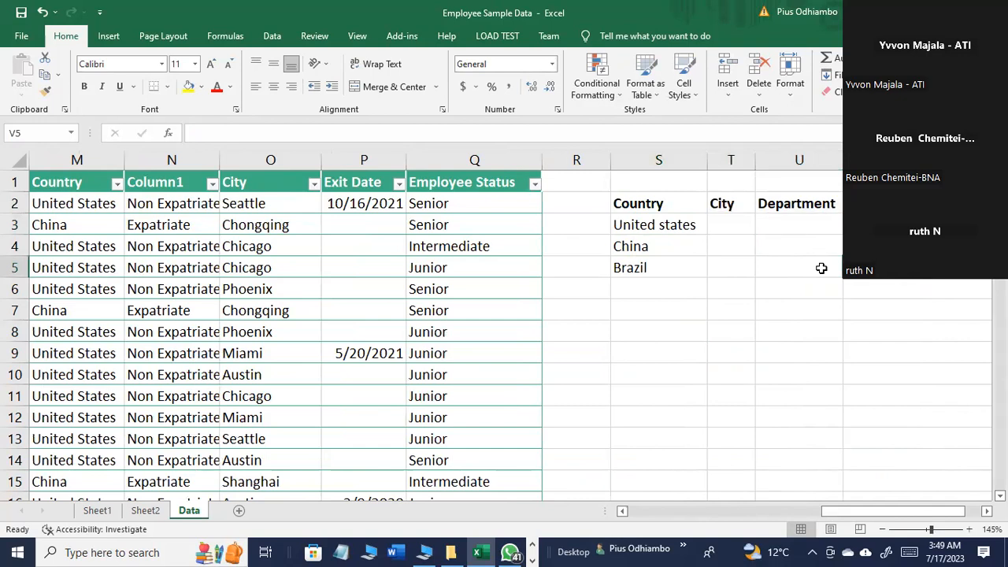
Step: Check the distinct names in the City column's filter list and enter Austin and Chicago in T3:T4
left_click(728, 229)
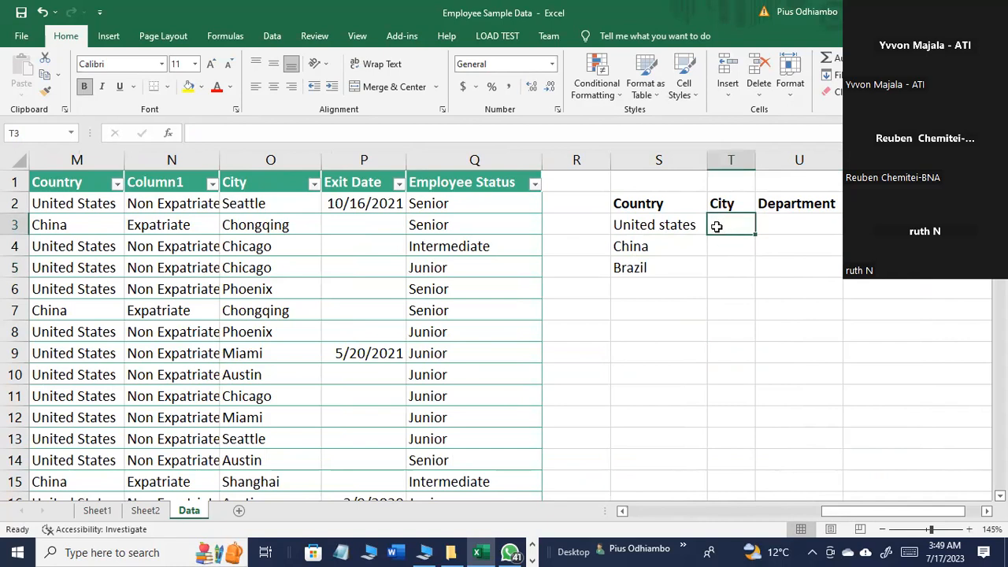
left_click_drag(877, 515, 688, 295)
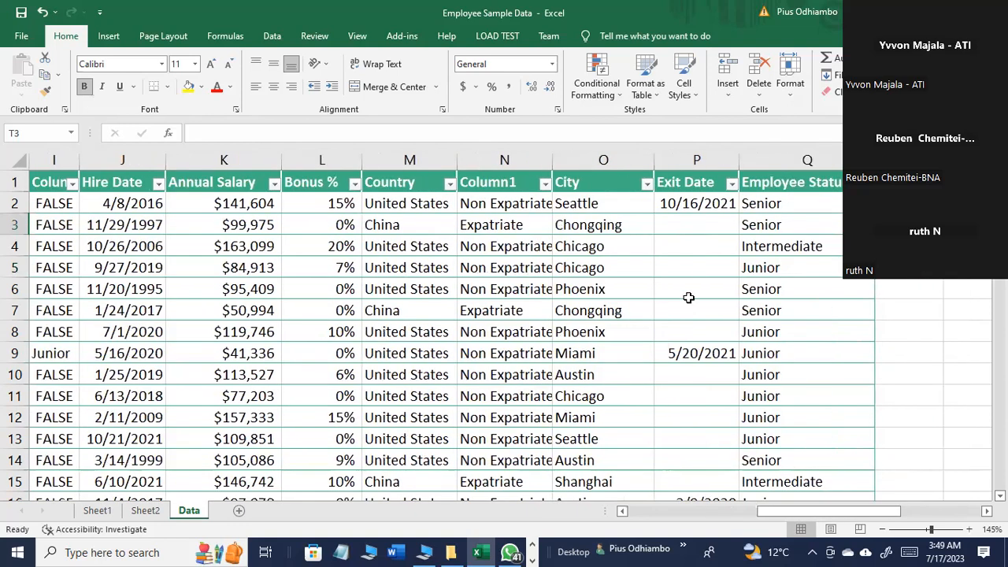
left_click(647, 184)
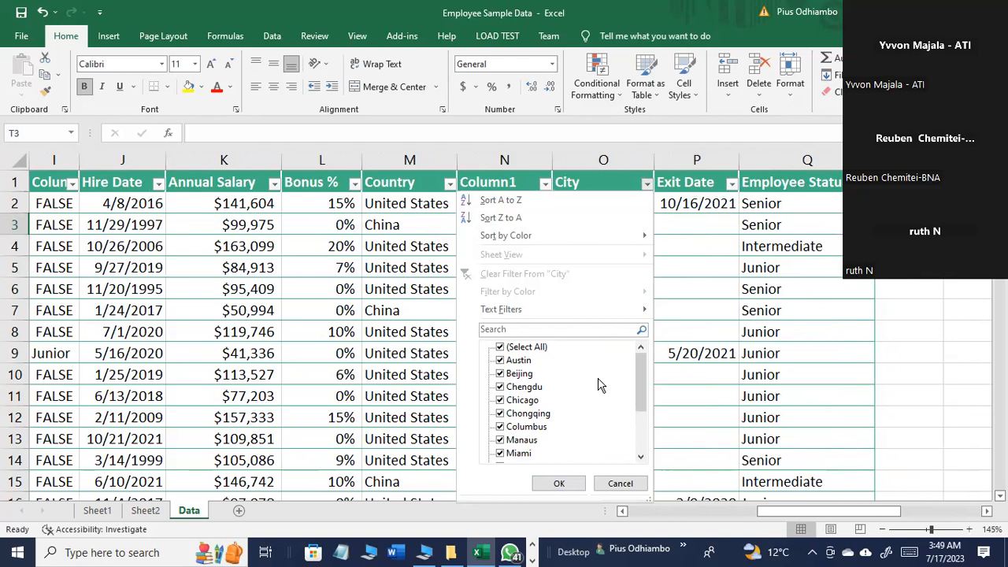
left_click_drag(814, 511, 859, 496)
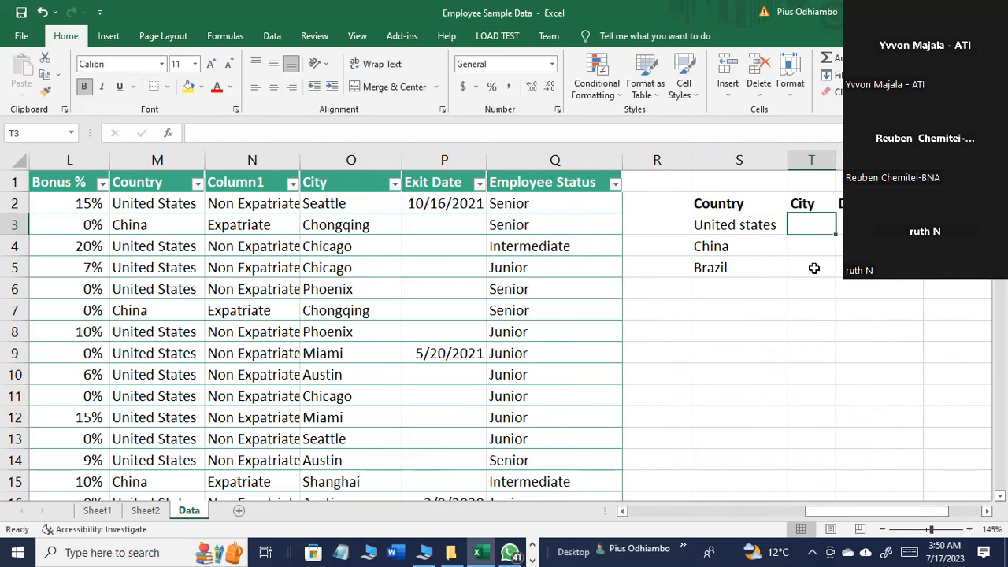
type("Austin")
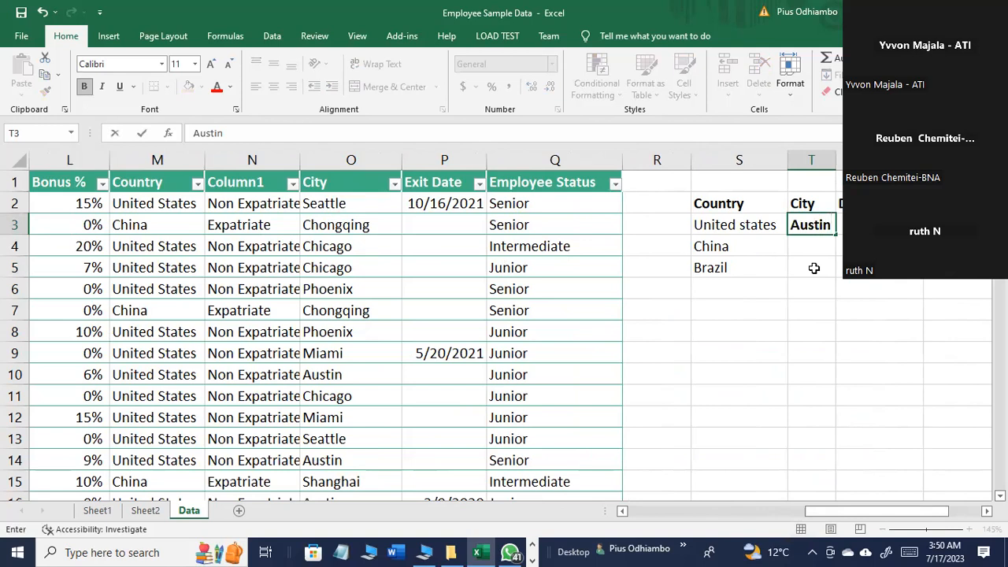
key("Return")
type("Chi")
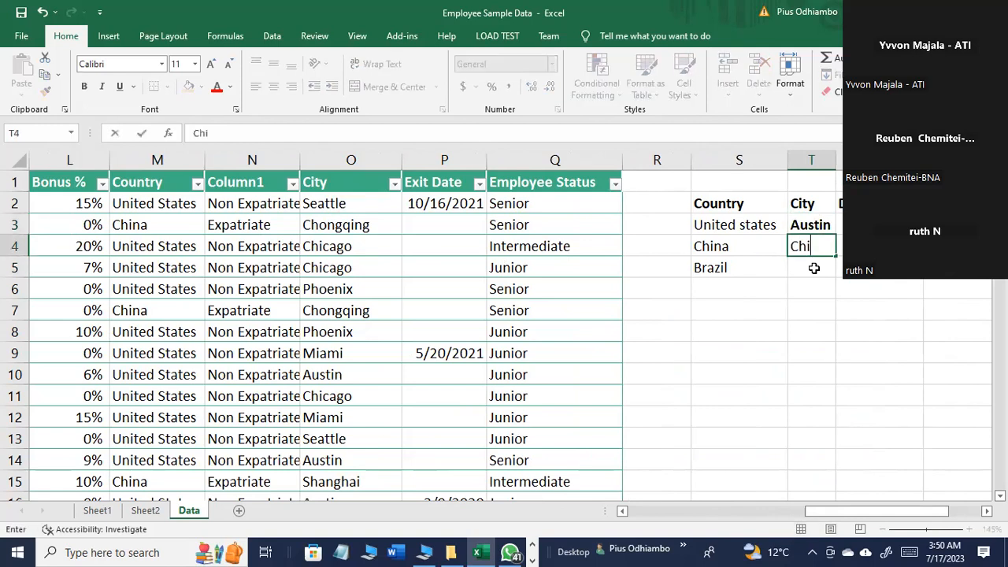
type("cago")
key("Return")
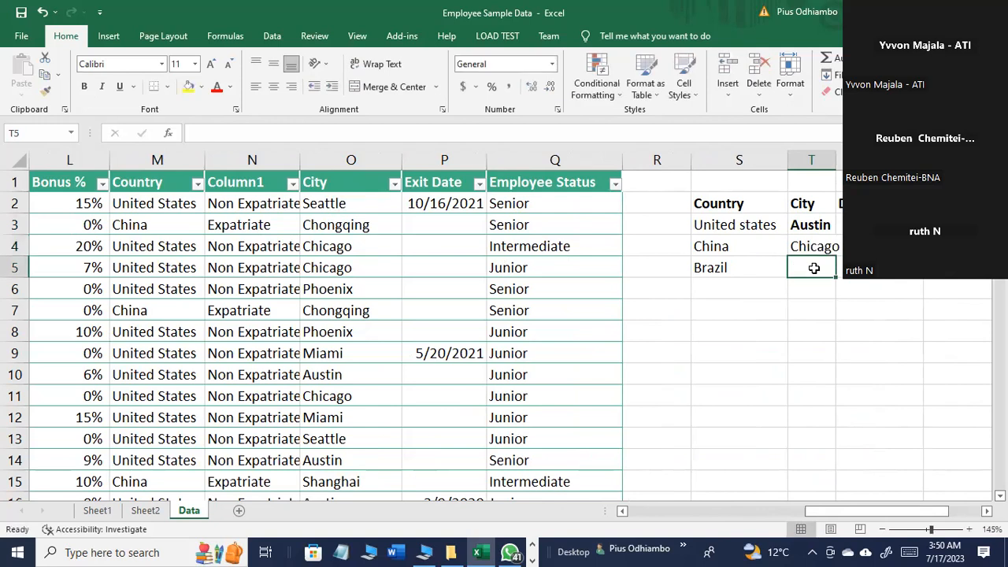
Step: Fit column T to its contents and remove the bold formatting from the cities in T3:T4
double_click(836, 161)
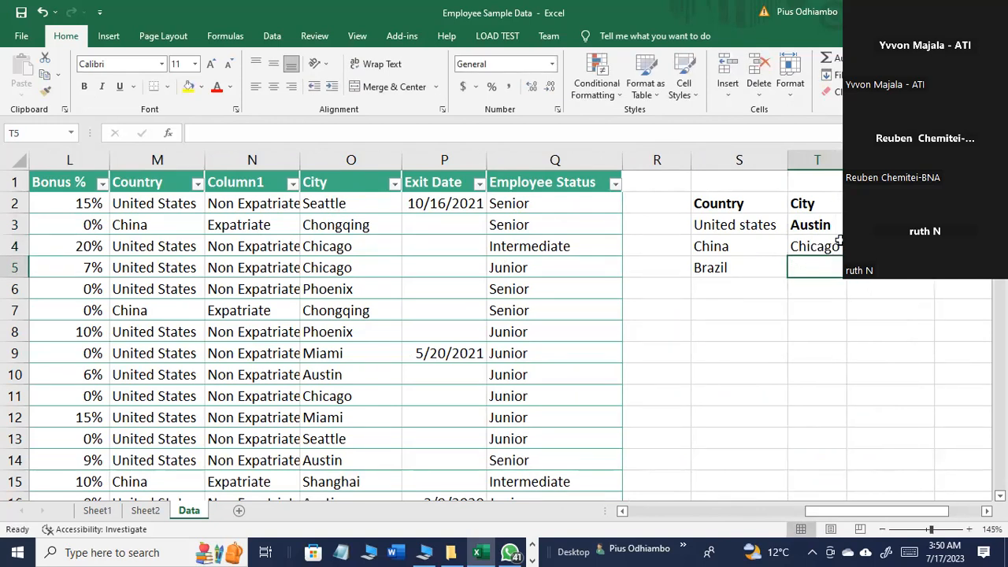
left_click_drag(829, 227, 853, 245)
key("ctrl+b")
key("ctrl+b")
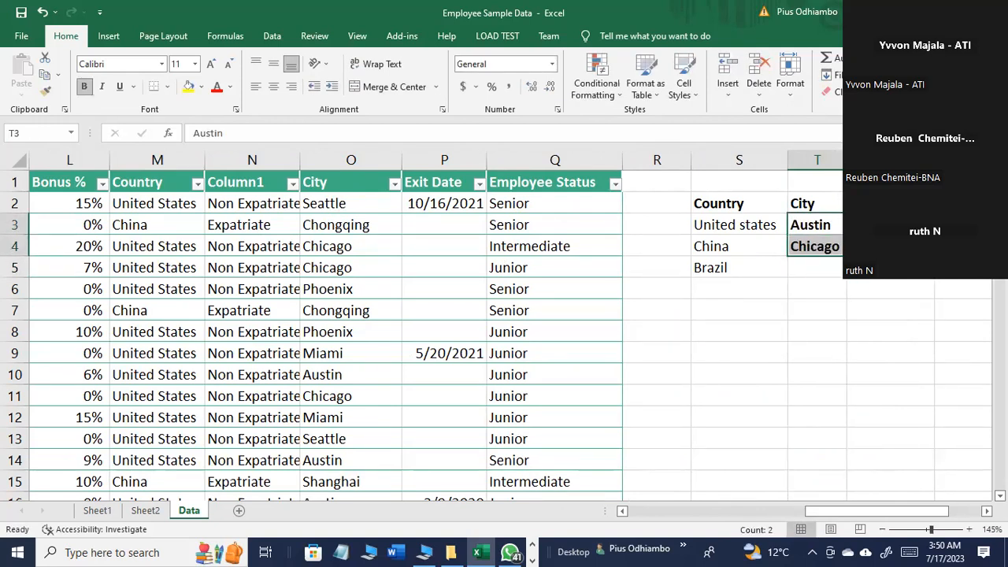
key("ctrl+b")
left_click(907, 287)
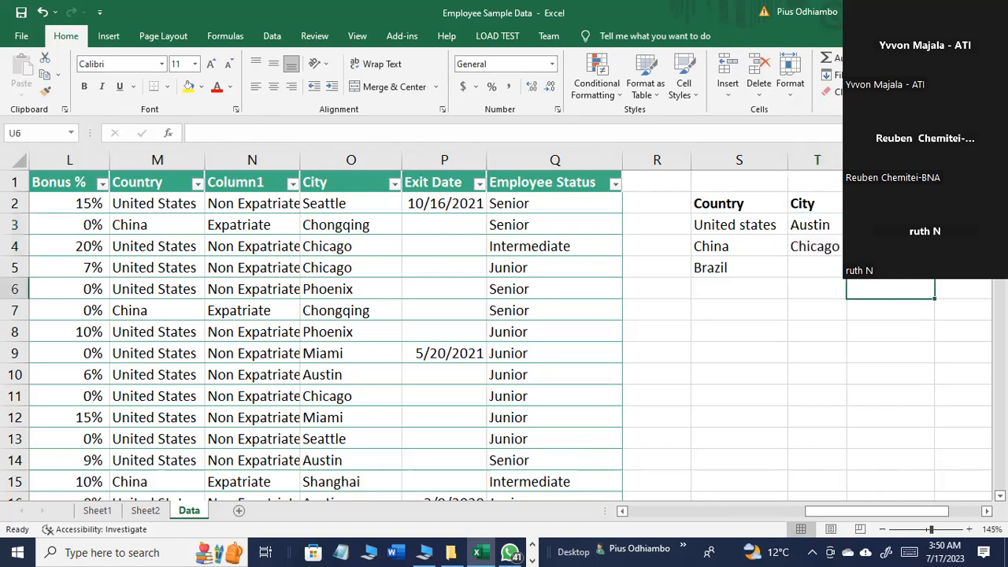
Step: Enter Seattle in T5 as the city for the Brazil row
left_click(835, 266)
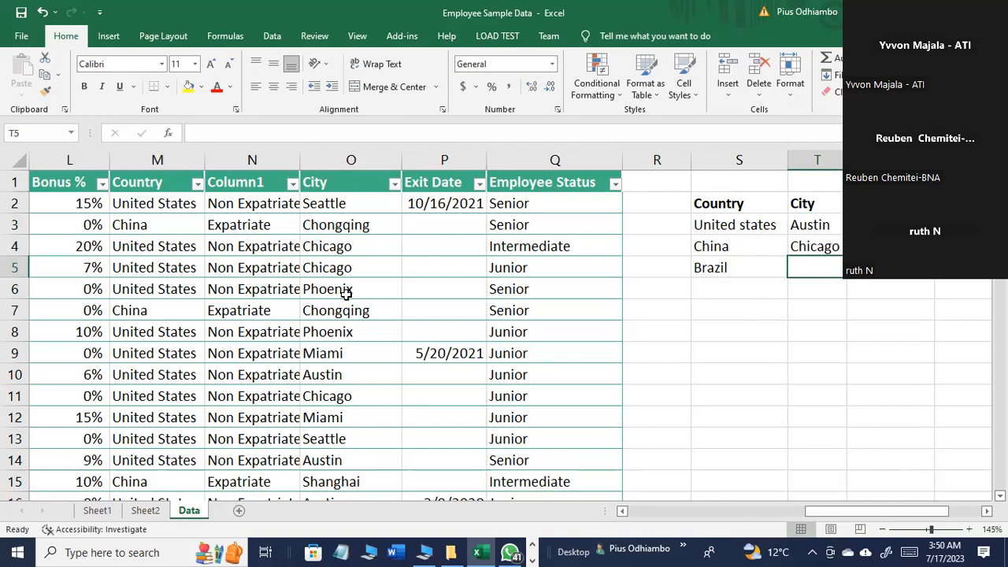
type("Saea")
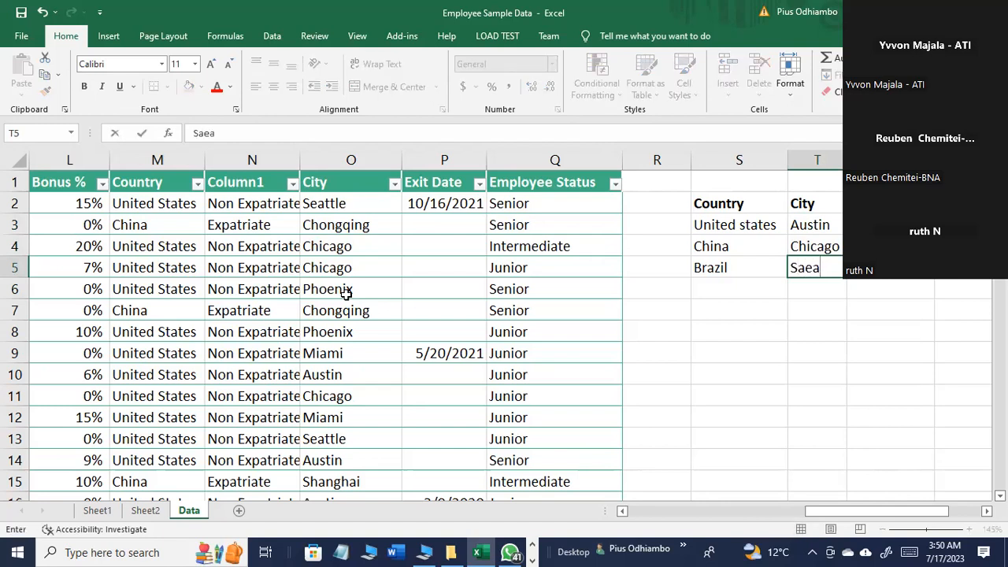
key("BackSpace")
key("BackSpace")
key("BackSpace")
type("eattle")
key("Return")
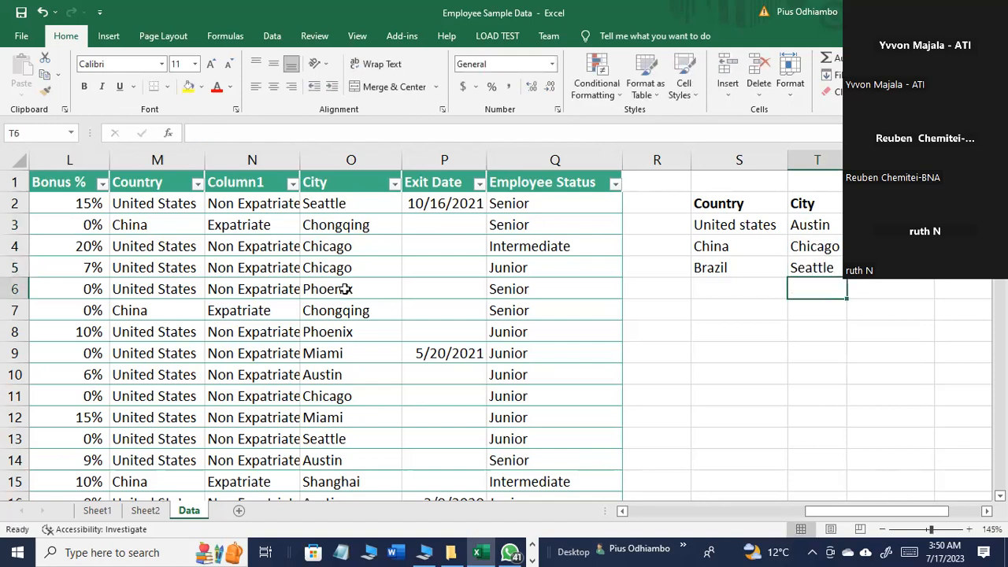
Step: Enter IT in U3 under the Department heading and fill it down to U5
left_click(879, 225)
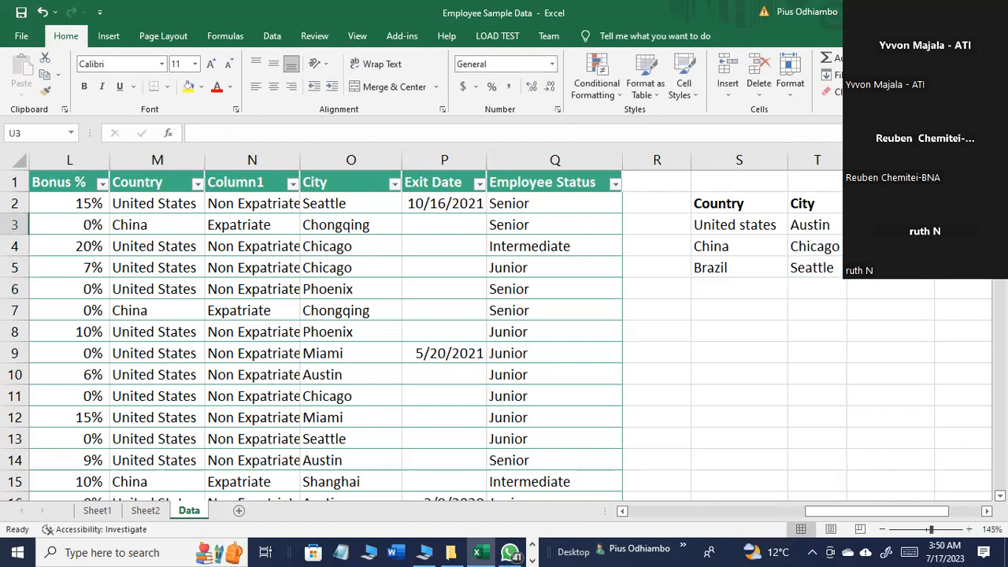
type("IT")
key("Return")
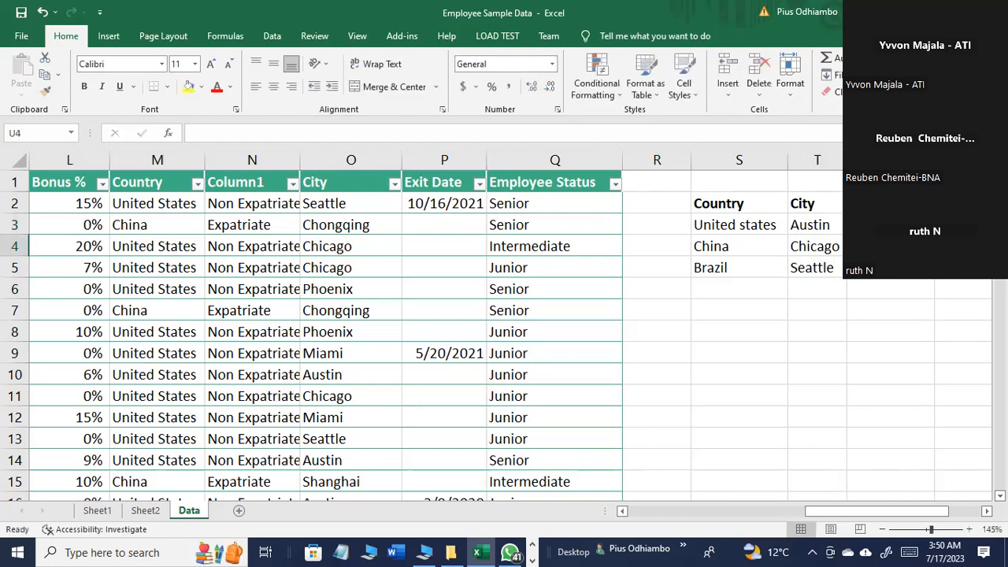
key("Up")
key("Up")
key("Down")
left_click_drag(935, 234, 934, 273)
Step: Start an AVERAGEIFS formula in the yellow cell V3
left_click_drag(851, 512, 874, 512)
left_click(853, 225)
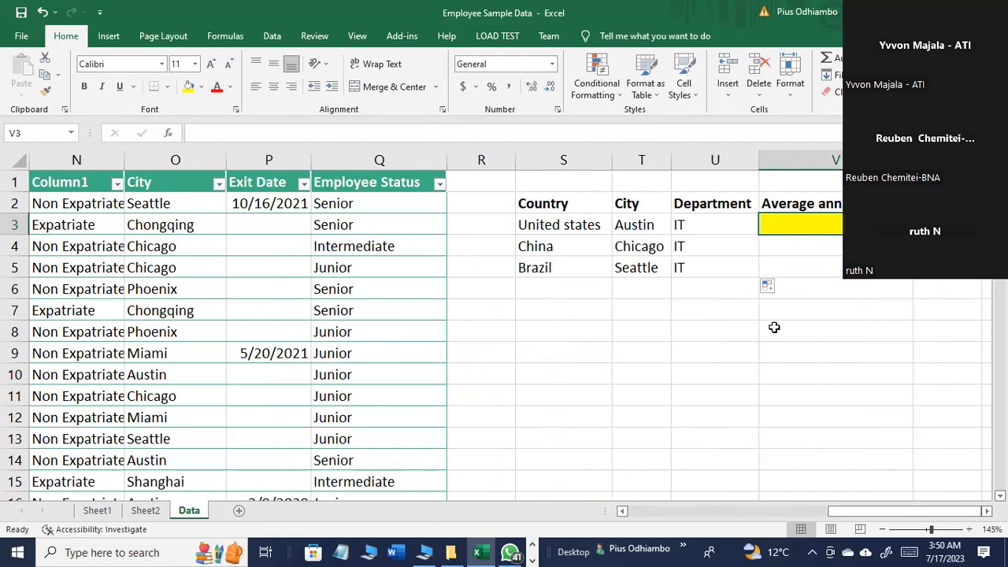
type("=")
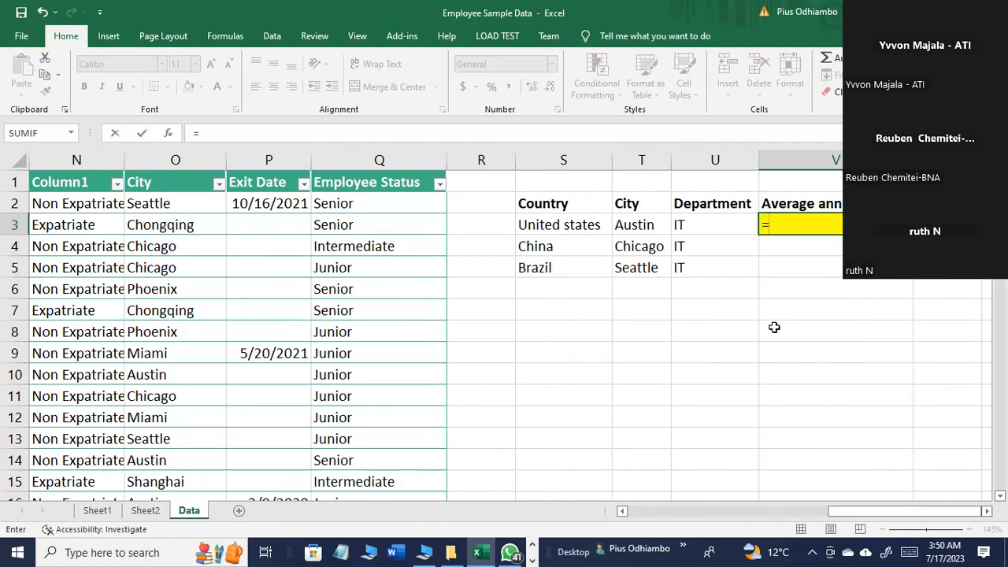
type("A")
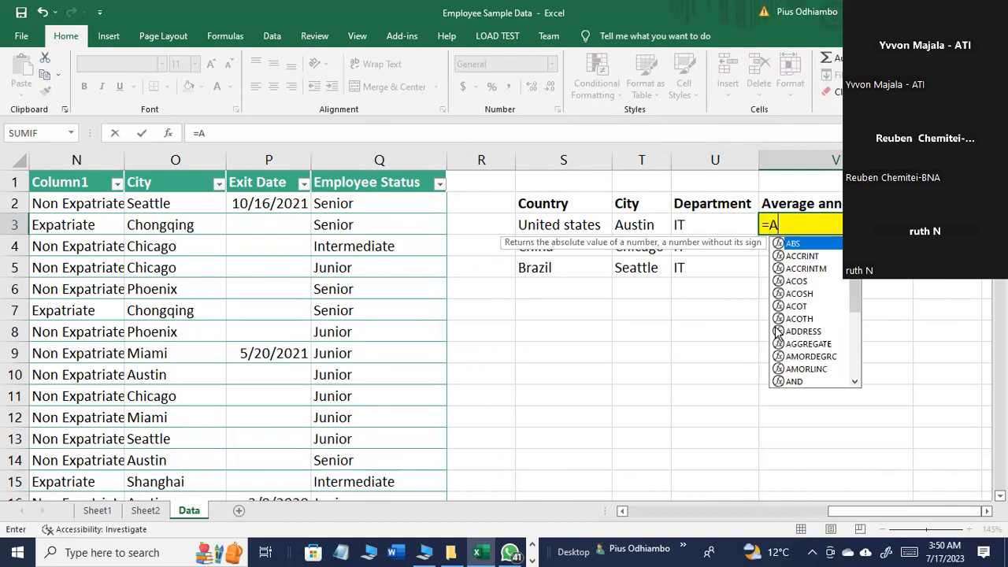
type("VERAGE")
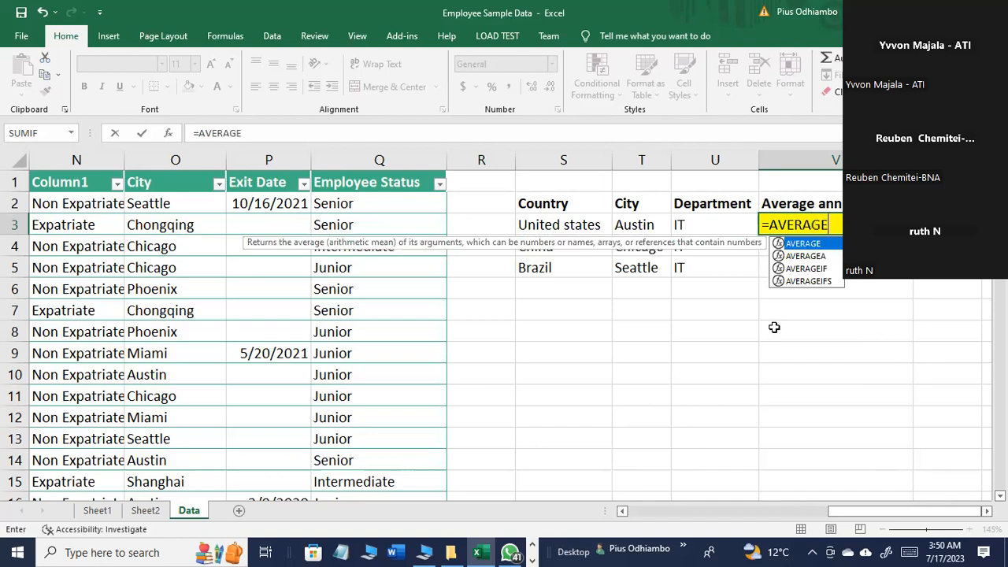
type("IF")
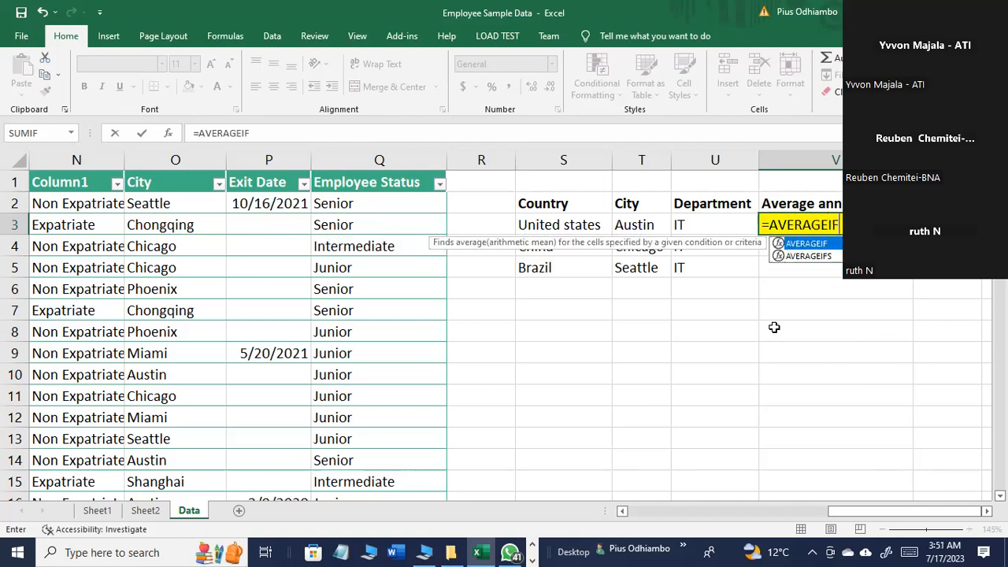
type("S")
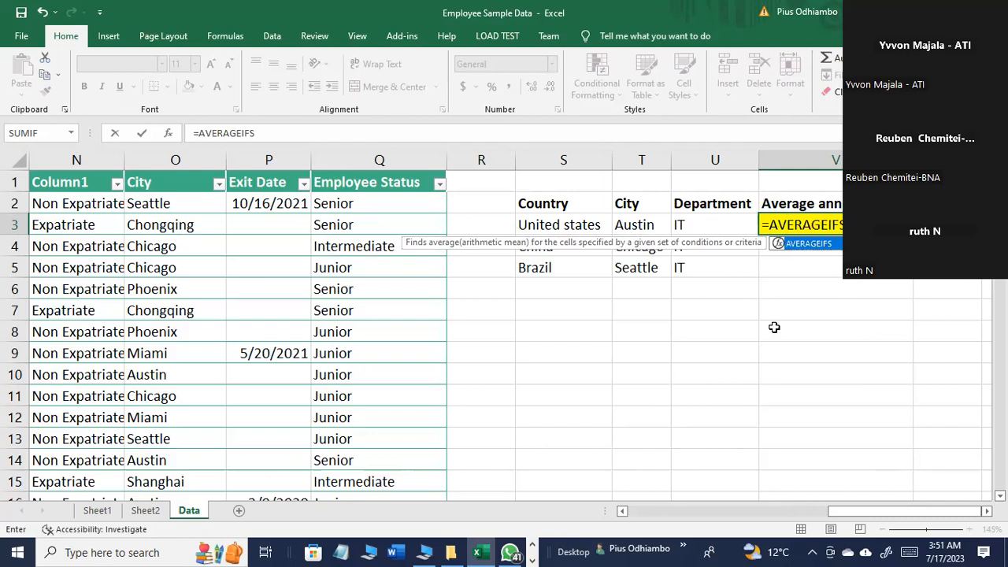
type("(")
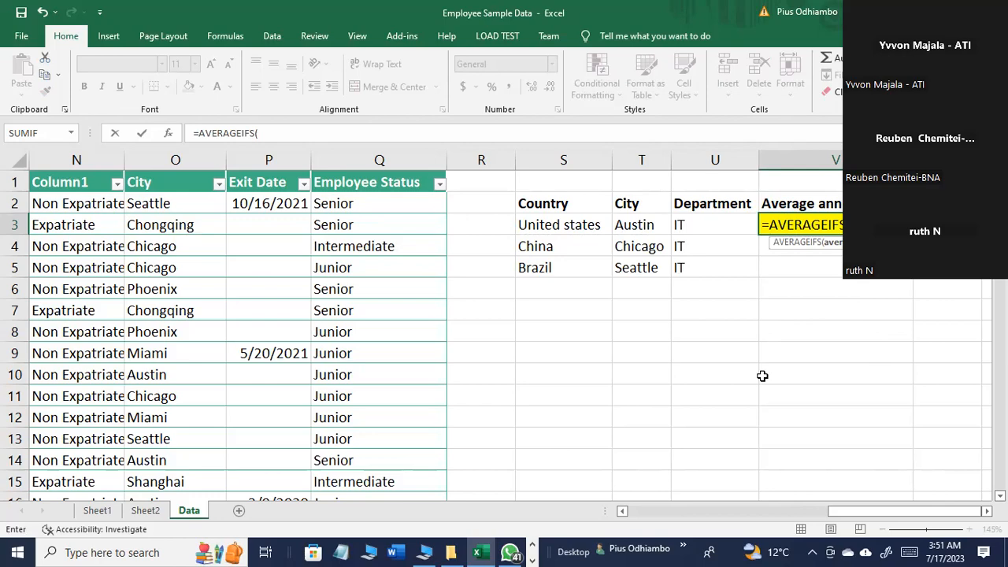
Step: Locate the Annual Salary column and enter K2:K1001 as the average range of the AVERAGEIFS formula in V3
left_click_drag(844, 512, 758, 520)
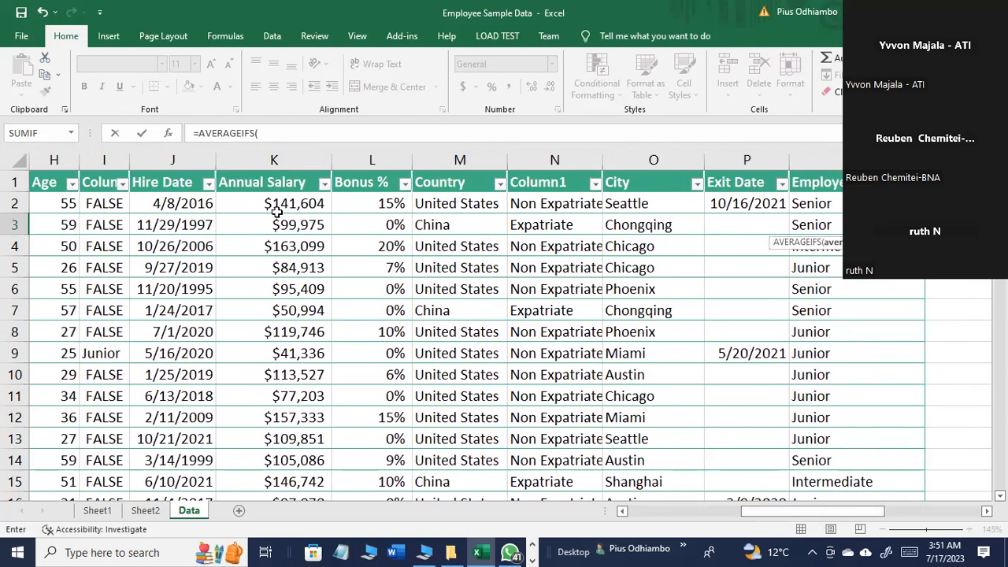
left_click_drag(787, 520, 888, 519)
type("K")
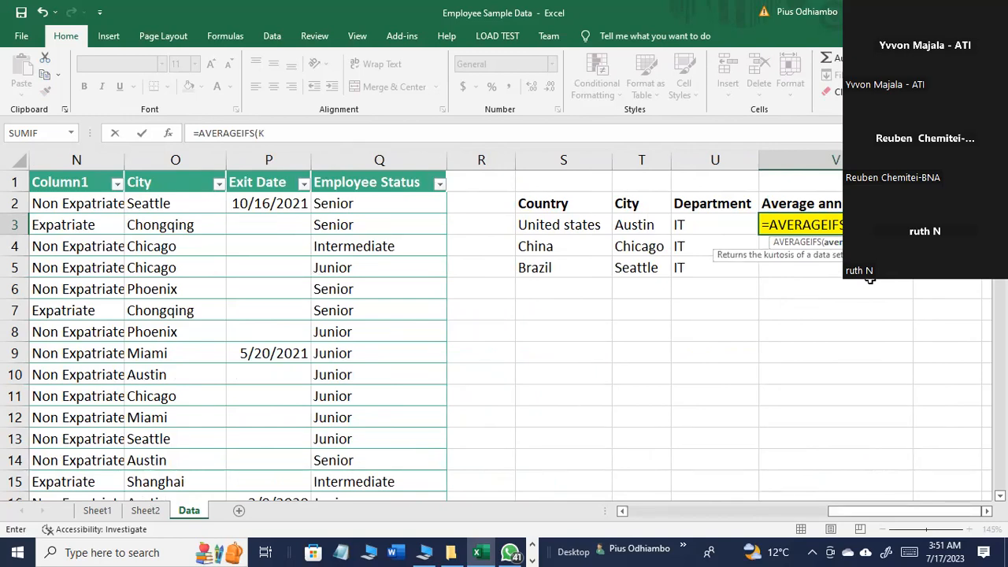
type("2:K")
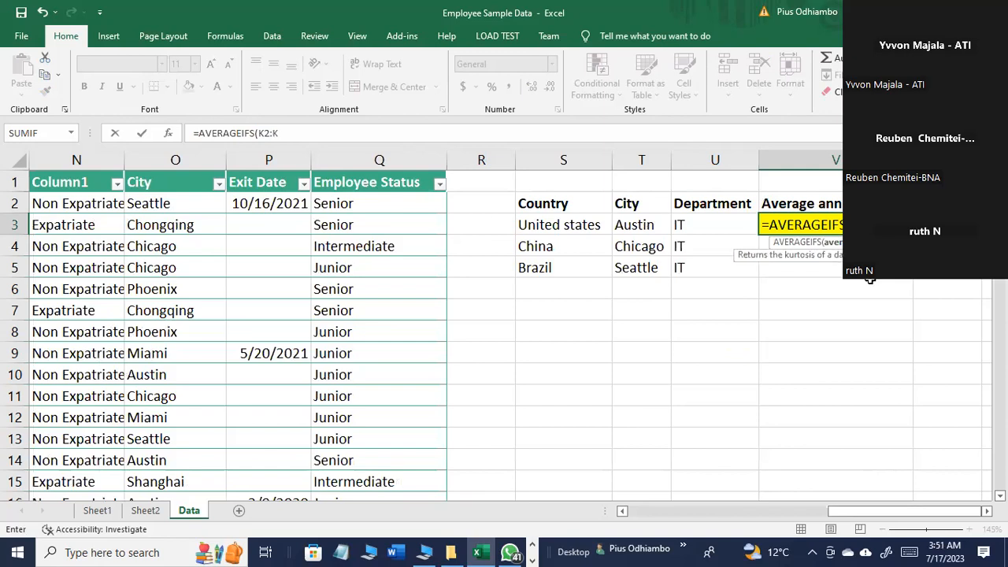
type("1")
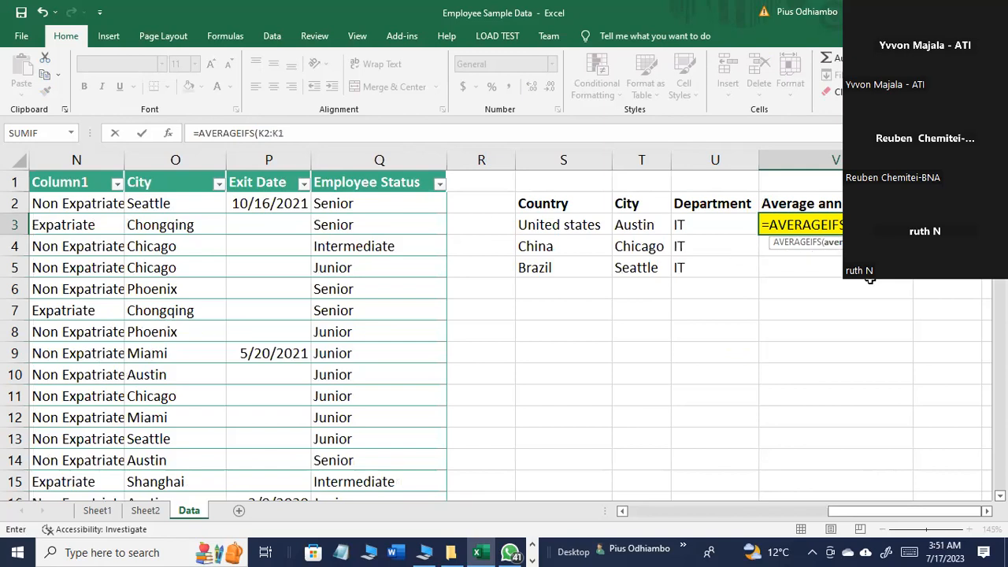
type("001)")
key("BackSpace")
type(",")
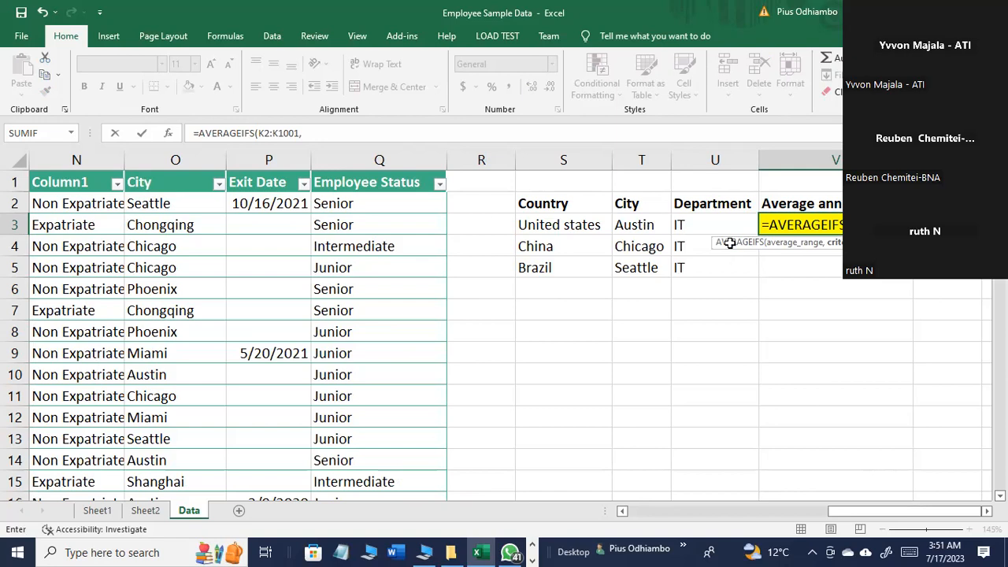
Step: Add T3 and the range D2:D1001 as the next arguments of the AVERAGEIFS formula in V3
left_click(645, 225)
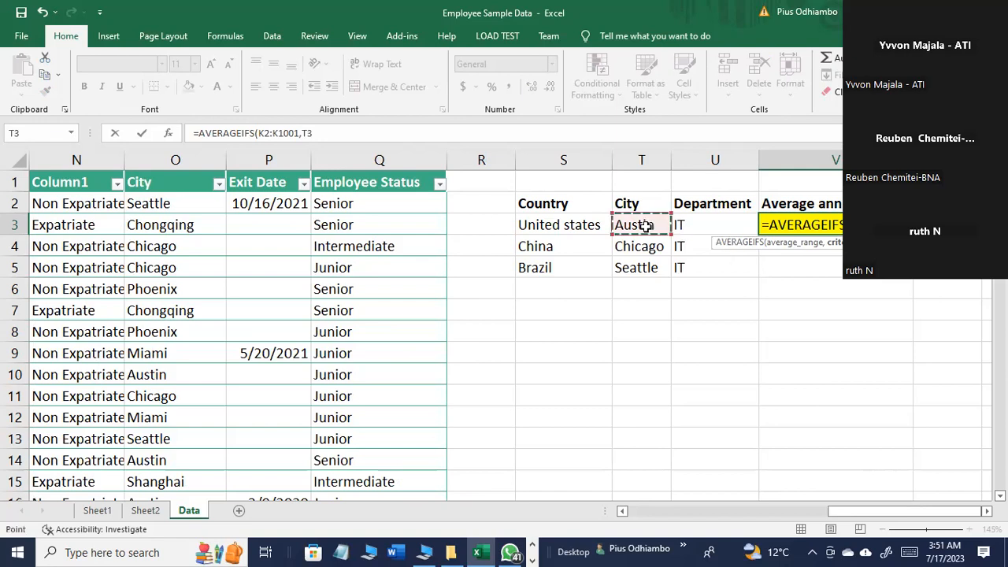
type(",")
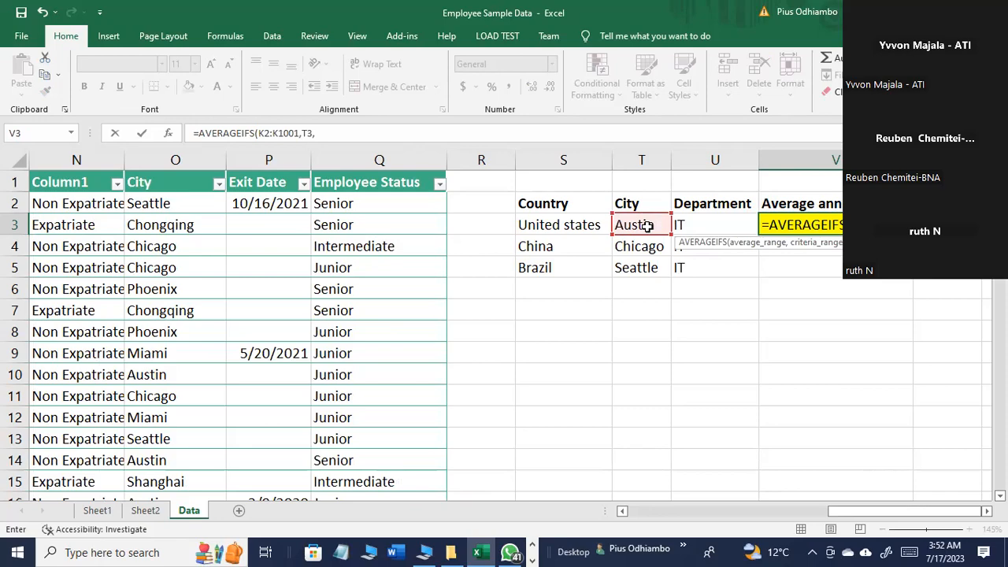
left_click_drag(879, 513, 911, 513)
type("D")
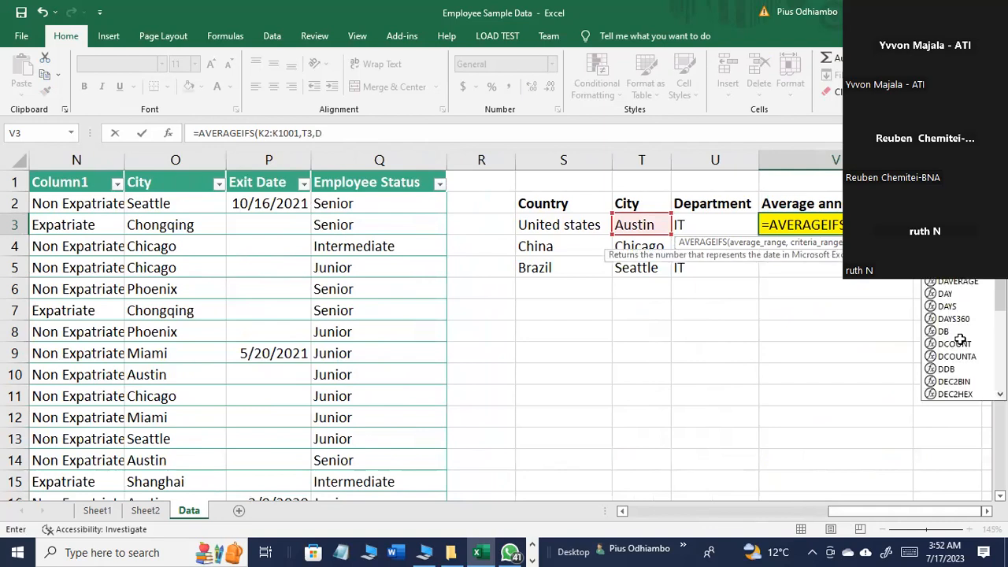
type("2")
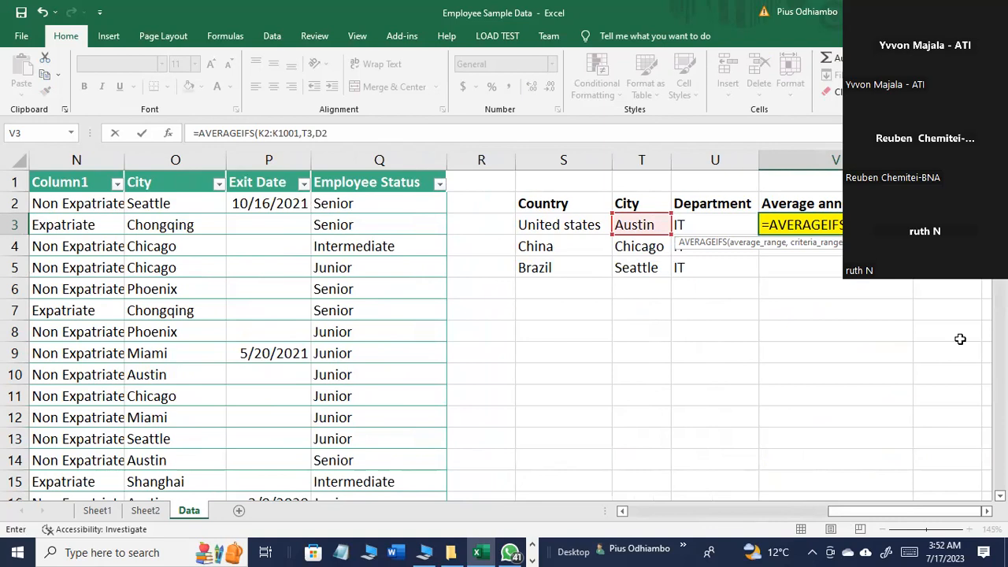
type(":D")
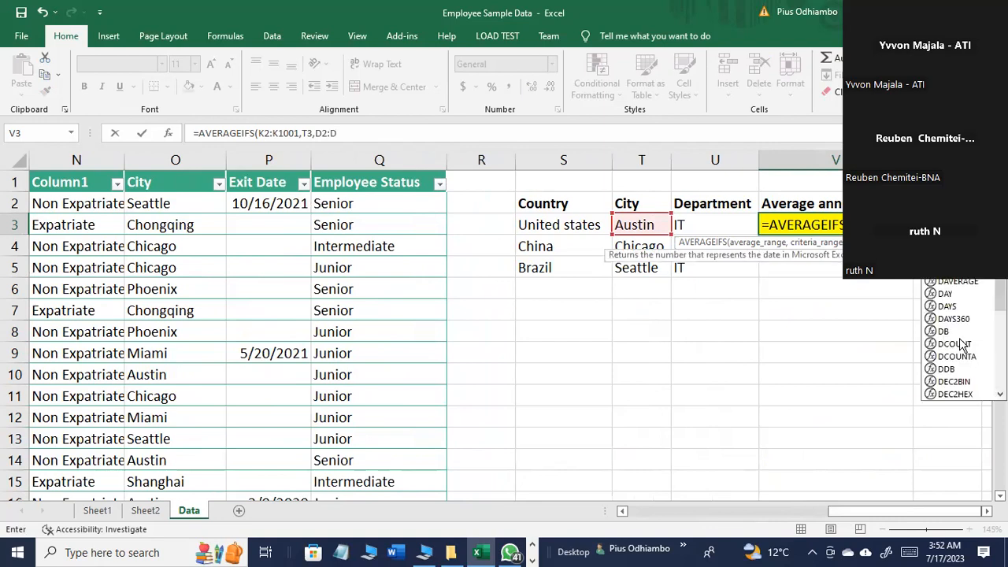
type("1001")
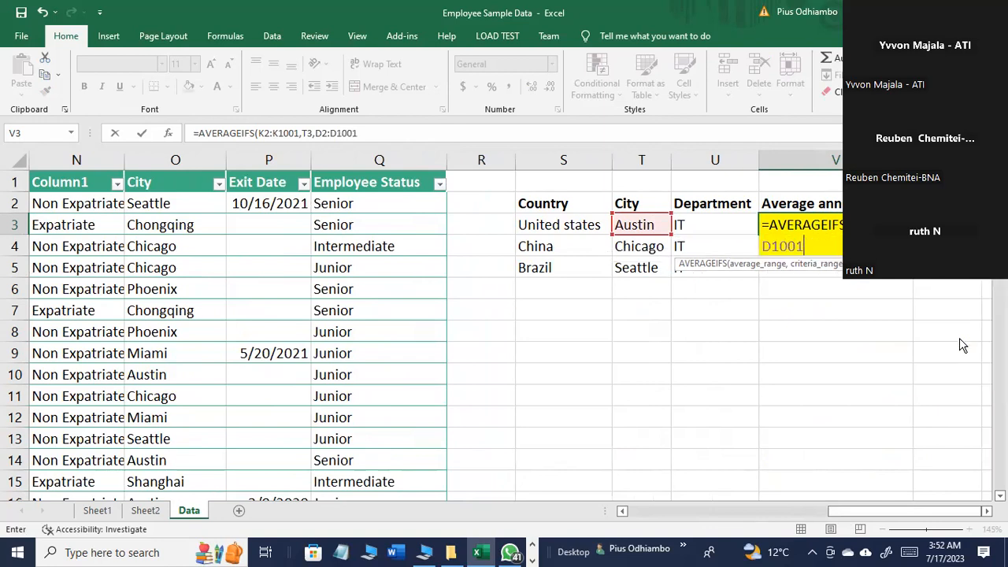
type(",")
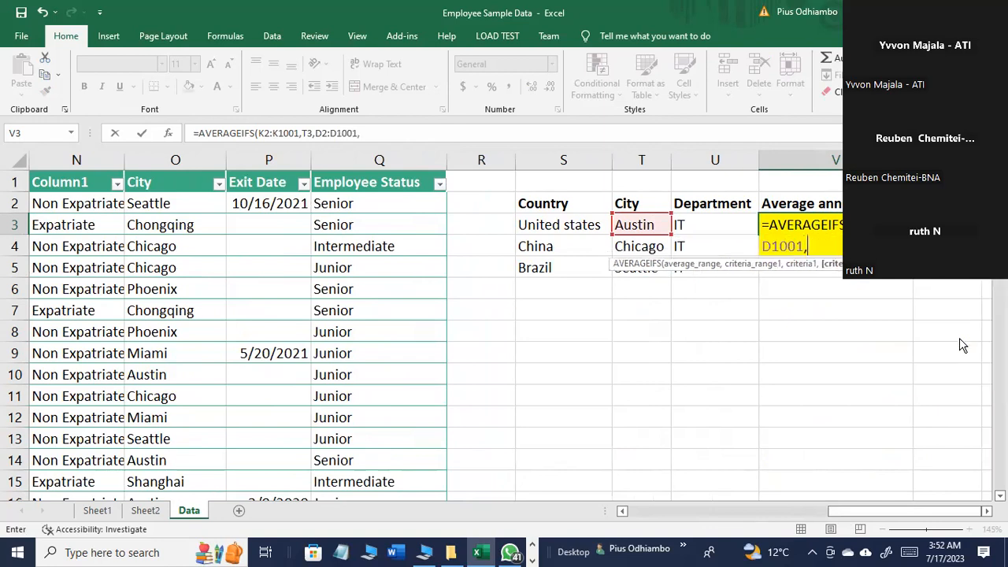
Step: Add U3 as the last argument, close the AVERAGEIFS formula and try to confirm it
left_click(706, 225)
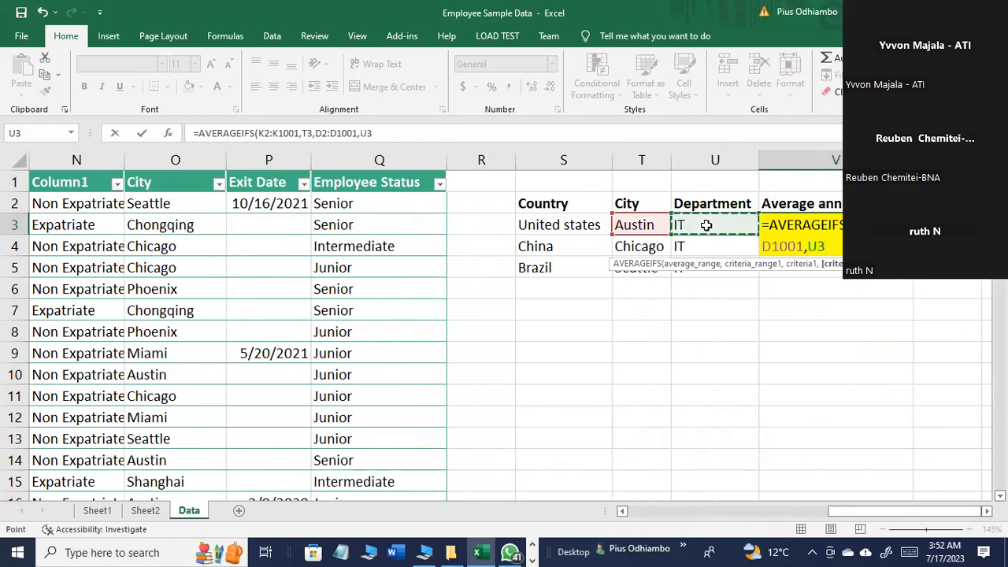
type(")")
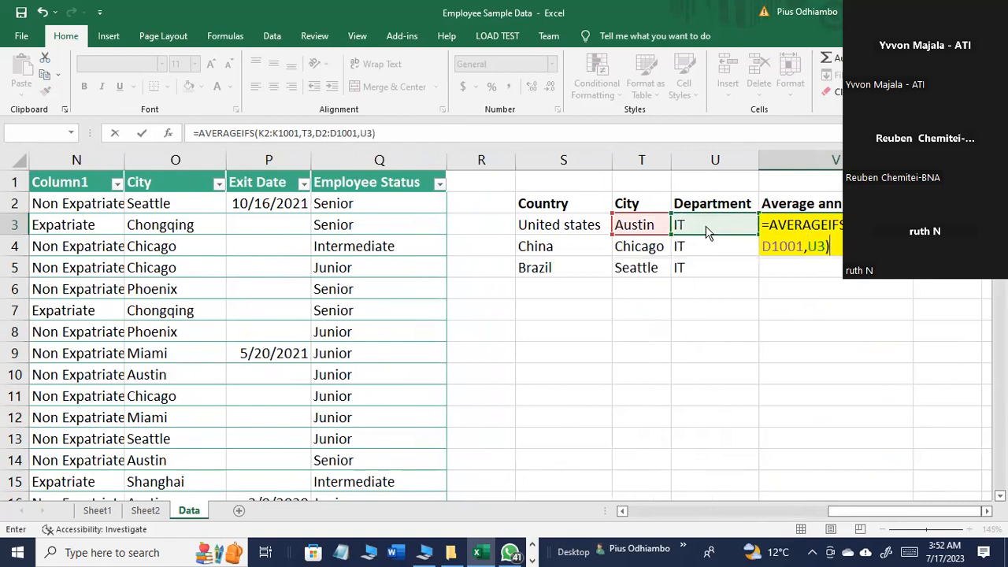
key("Return")
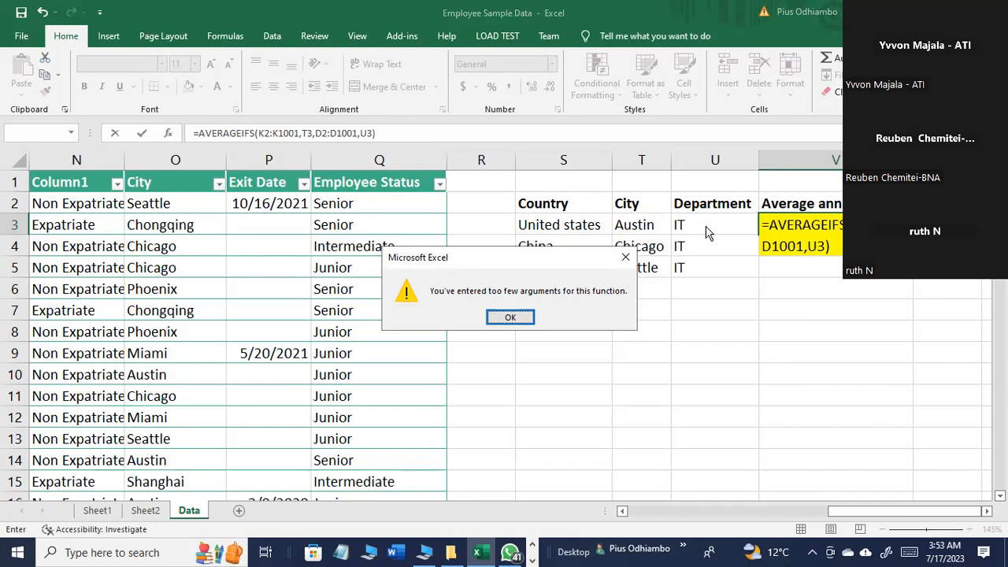
key("Return")
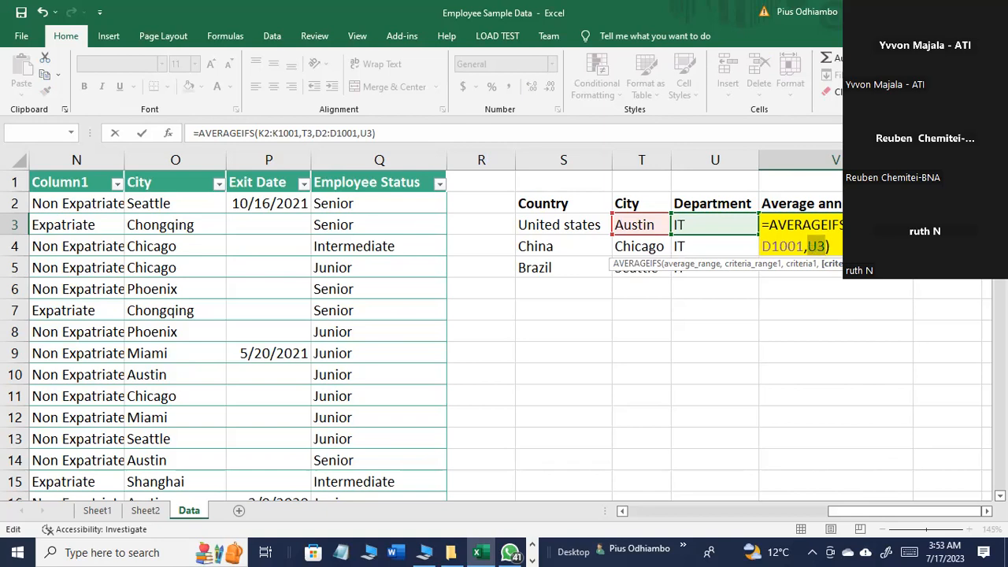
Step: Change the average range of the AVERAGEIFS formula in V3 to M2:M1001
left_click(916, 225)
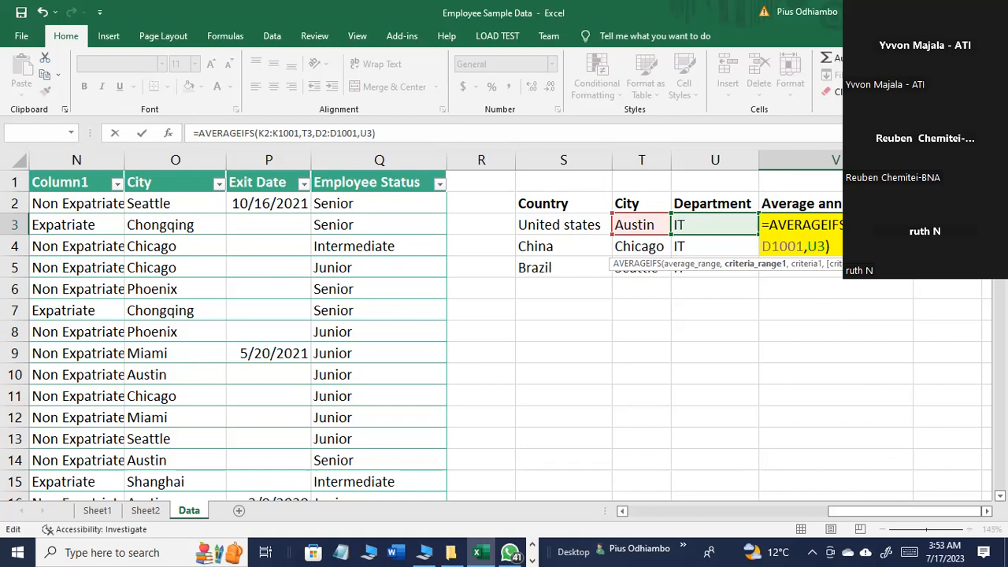
left_click_drag(914, 513, 857, 515)
left_click_drag(857, 515, 920, 515)
key("Left")
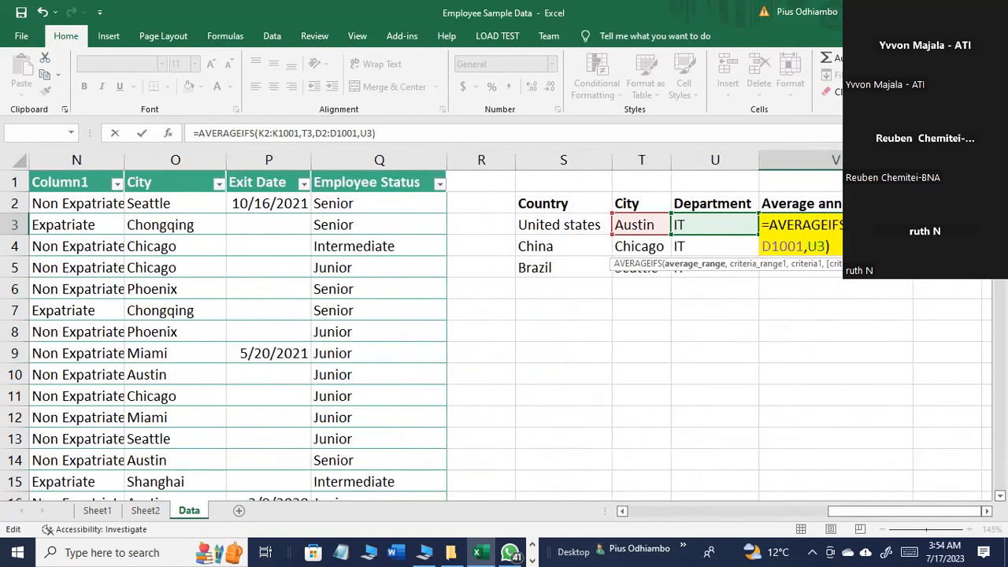
key("BackSpace")
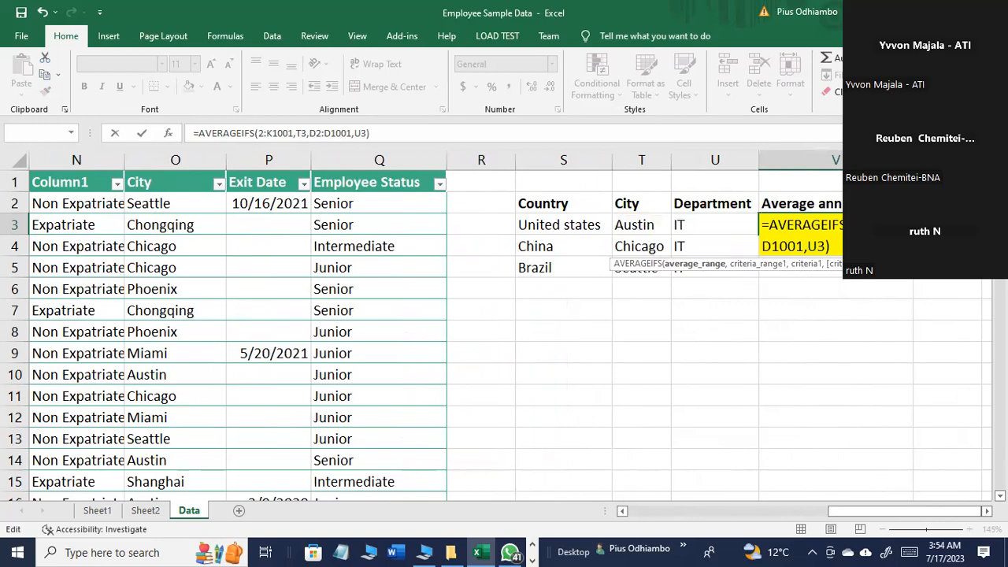
type("m")
key("BackSpace")
type("M")
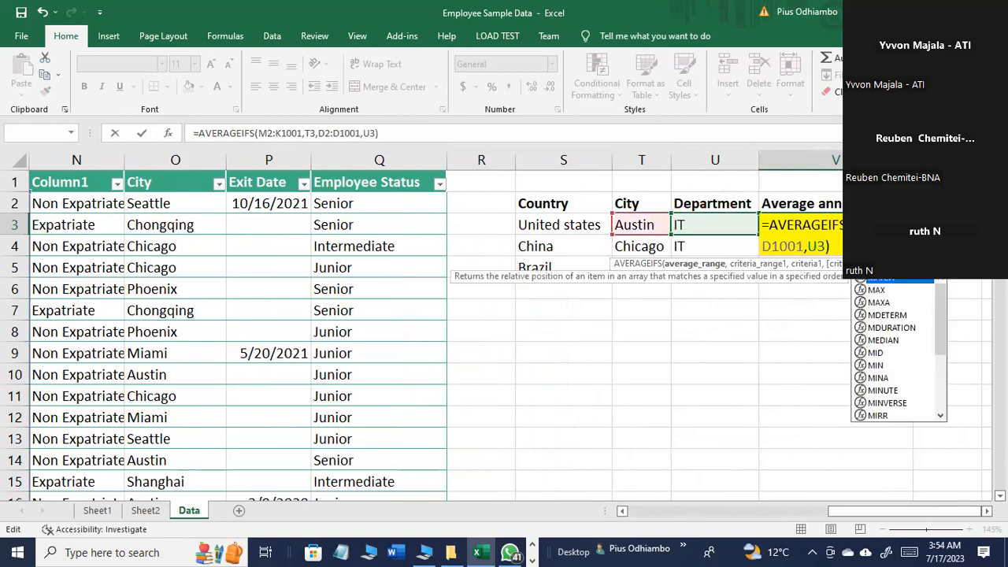
key("BackSpace")
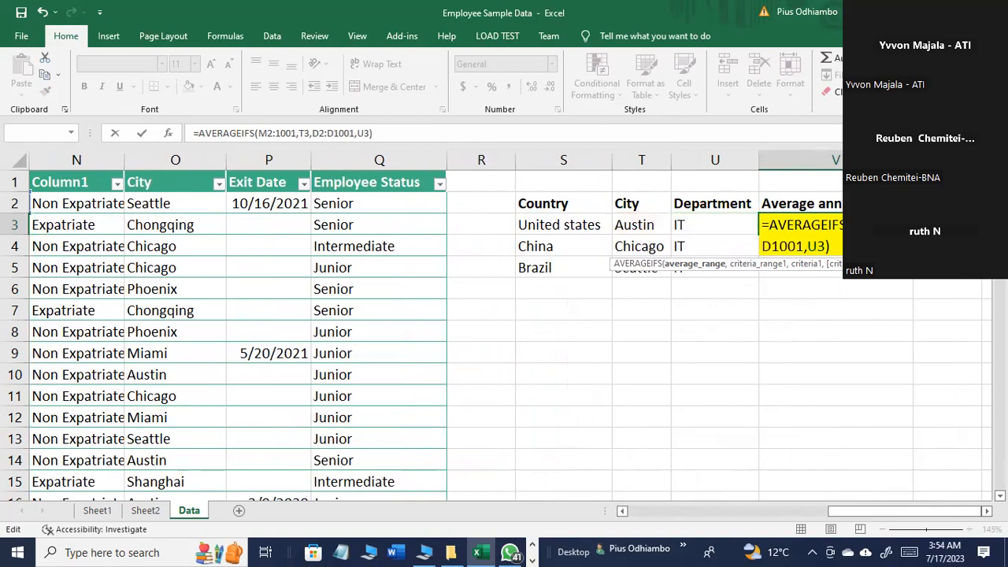
type("M")
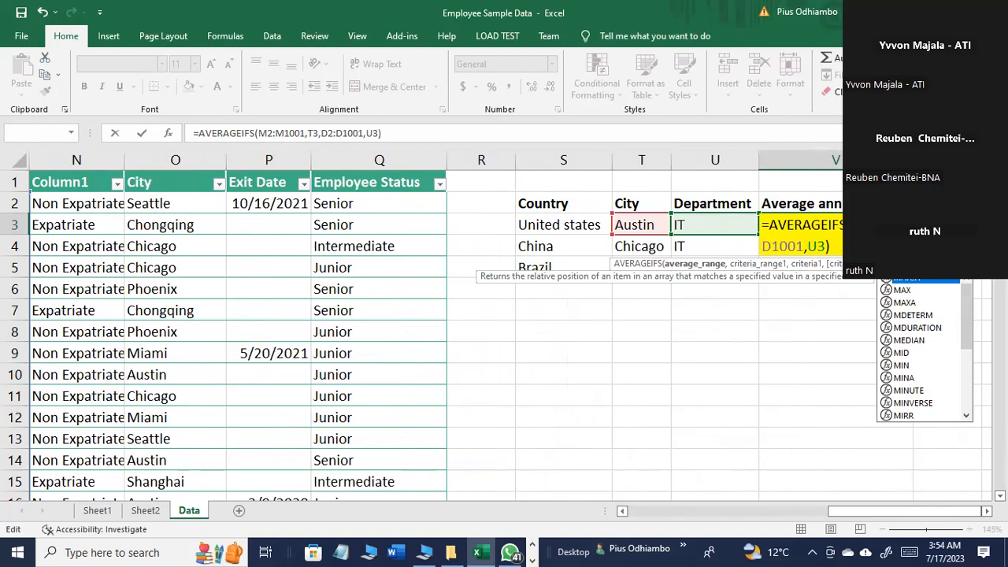
Step: Insert the city range O2:O1001 and its criterion T3 before D2:D1001 in the AVERAGEIFS formula
left_click(947, 225)
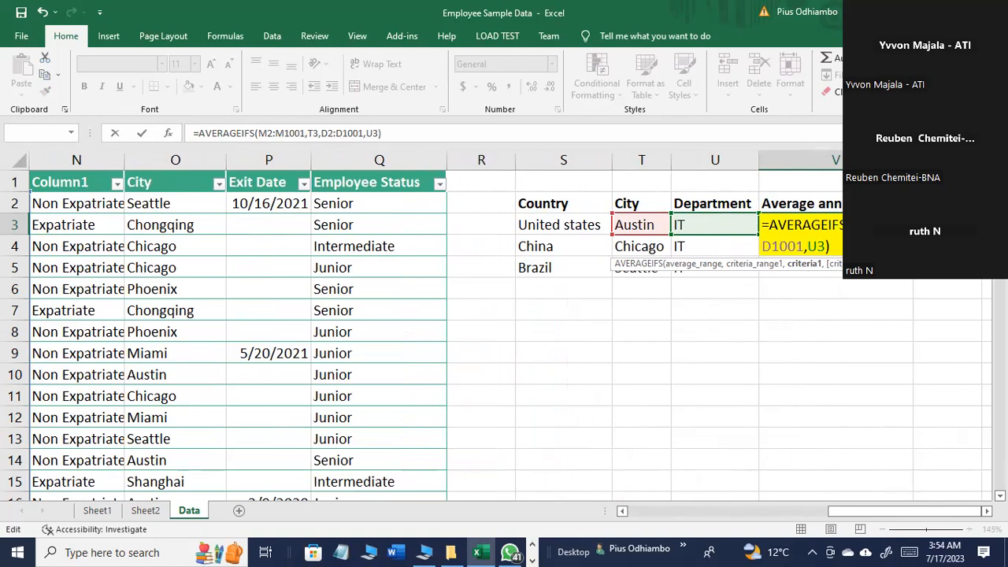
mouse_move(863, 512)
left_mouse_down()
mouse_move(730, 505)
mouse_move(878, 521)
left_mouse_up()
type("O2")
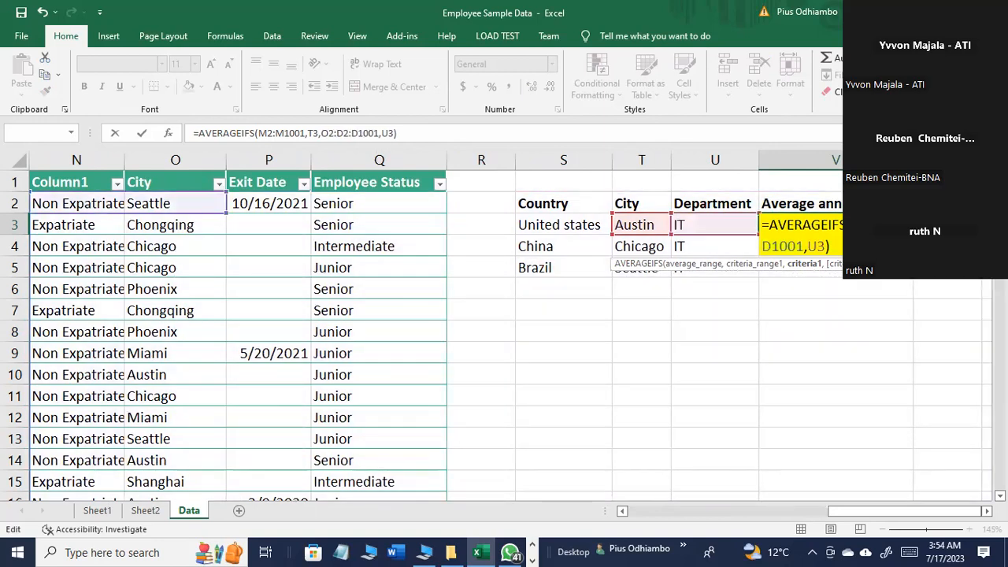
type(":O10")
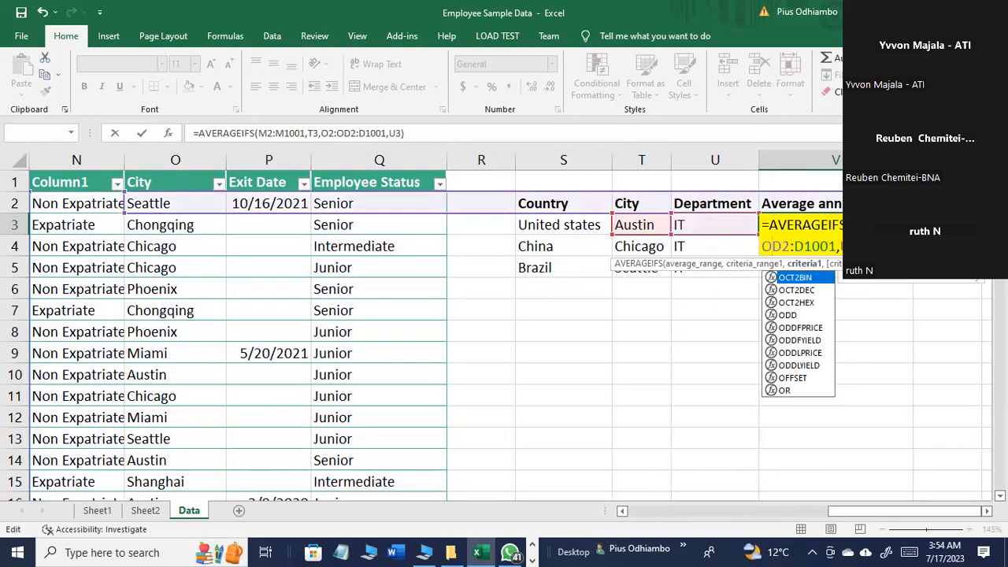
type("0")
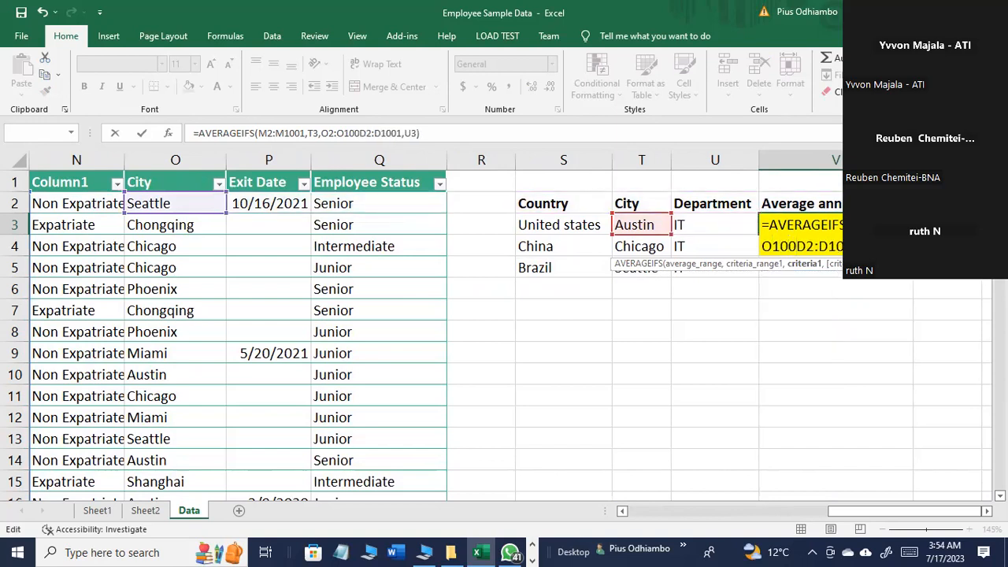
type("1")
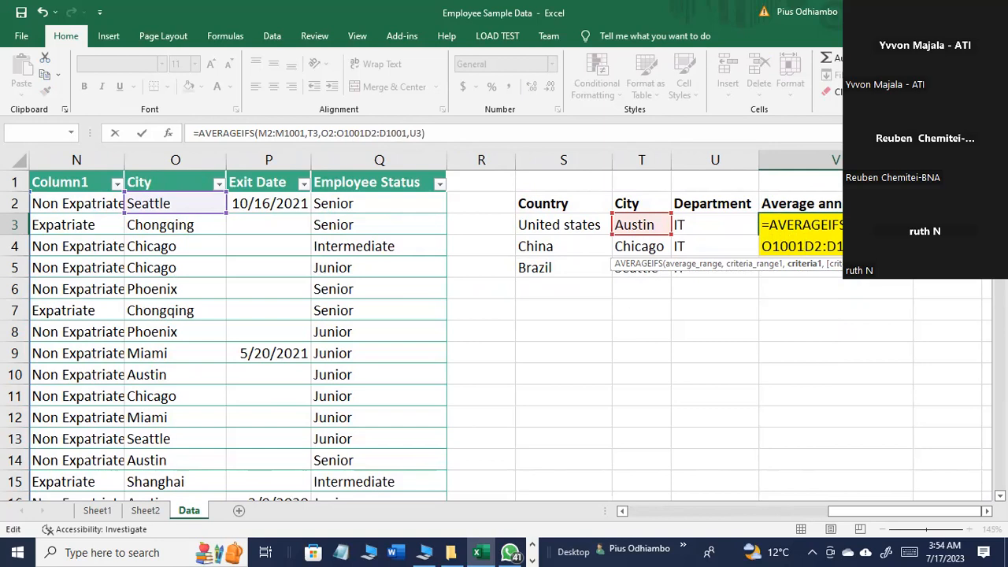
type(",")
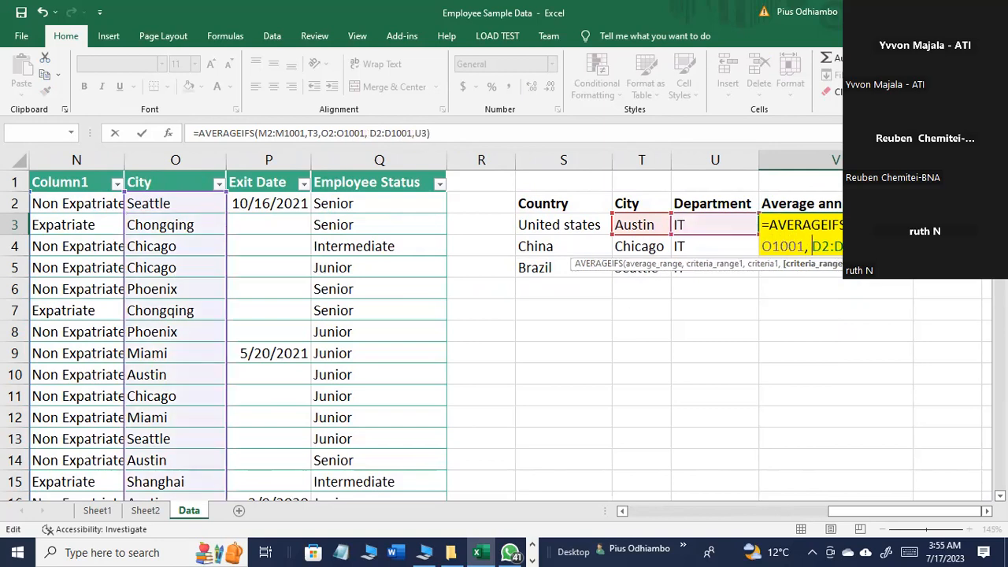
left_click(646, 226)
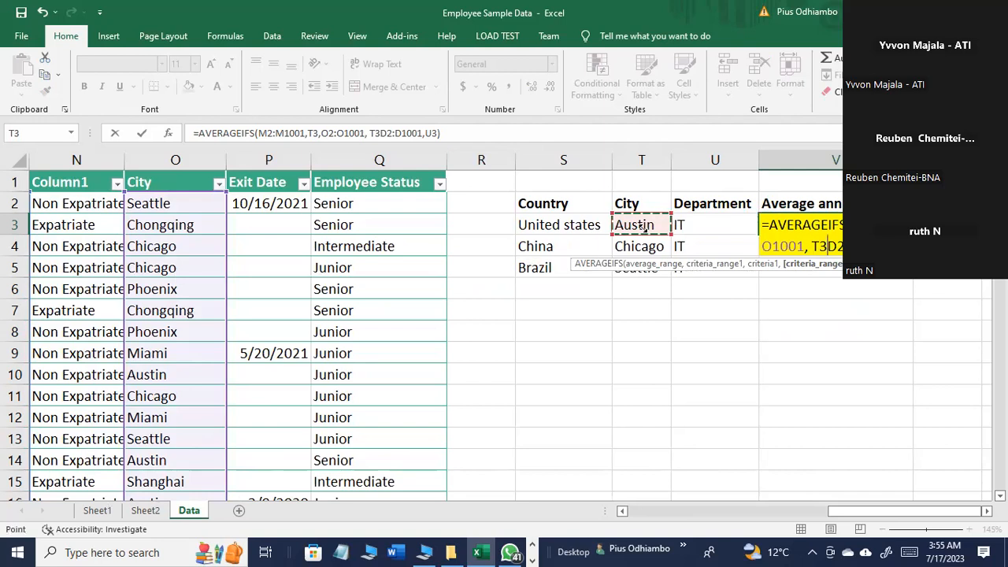
type(",")
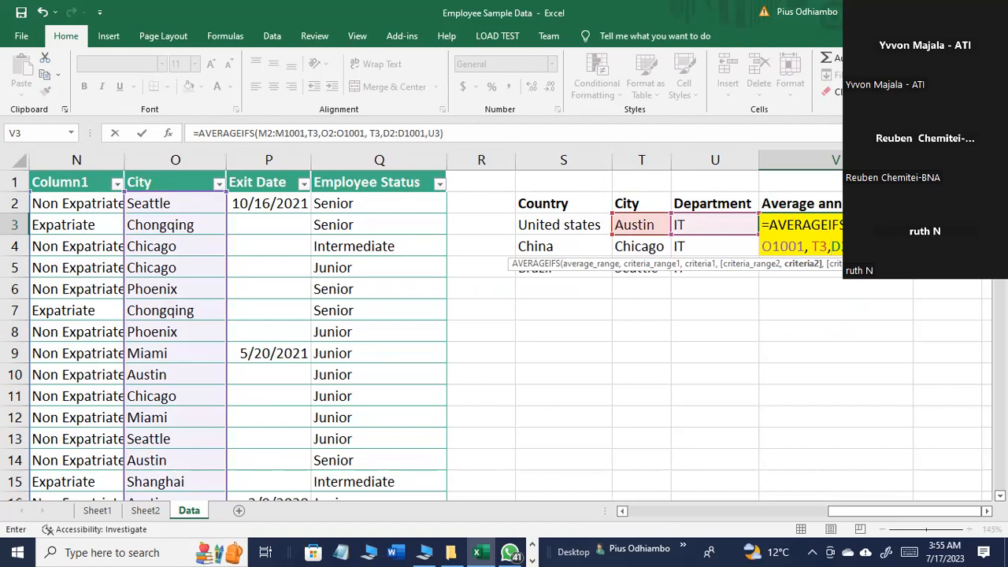
Step: Replace the T3 argument directly after M2:M1001 with S3 and try to confirm the formula
left_click(927, 225)
key("BackSpace")
key("BackSpace")
key("BackSpace")
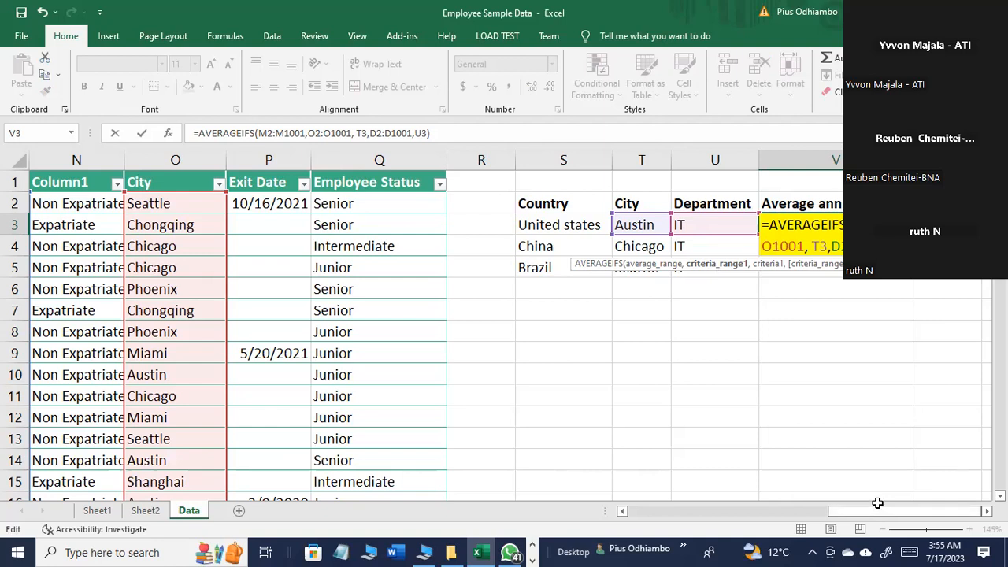
left_click(579, 227)
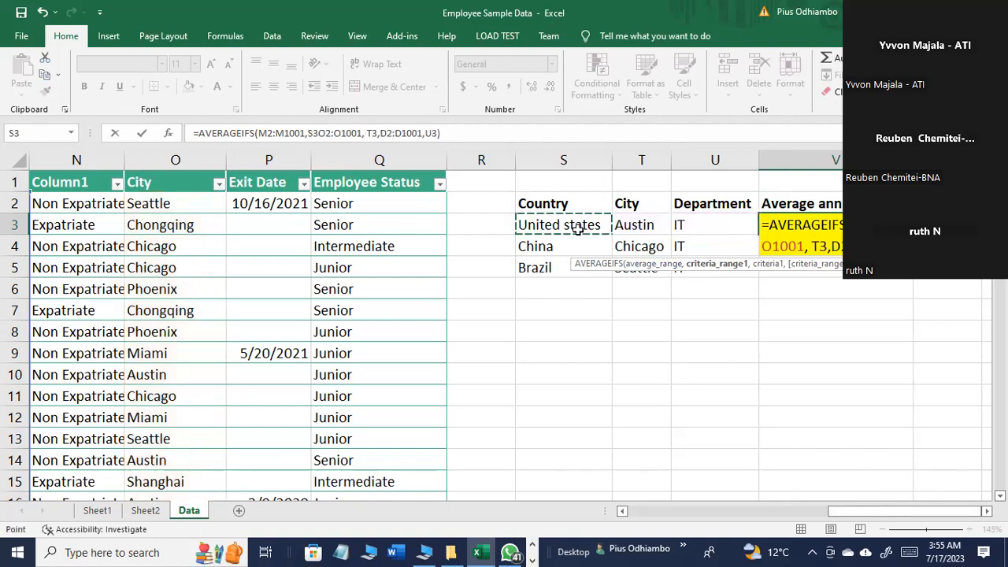
type(",")
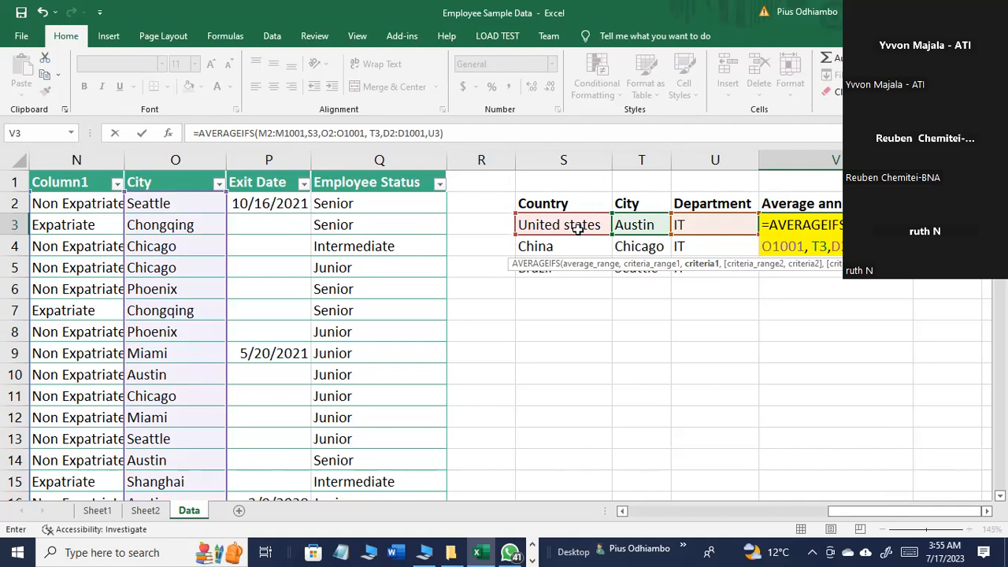
key("Return")
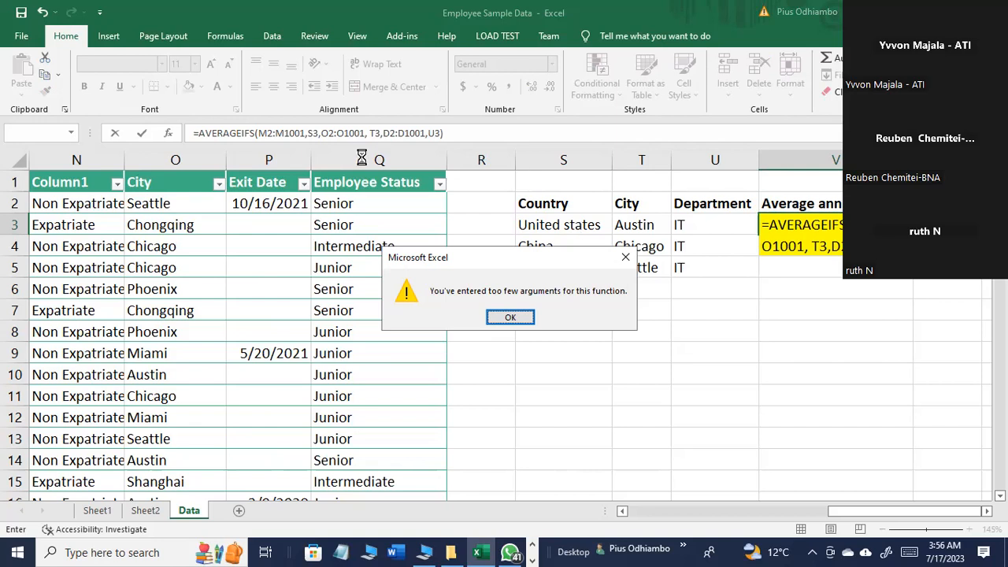
key("Return")
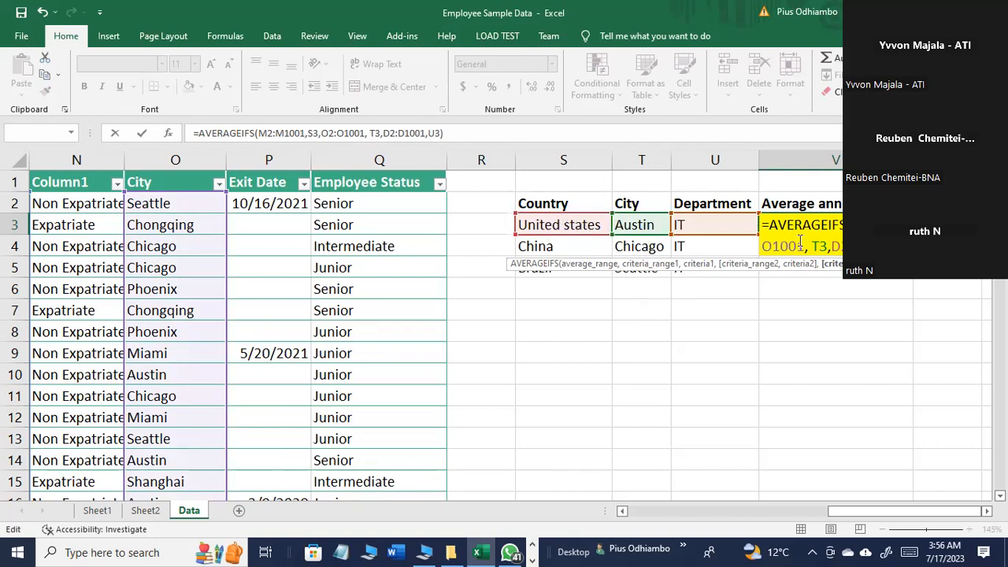
Step: Replace the S3 argument after M2:M1001 in the AVERAGEIFS formula with the text "United states"
left_click(914, 225)
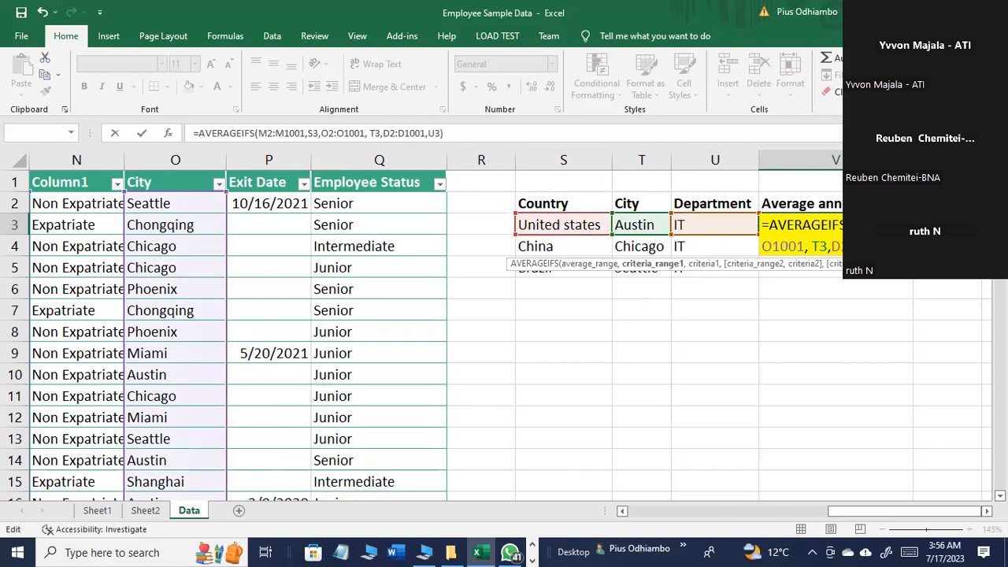
left_click_drag(856, 512, 894, 516)
key("BackSpace")
key("BackSpace")
type("\"\"")
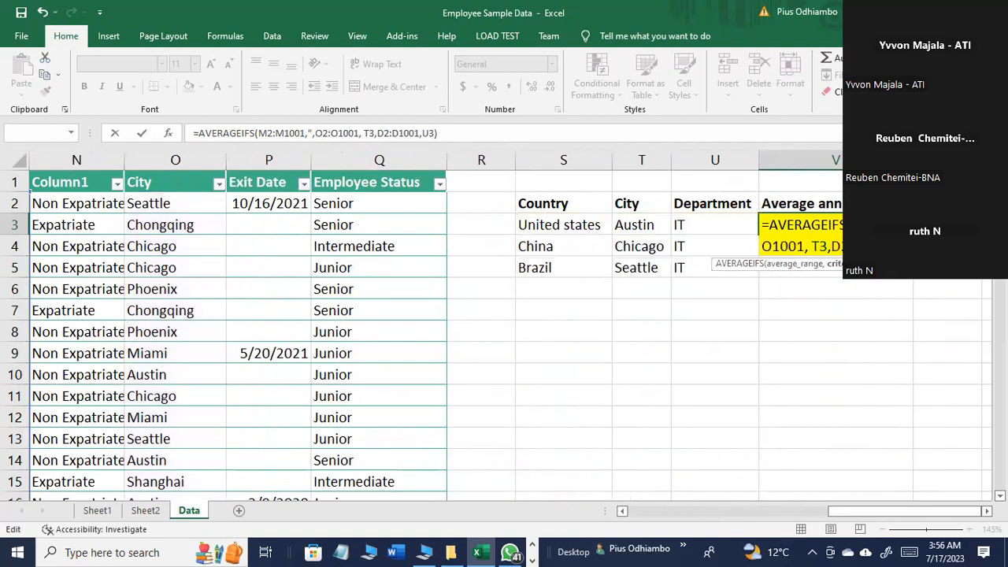
key("Left")
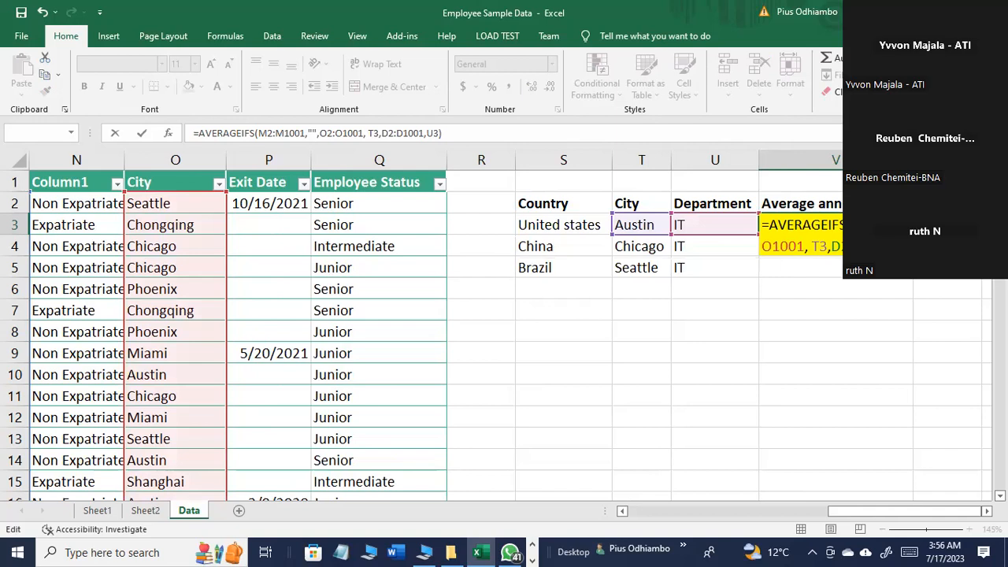
key("Right")
type("uNTE")
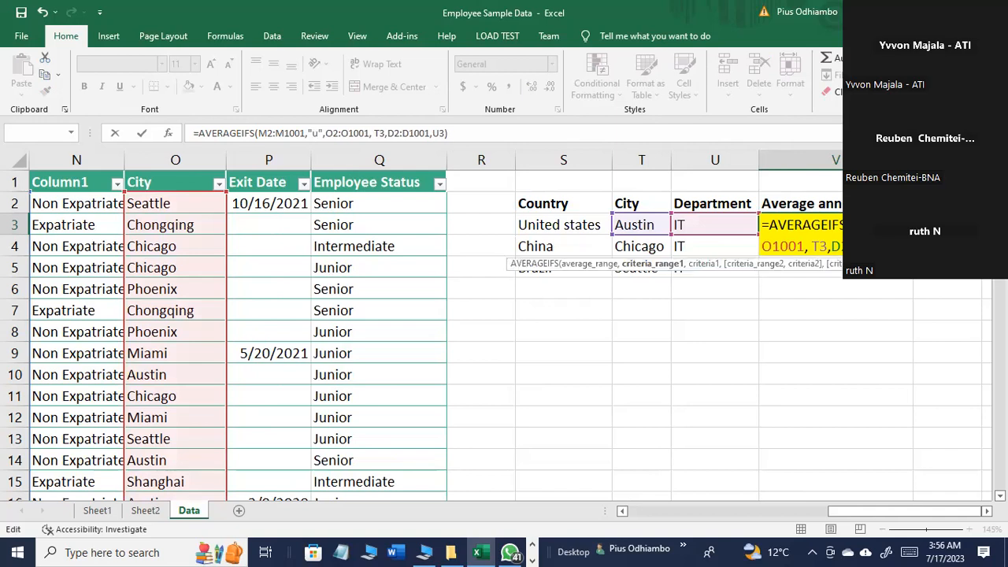
key("BackSpace")
key("BackSpace")
key("BackSpace")
key("BackSpace")
type("Un")
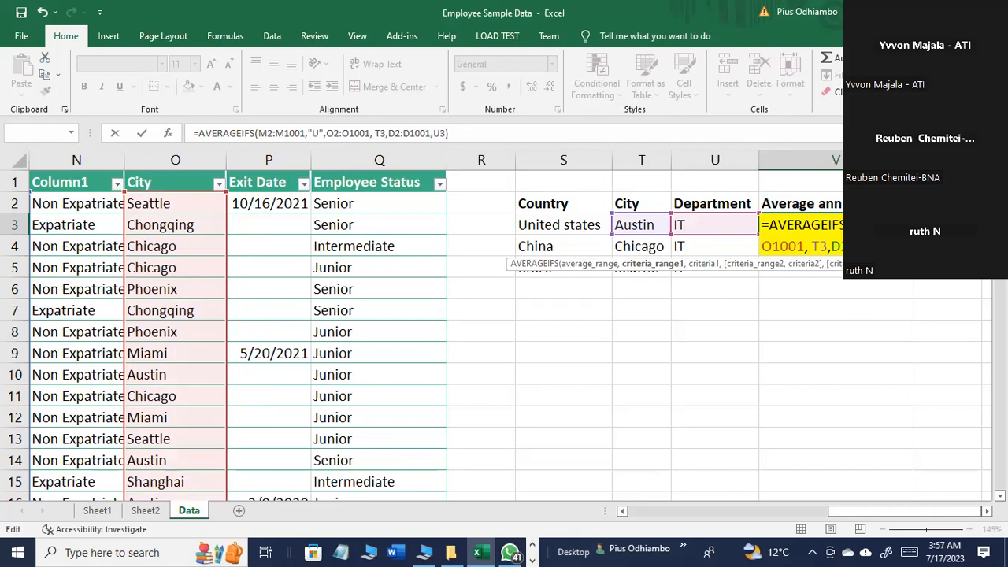
type("ited s")
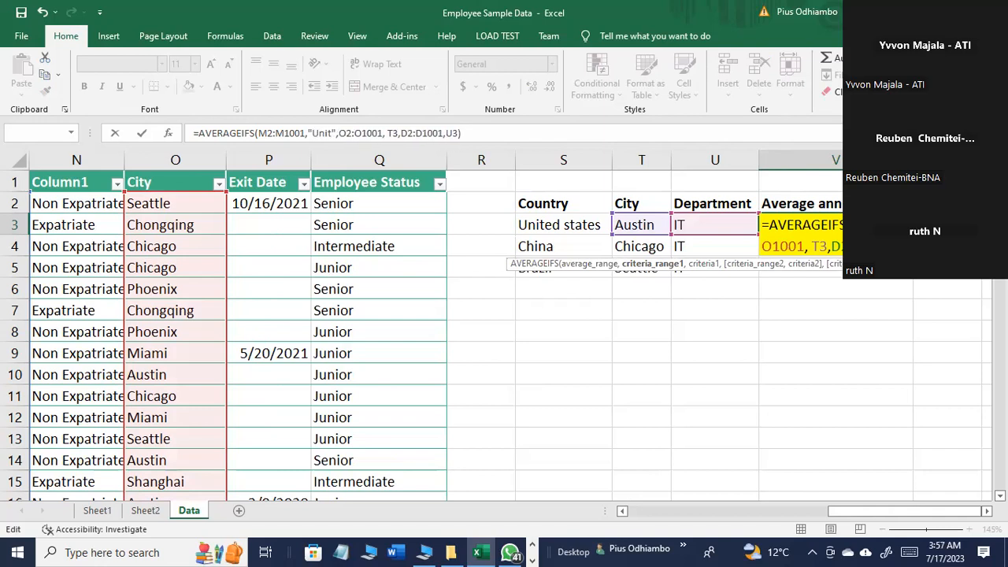
type("tates")
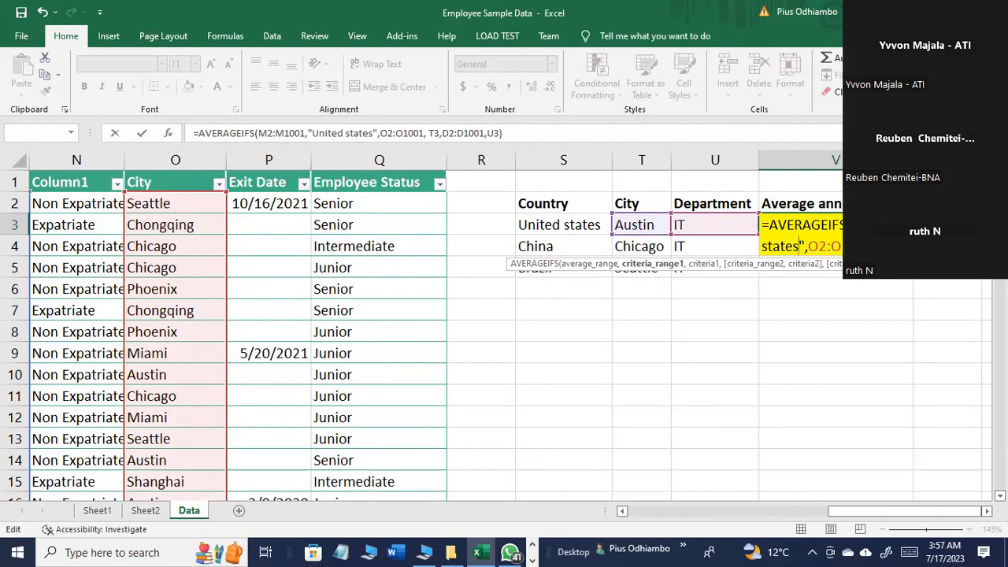
Step: Replace the final U3 criterion of the AVERAGEIFS formula with the text "IT" and try to confirm it
left_click(967, 246)
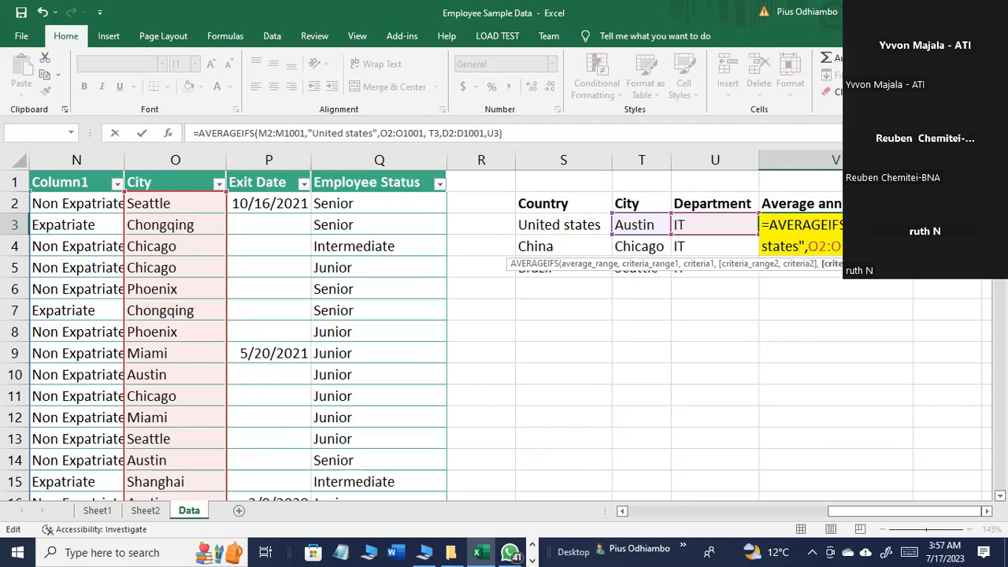
key("BackSpace")
key("BackSpace")
type("\"I")
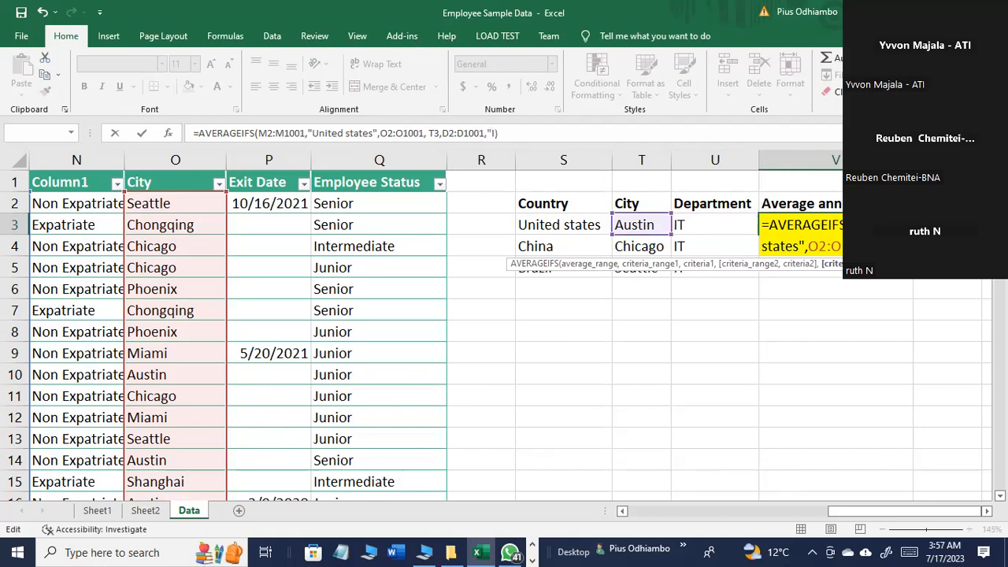
type("T\"")
key("Return")
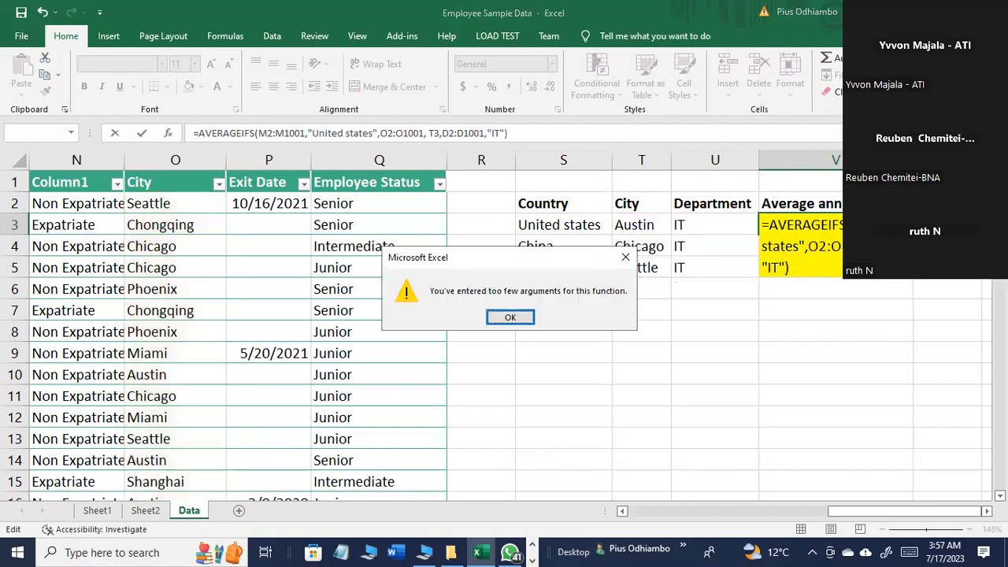
left_click(523, 315)
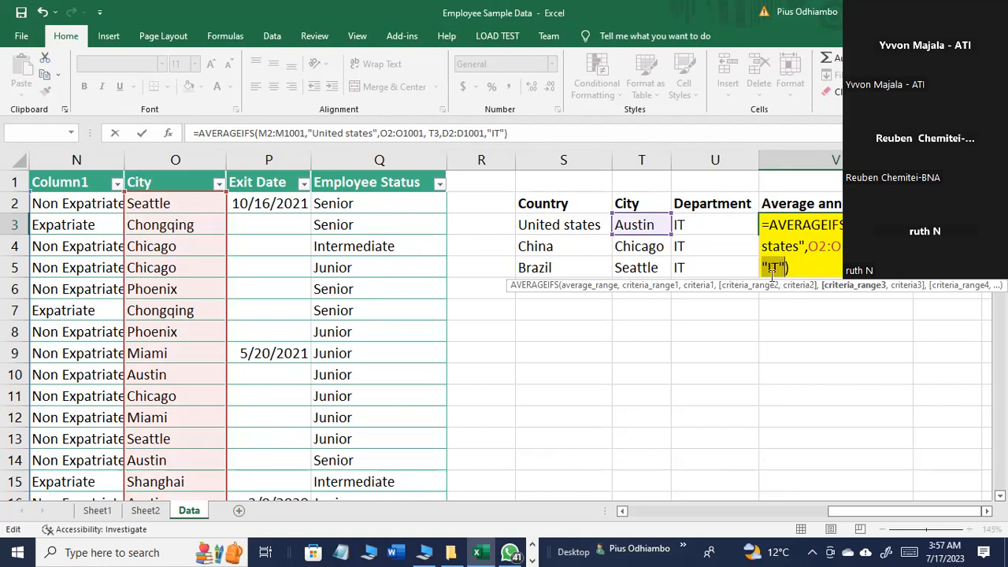
Step: Replace the T3 criterion after O2:O1001 with the text "Miami" and try to confirm the formula
left_click(886, 246)
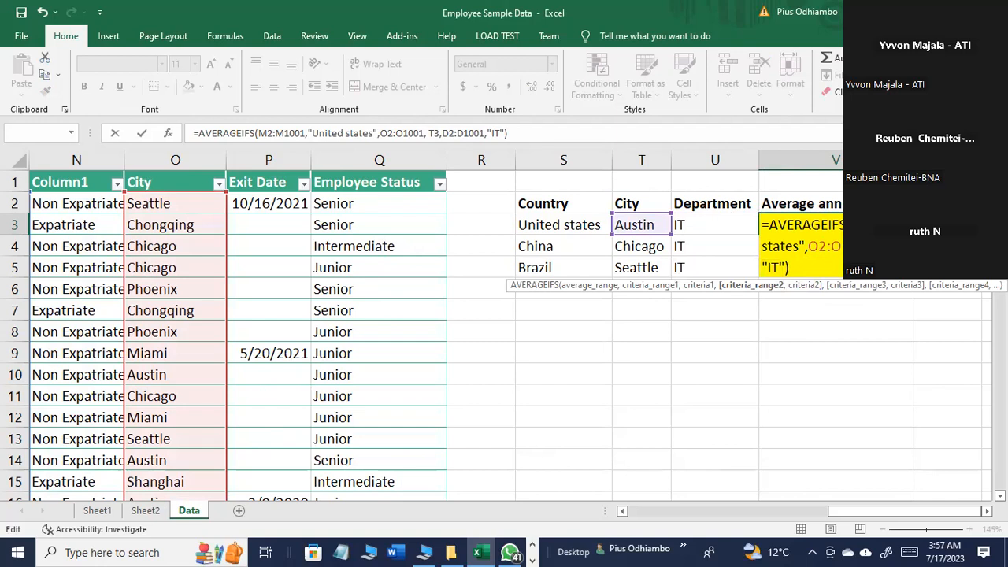
key("BackSpace")
key("BackSpace")
type("\"")
type("Miami")
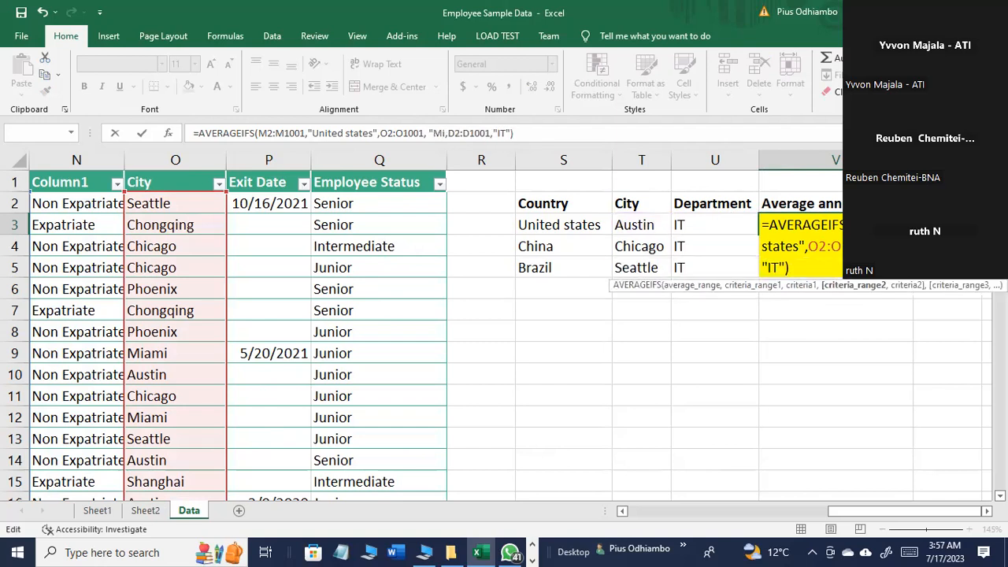
type("\"")
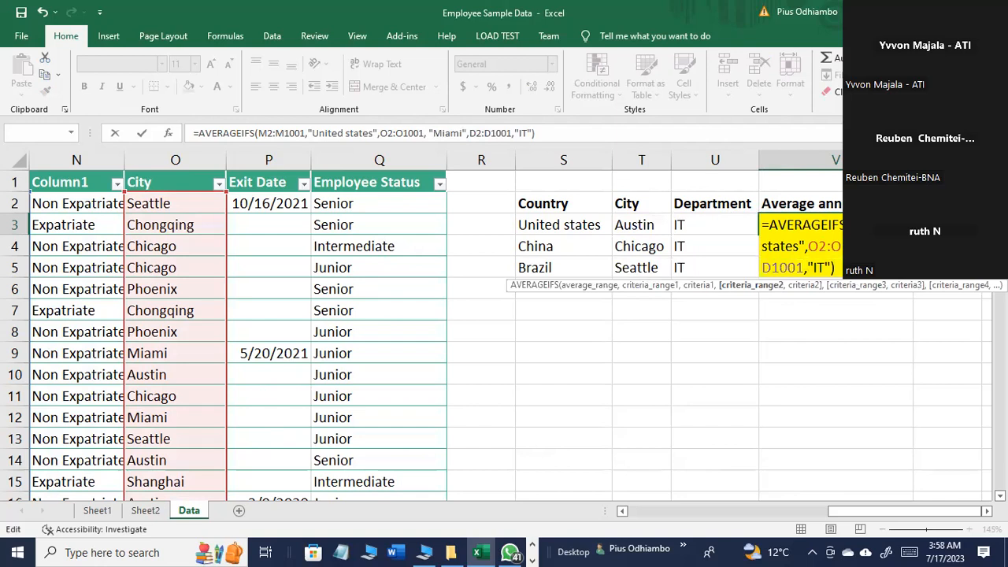
key("Return")
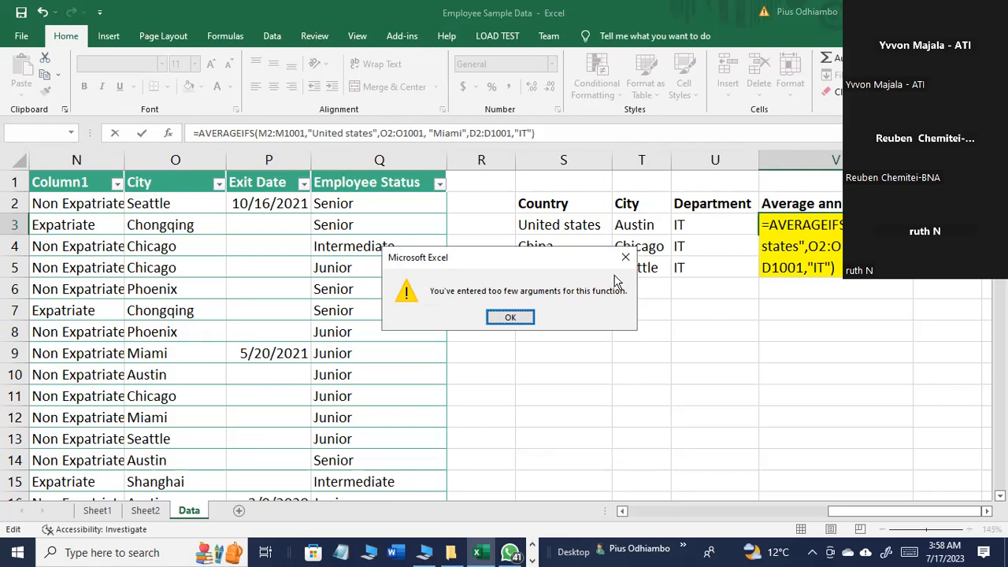
left_click(516, 317)
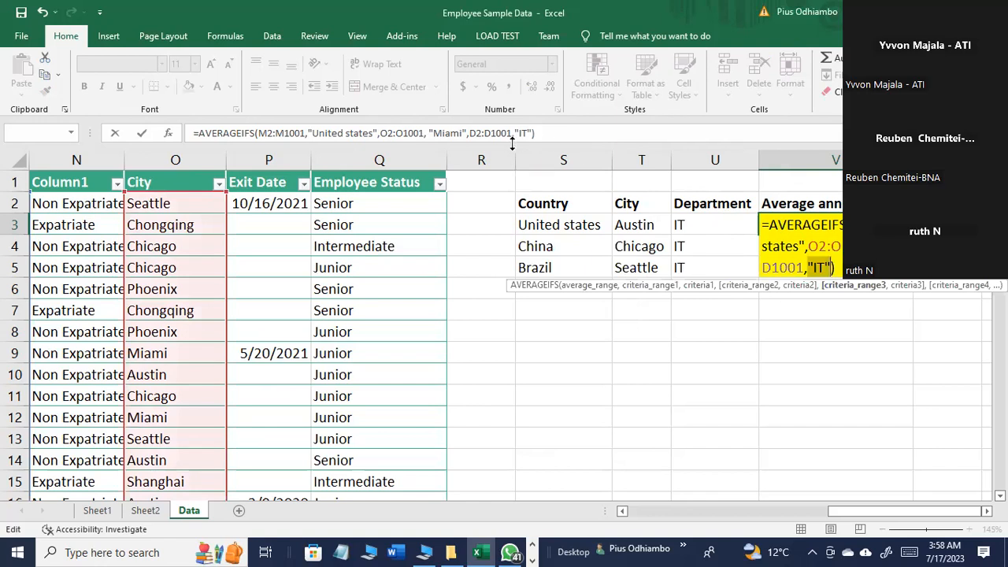
Step: Discard the formula being edited in V3 and start a new AVERAGEIFS formula in that cell
left_click(115, 134)
left_click(822, 347)
left_click(808, 230)
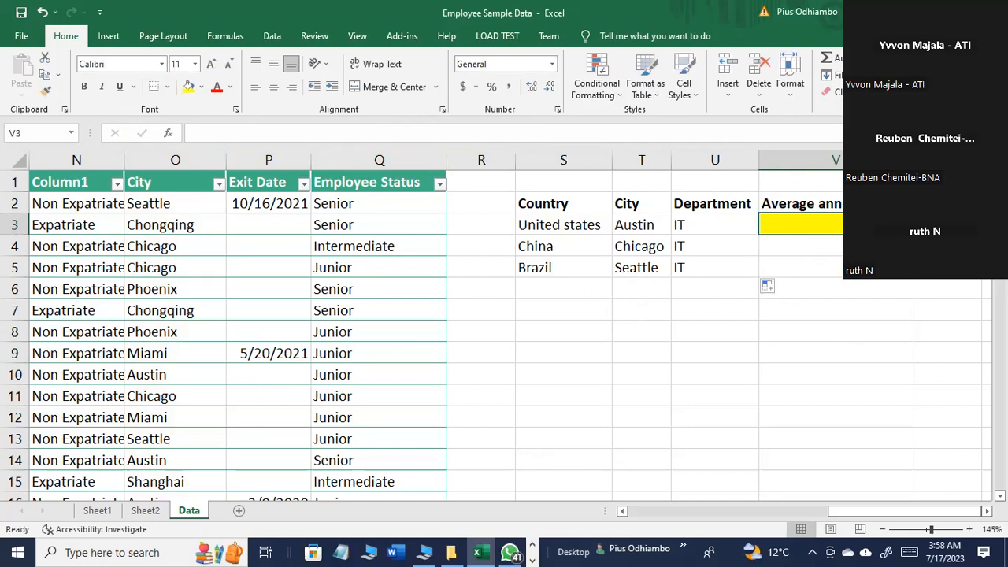
type("=ave")
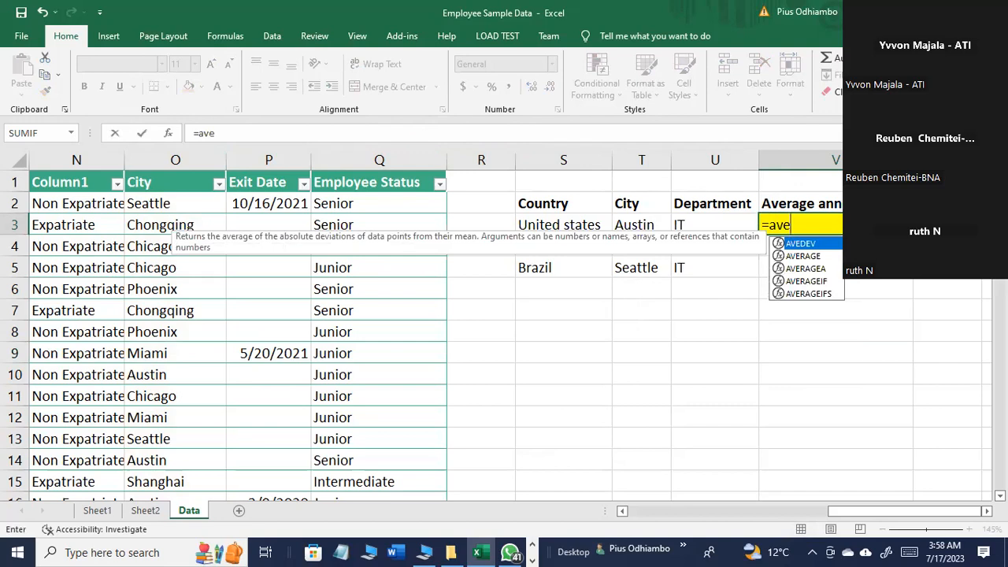
left_click(824, 294)
double_click(824, 293)
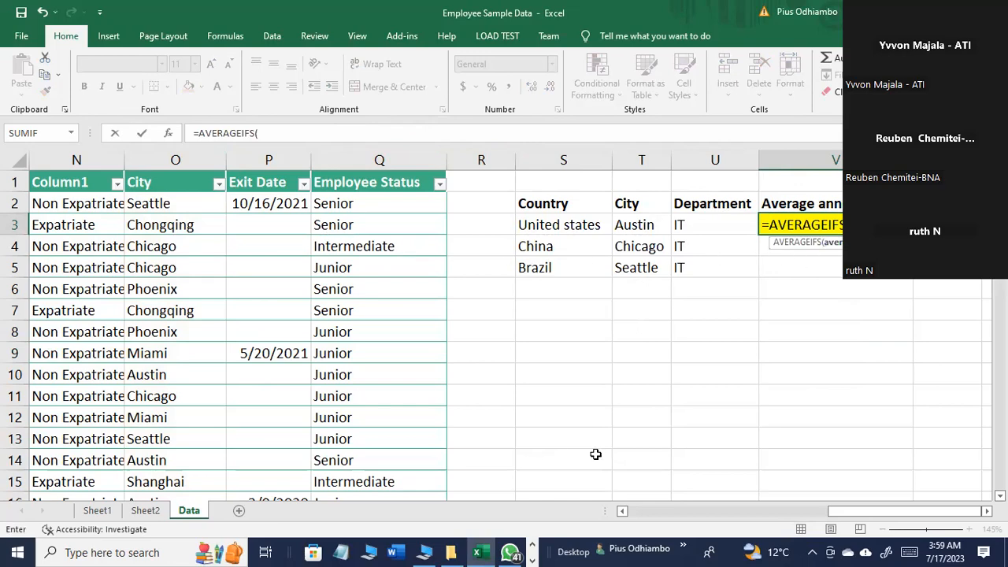
Step: Enter k2:k1001 as the average range of the AVERAGEIFS formula
mouse_move(833, 512)
left_mouse_down()
mouse_move(752, 513)
mouse_move(821, 511)
left_mouse_up()
type("k2:")
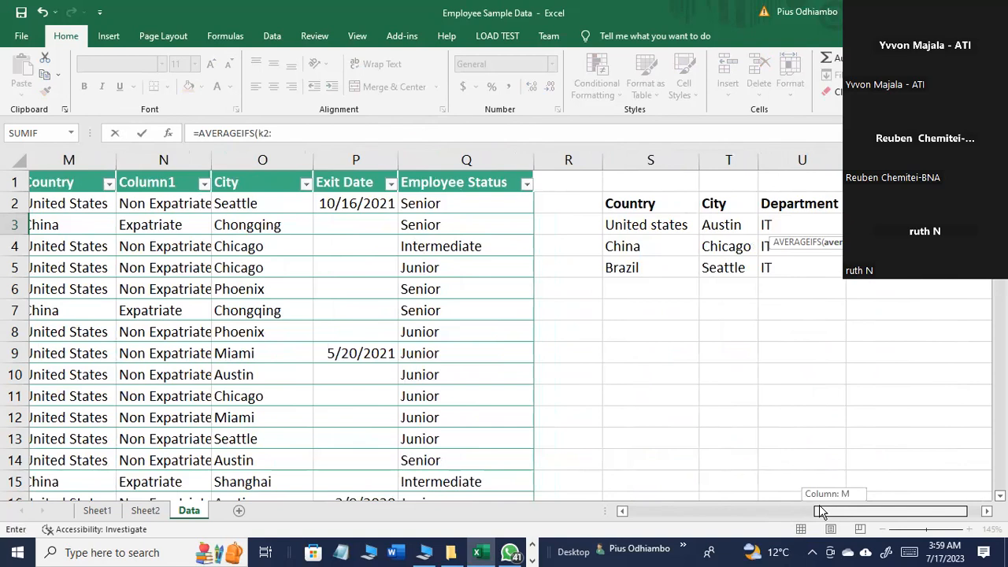
type("k1001,")
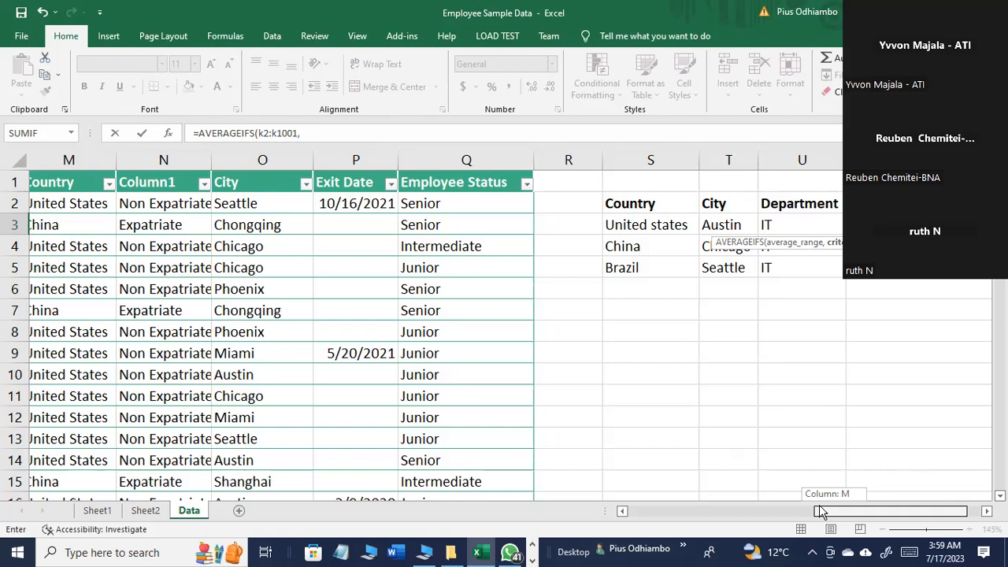
Step: Add d2:d1001 as the first criteria range of the AVERAGEIFS formula
mouse_move(819, 511)
left_mouse_down()
mouse_move(675, 499)
mouse_move(817, 520)
left_mouse_up()
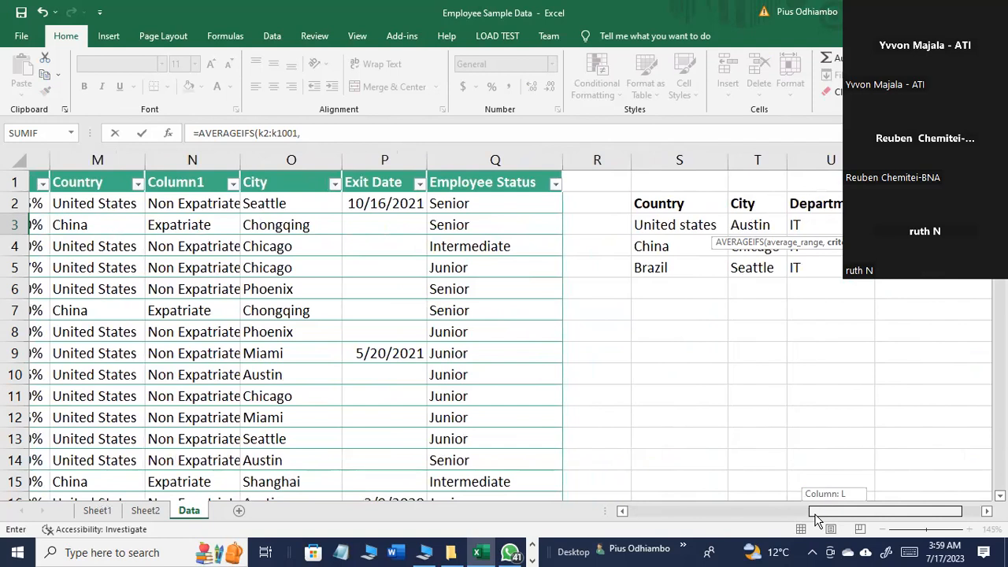
left_click_drag(816, 519, 827, 516)
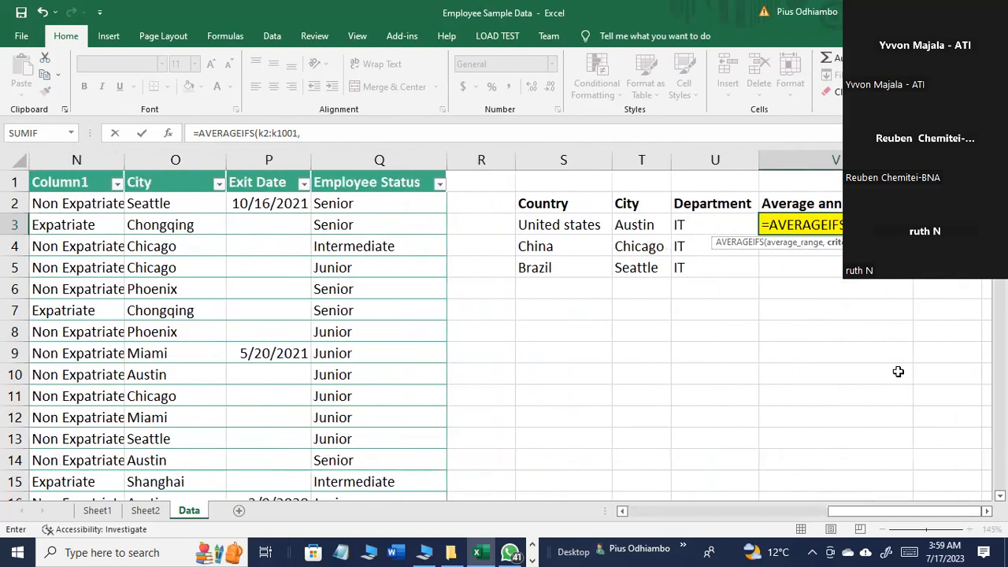
left_click(362, 129)
type("d2:d")
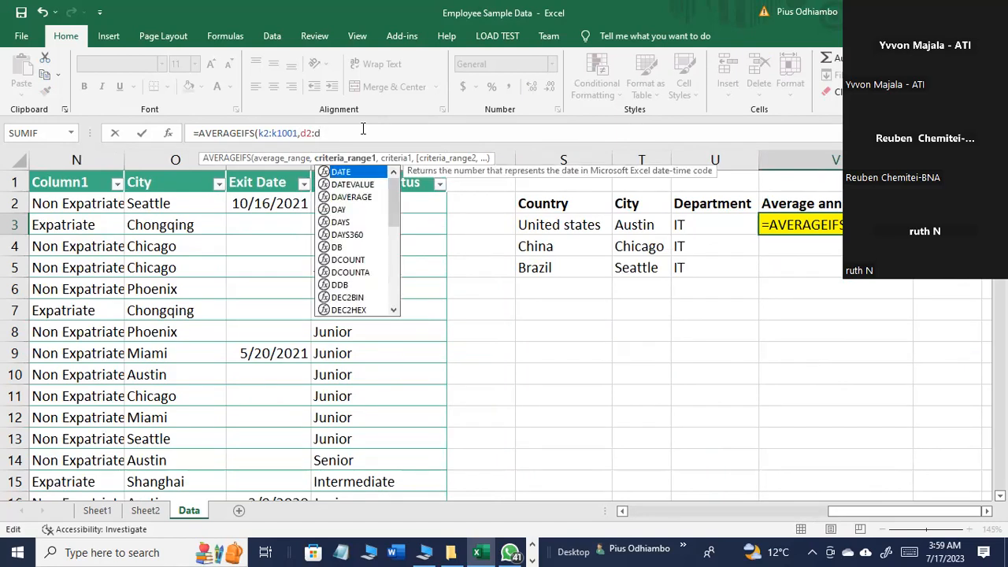
type("1001")
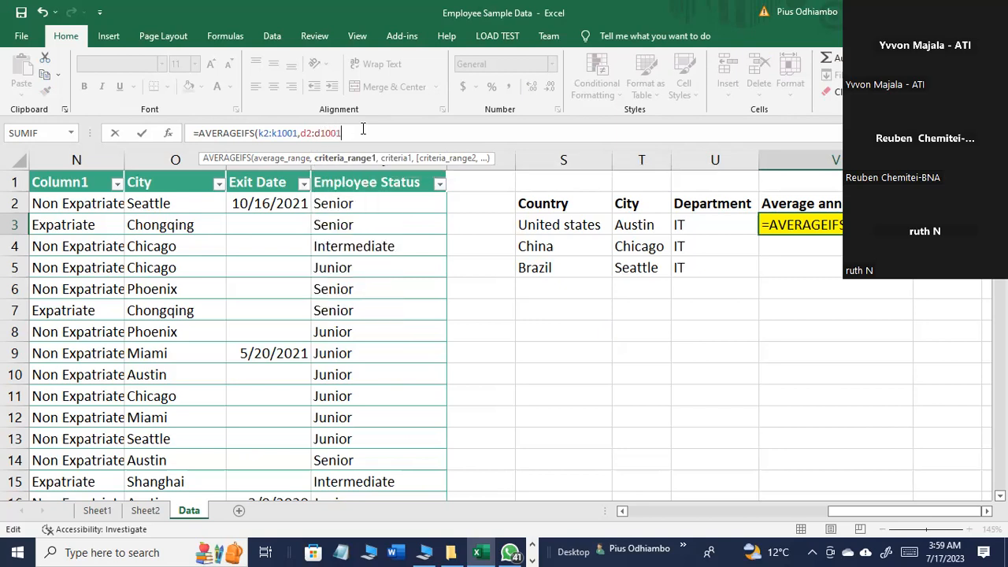
type(",")
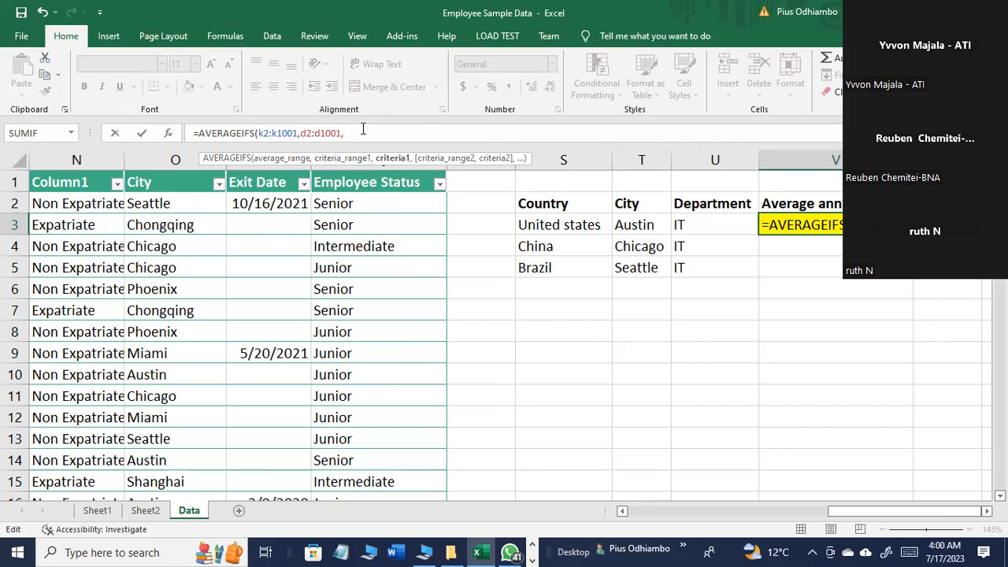
type("\"T")
Step: Enter "IT" as the criterion for the d2:d1001 range
key("BackSpace")
type("IT")
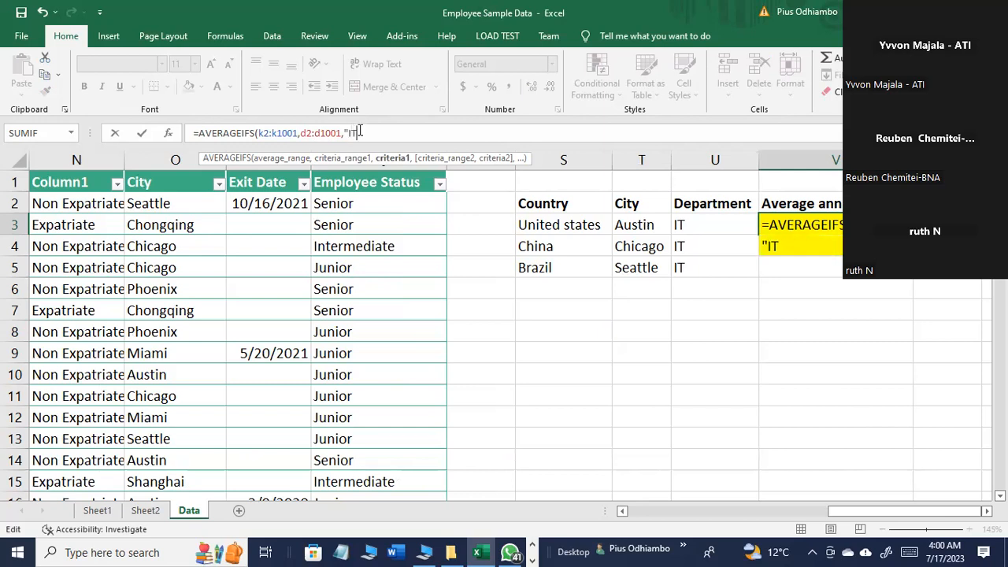
type("\",")
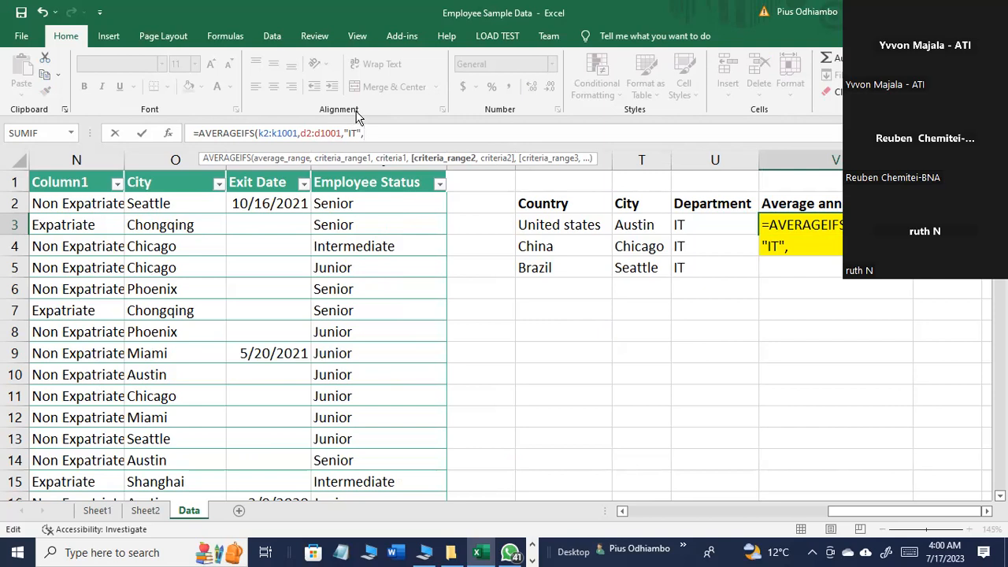
Step: Add 02:01001 as the second criteria range of the AVERAGEIFS formula
mouse_move(840, 512)
left_mouse_down()
mouse_move(704, 522)
mouse_move(845, 519)
left_mouse_up()
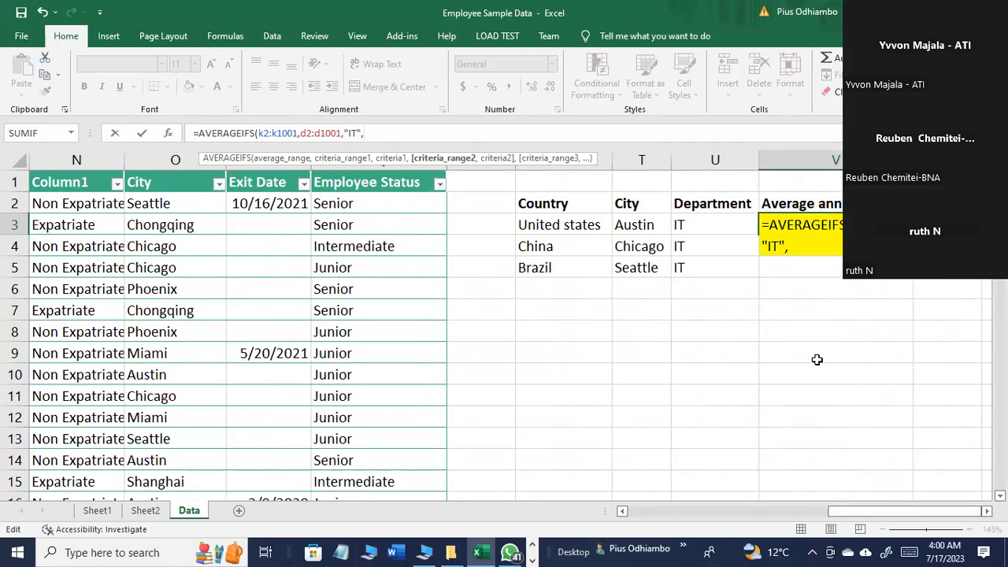
left_click(807, 246)
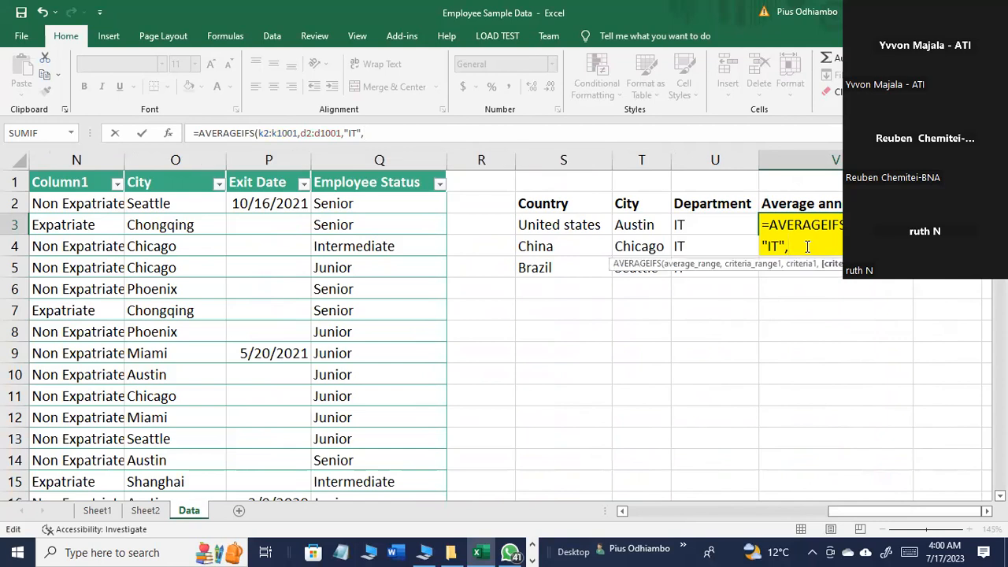
type("0")
type("2:O1001")
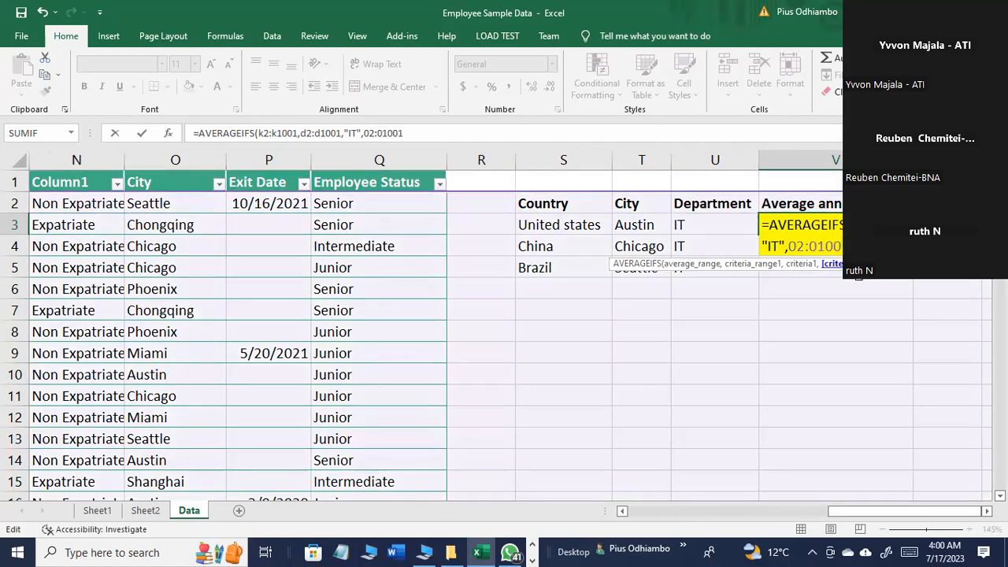
type(",")
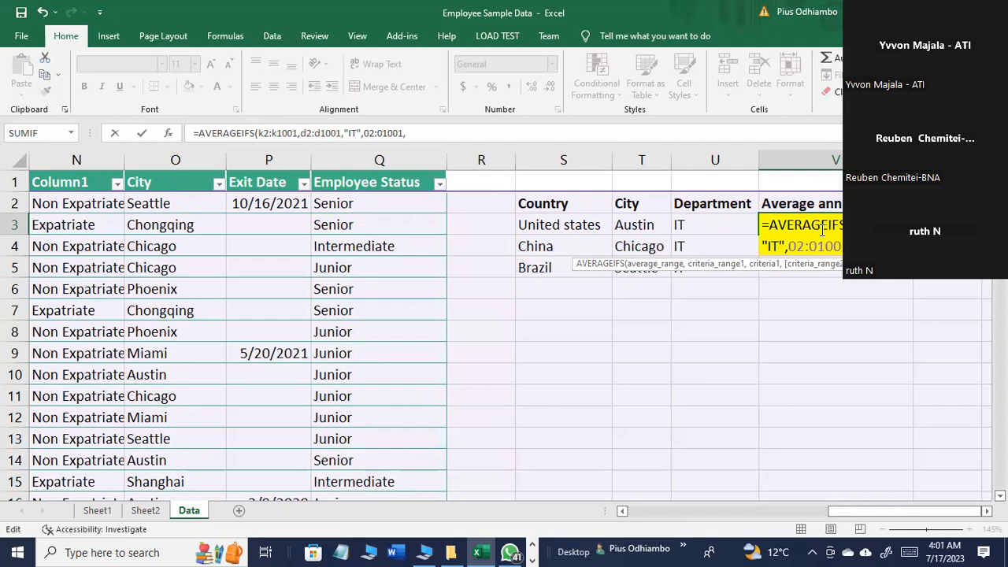
Step: Enter "Miami" as the criterion for the second criteria range
left_click_drag(868, 514, 859, 494)
type("Miami\",")
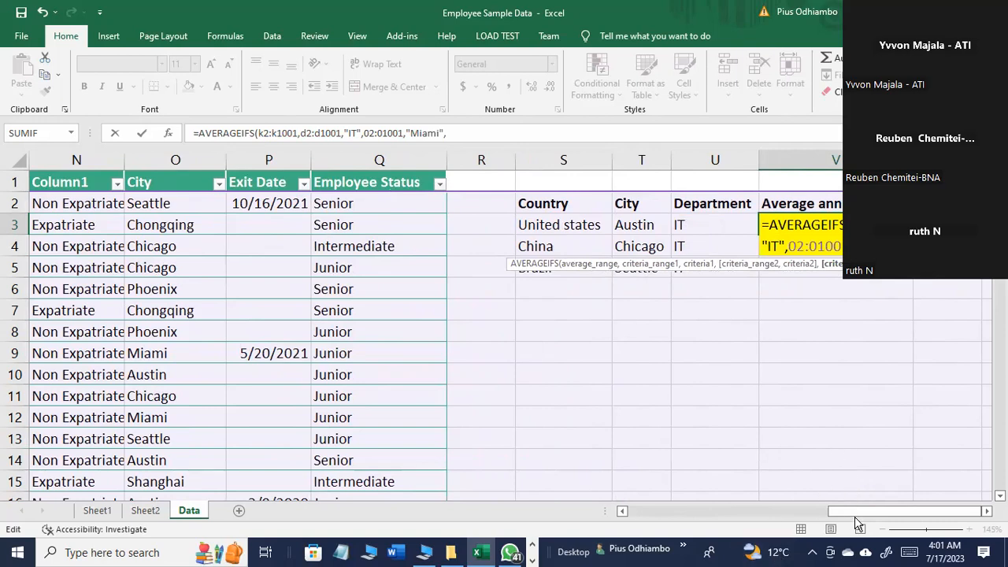
Step: Add m2:m1001 as the third criteria range of the AVERAGEIFS formula
left_click_drag(855, 515, 899, 496)
type("m2:1001")
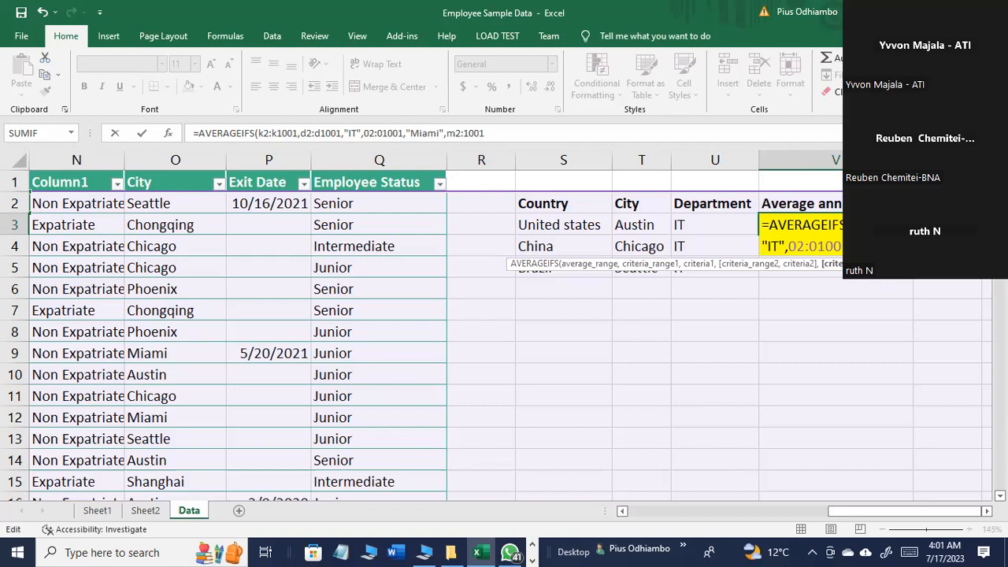
type("m1001")
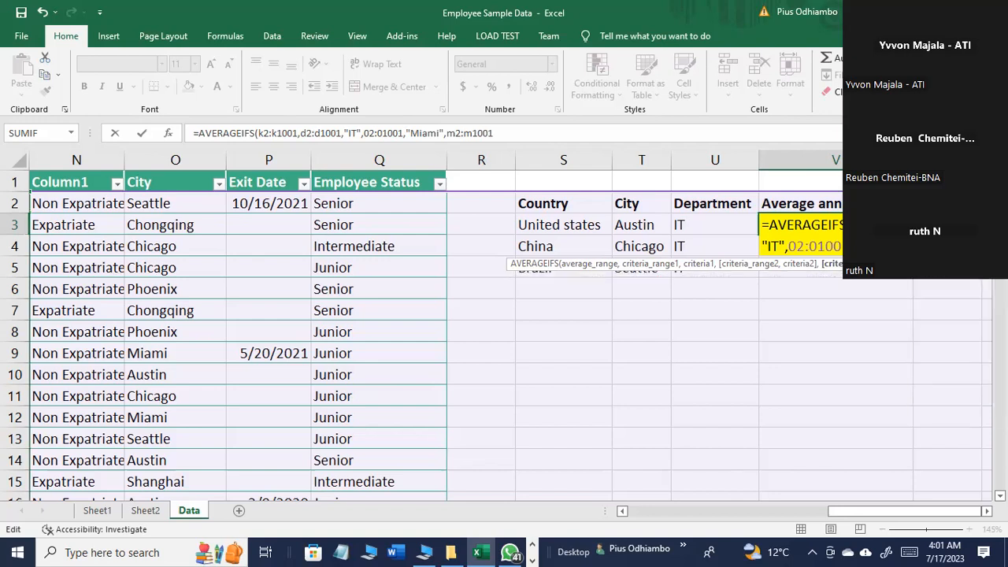
type(",")
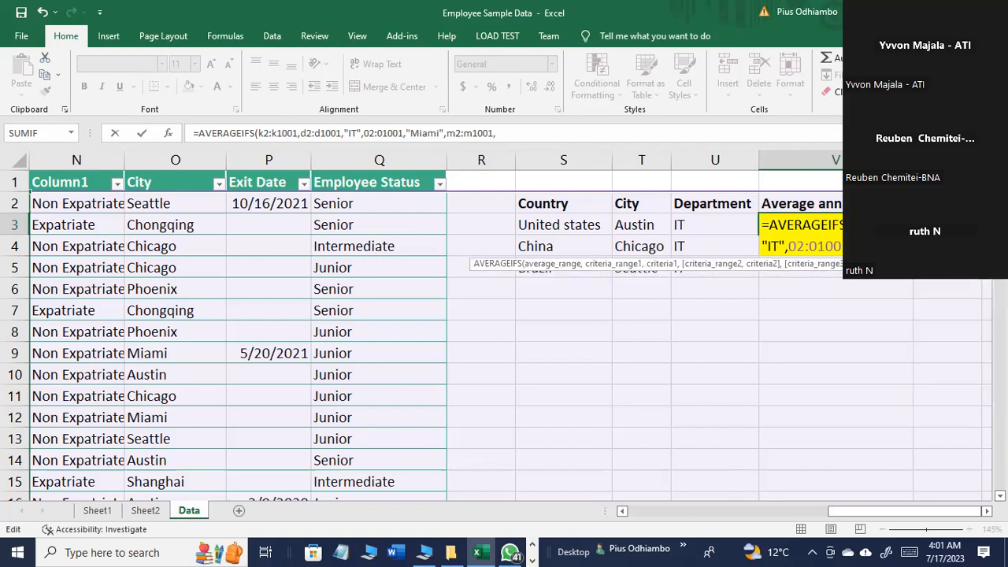
type("\"U")
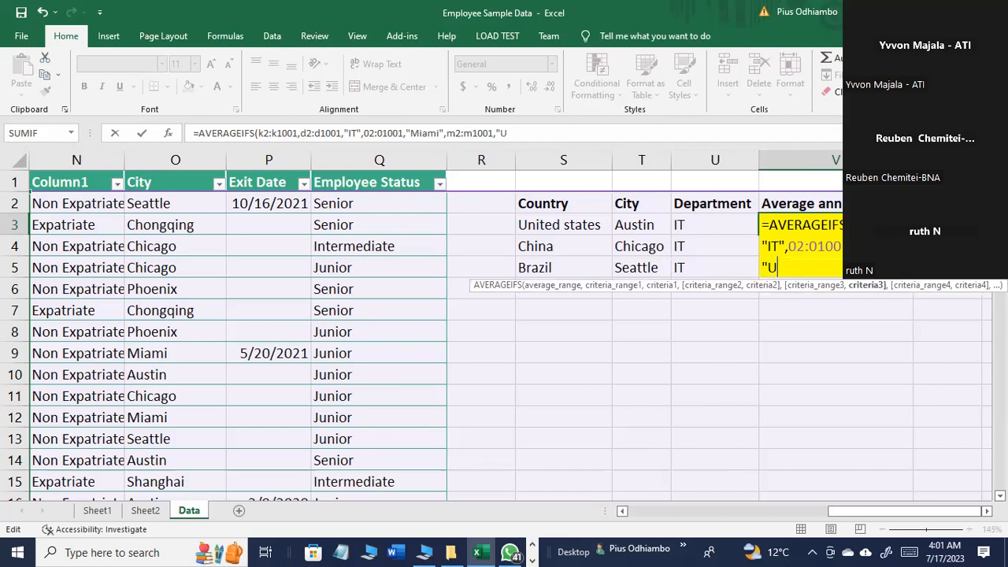
type("nited states")
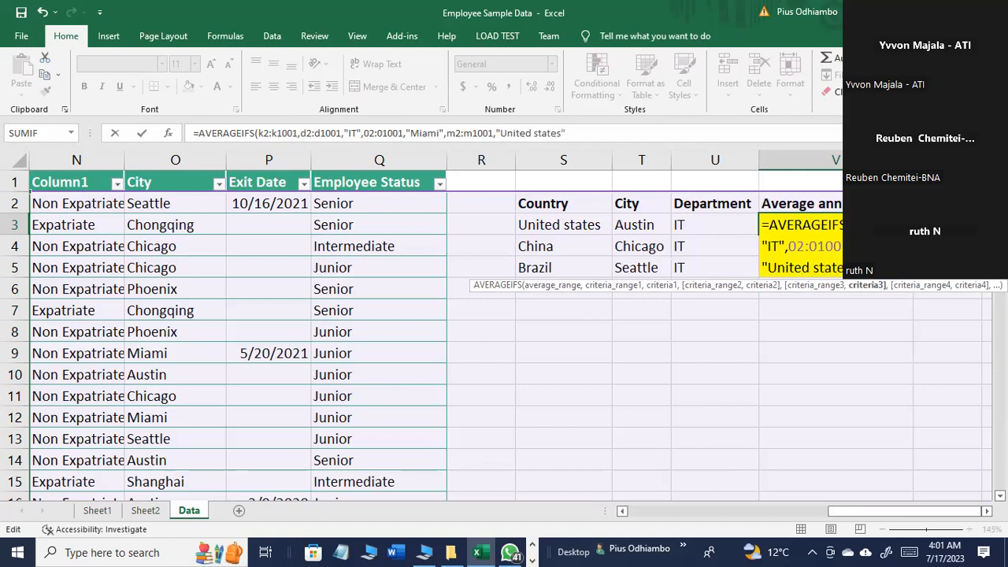
Step: Enter "United states" as the criterion for the third criteria range and complete the AVERAGEIFS formula in V3
type("\")")
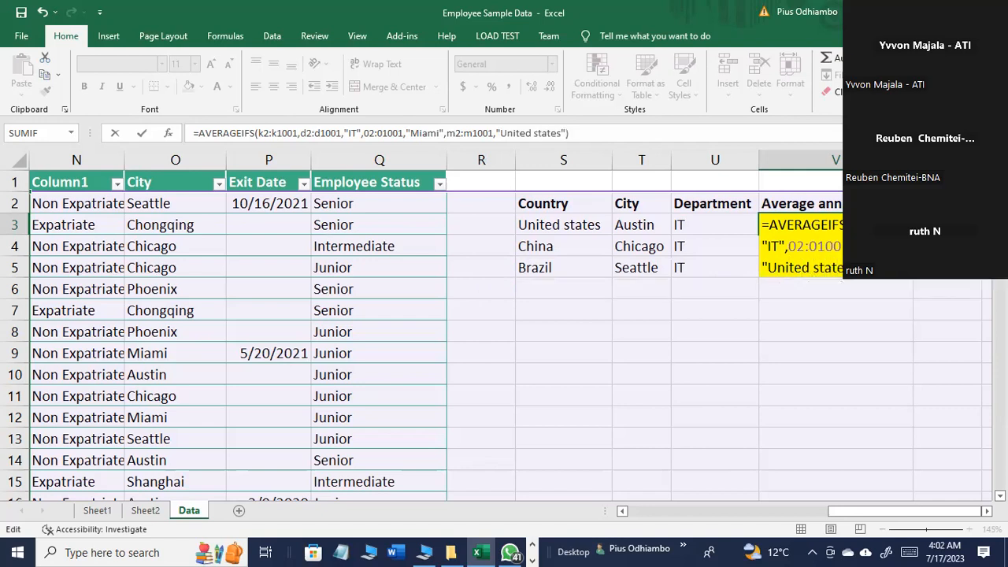
key("Return")
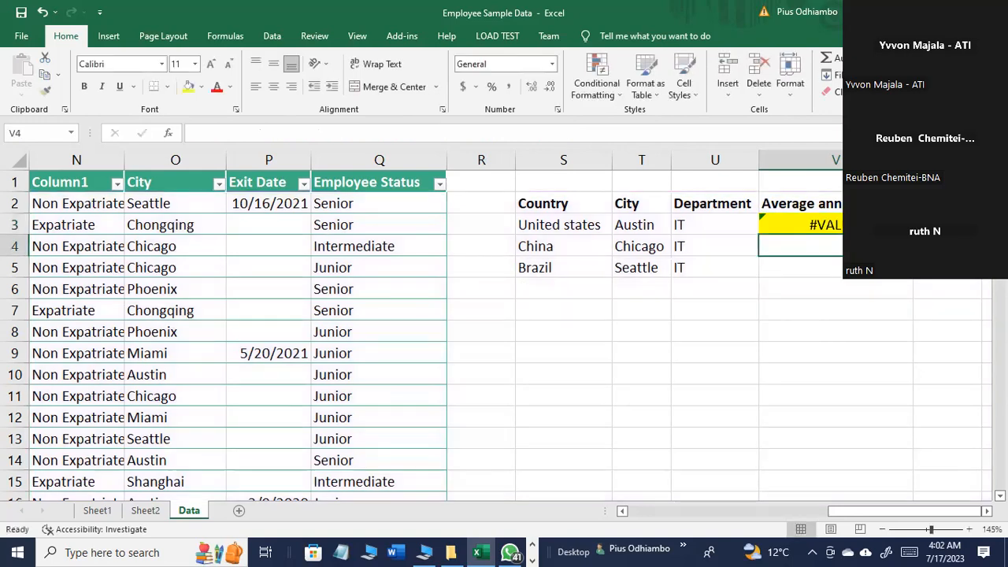
Step: Correct the second criteria range of the AVERAGEIFS formula in V3 to O2:O1001, using the column letter O instead of zeros
left_click(800, 226)
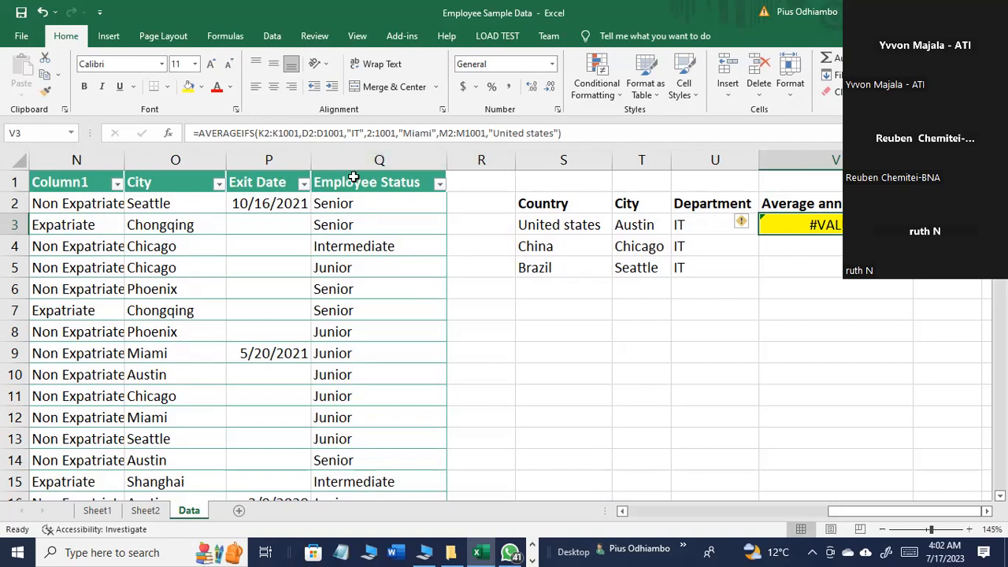
left_click(368, 134)
type("o")
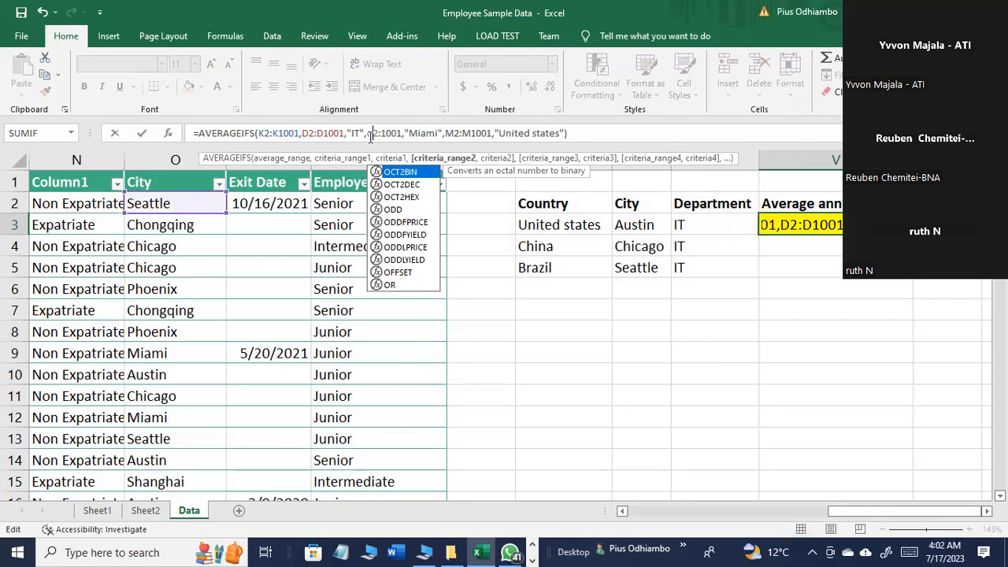
key("BackSpace")
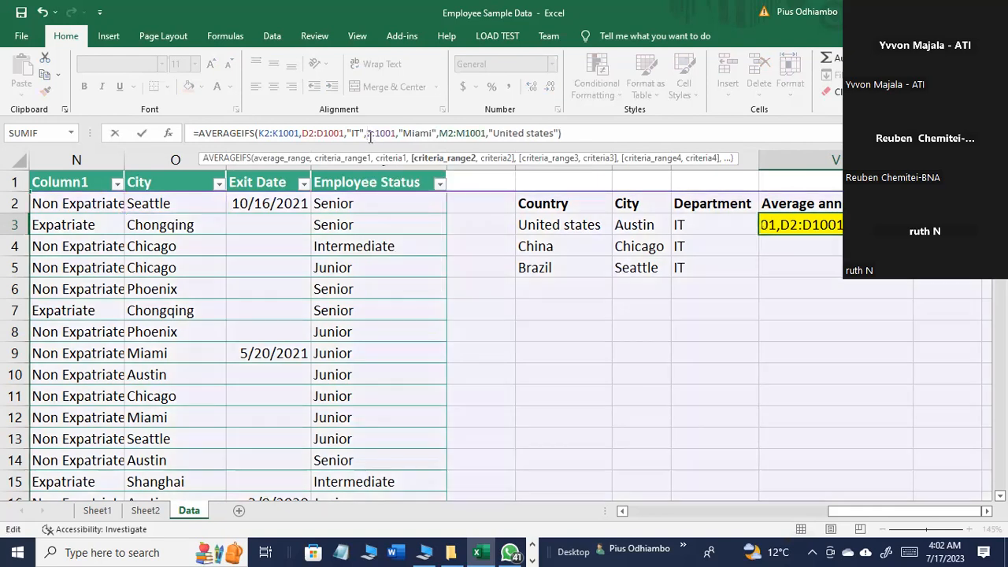
type("o")
left_click(380, 133)
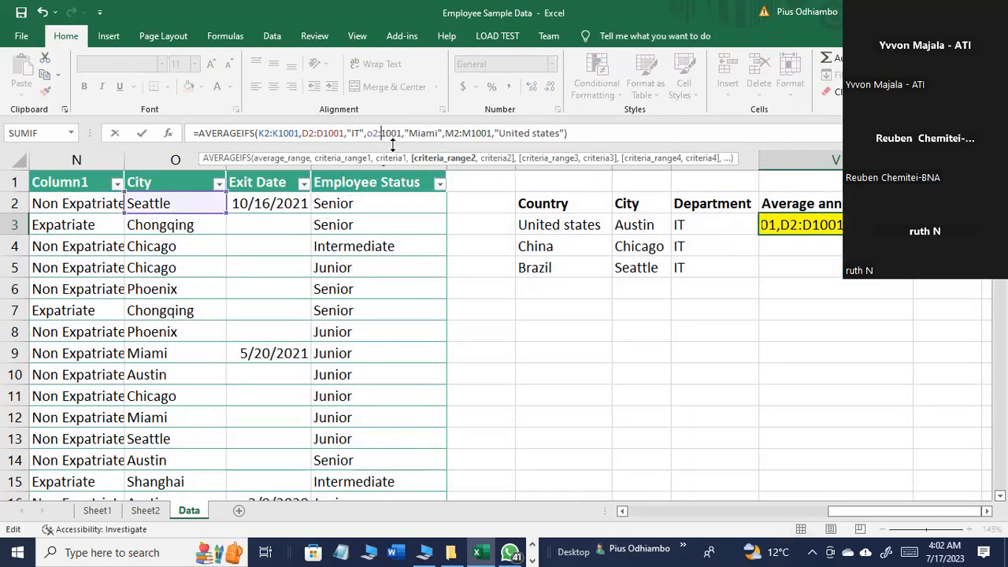
type("o")
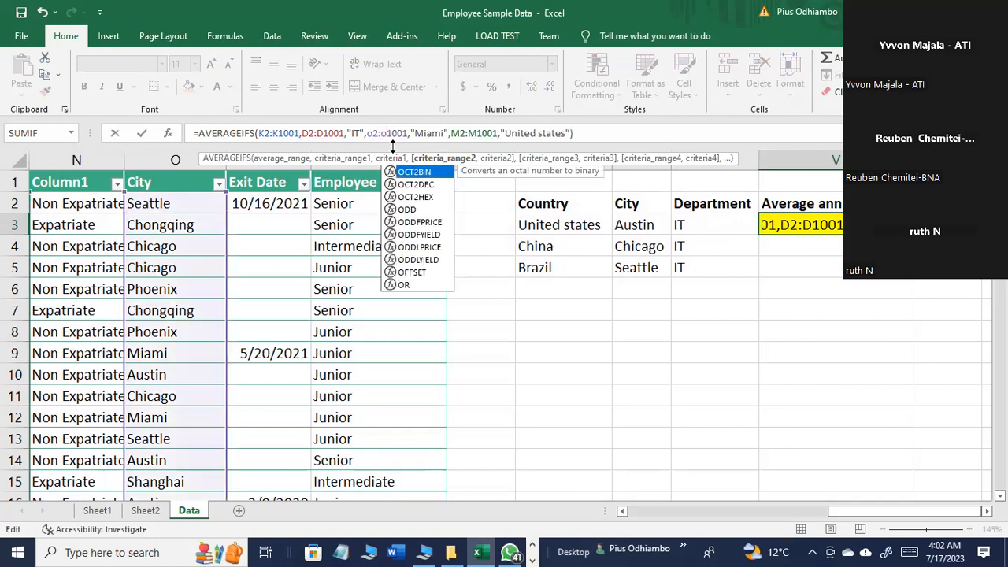
key("Return")
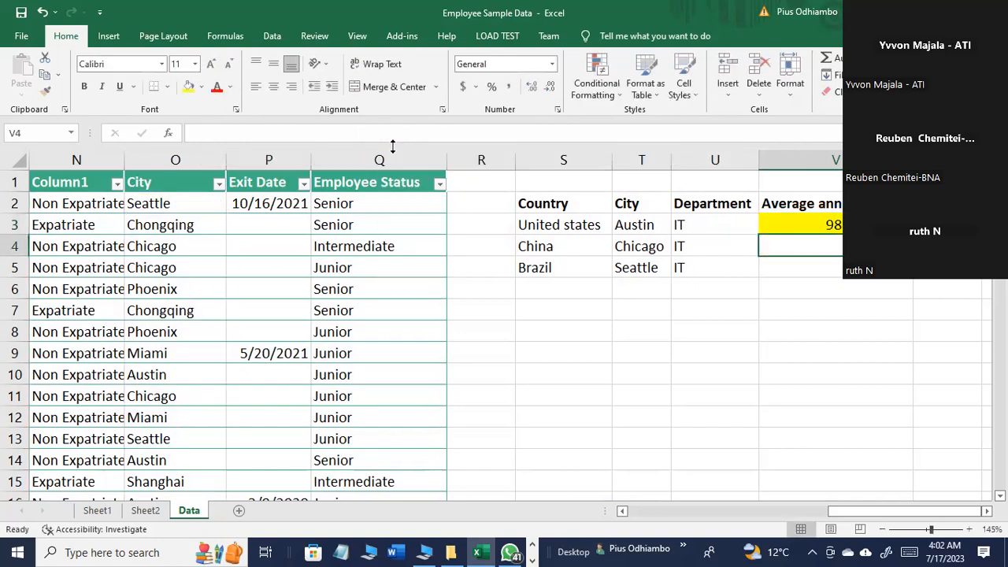
Step: Copy the full text of the AVERAGEIFS formula in V3
left_click(835, 225)
left_click_drag(580, 133, 114, 142)
key("ctrl+c")
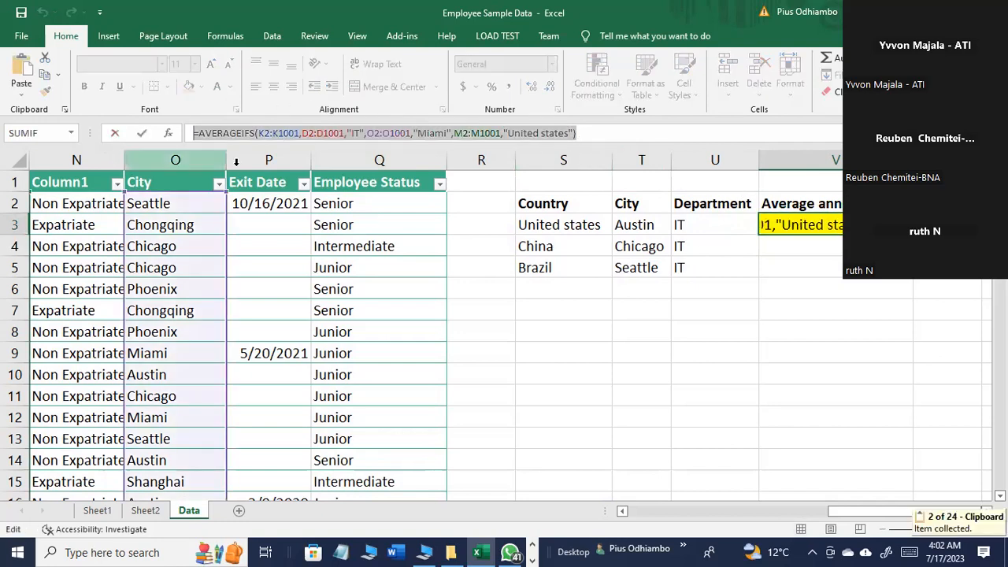
left_click(530, 558)
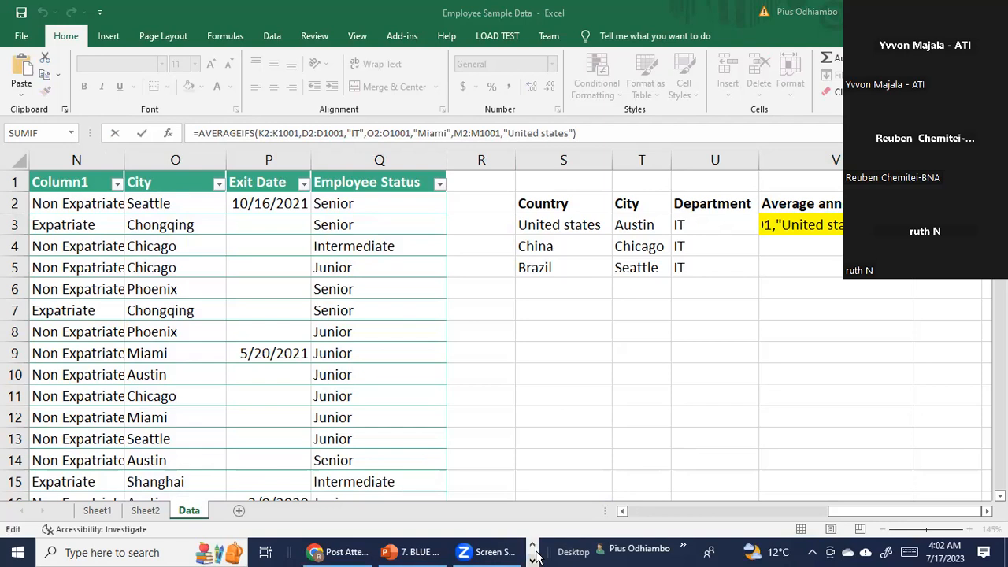
left_click(532, 547)
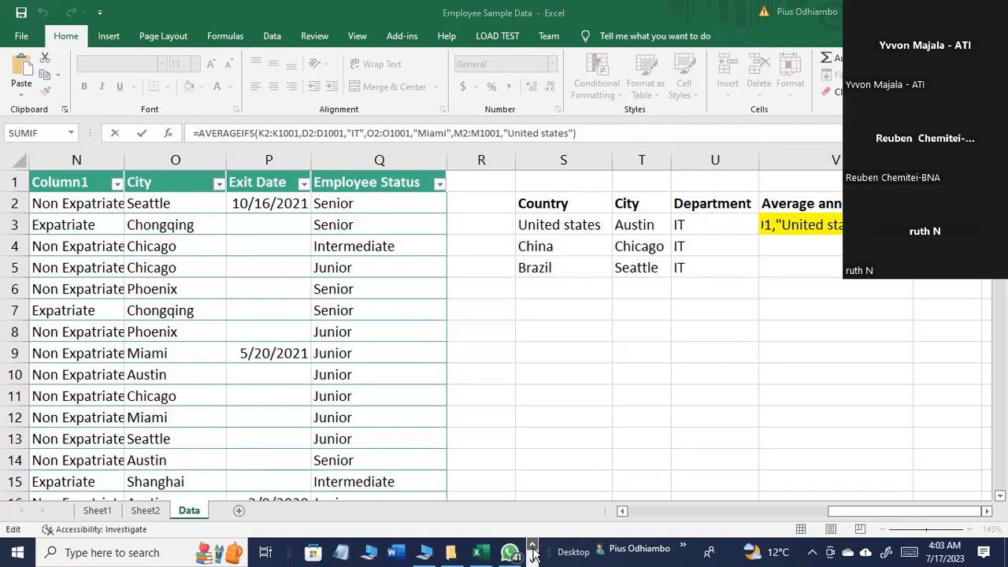
left_click(476, 552)
left_click(430, 411)
left_click(522, 374)
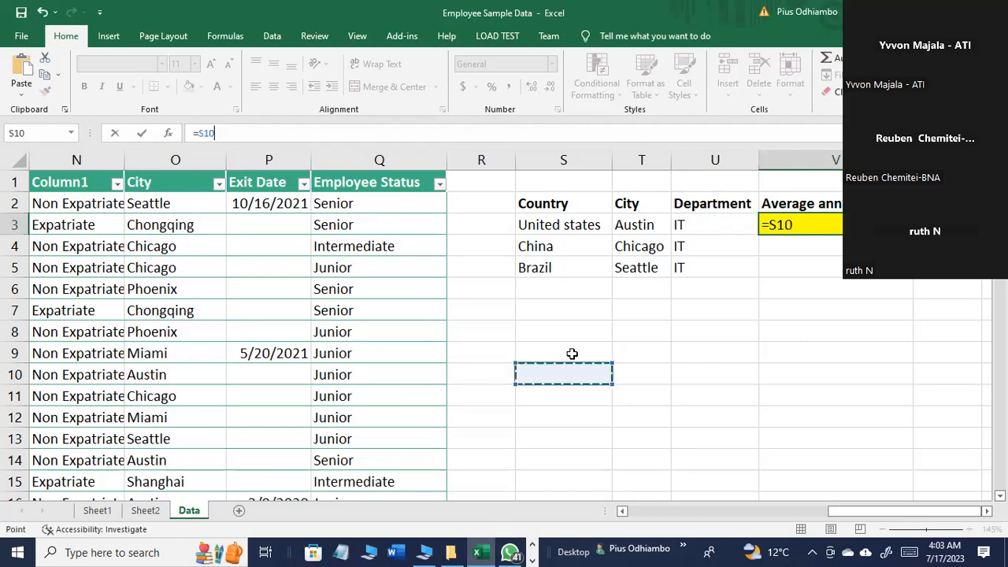
Step: Switch to WhatsApp and send the copied AVERAGEIFS formula to the Excel- N. America group
mouse_move(512, 555)
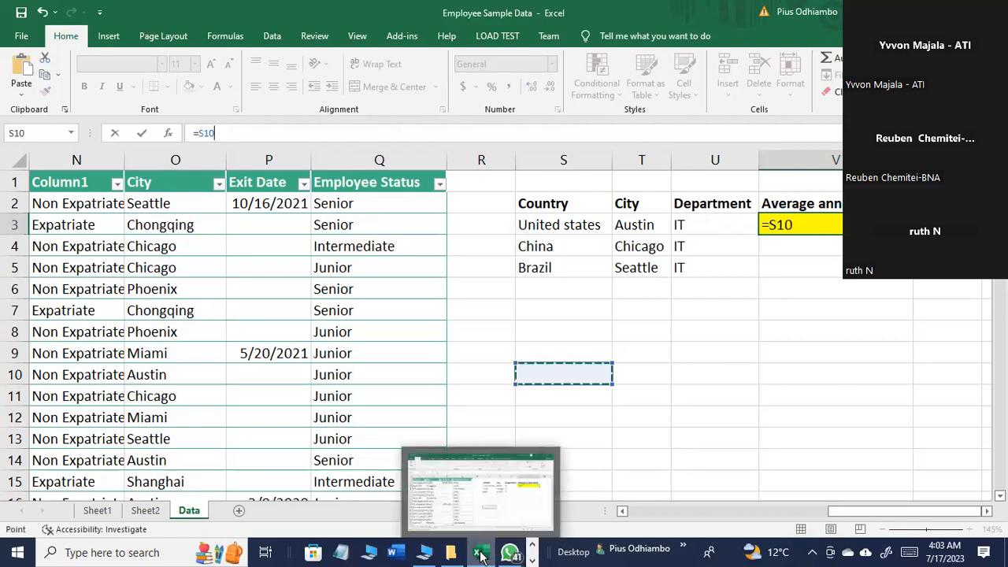
left_click(510, 555)
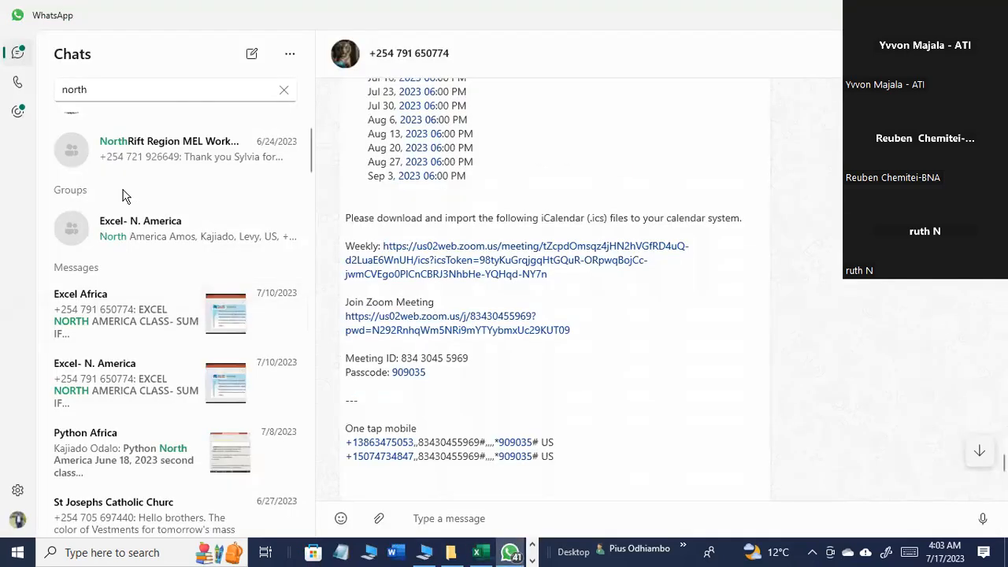
left_click(134, 244)
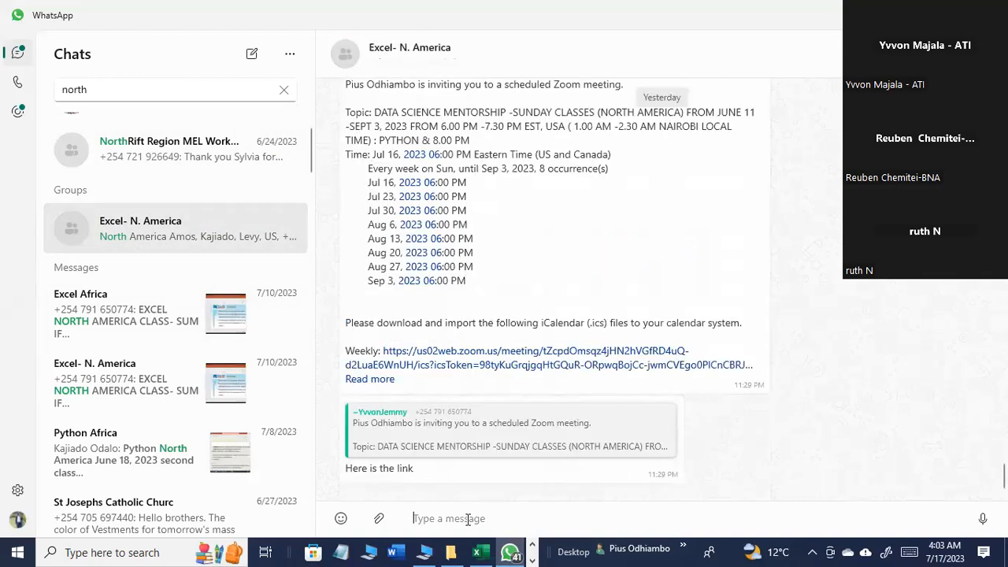
key("ctrl+v")
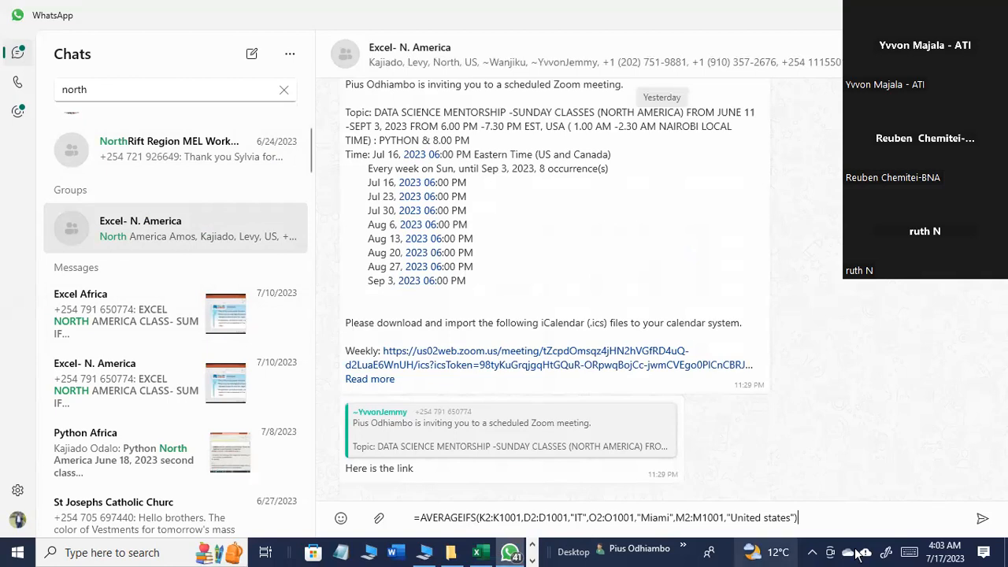
left_click(982, 518)
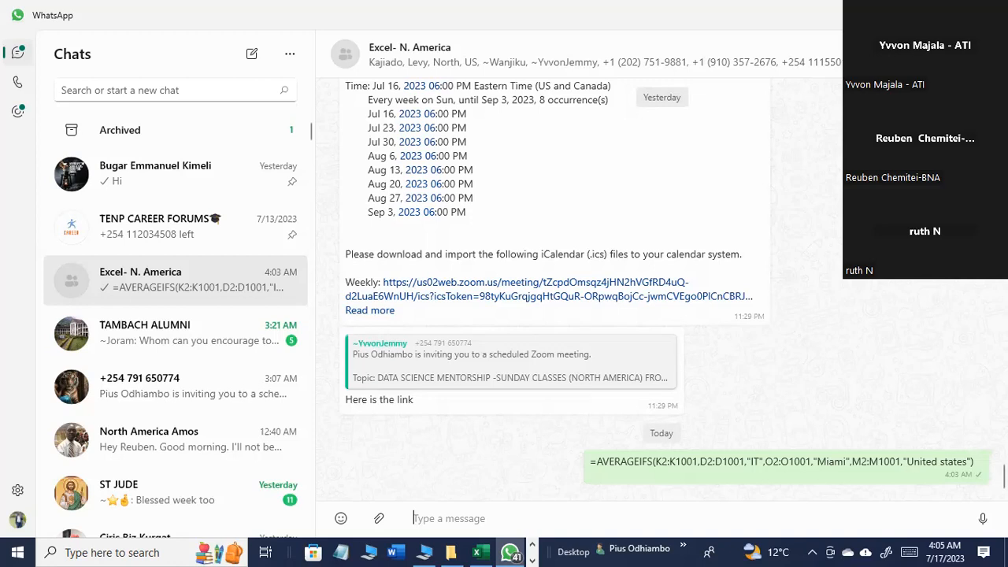
Step: Return to the Excel workbook, undo the accidental =S10 entry in V3 and select that cell again
left_click(922, 13)
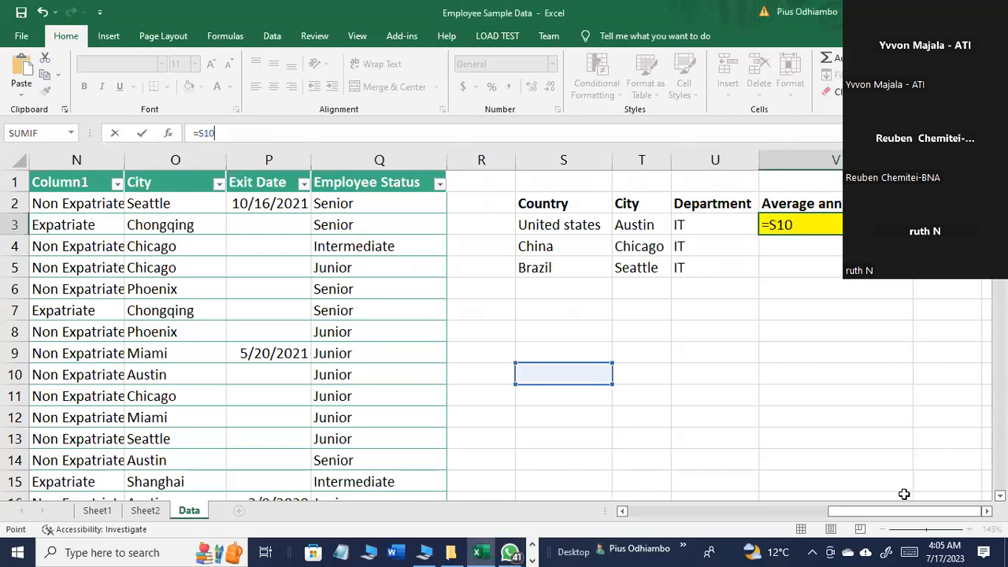
key("Return")
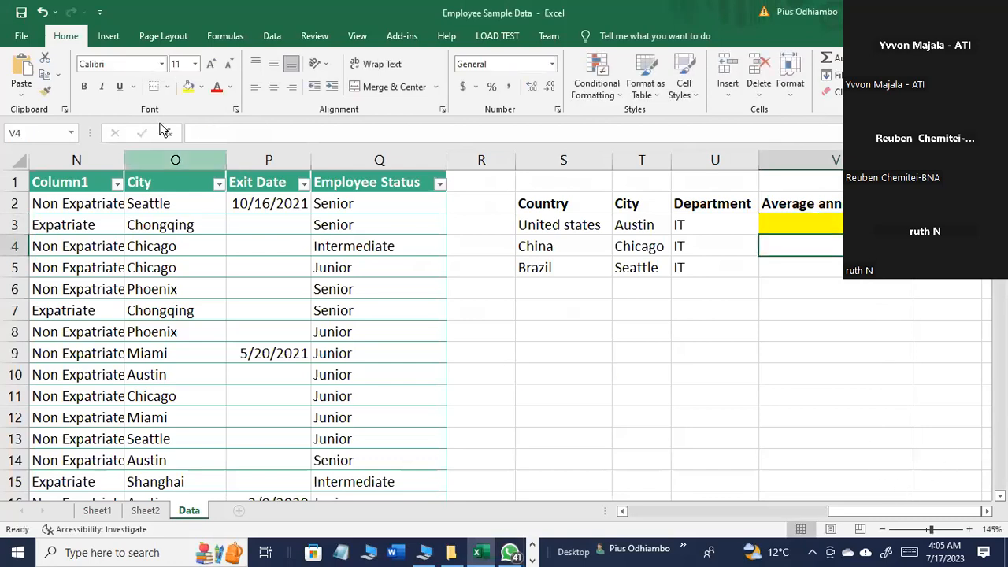
left_click(42, 12)
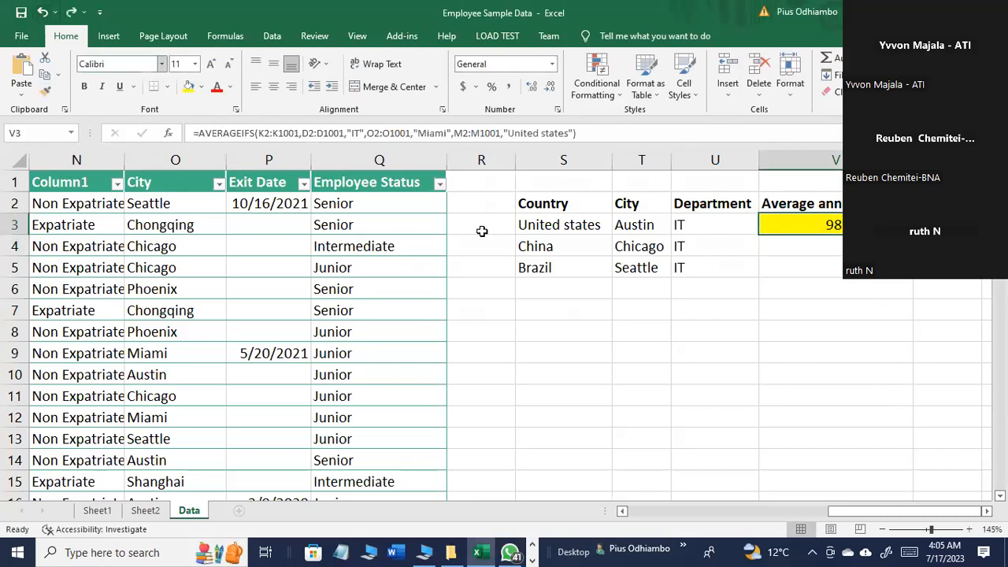
left_click(813, 346)
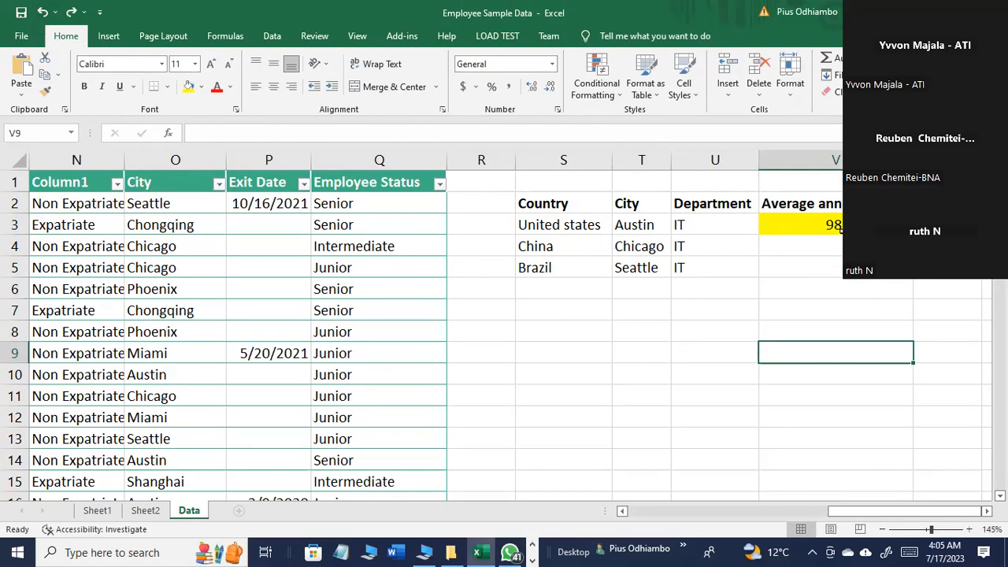
left_click(800, 225)
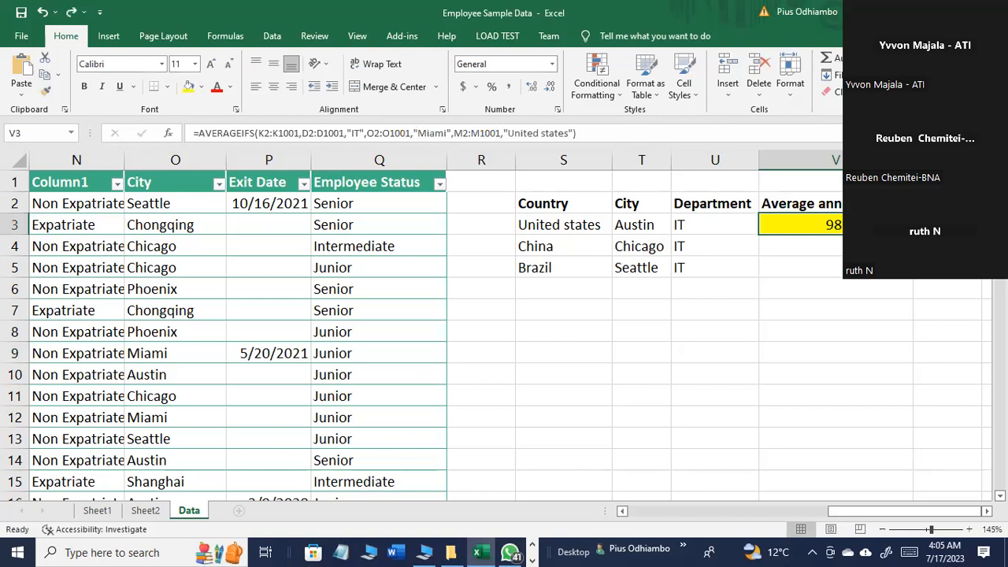
Step: Switch to the PowerPoint presentation and open slide 52 with the AVERAGEIFS vehicle data example
left_click(533, 559)
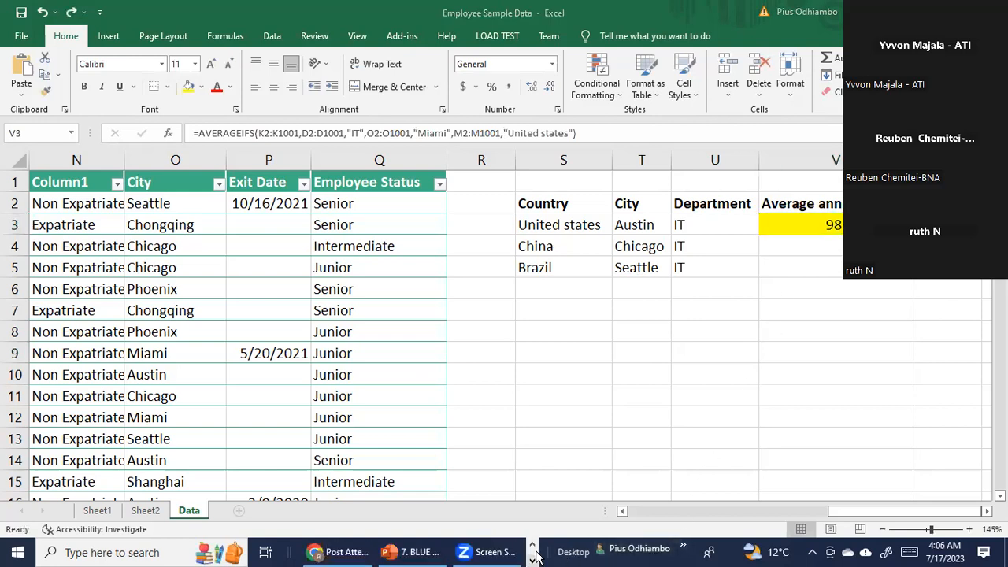
left_click(415, 553)
left_click(77, 362)
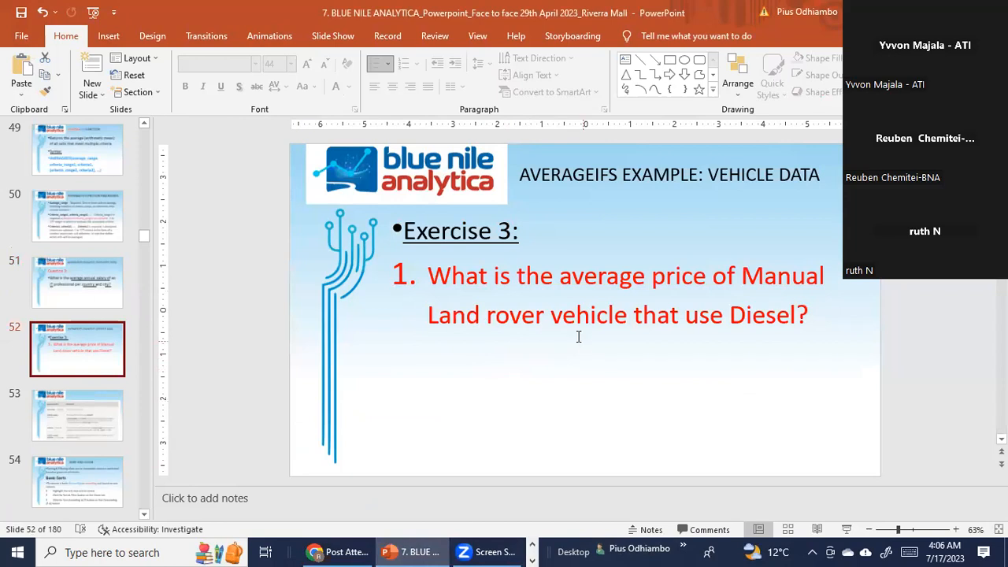
Step: Examine the Exercise 3 question about the average price of Manual Land rover vehicles that use Diesel
left_click(489, 302)
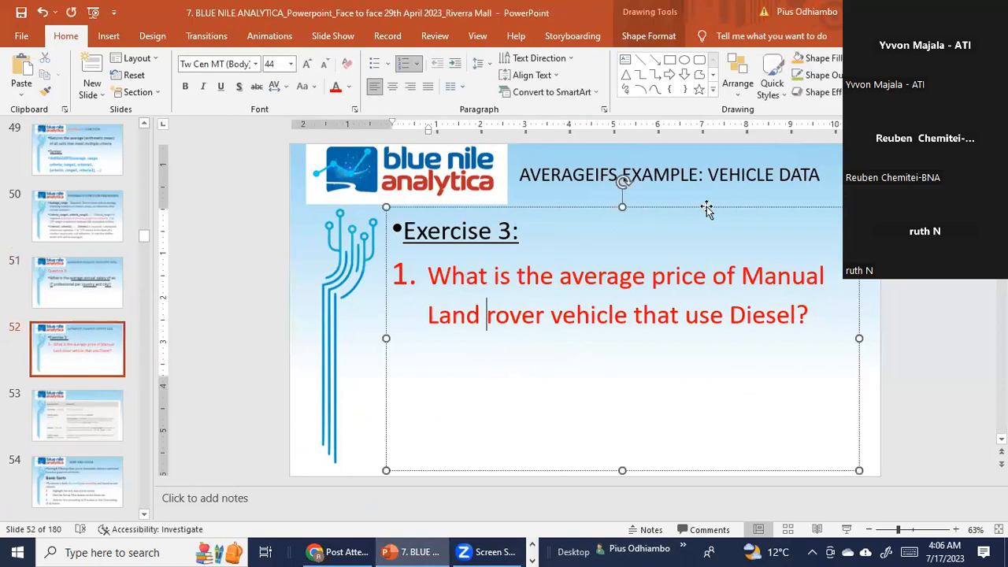
left_click_drag(797, 319, 452, 285)
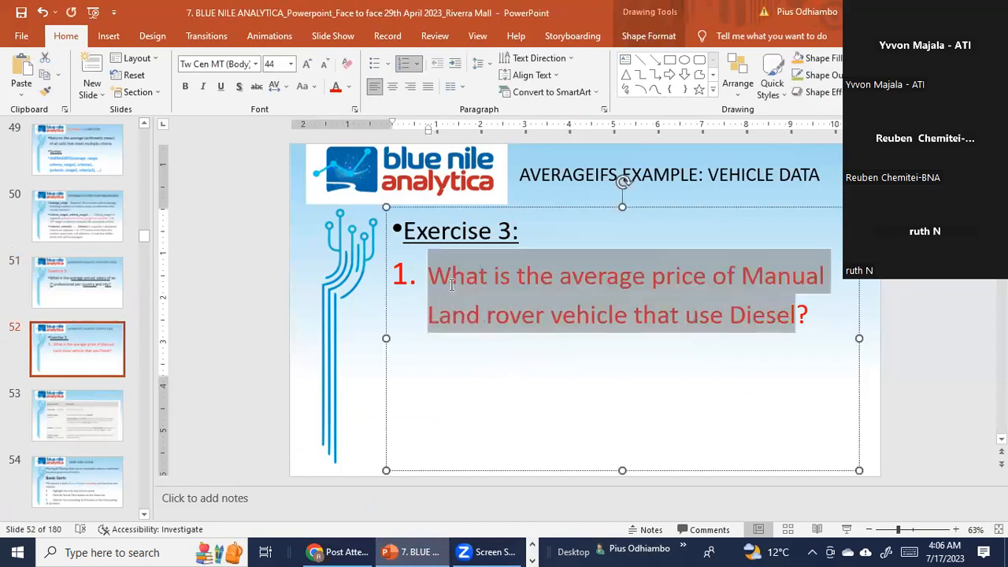
left_click(510, 276)
left_click_drag(810, 321, 501, 295)
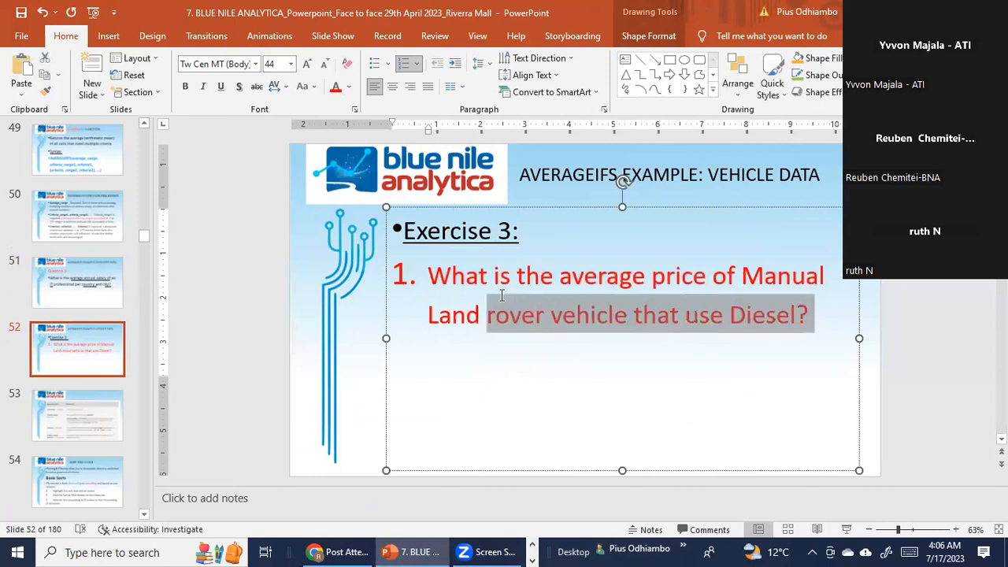
triple_click(502, 295)
left_click(671, 298)
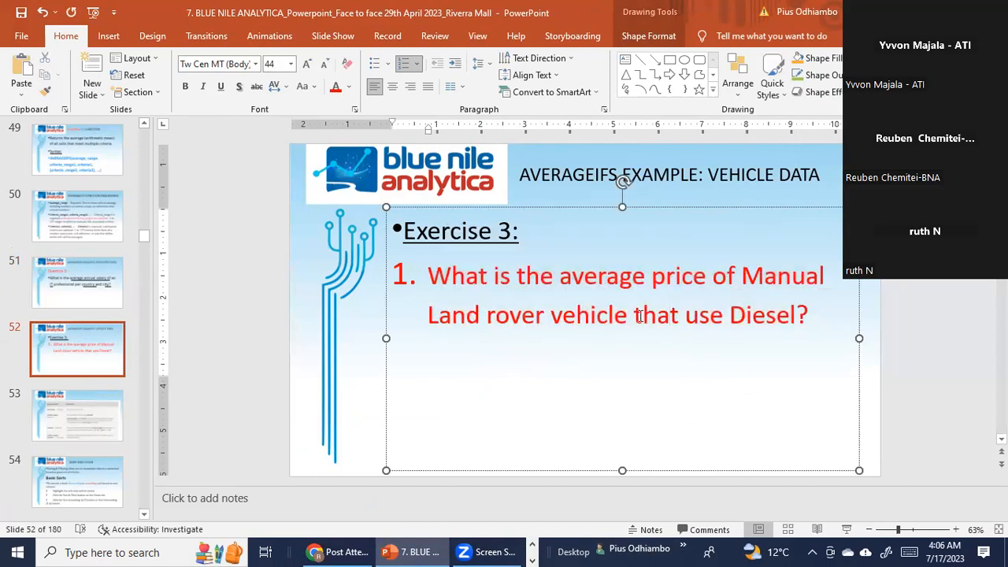
left_click_drag(796, 321, 508, 283)
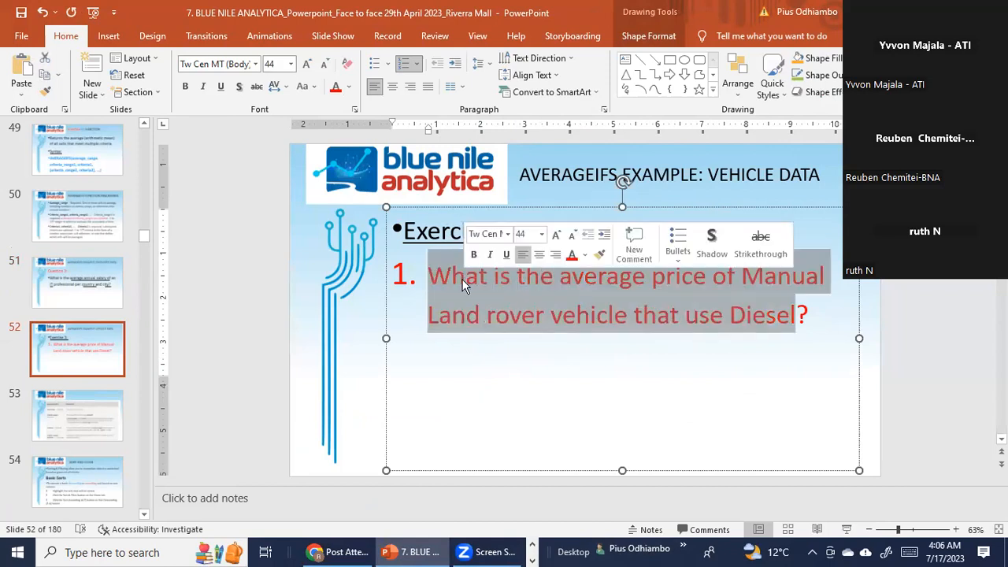
left_click(536, 311)
left_click(633, 315)
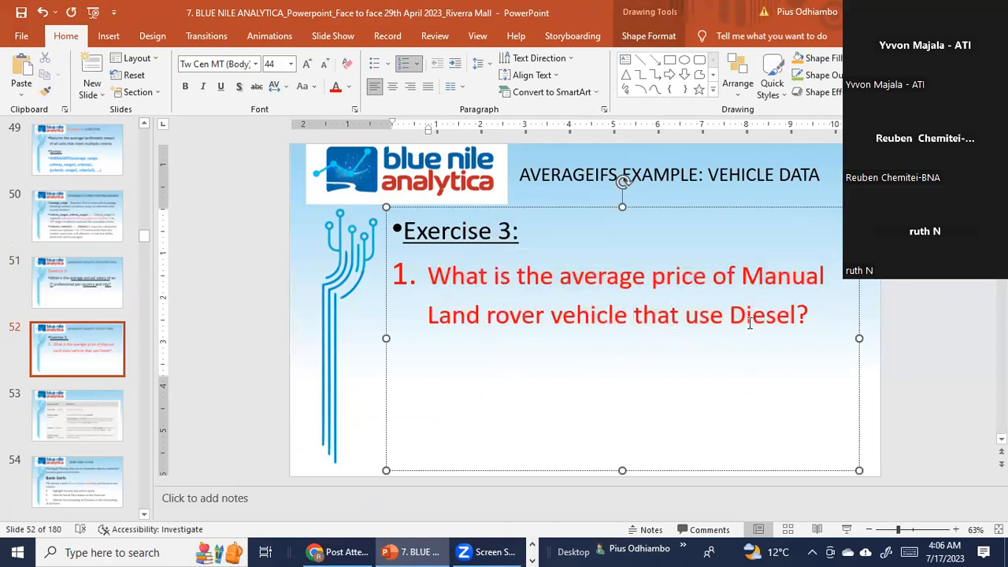
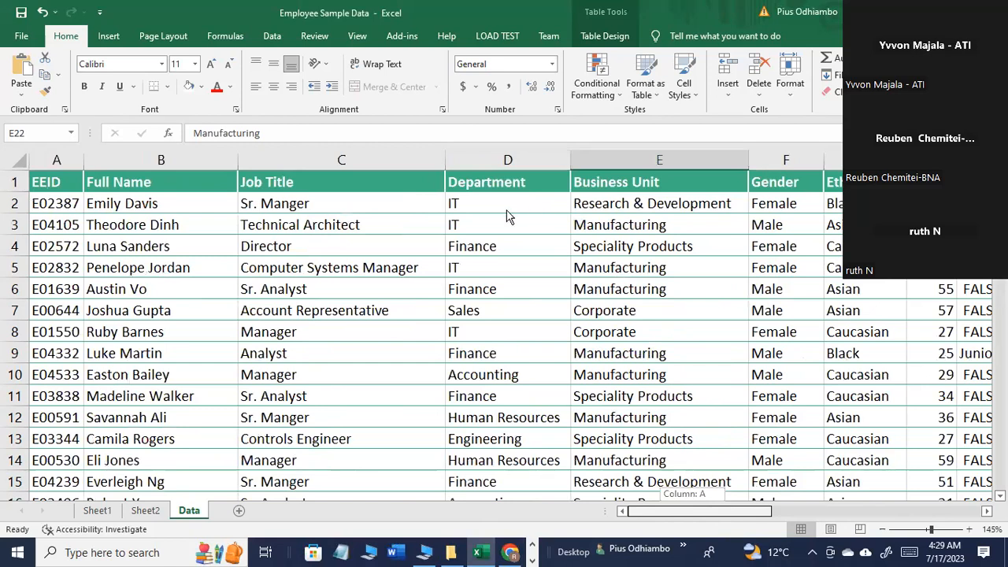
Step: Examine the individual records in the employee table, highlighting rows 2 and 3 as examples
left_click(16, 204)
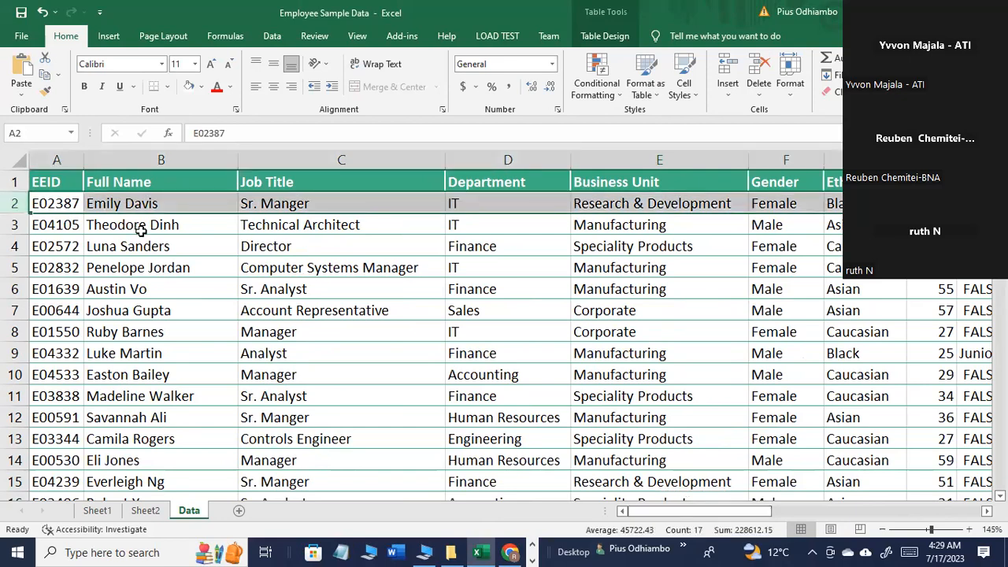
left_click(15, 226)
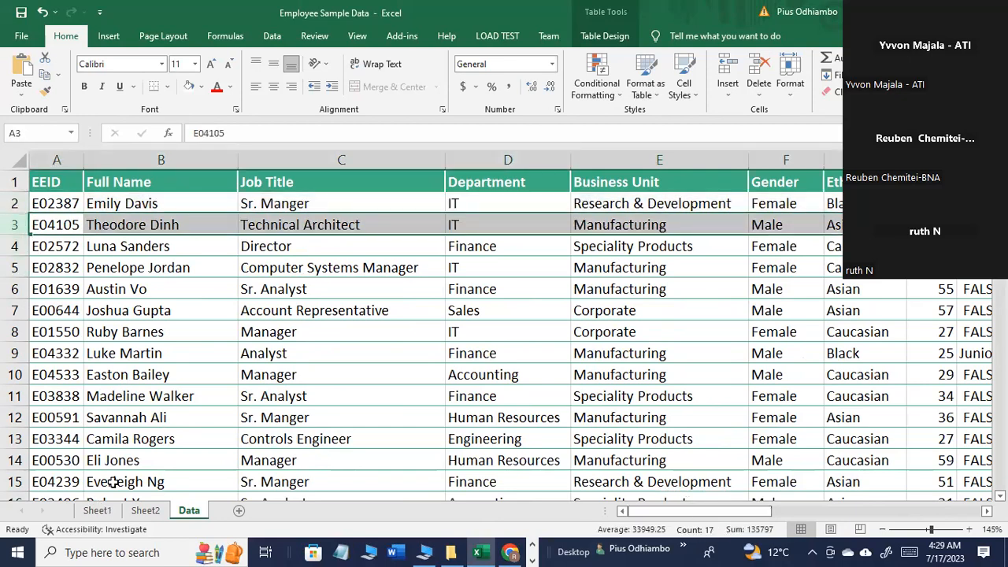
scroll(158, 418, "down", 3)
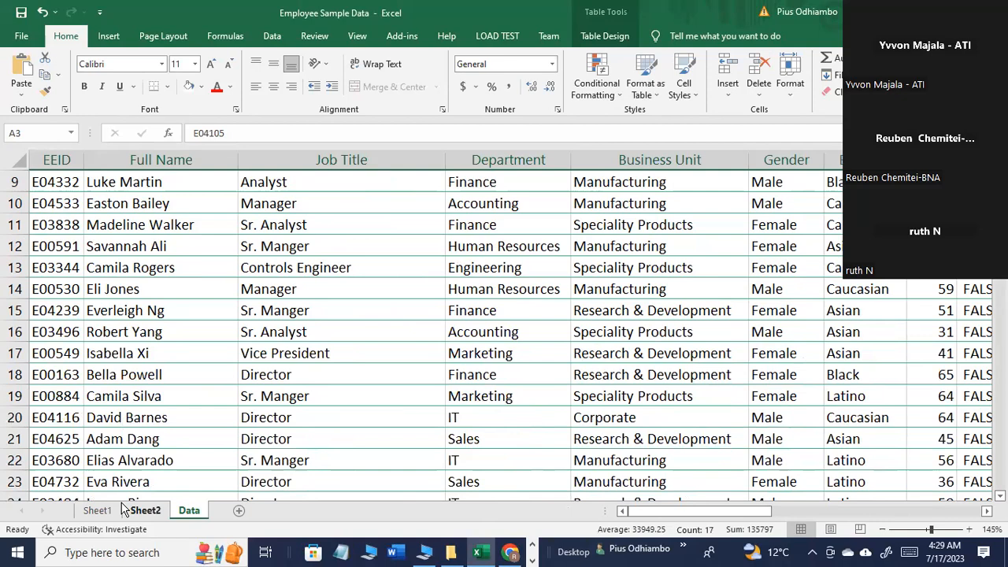
scroll(122, 509, "up", 3)
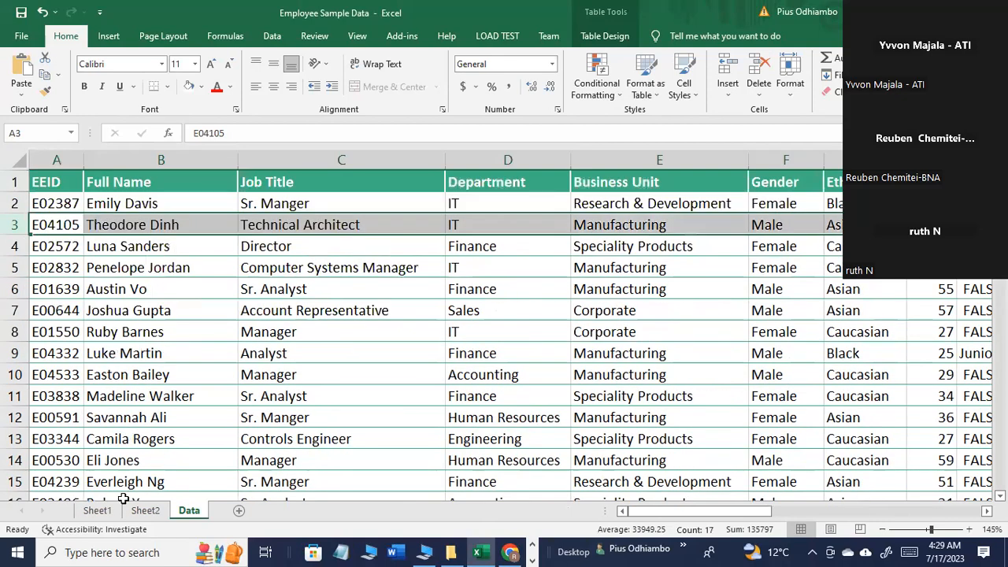
left_click(313, 416)
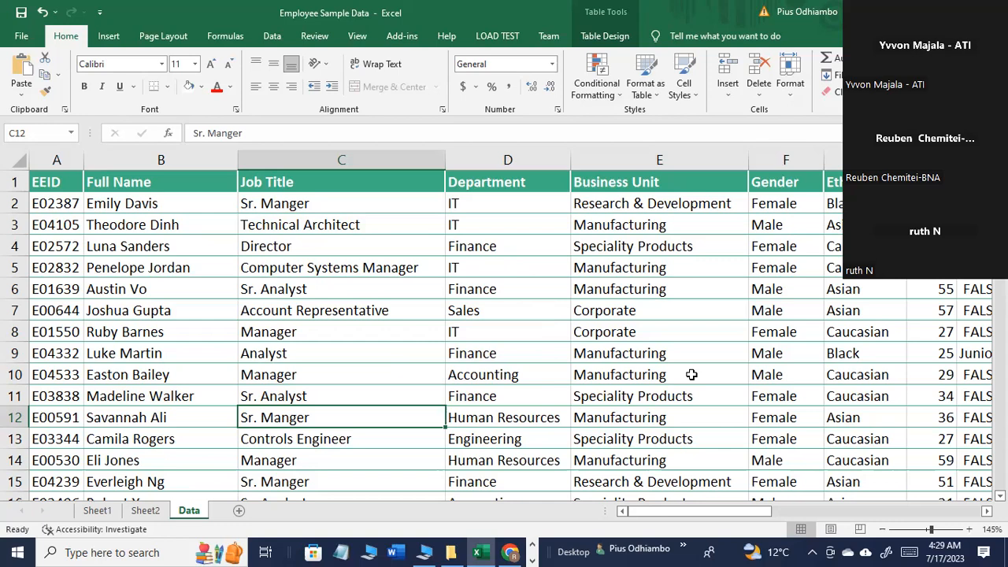
Step: Examine the order of the entries in the Department column, highlighting the column and a few of its cells
left_click(535, 155)
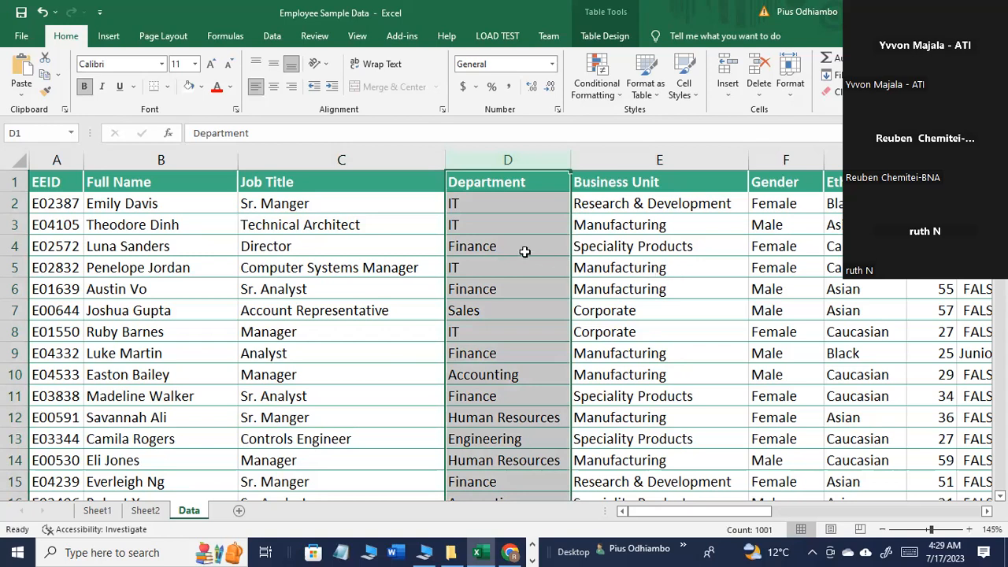
left_click(499, 227)
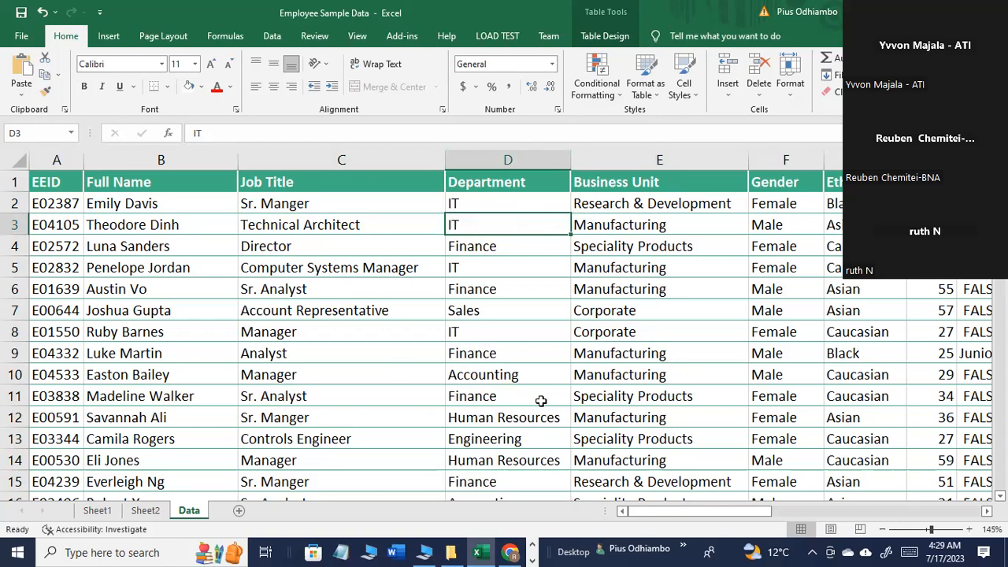
left_click(511, 184)
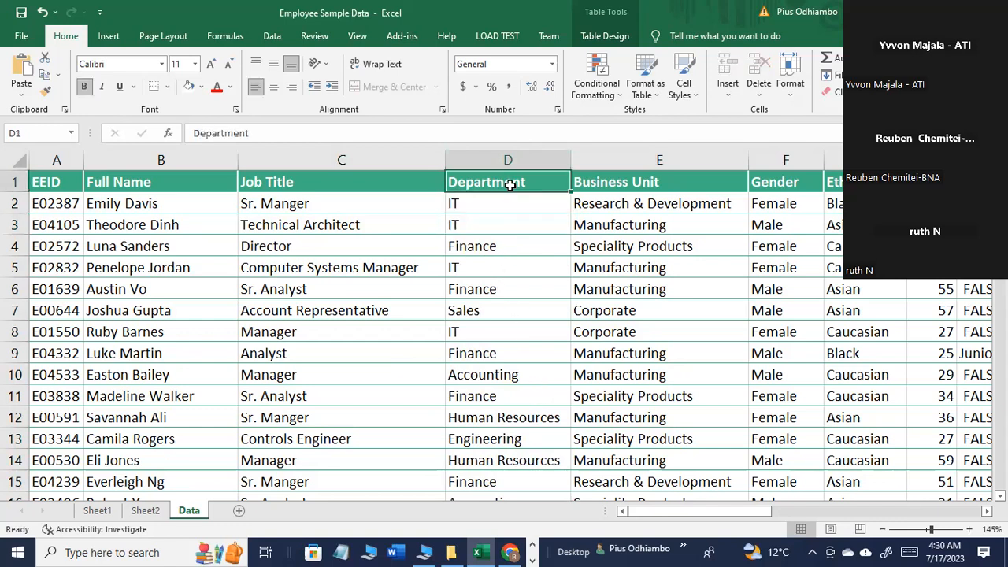
left_click(511, 224)
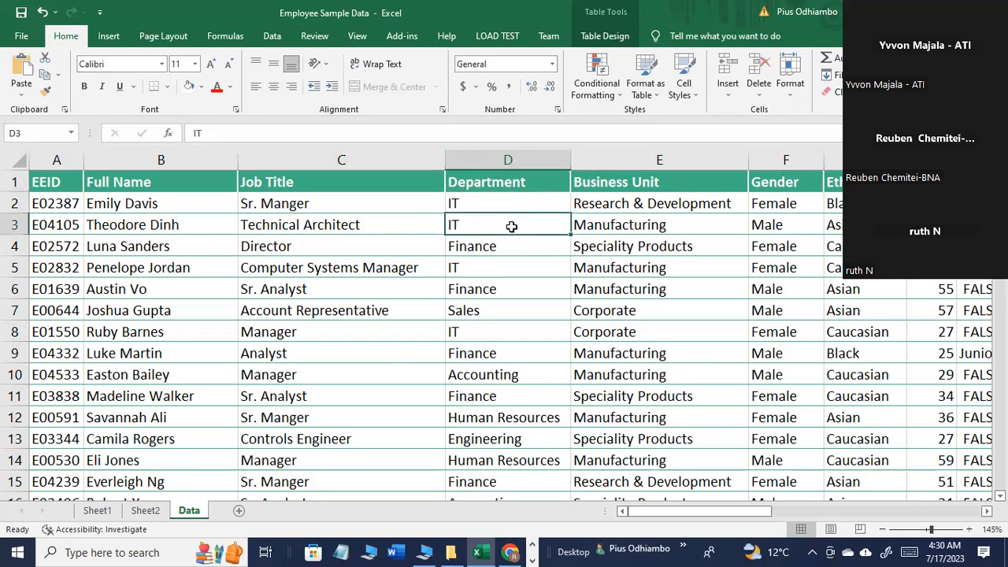
left_click(511, 417)
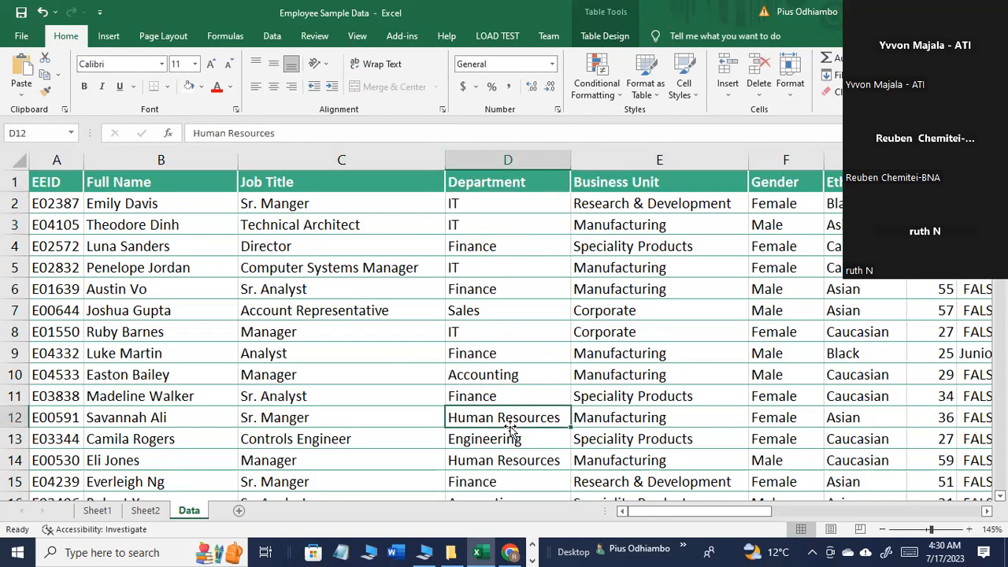
left_click(510, 161)
left_click(510, 331)
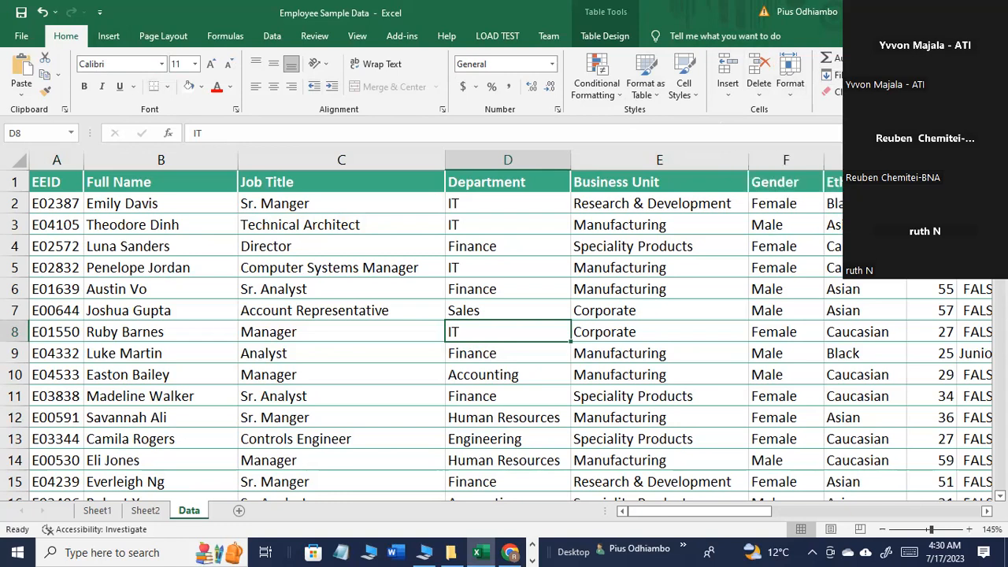
Step: Fill row 10 of the employee table with the standard Orange colour
left_click(864, 288)
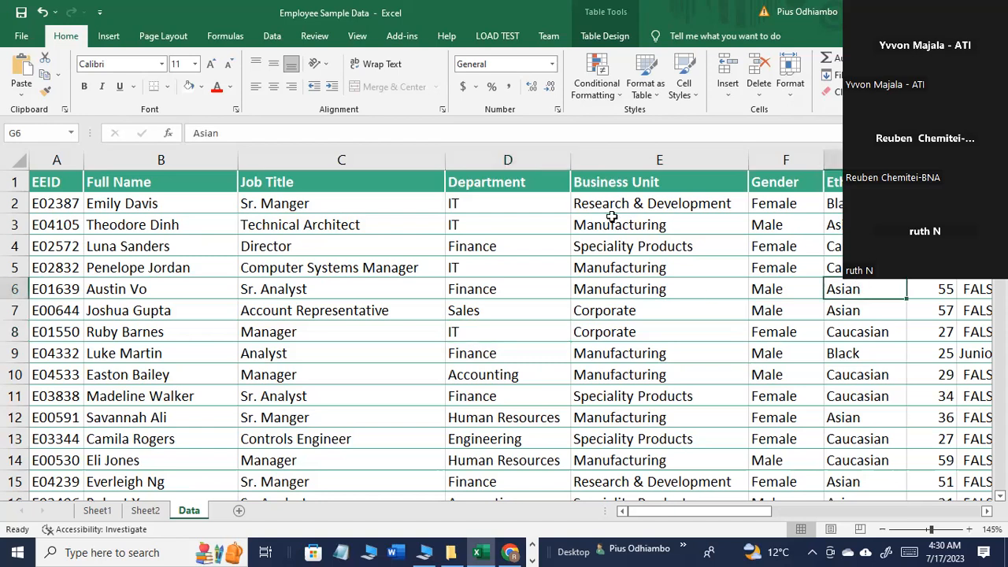
left_click(16, 374)
left_click(201, 87)
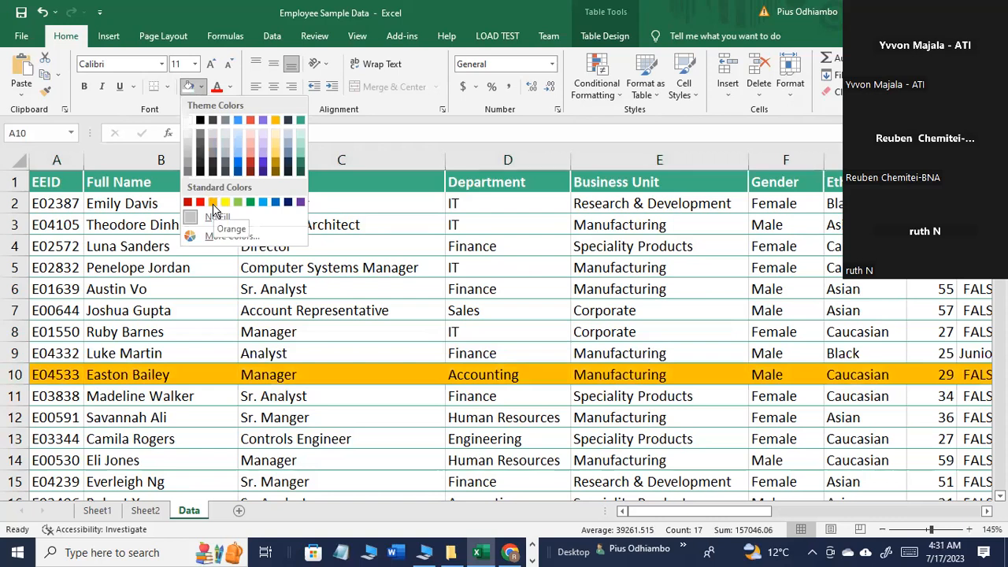
left_click(213, 203)
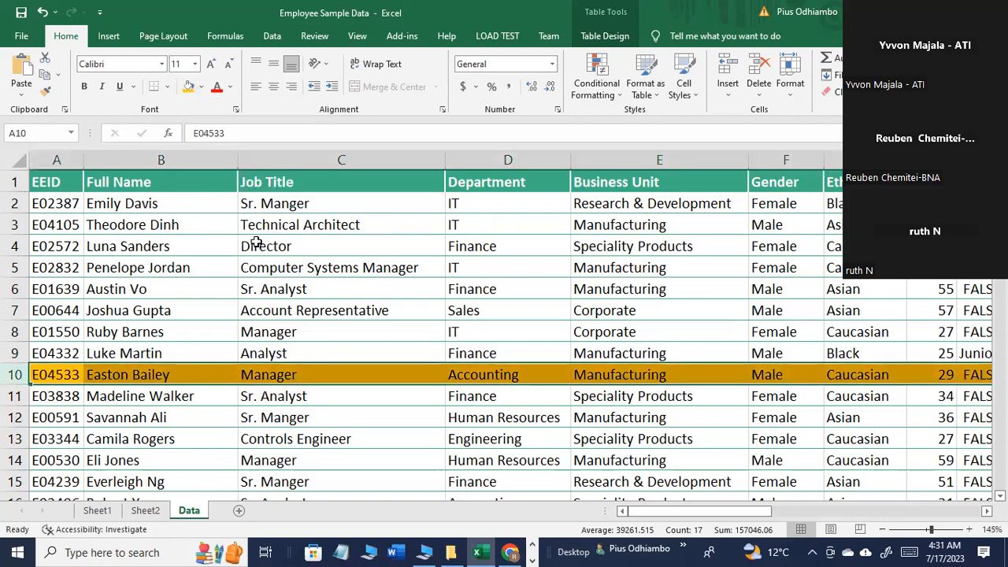
Step: Sort the employee table by Department from A to Z and highlight the sorted column
left_click(551, 354)
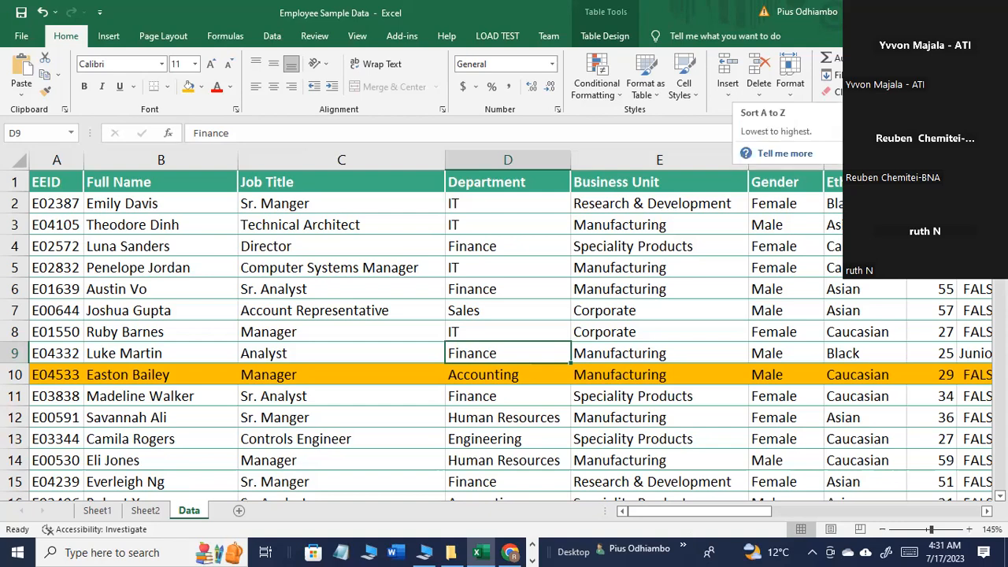
left_click(917, 112)
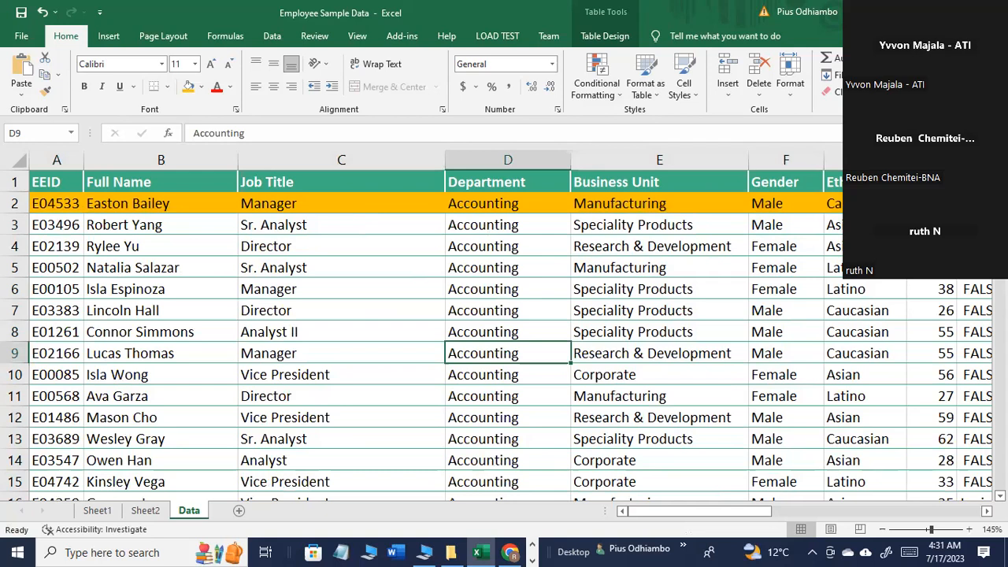
left_click(515, 161)
scroll(512, 290, "down", 1)
scroll(504, 293, "up", 1)
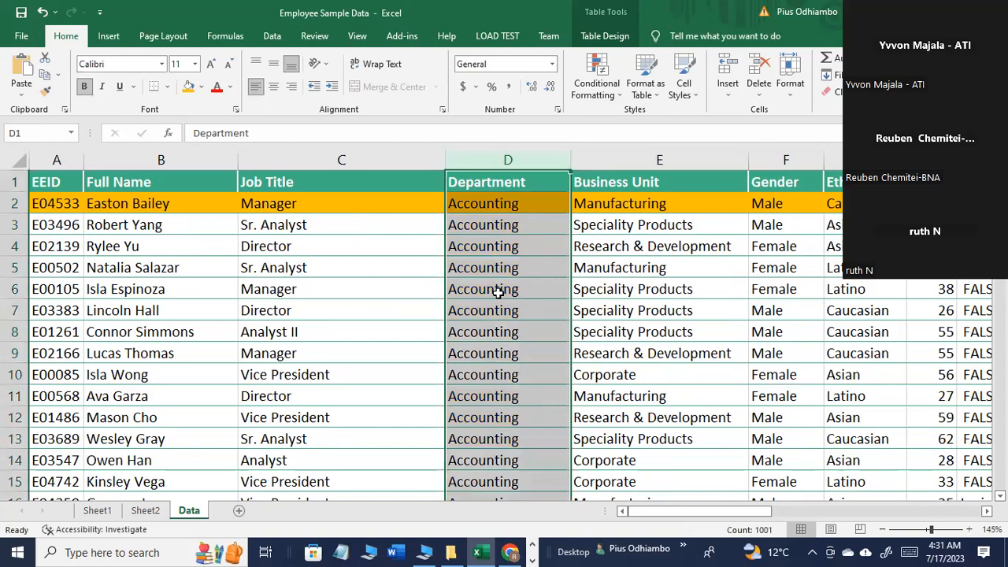
Step: Examine the sorted Department column for where one department group ends and the next begins
left_click(505, 246)
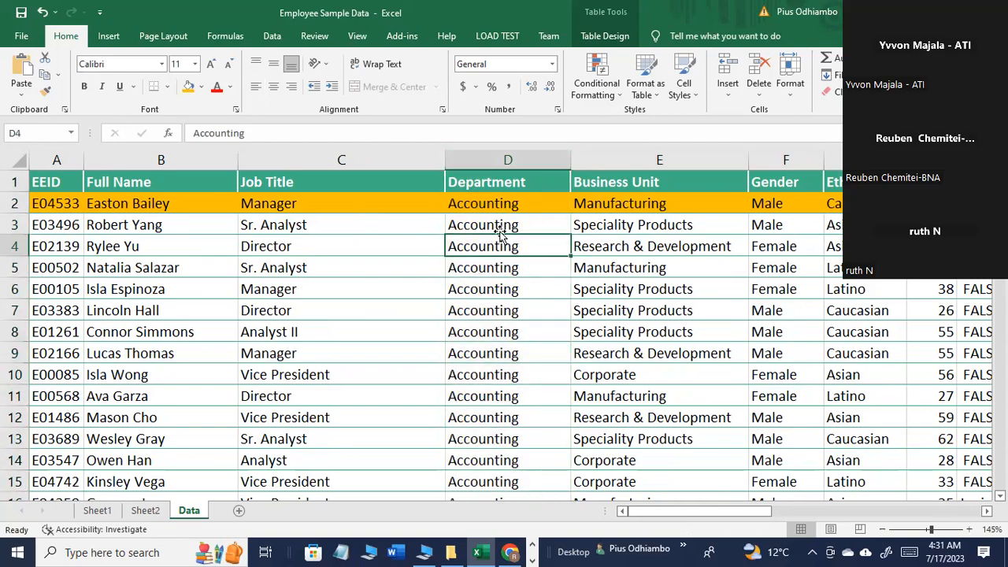
scroll(497, 318, "down", 5)
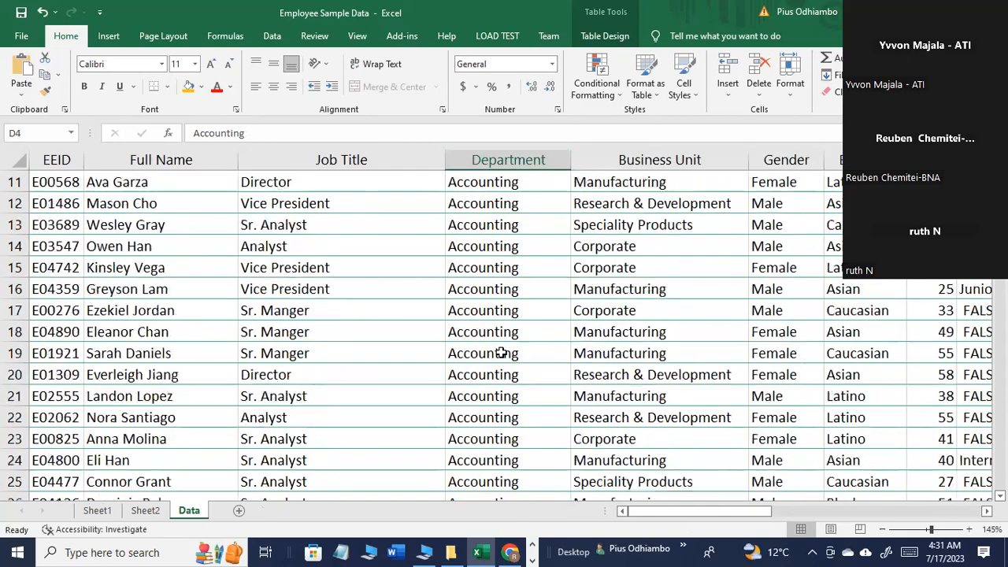
scroll(502, 361, "down", 11)
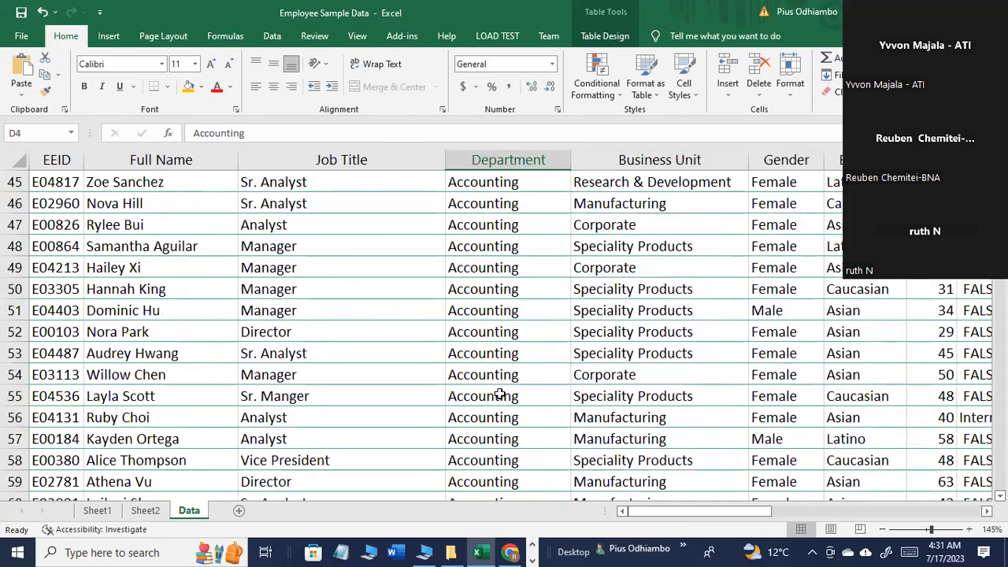
scroll(502, 394, "down", 16)
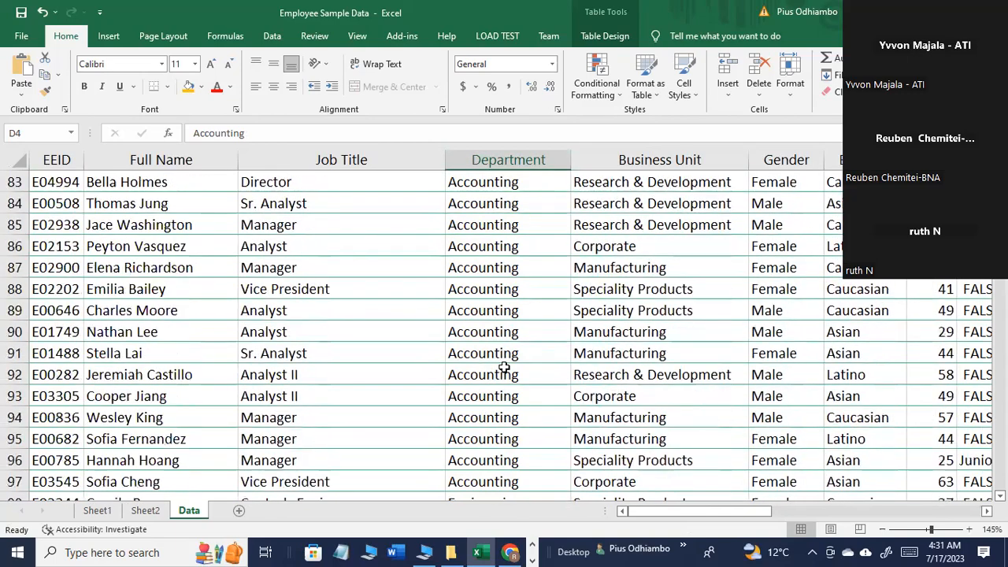
scroll(501, 362, "up", 2)
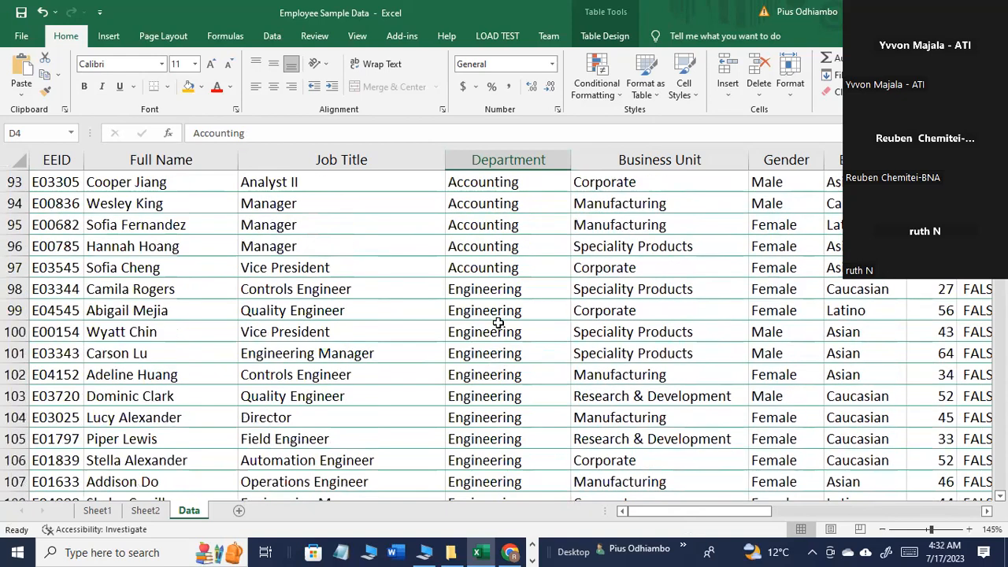
left_click_drag(492, 294, 490, 442)
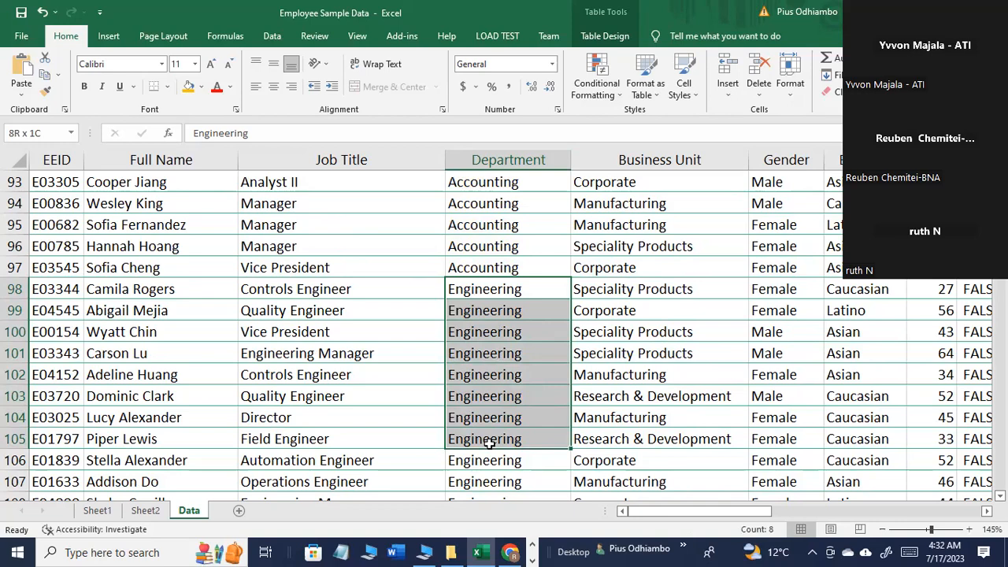
left_click_drag(489, 443, 565, 324)
left_click(540, 322)
scroll(537, 315, "up", 20)
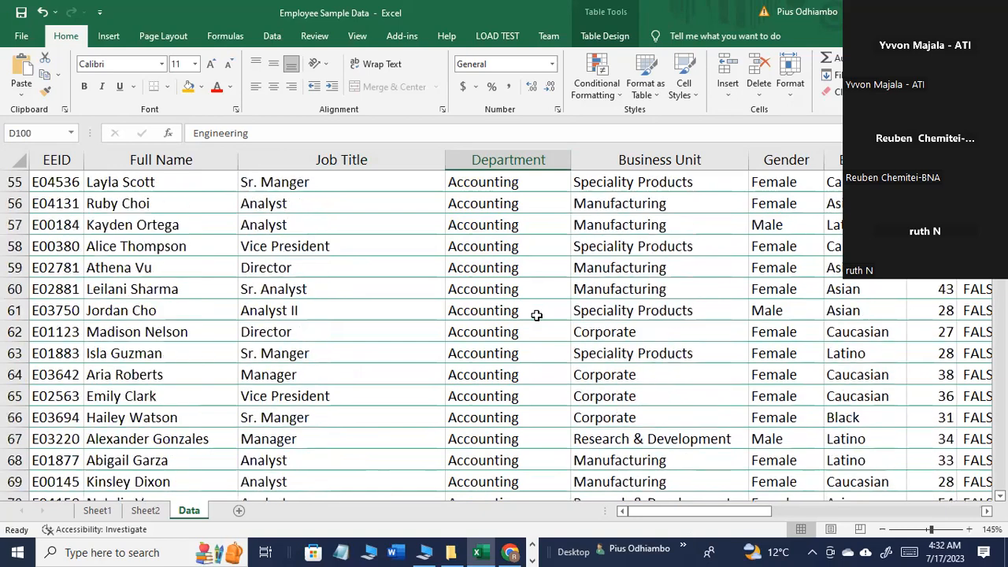
scroll(536, 315, "up", 5)
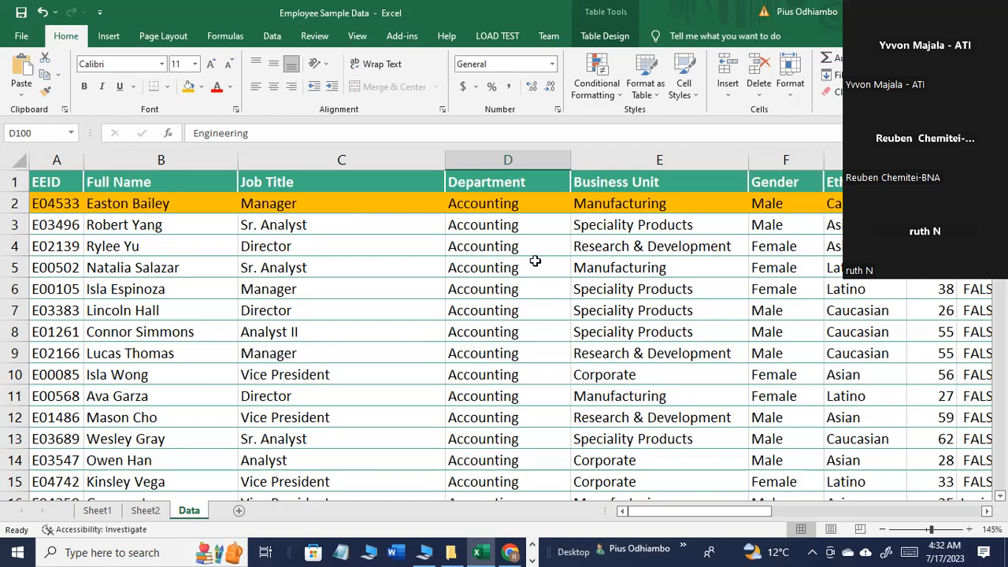
Step: Examine how complete records moved with the sort, highlighting rows 2, 4 and 6 and the Department and Ethnicity columns
left_click(21, 205)
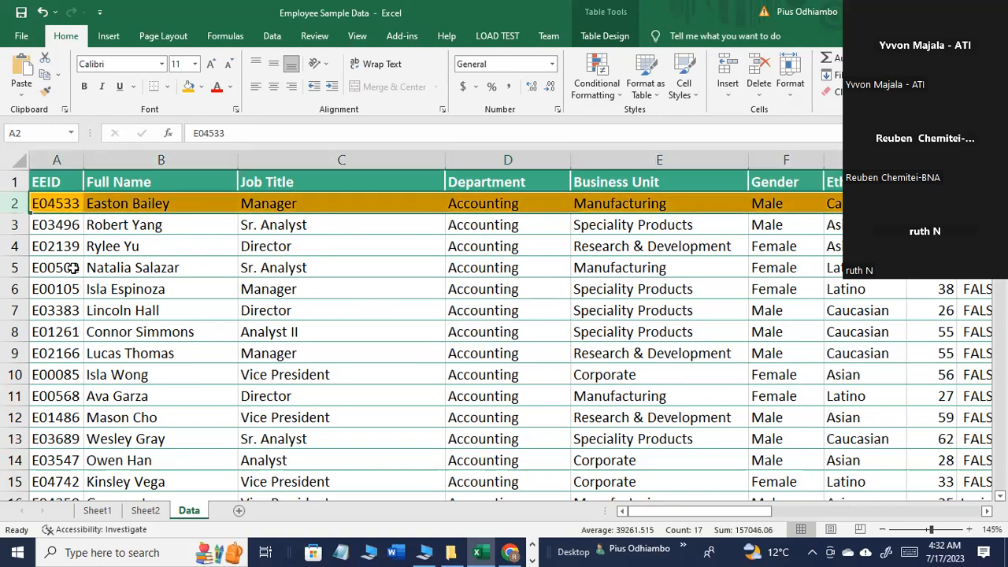
left_click(17, 247)
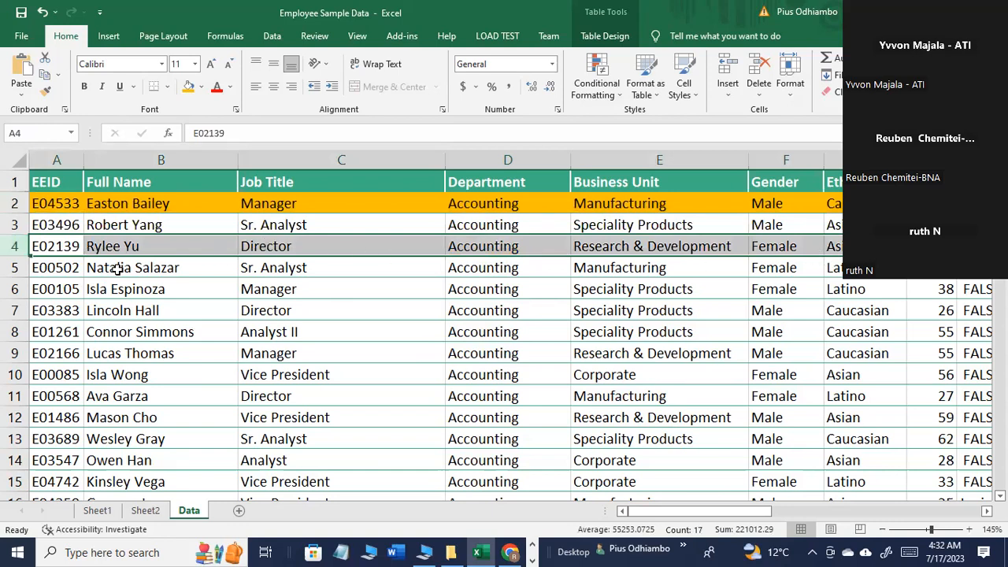
left_click(12, 290)
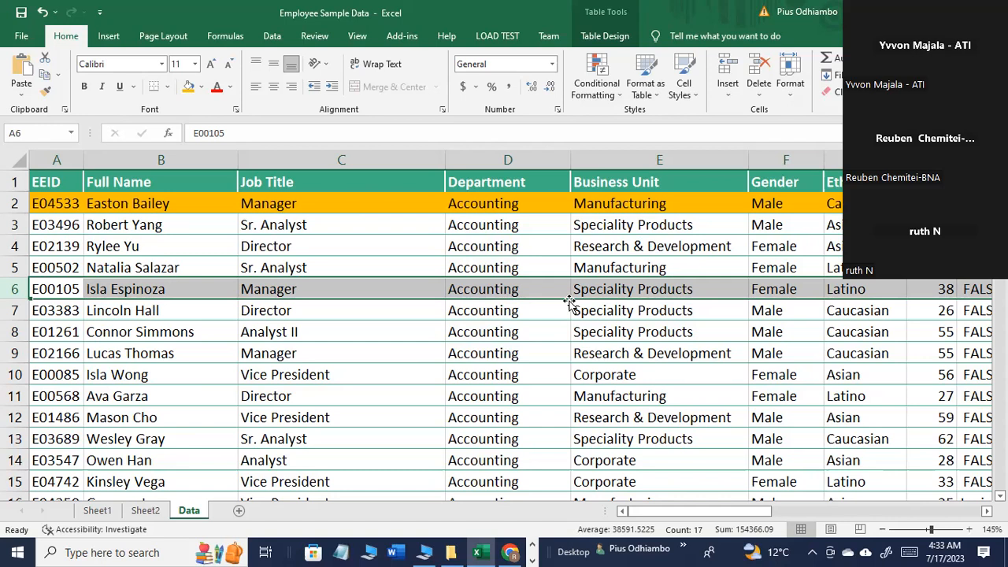
left_click(508, 160)
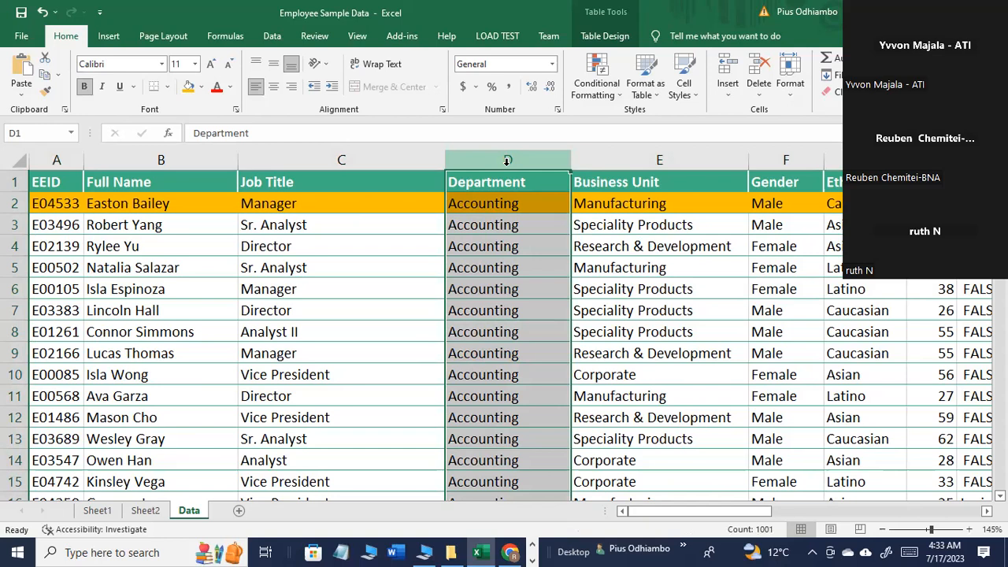
left_click(833, 160)
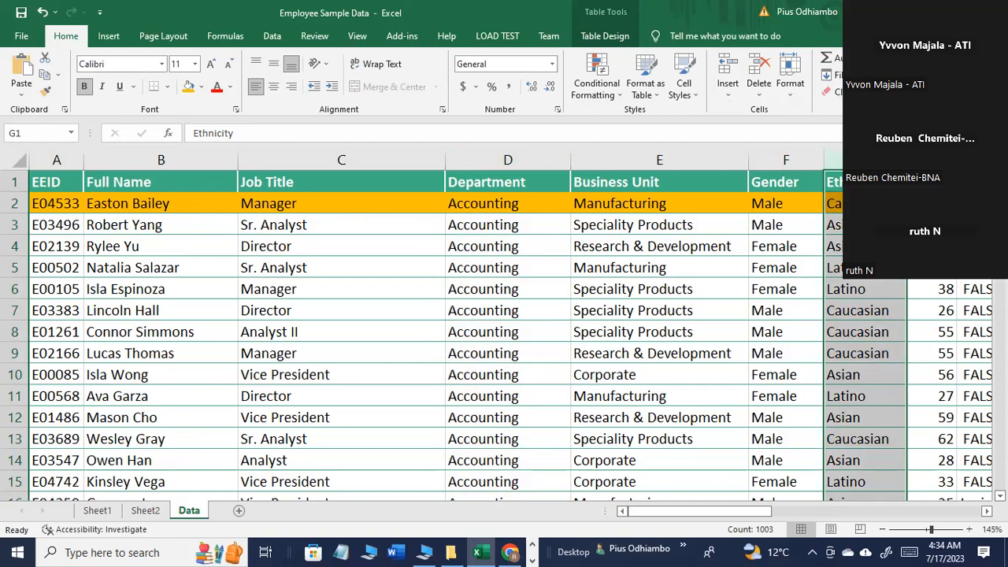
left_click(865, 203)
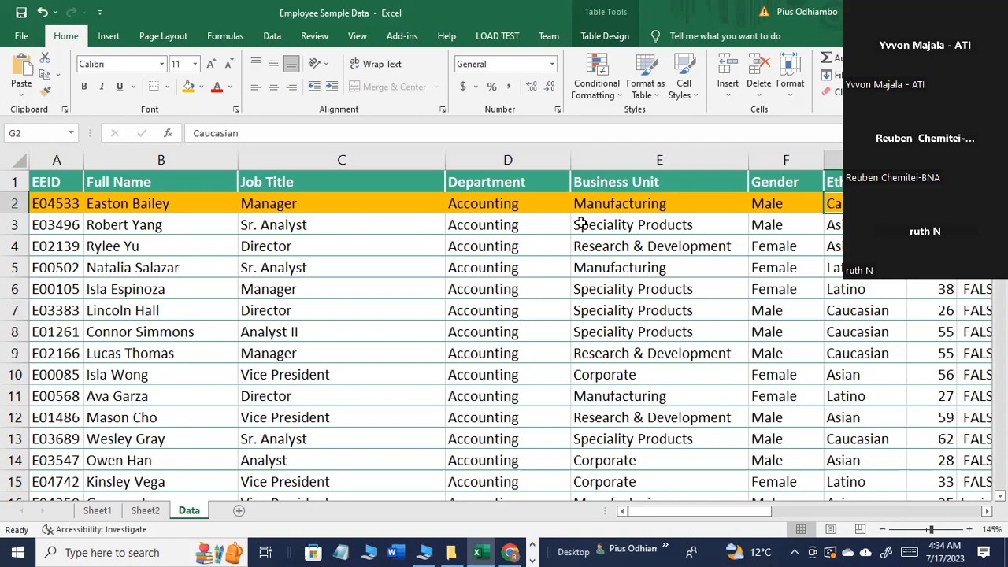
Step: Undo the Department sort to restore the table's original row order
left_click(43, 13)
left_click(567, 338)
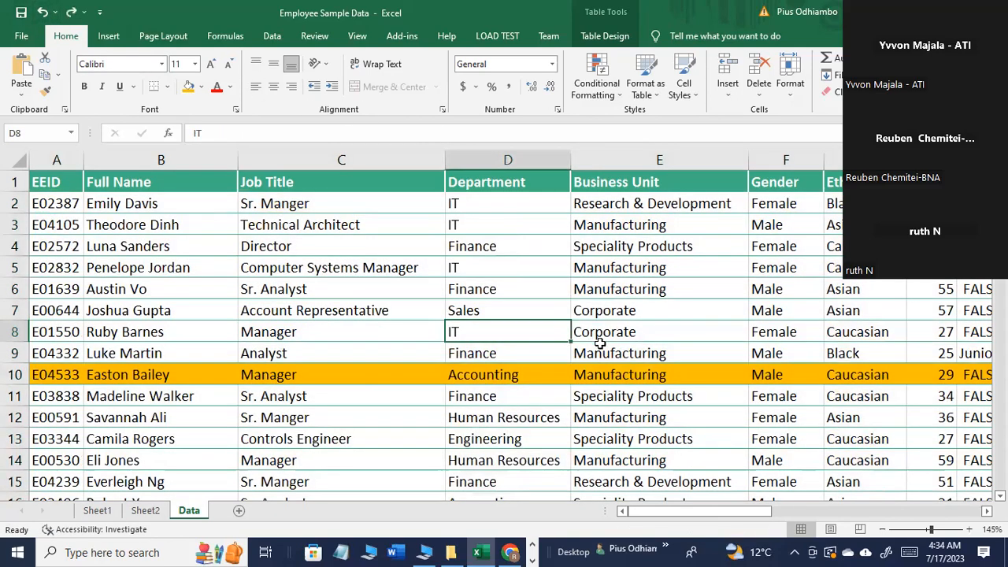
left_click(615, 355)
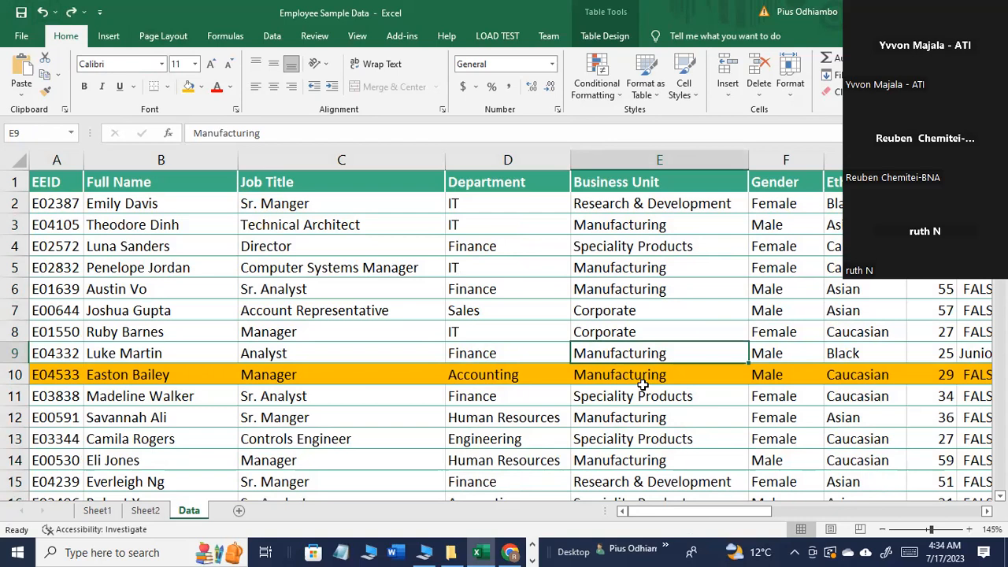
Step: Highlight the Department column, followed by the Age column, as candidate columns to sort by
left_click(507, 161)
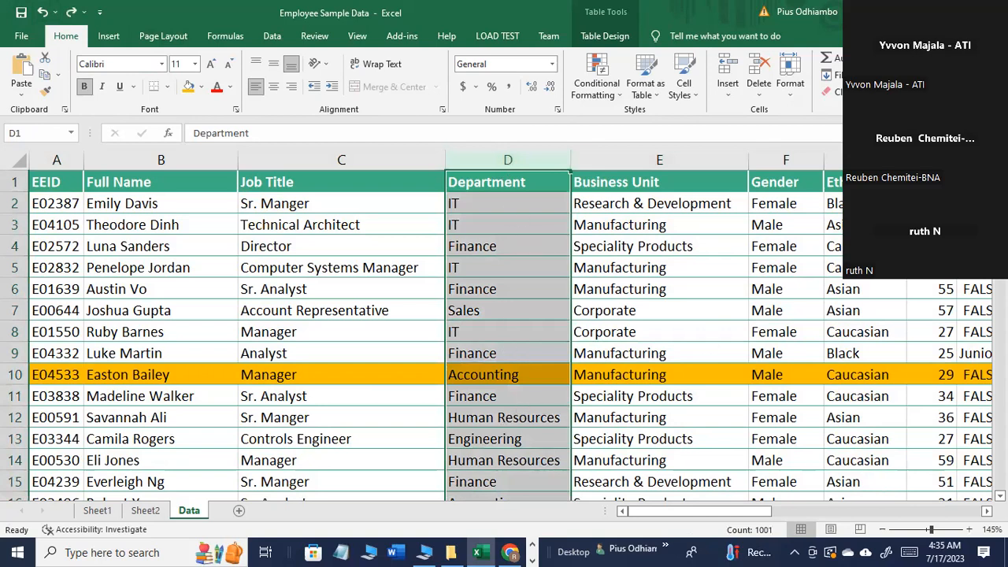
left_click(932, 161)
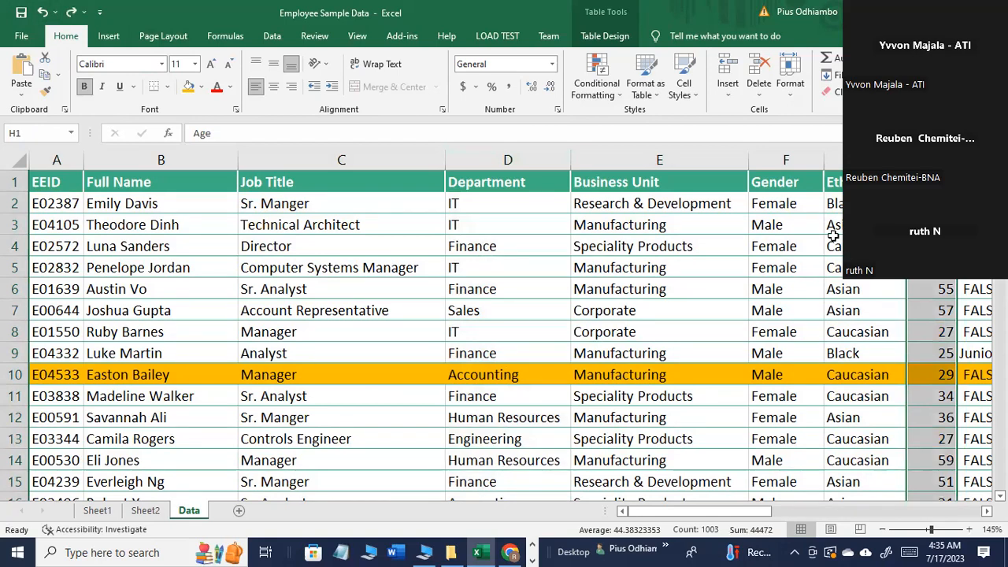
Step: Start a custom sort of the employee table with Department as the first sort column
left_click(931, 225)
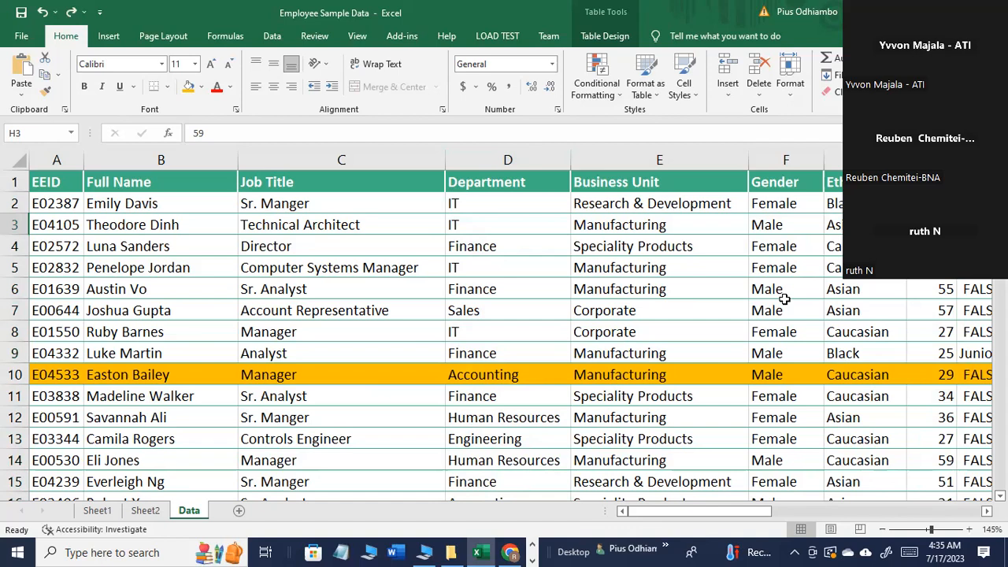
left_click(505, 230)
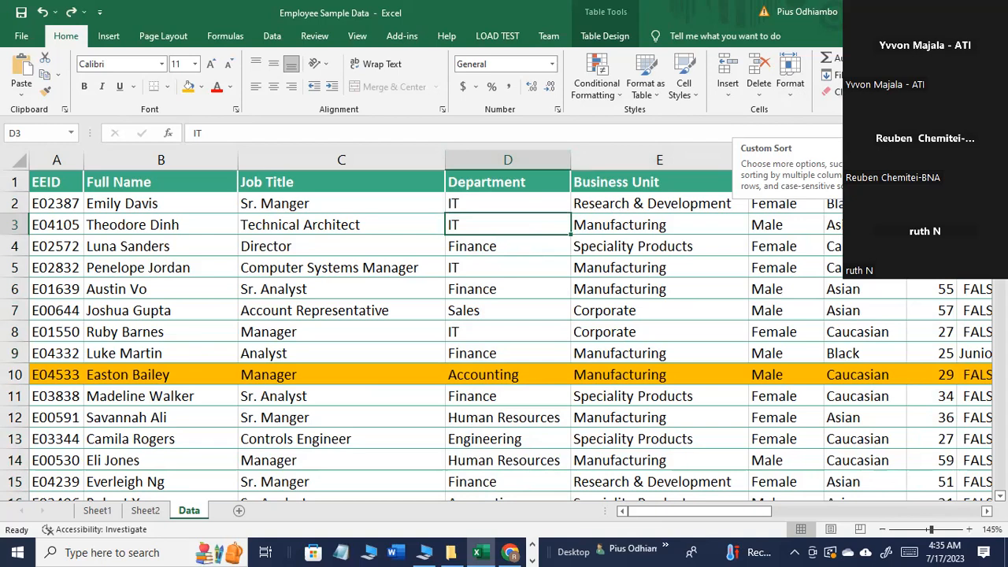
left_click(904, 147)
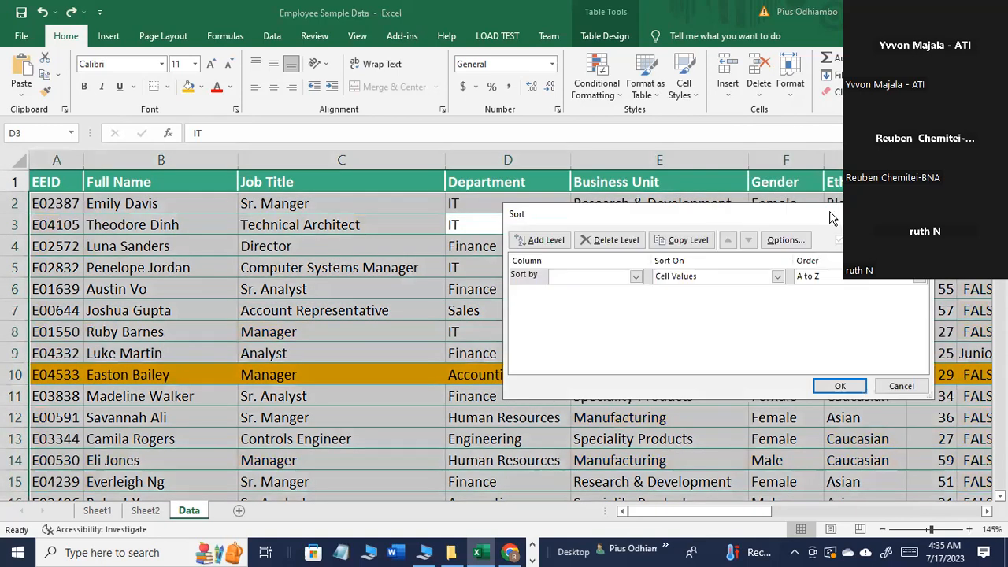
left_click_drag(832, 215, 740, 177)
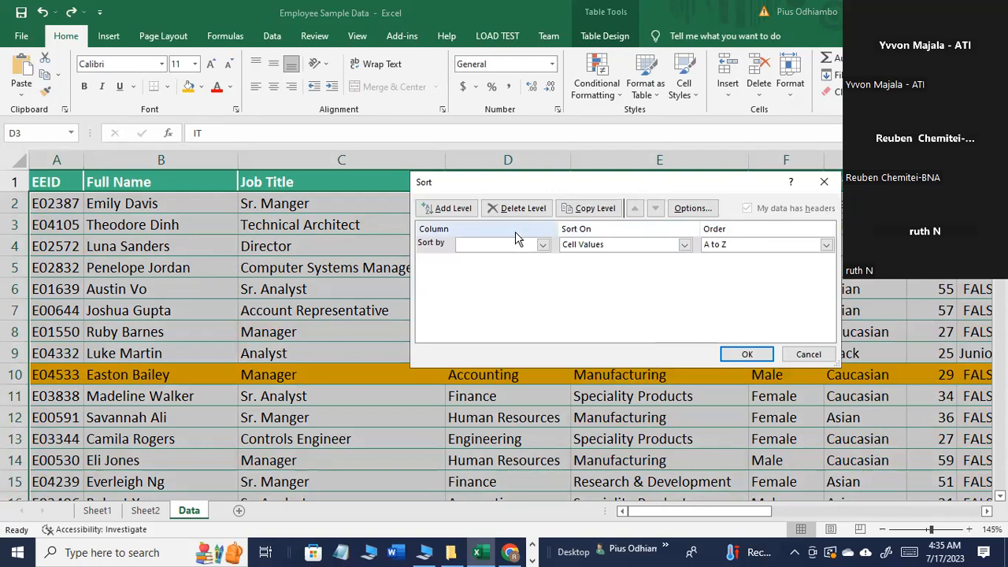
left_click_drag(594, 187, 566, 187)
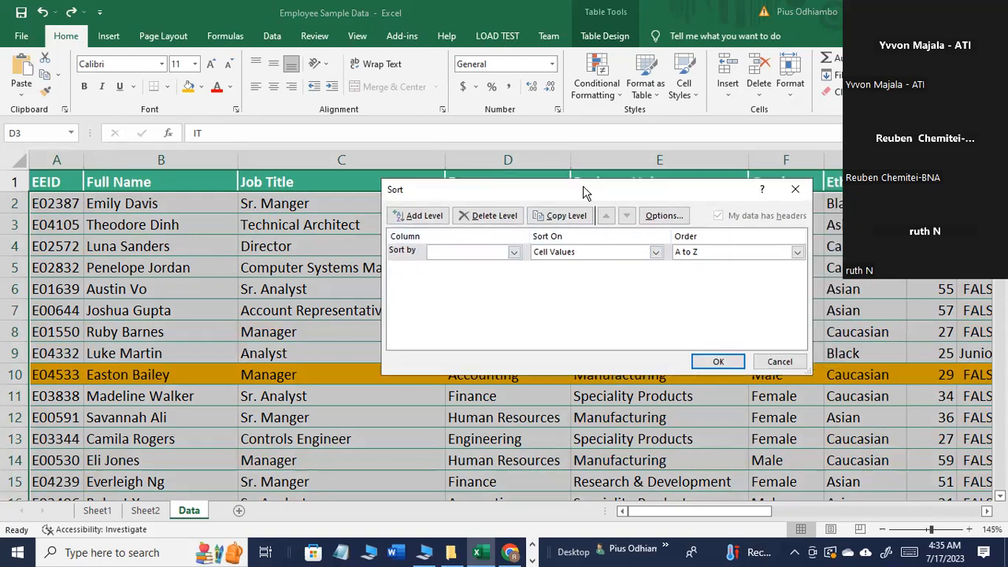
left_click_drag(583, 187, 531, 186)
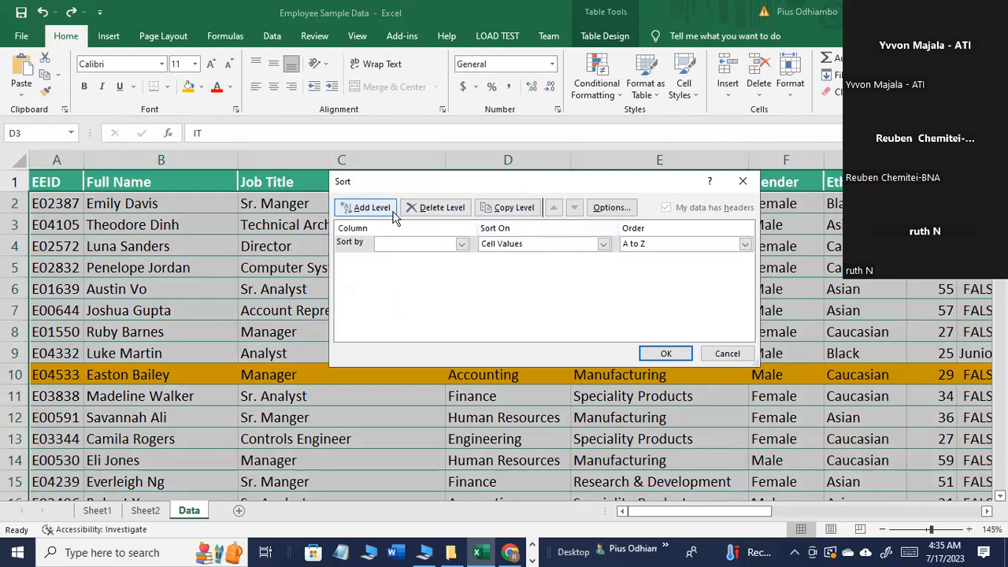
left_click(462, 244)
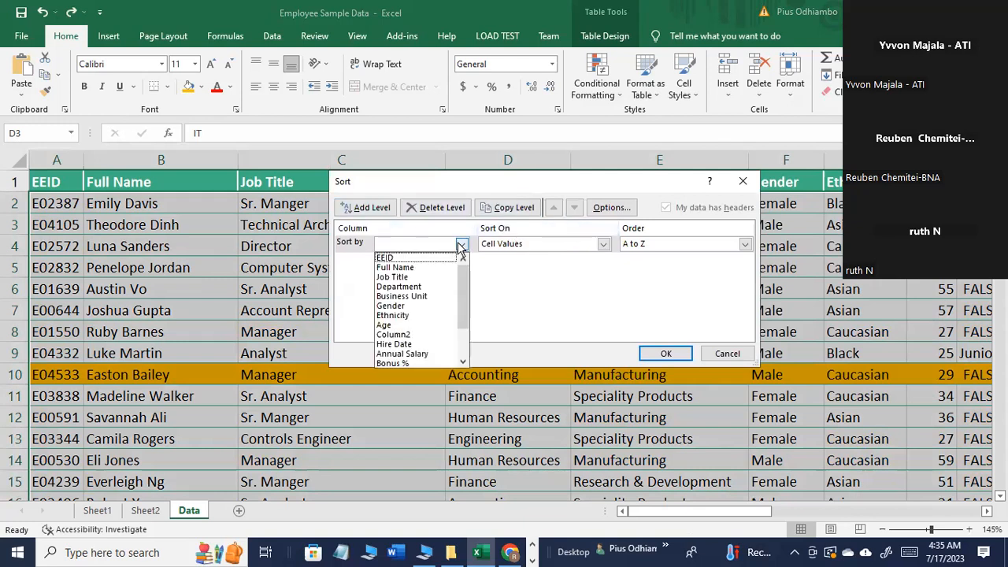
left_click(410, 287)
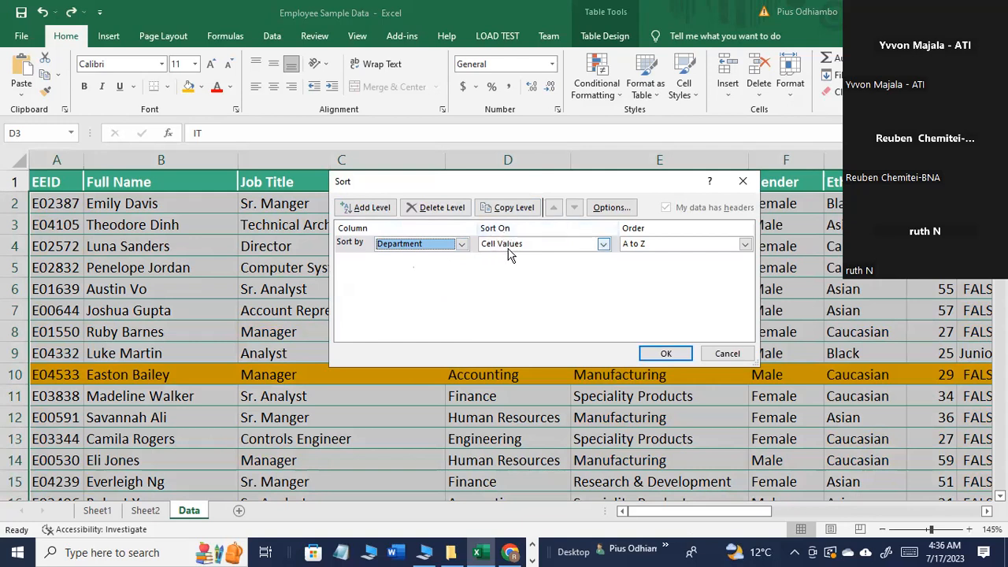
Step: Set the Department level to sort on Cell Values in A to Z order
left_click(602, 245)
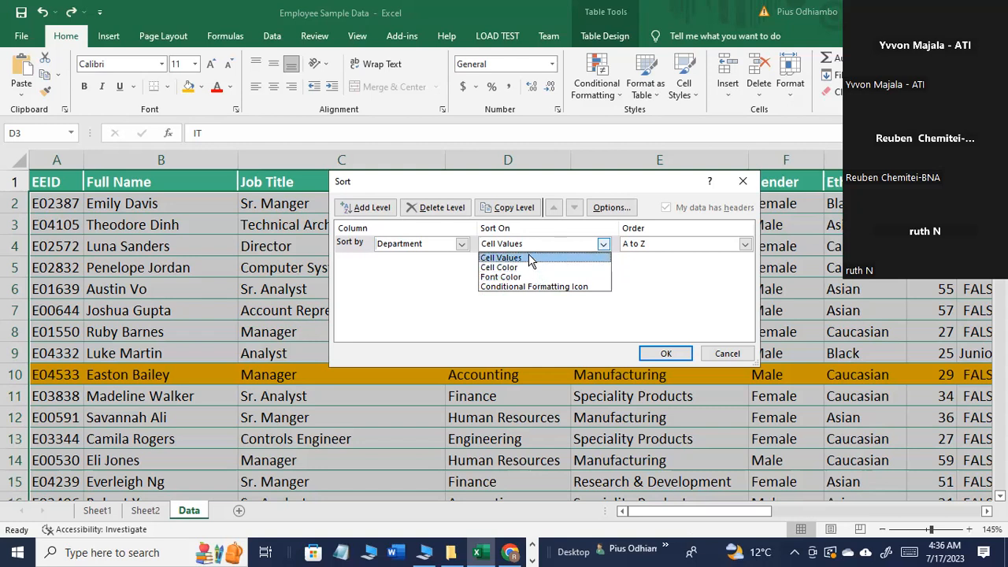
left_click(530, 257)
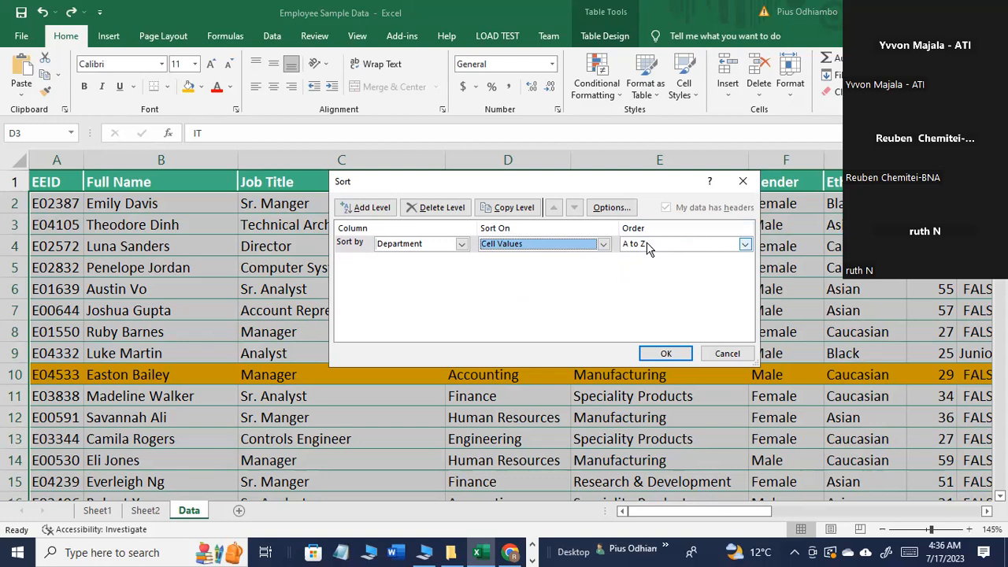
left_click(744, 246)
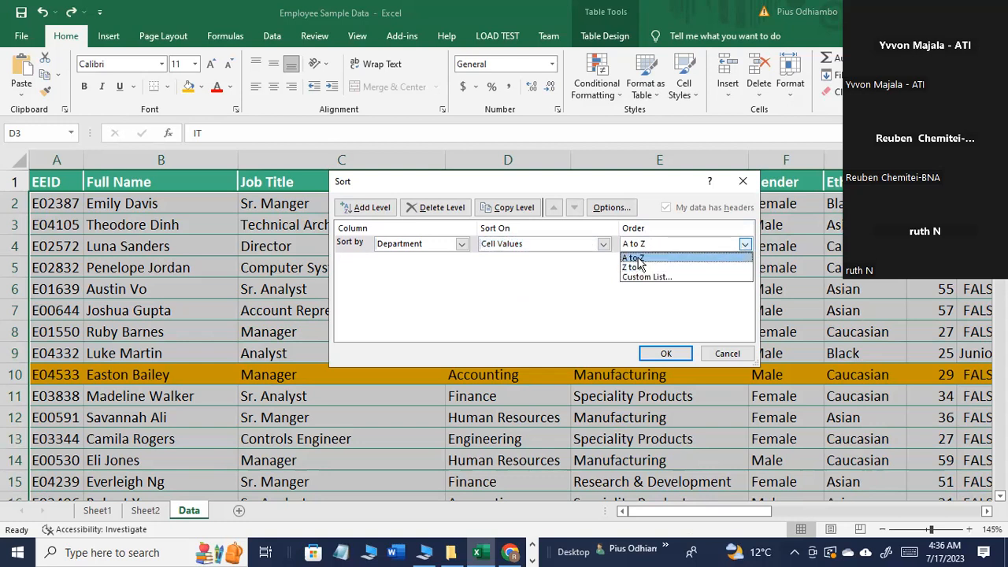
left_click(639, 258)
left_click(744, 245)
left_click(643, 259)
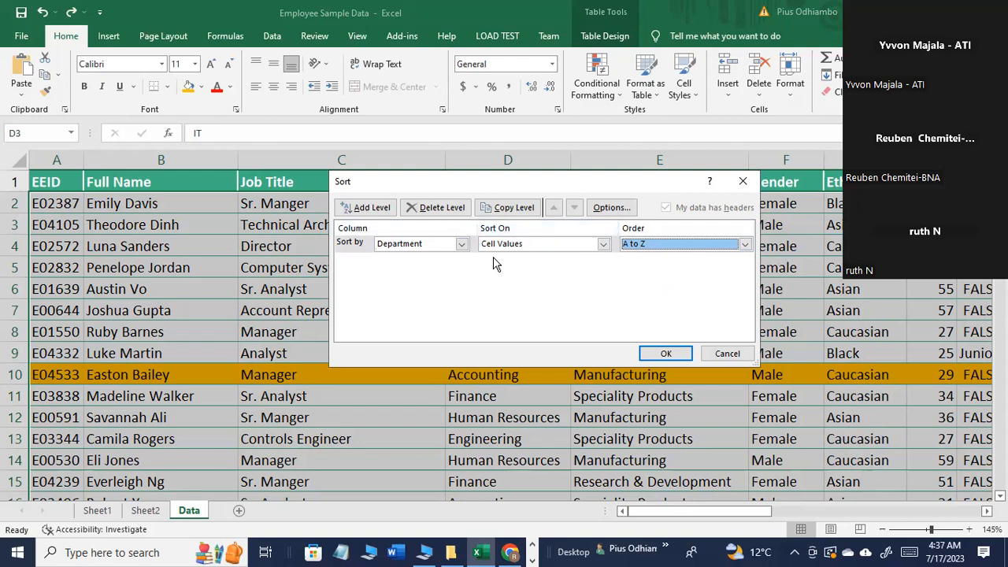
Step: Add a second sort level for Age on Cell Values, Smallest to Largest, and apply the two-level sort
left_click(372, 213)
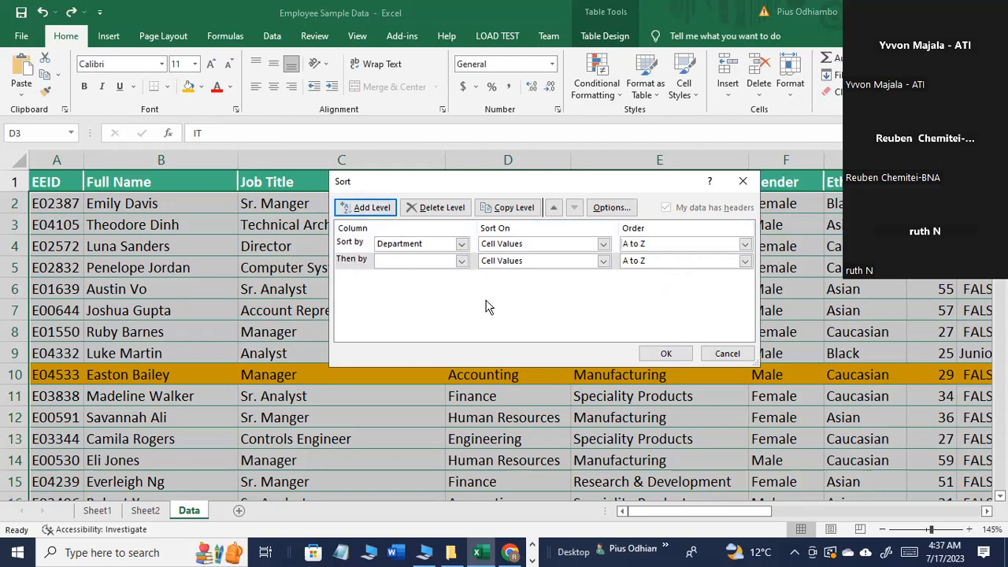
left_click(461, 261)
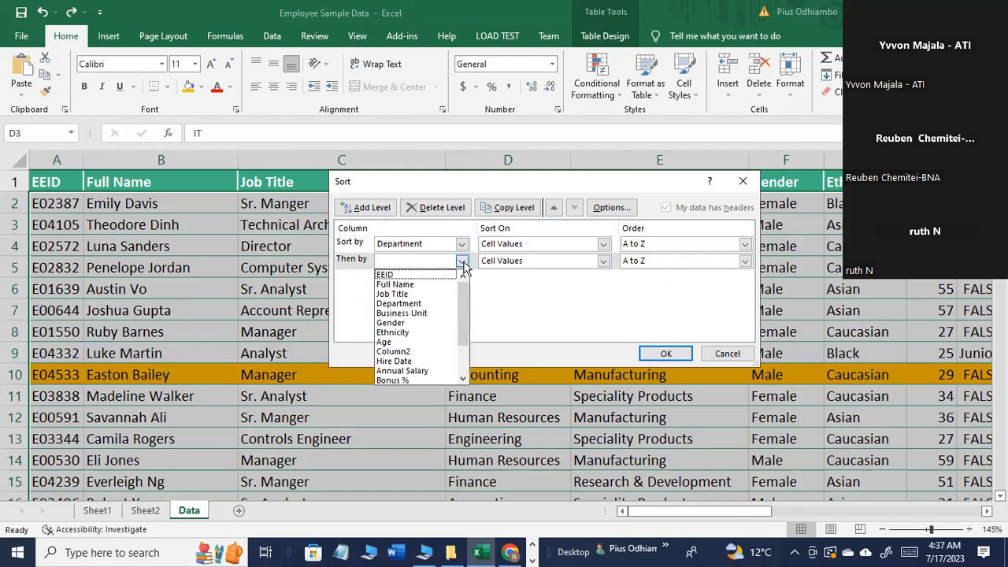
left_click(400, 343)
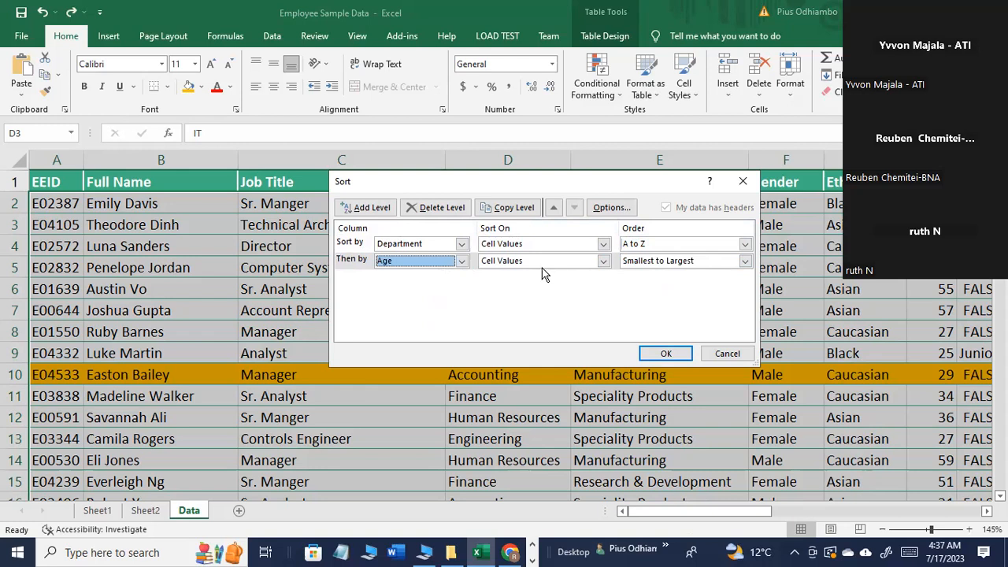
left_click(602, 260)
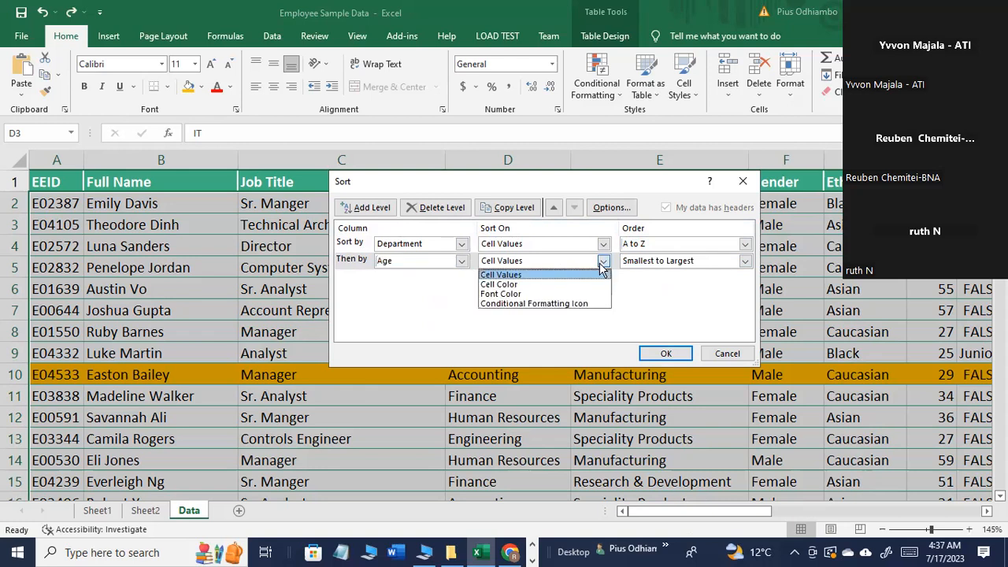
left_click(523, 275)
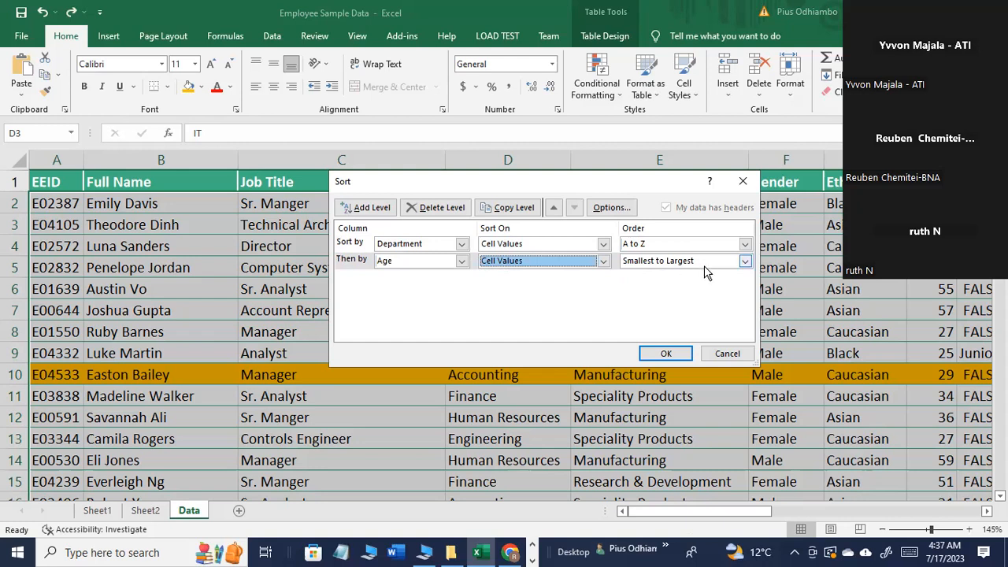
left_click(665, 353)
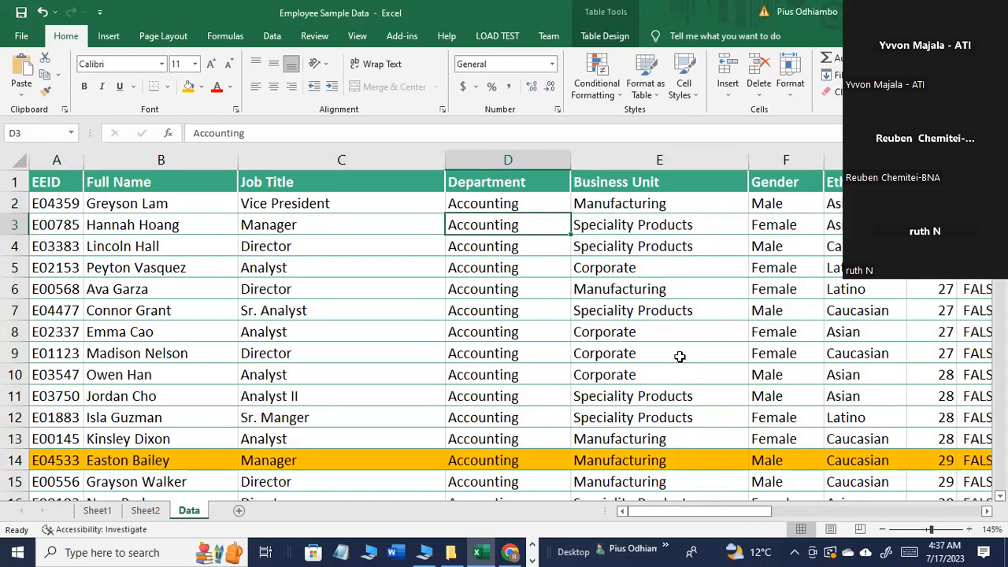
Step: Examine the sorted Department and Age columns to see how ages are ordered within a department
left_click(516, 173)
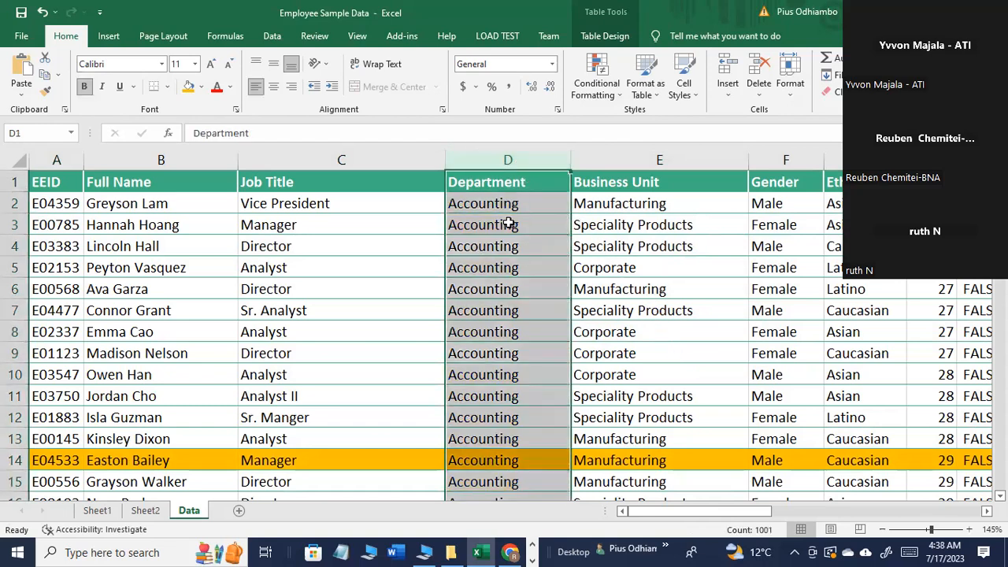
scroll(406, 397, "down", 2)
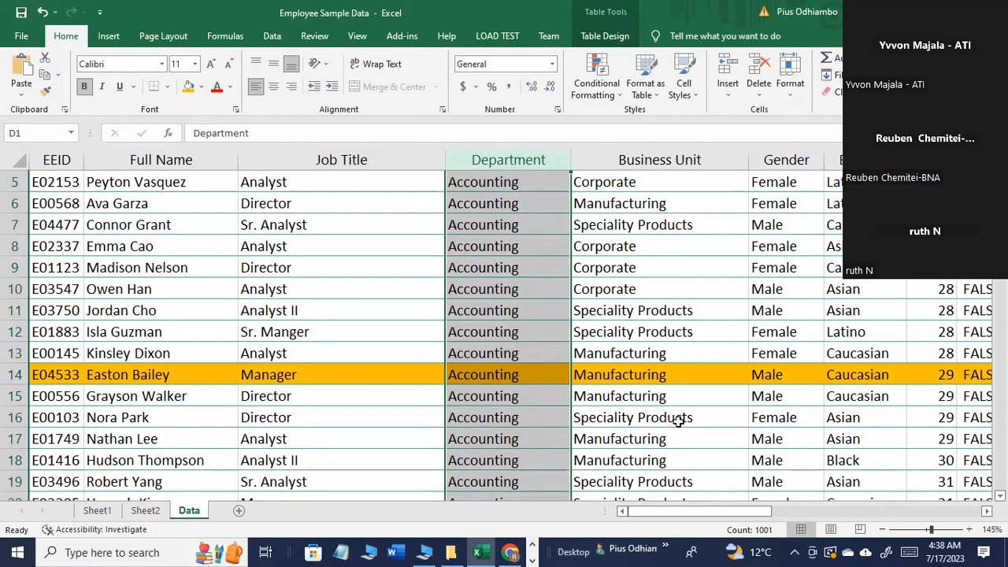
scroll(678, 421, "up", 1)
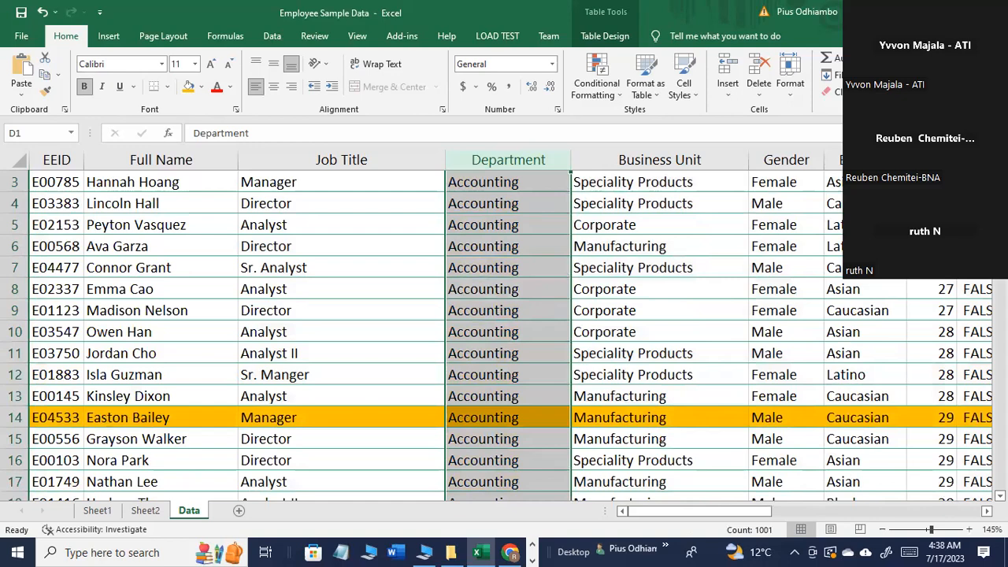
left_click(932, 160)
scroll(927, 426, "up", 1)
scroll(928, 426, "down", 1)
scroll(927, 426, "down", 1)
scroll(928, 426, "up", 2)
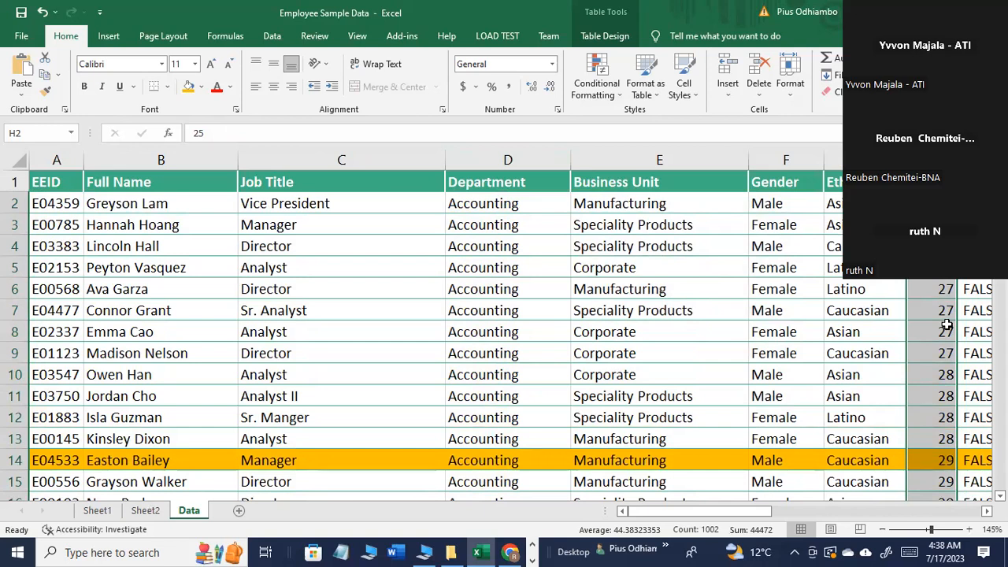
scroll(927, 448, "down", 2)
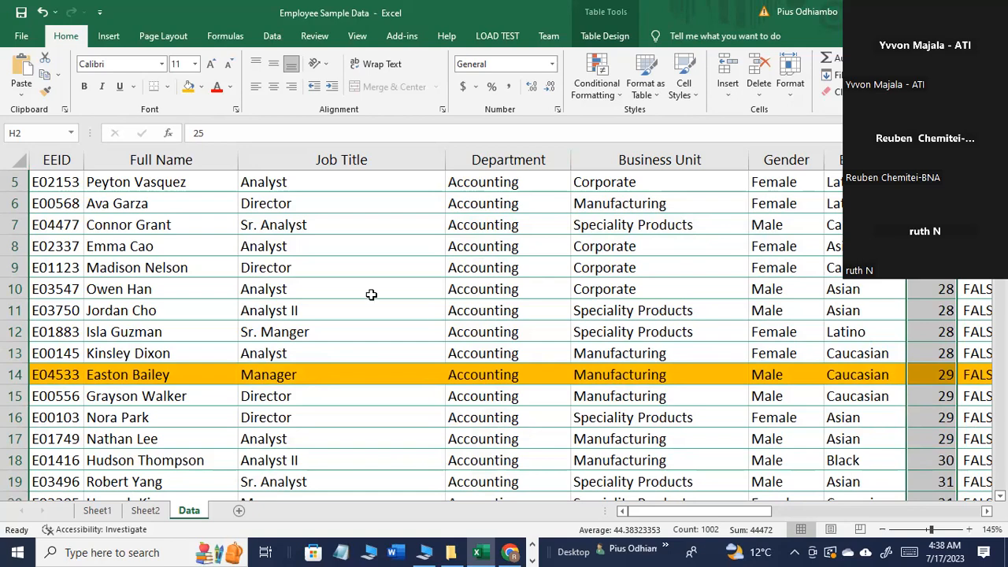
Step: Undo the two-level sort by Department and Age
left_click(551, 391)
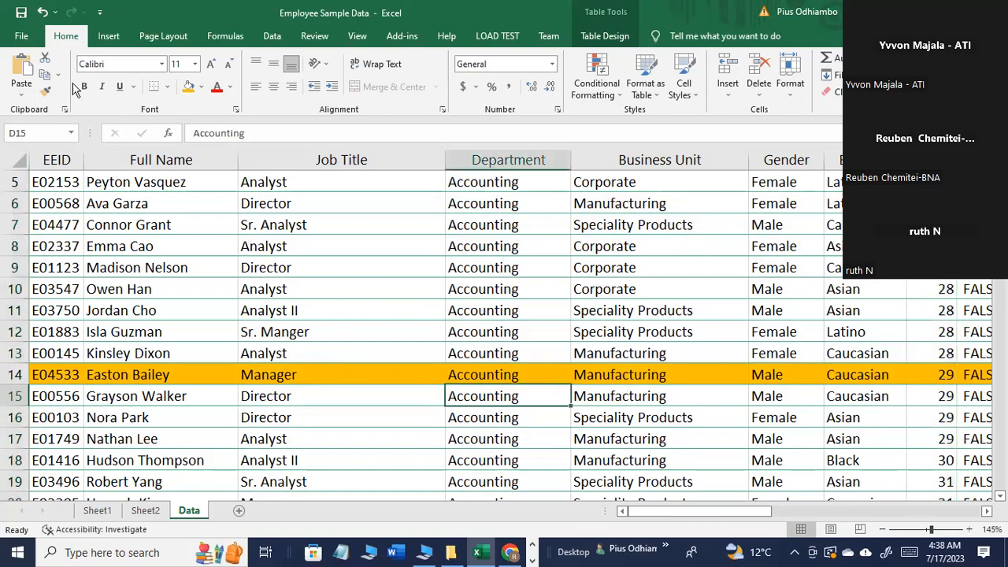
left_click(41, 13)
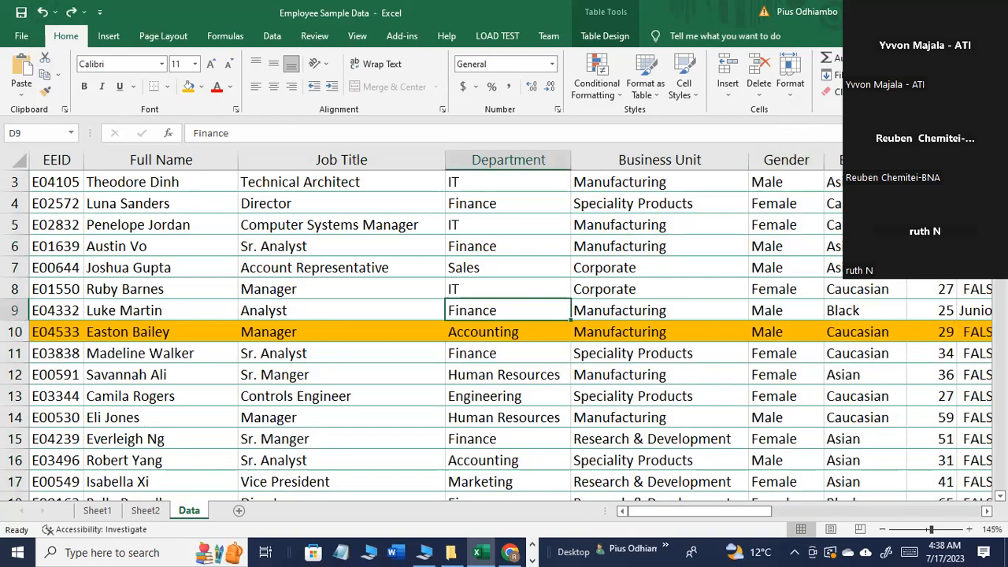
Step: Add three extra blank levels to a new custom sort and discard it without sorting
left_click(905, 147)
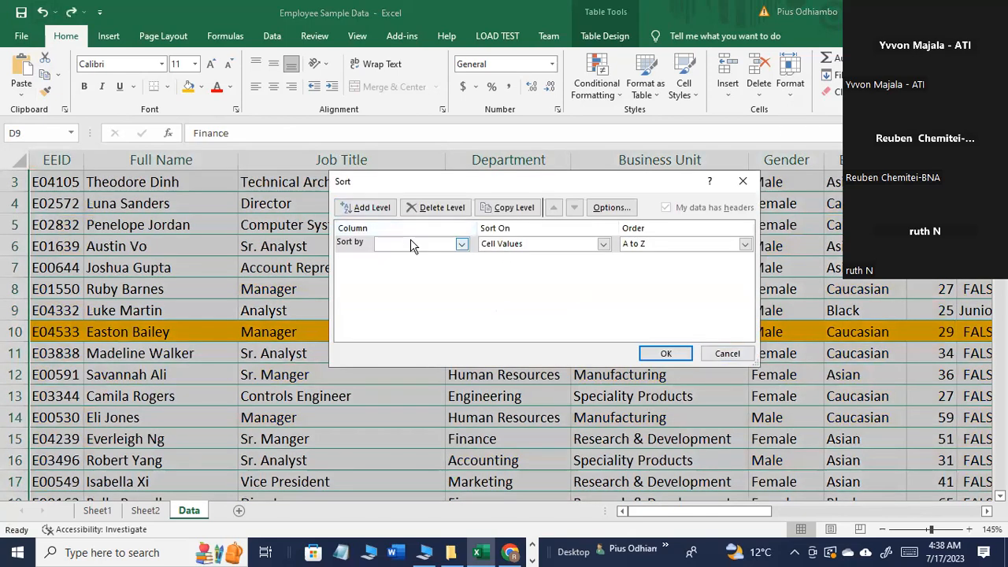
left_click(377, 214)
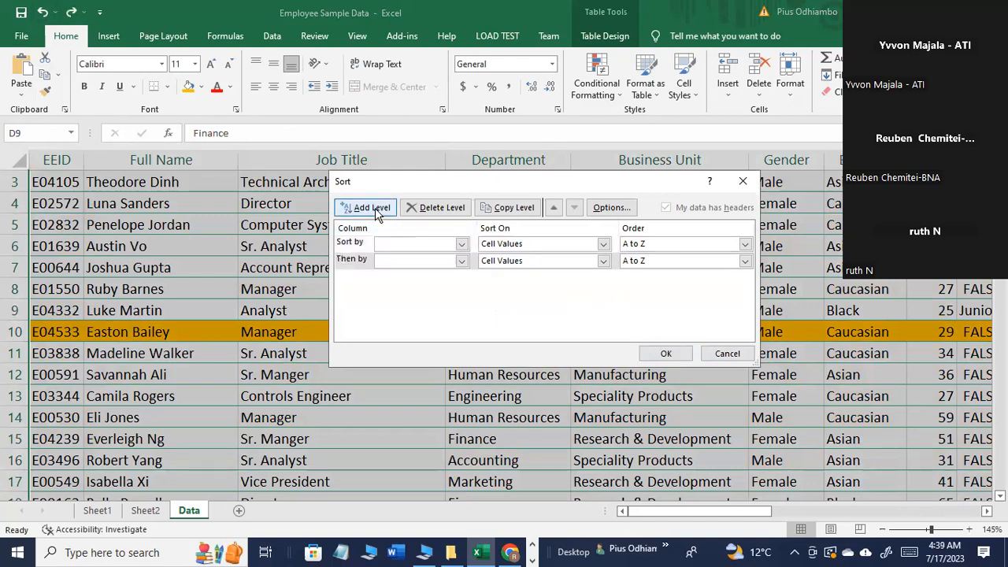
left_click(378, 216)
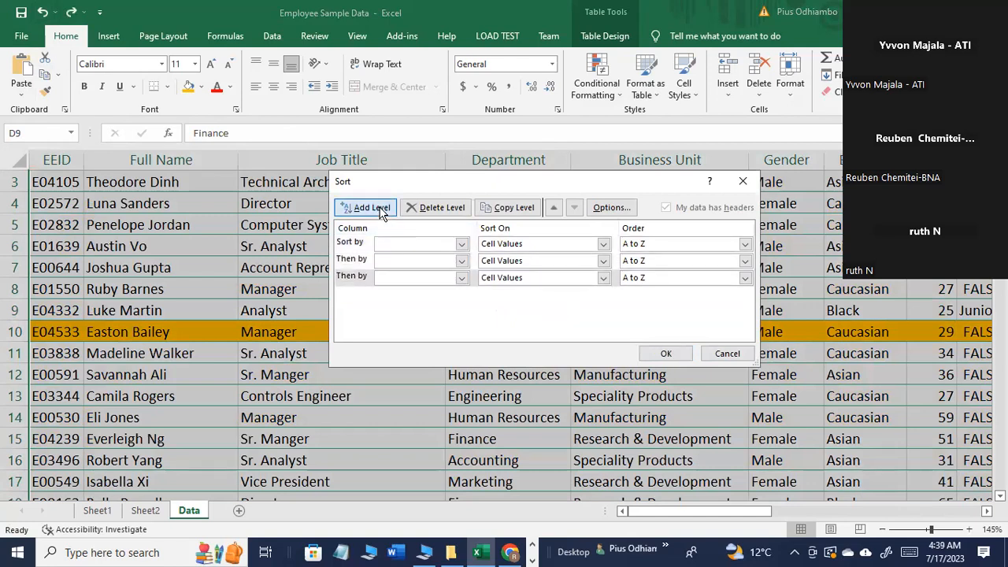
left_click(381, 216)
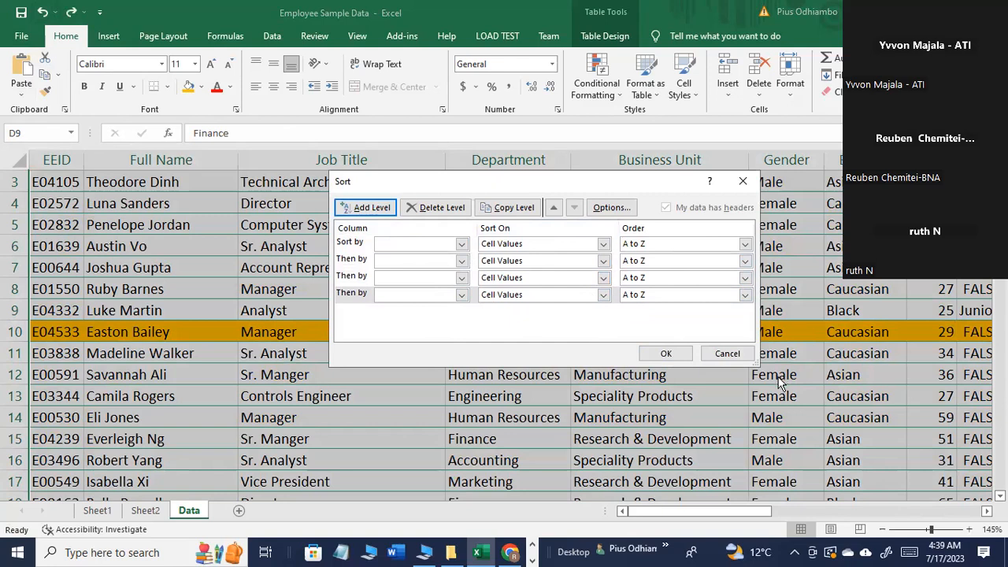
left_click(726, 356)
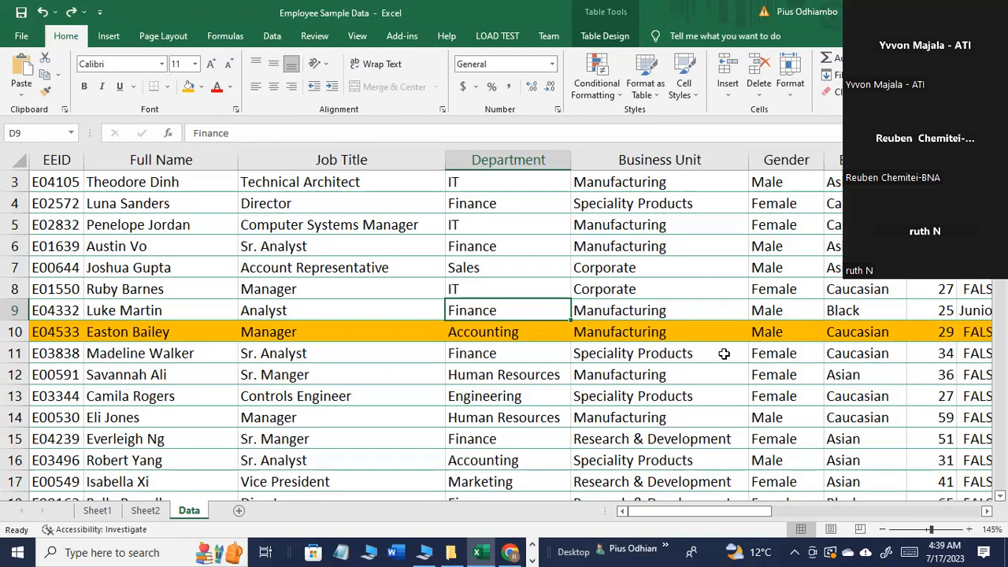
Step: Point out sample Department and Age values by selecting cells D3, H4 and D6 in turn
left_click(495, 186)
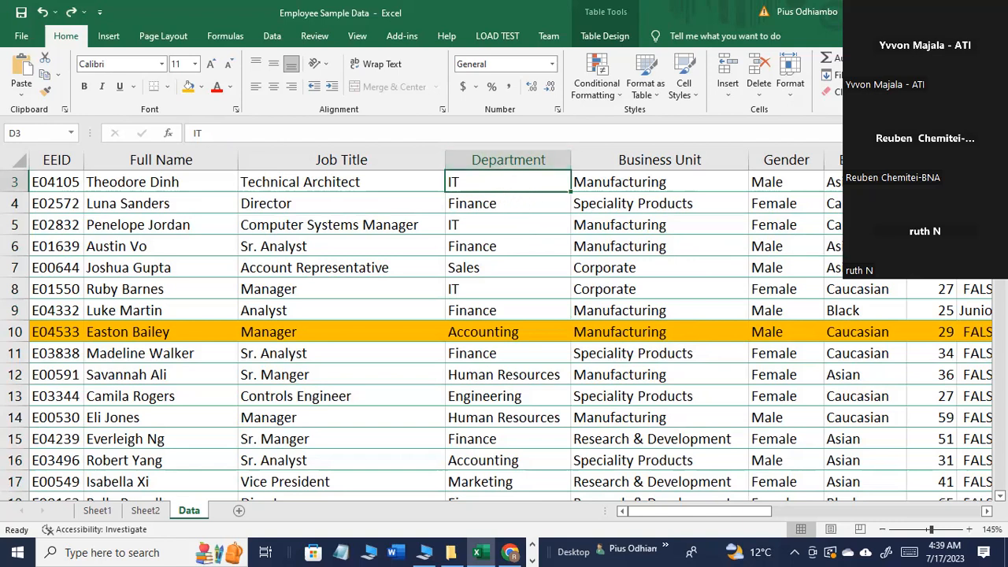
left_click(932, 203)
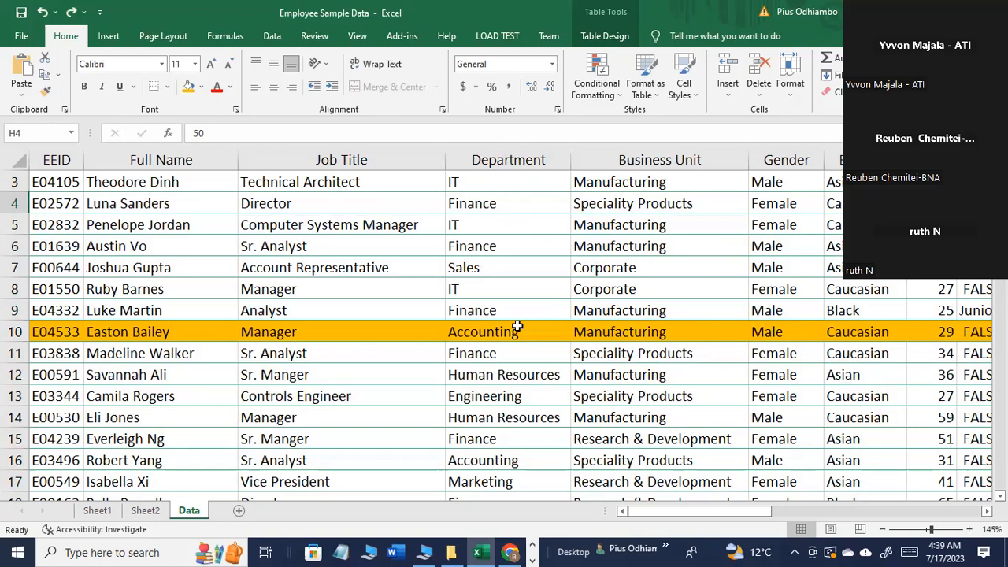
left_click(484, 249)
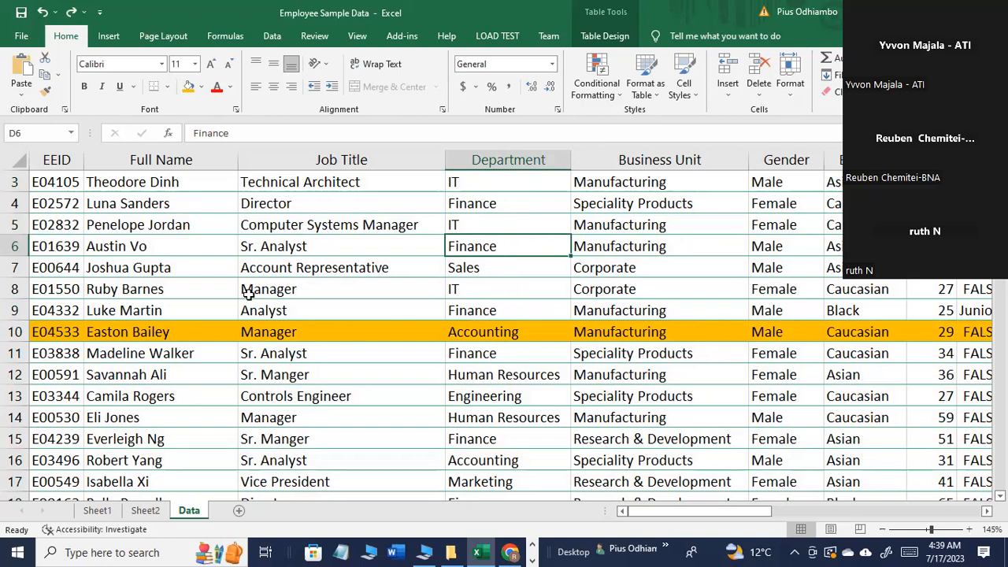
Step: Remove the orange fill color from row 10
left_click(18, 332)
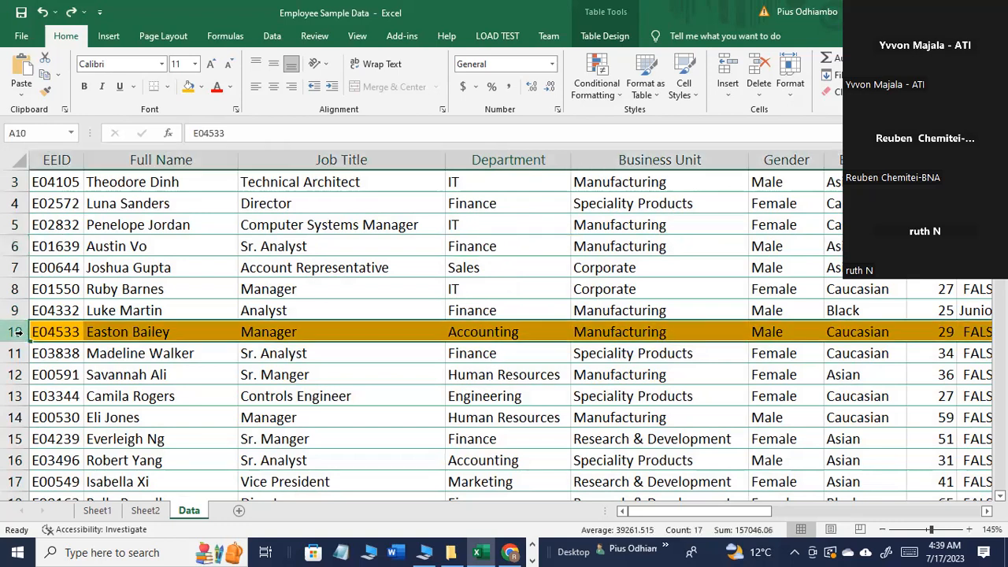
left_click(202, 87)
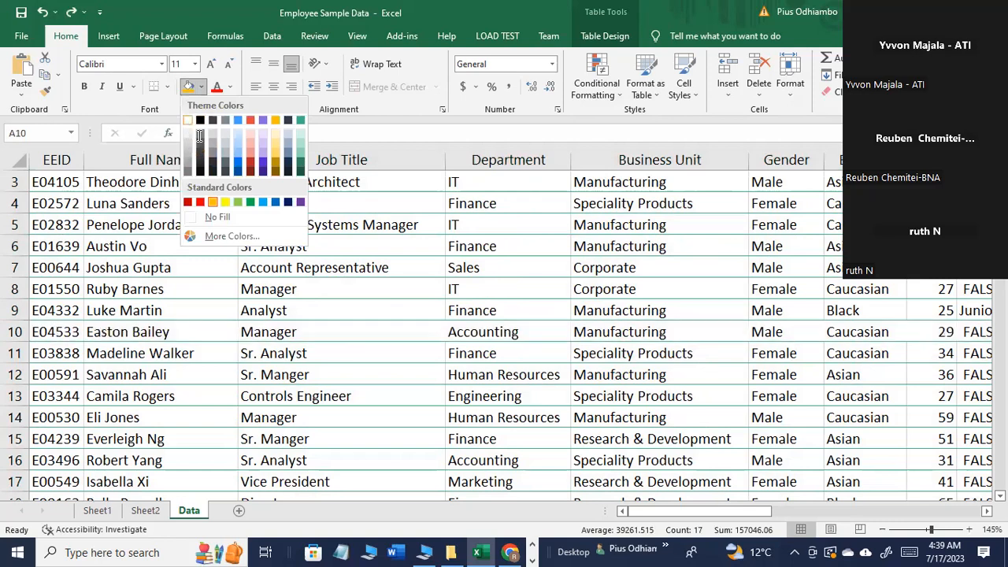
key("Escape")
left_click(437, 356)
left_click(479, 380)
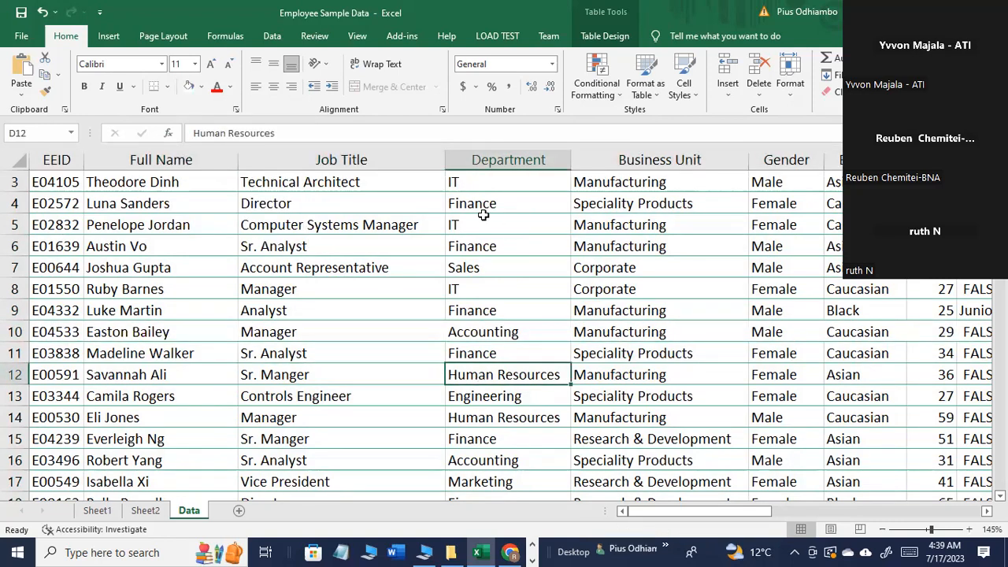
Step: Color the Department text in cell D3 red and in cell D9 green
left_click(490, 184)
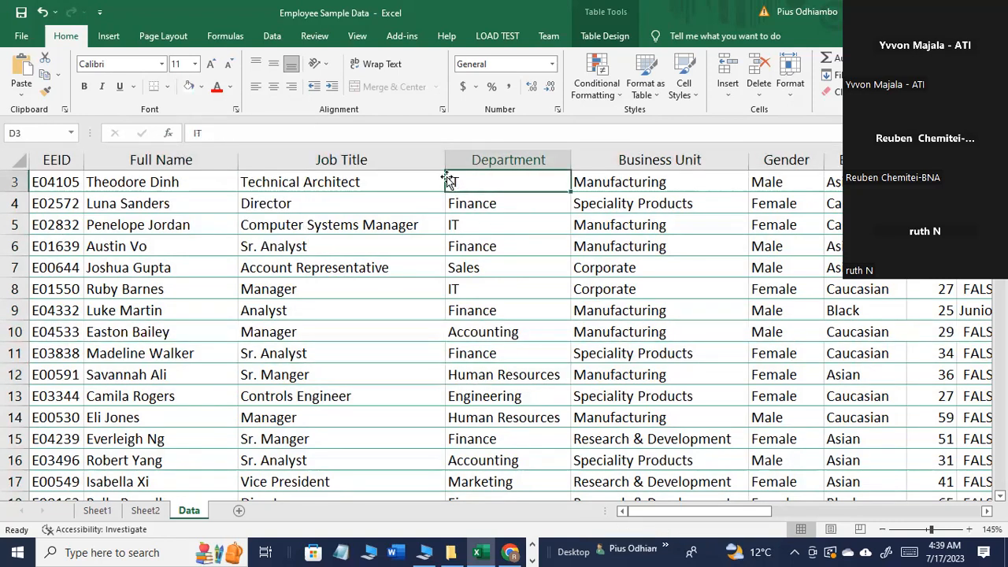
left_click(217, 88)
left_click(499, 315)
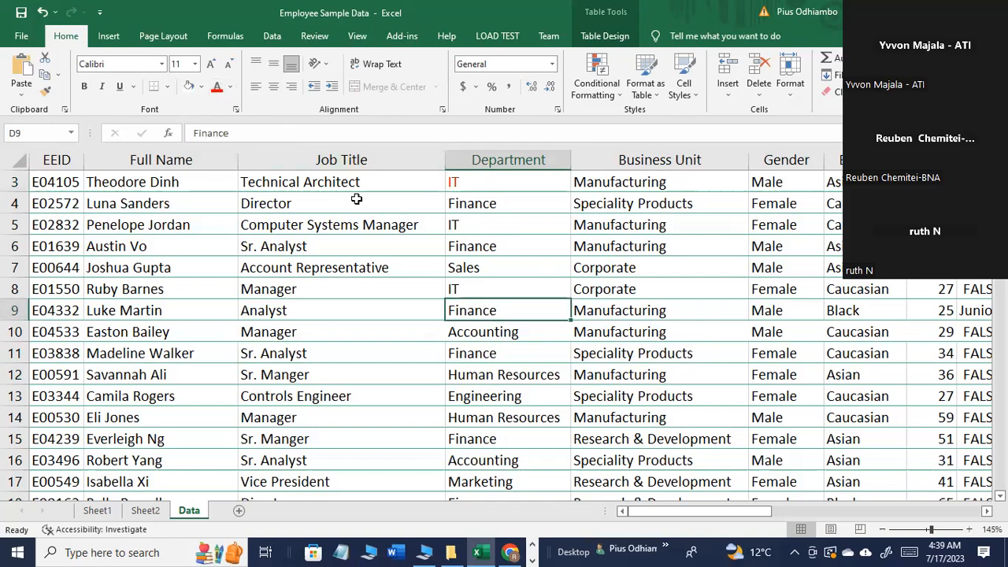
left_click(230, 87)
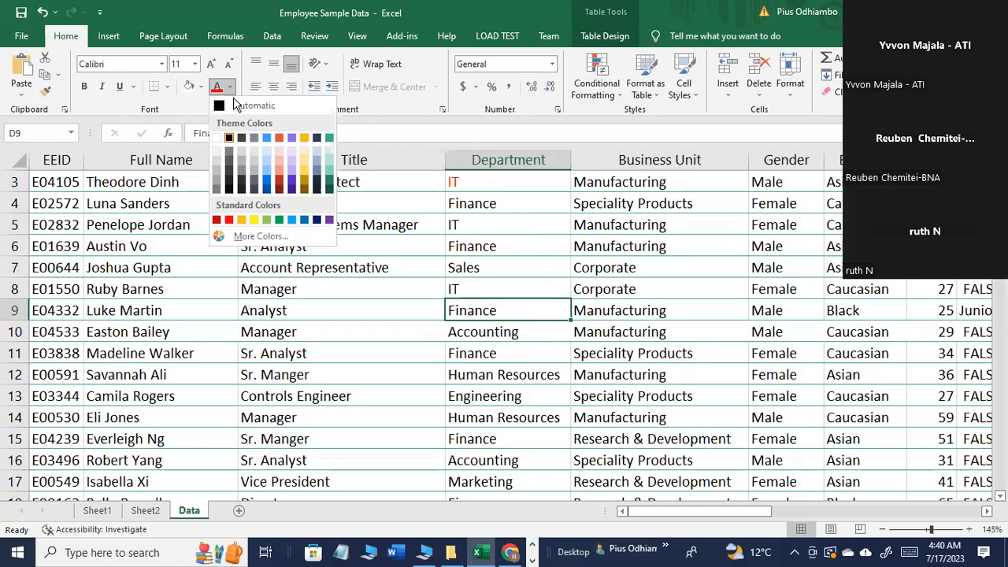
left_click(271, 217)
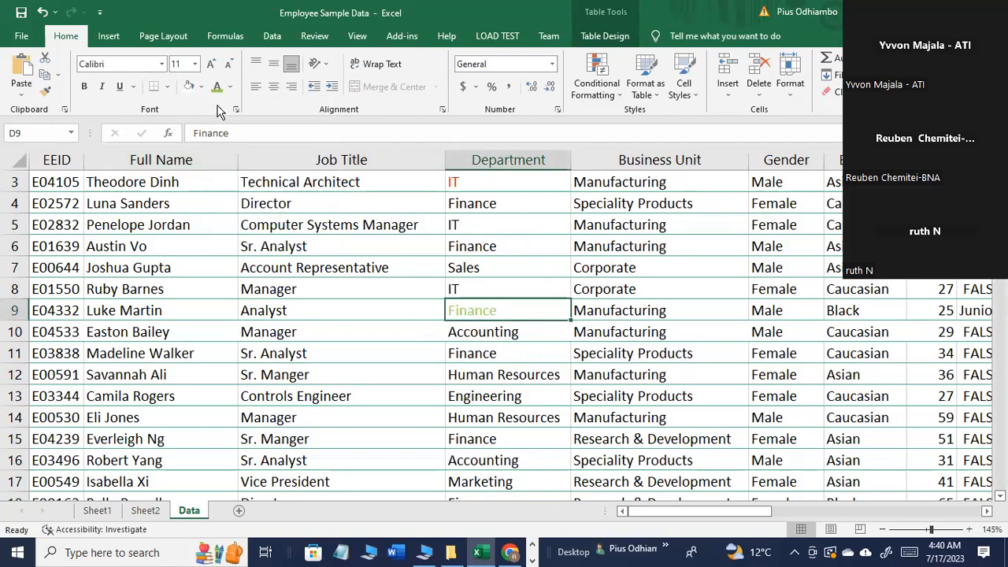
left_click(231, 88)
left_click(279, 222)
Step: Color the Department text in cell D13 dark red and in cell D6 purple
left_click(498, 400)
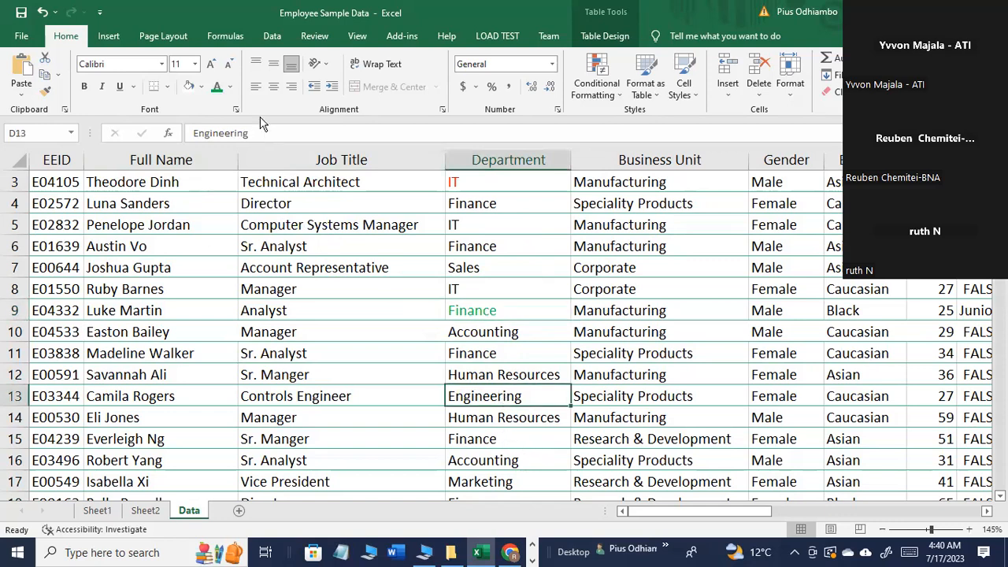
left_click(231, 87)
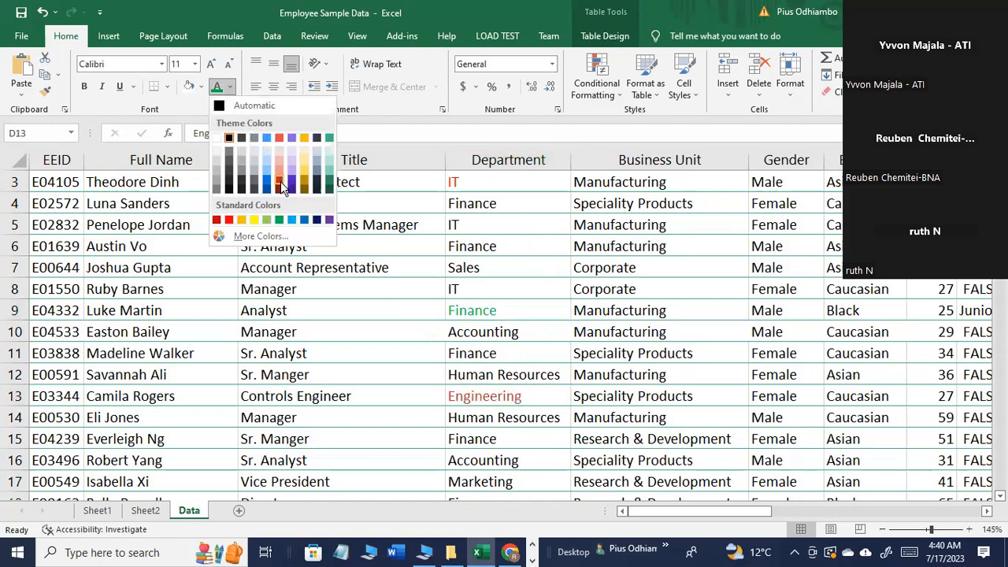
left_click(280, 182)
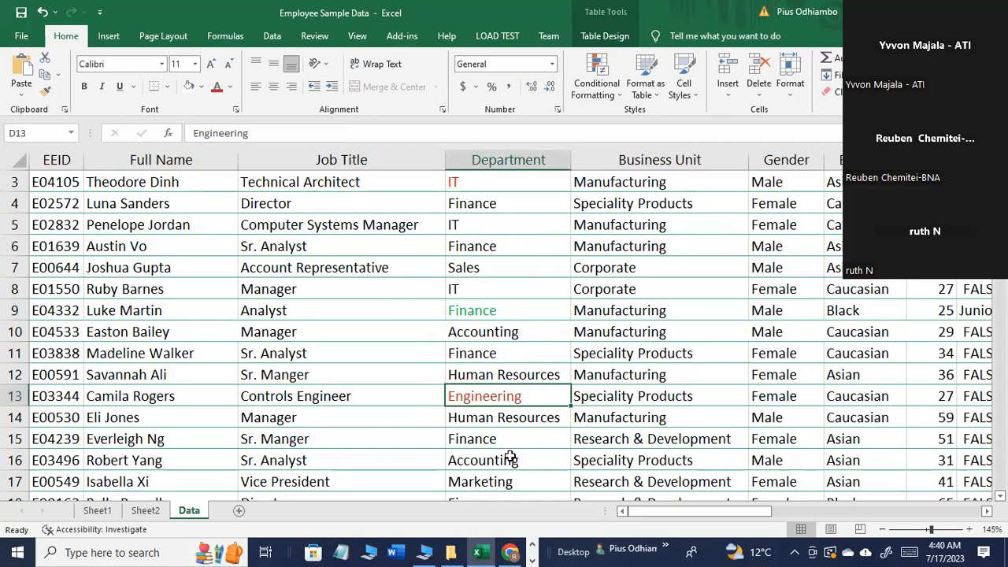
left_click(490, 247)
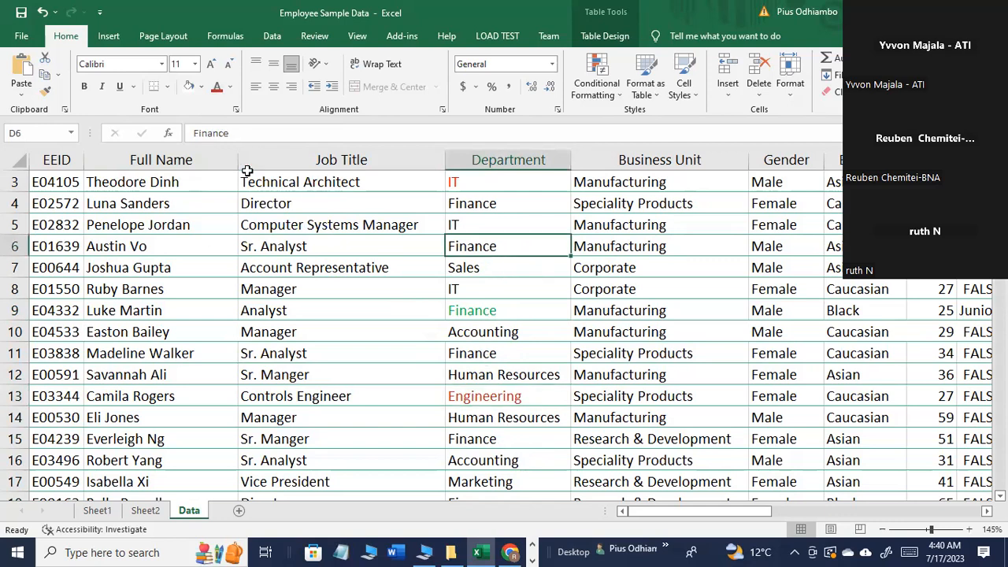
left_click(231, 90)
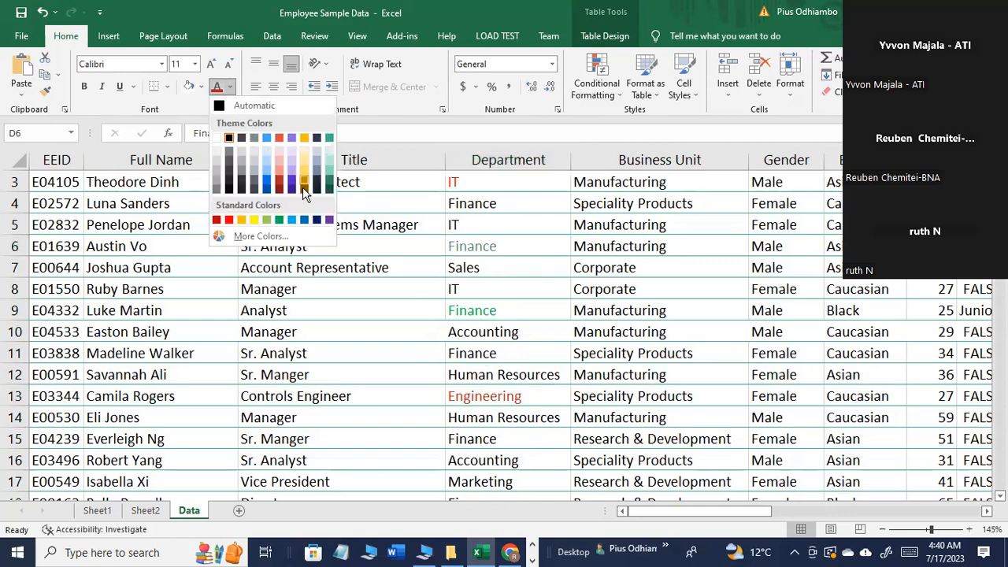
left_click(329, 220)
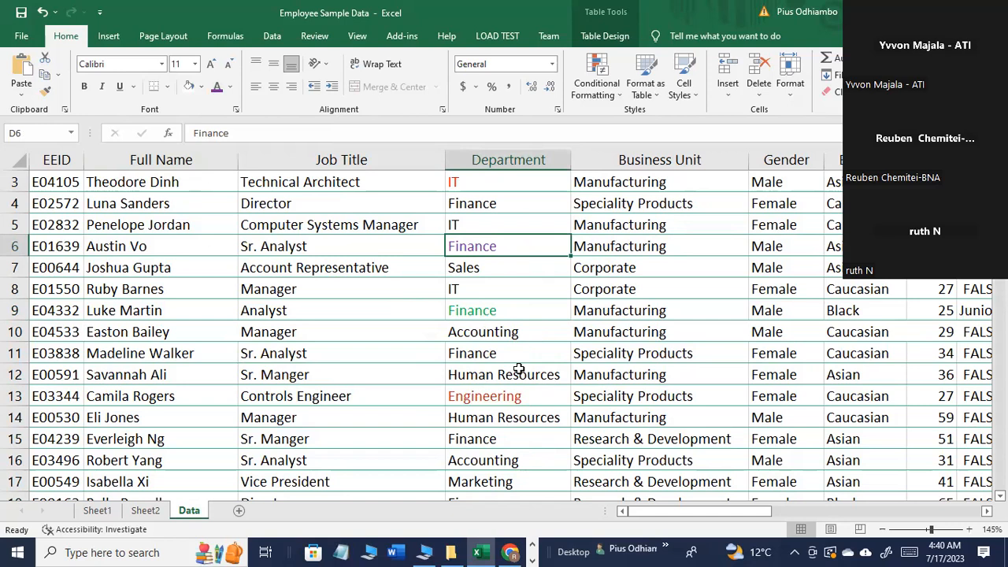
Step: Color the Department text in cell D15 blue
left_click(496, 443)
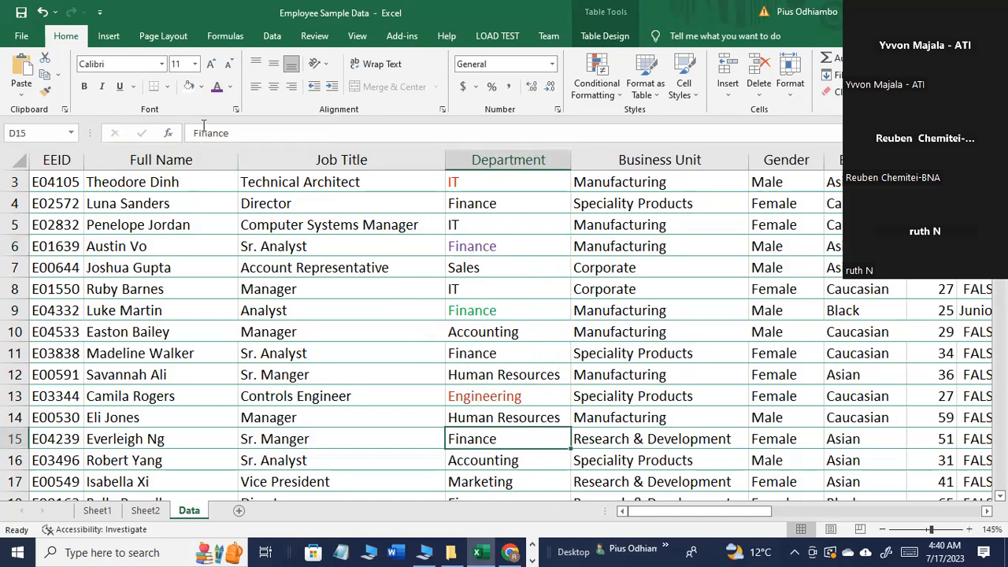
left_click(229, 89)
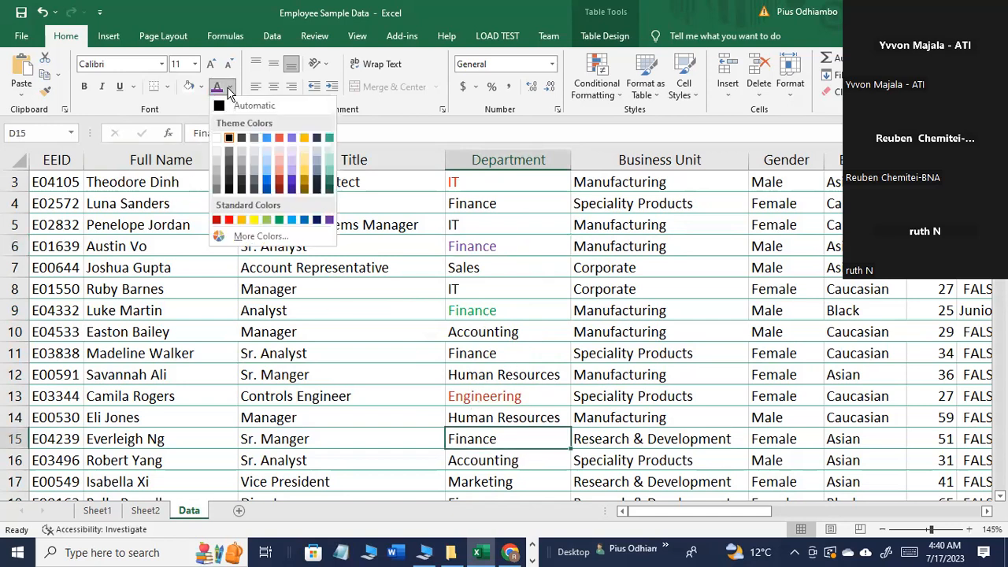
left_click(267, 177)
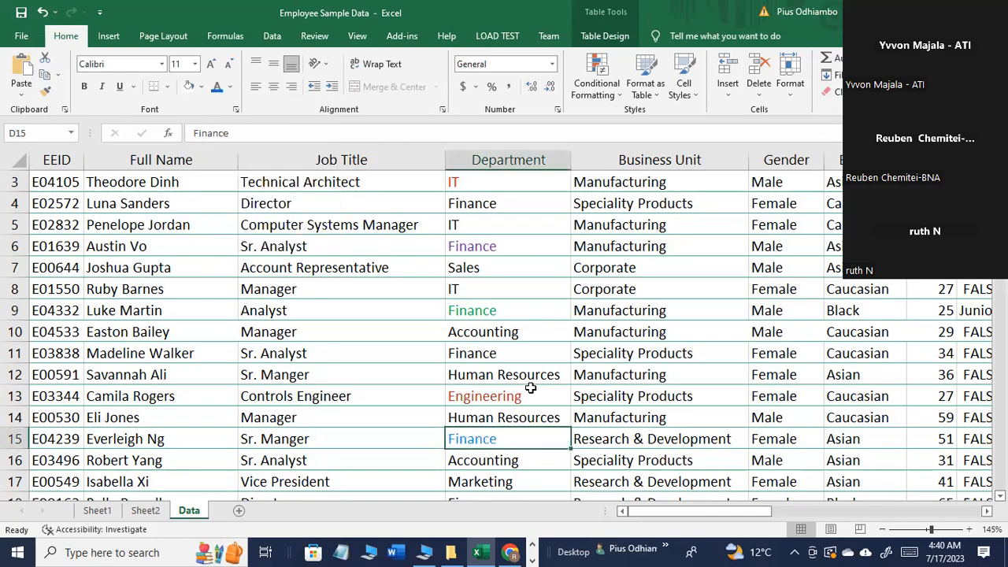
Step: Set up a custom sort of the employee table by Department, sorting on Font Color
scroll(355, 338, "up", 1)
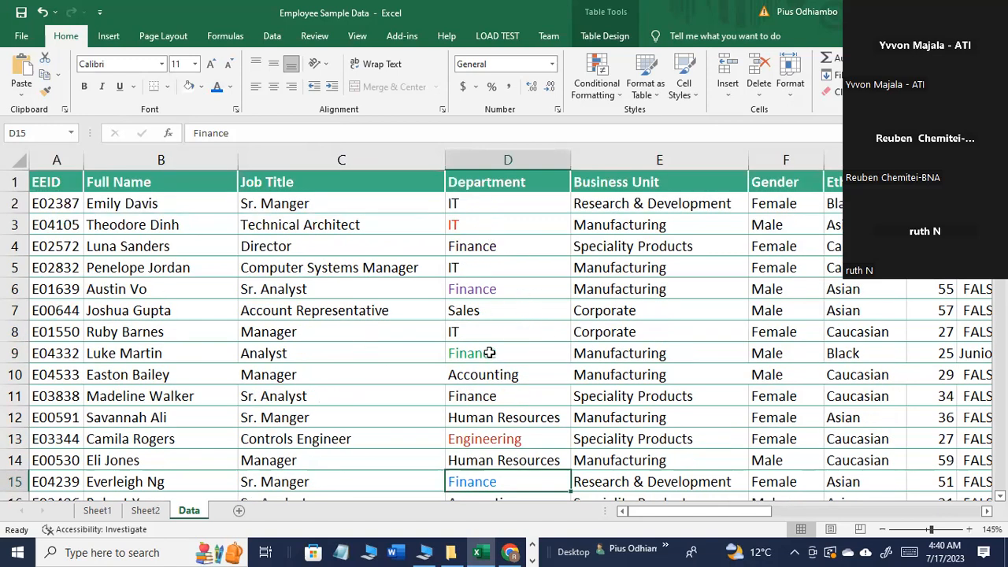
left_click(505, 226)
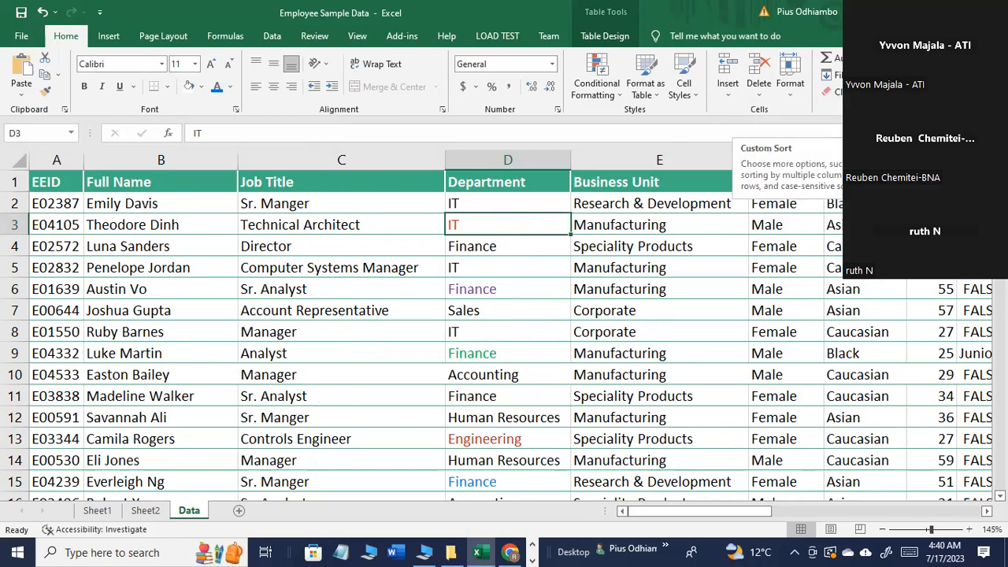
left_click(906, 147)
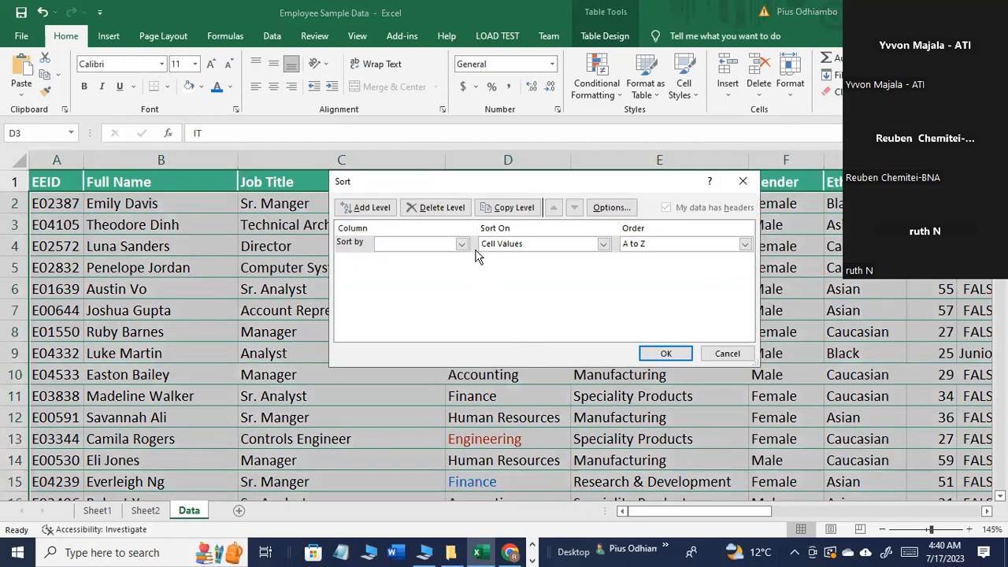
left_click(461, 244)
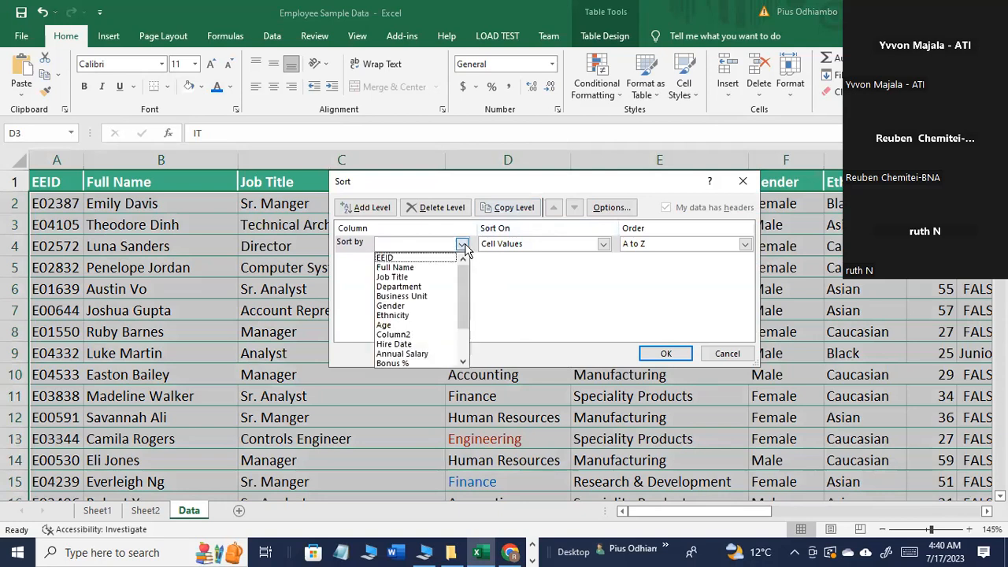
left_click(401, 281)
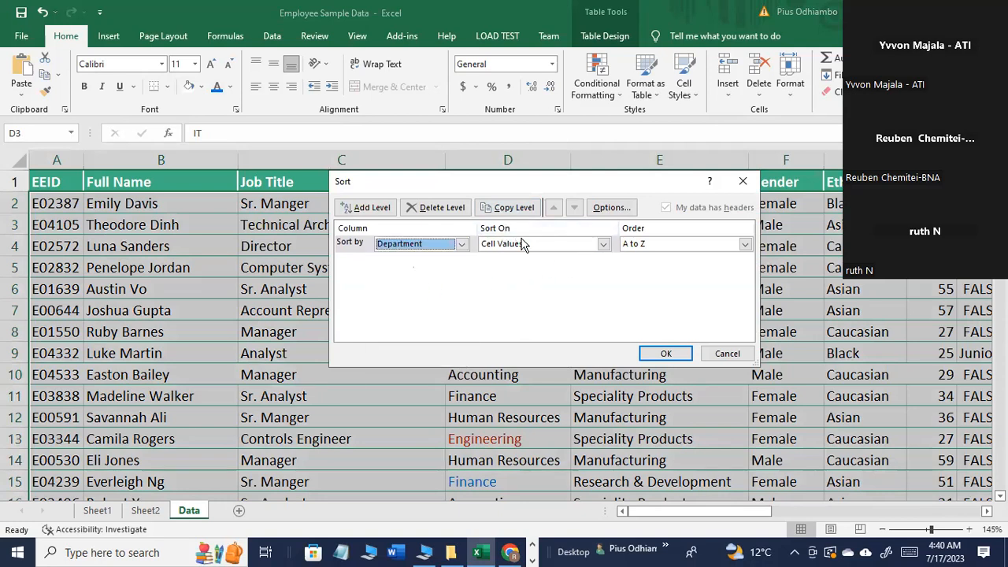
left_click(603, 244)
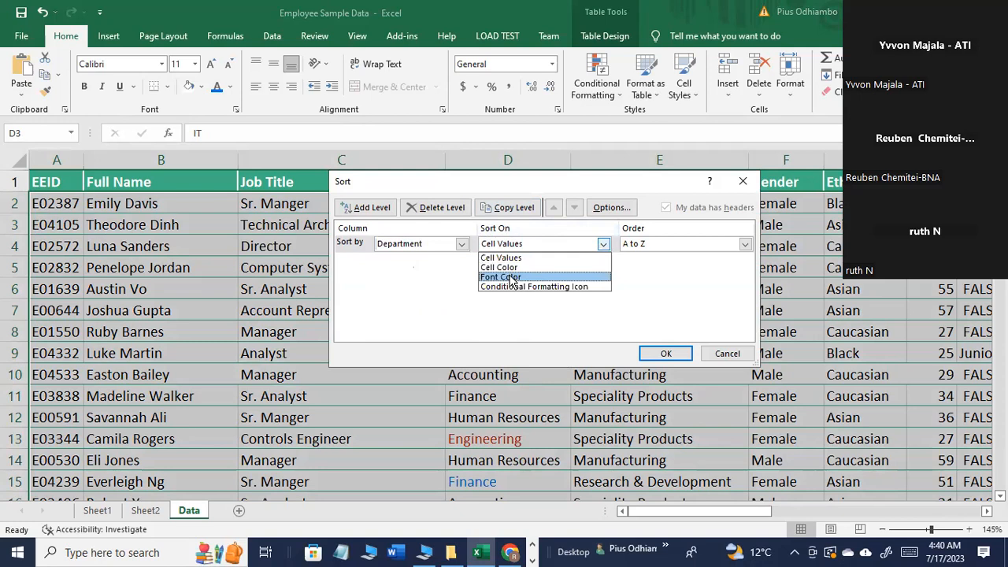
left_click(511, 278)
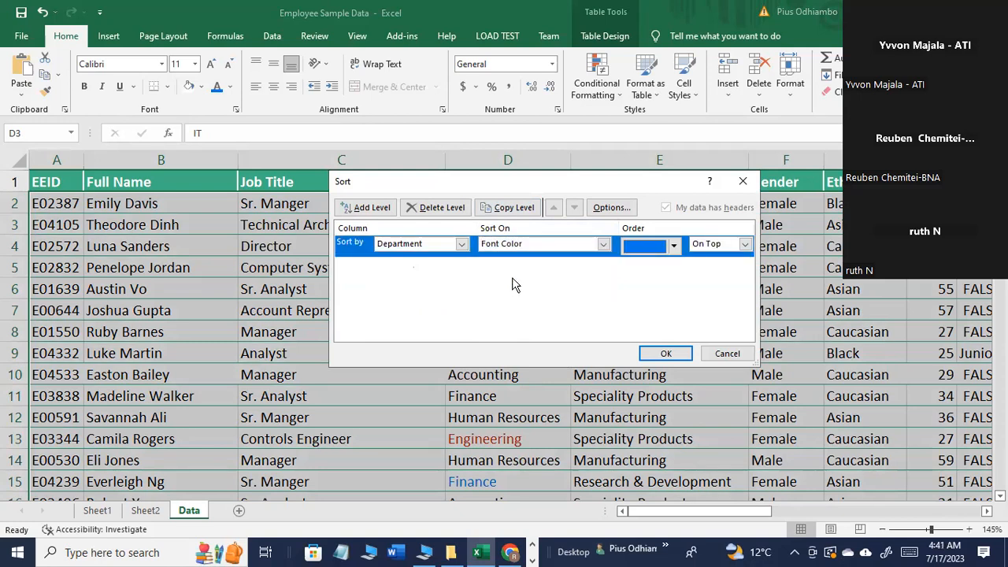
Step: Run the font color sort with blue placed On Bottom, and undo it
left_click(673, 245)
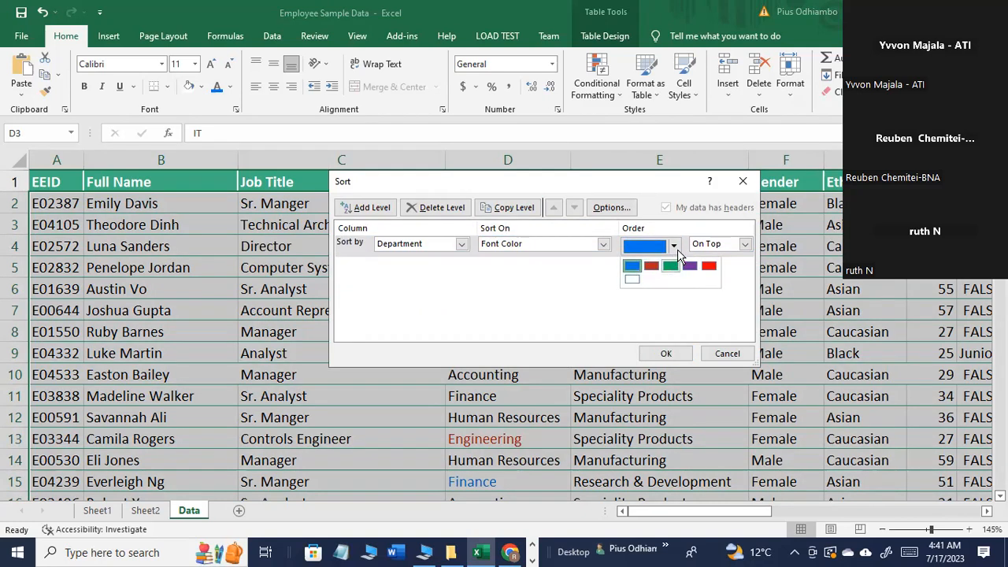
left_click(675, 247)
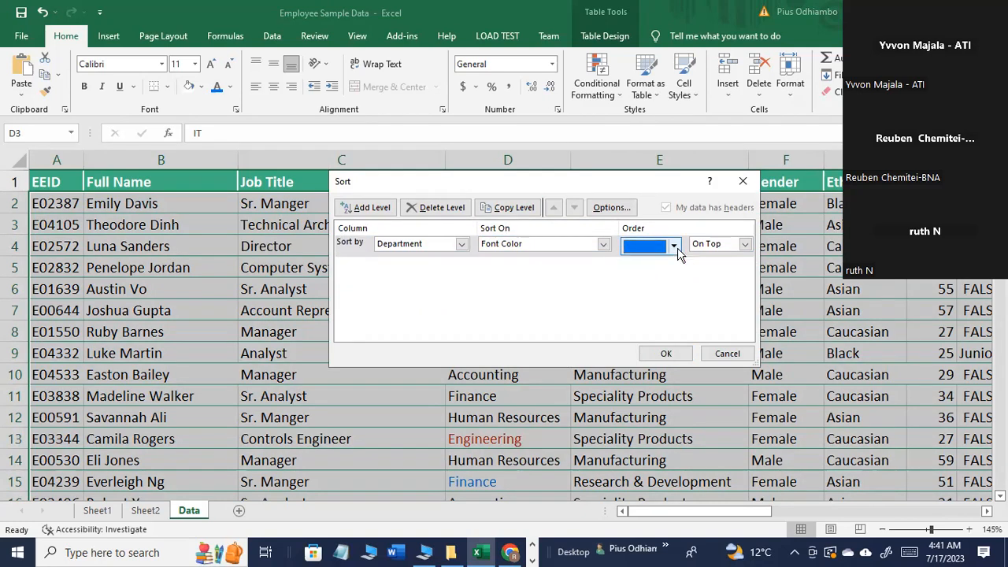
left_click(744, 245)
left_click(722, 265)
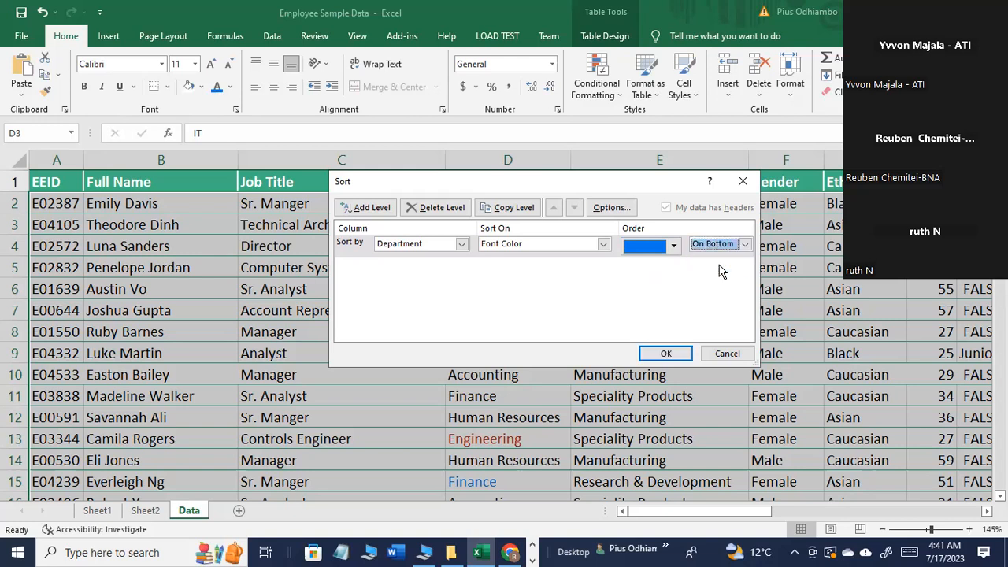
left_click(665, 356)
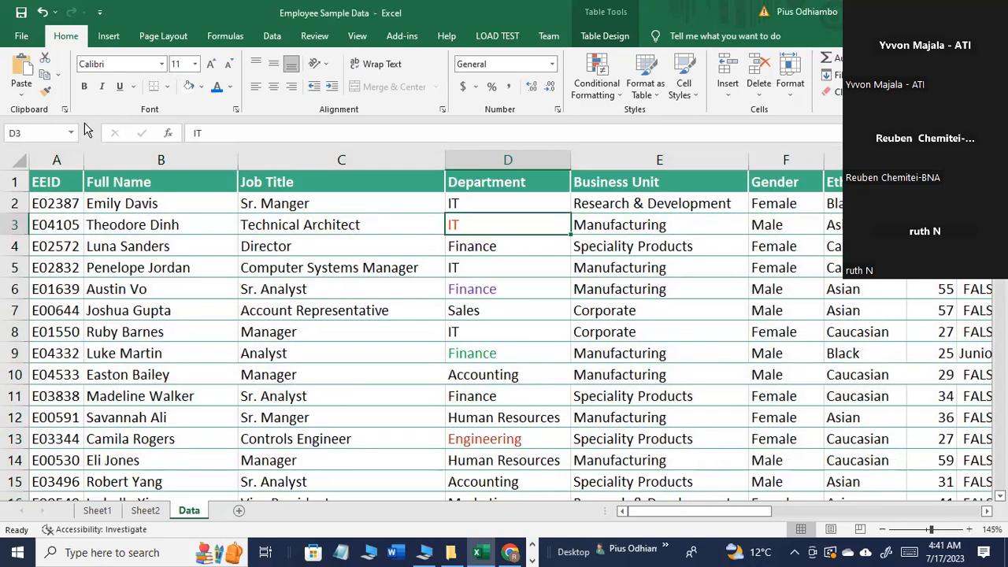
left_click(43, 12)
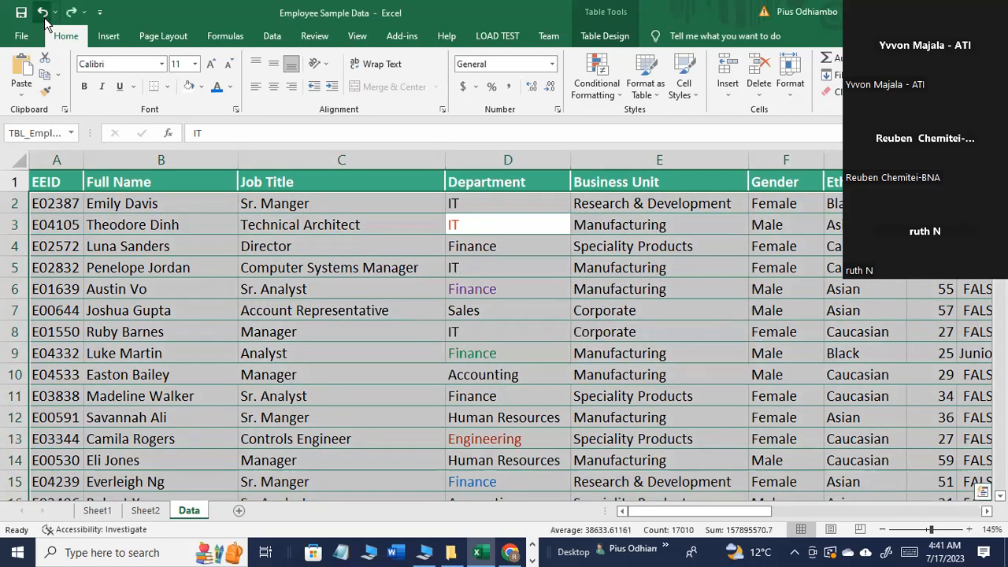
Step: Custom sort the employee table by Department on Font Color, with blue placed On Top
left_click(481, 285)
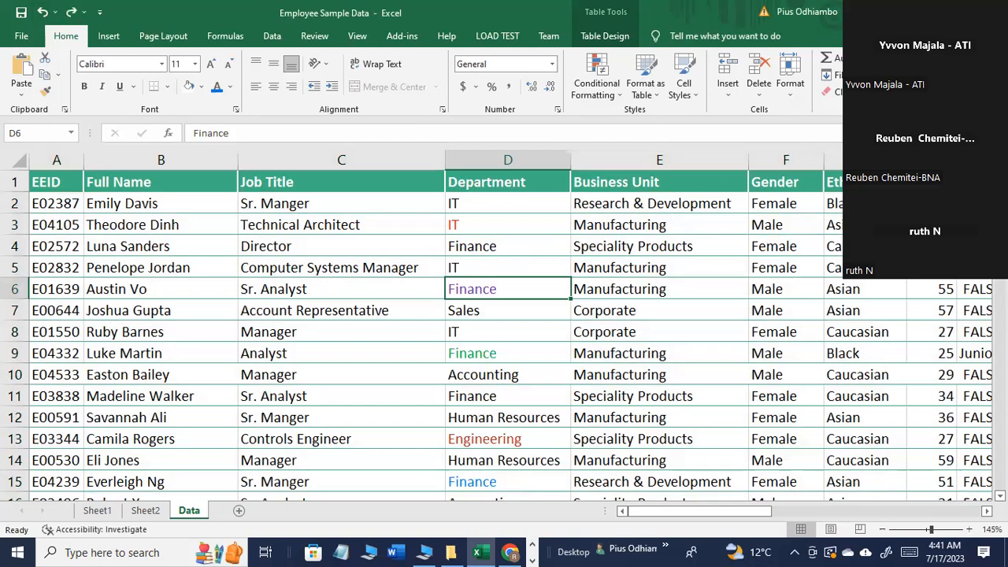
key("alt+a")
key("s")
key("s")
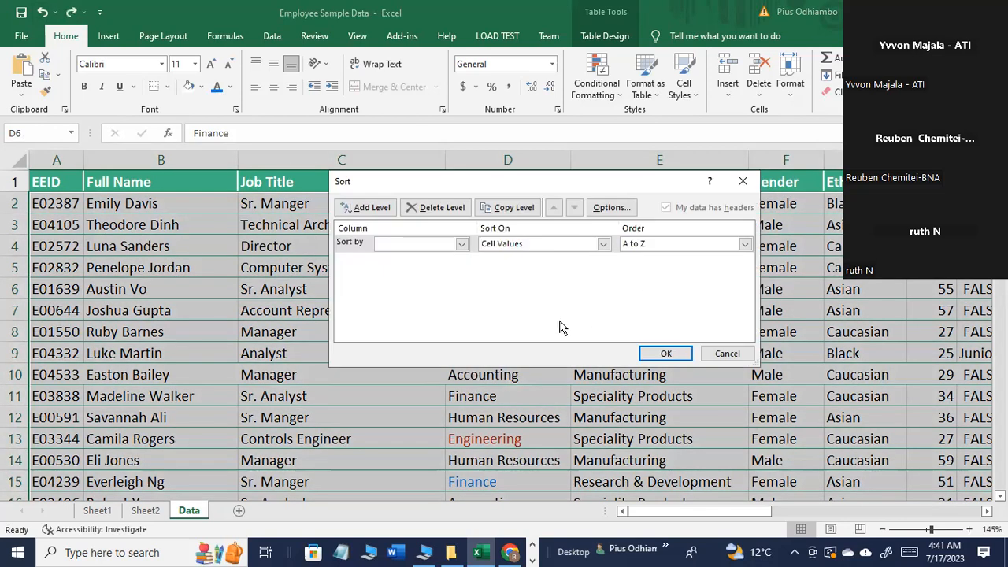
left_click(462, 244)
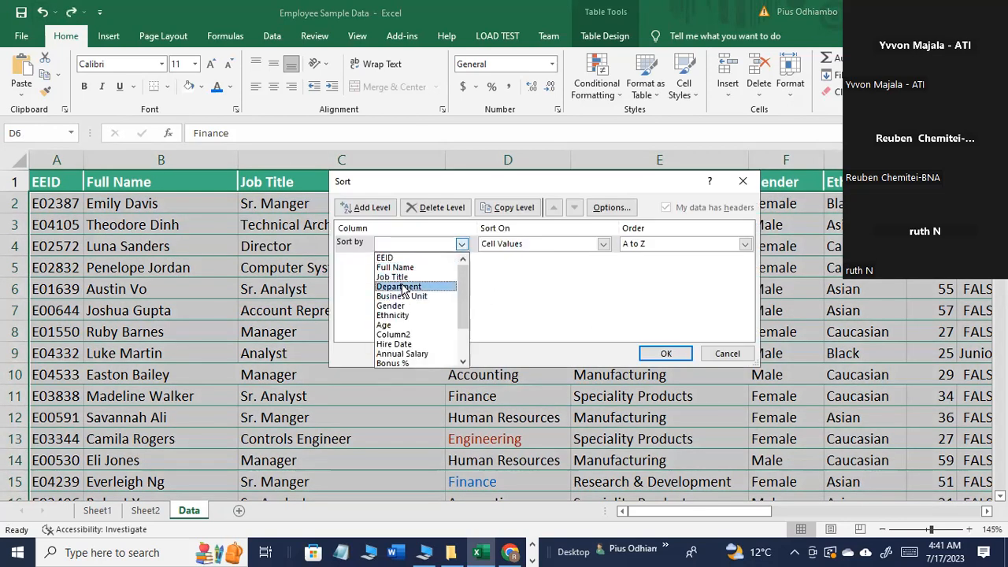
left_click(401, 286)
left_click(601, 245)
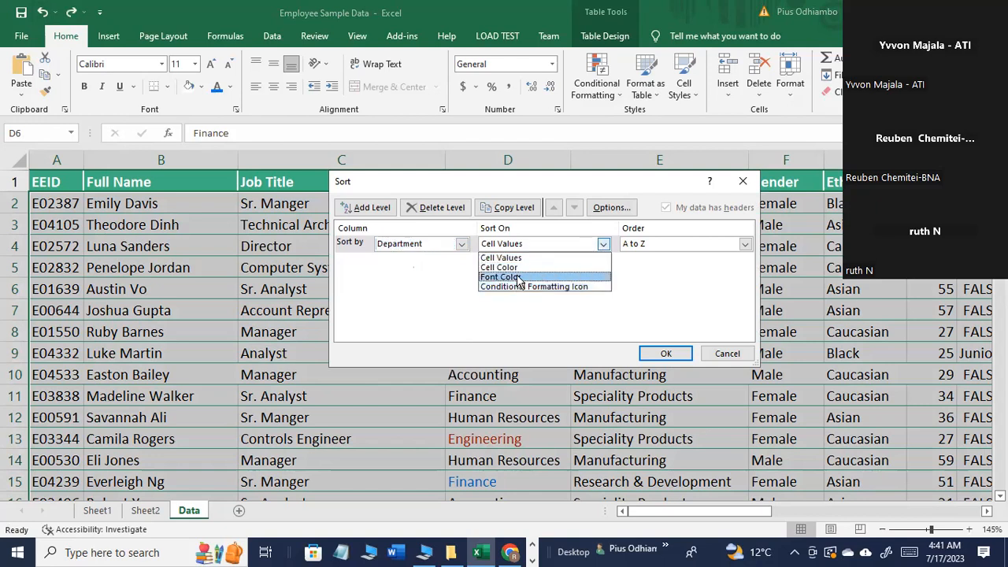
left_click(519, 277)
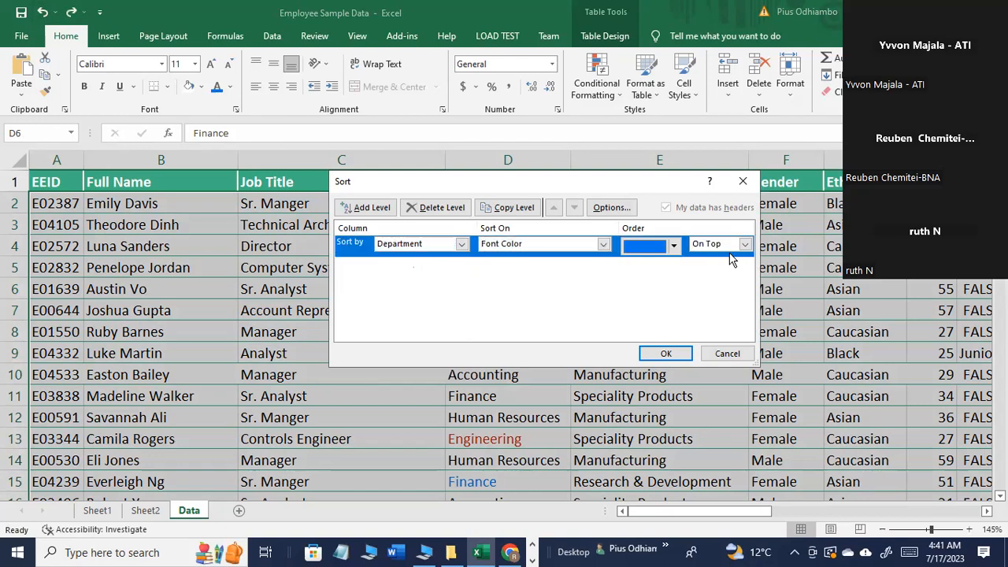
left_click(745, 247)
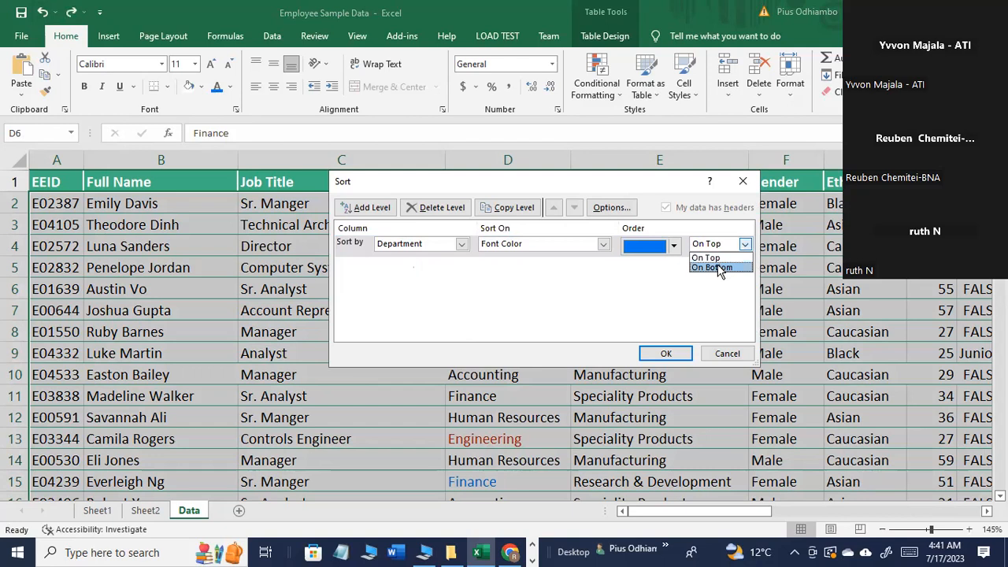
left_click(720, 255)
left_click(667, 353)
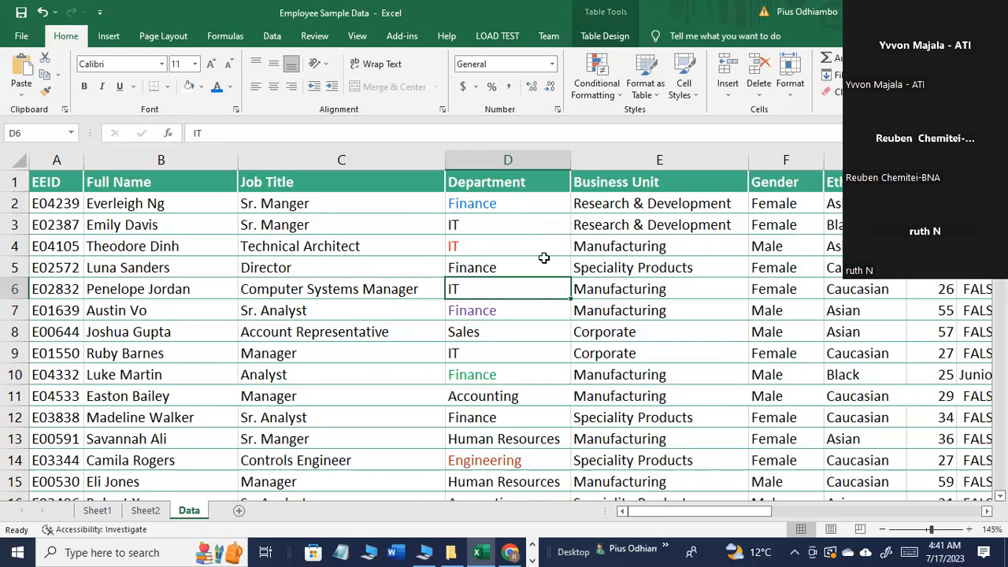
Step: Undo the Department font color sort and redo it, comparing the row order of the employee table
left_click(41, 12)
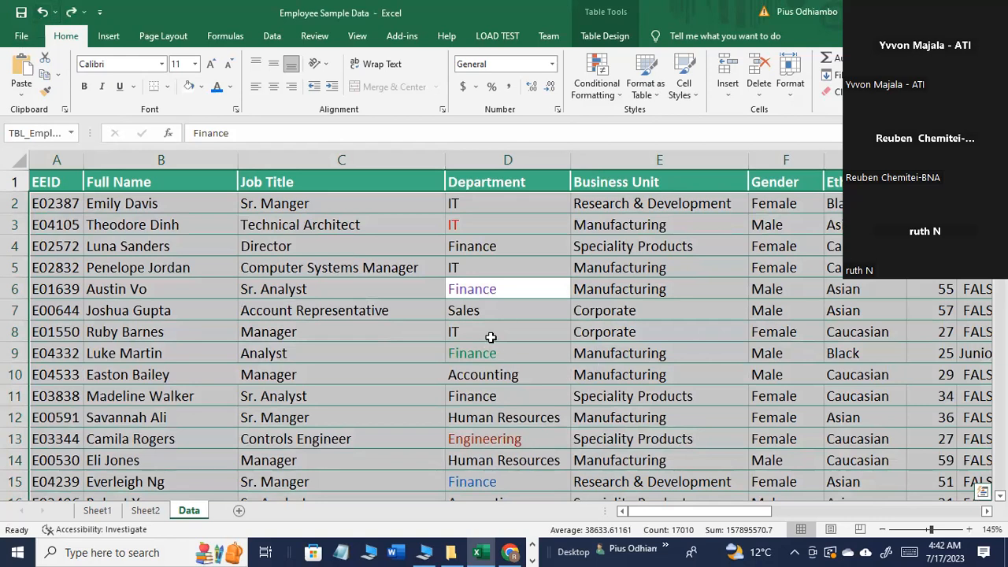
left_click(71, 19)
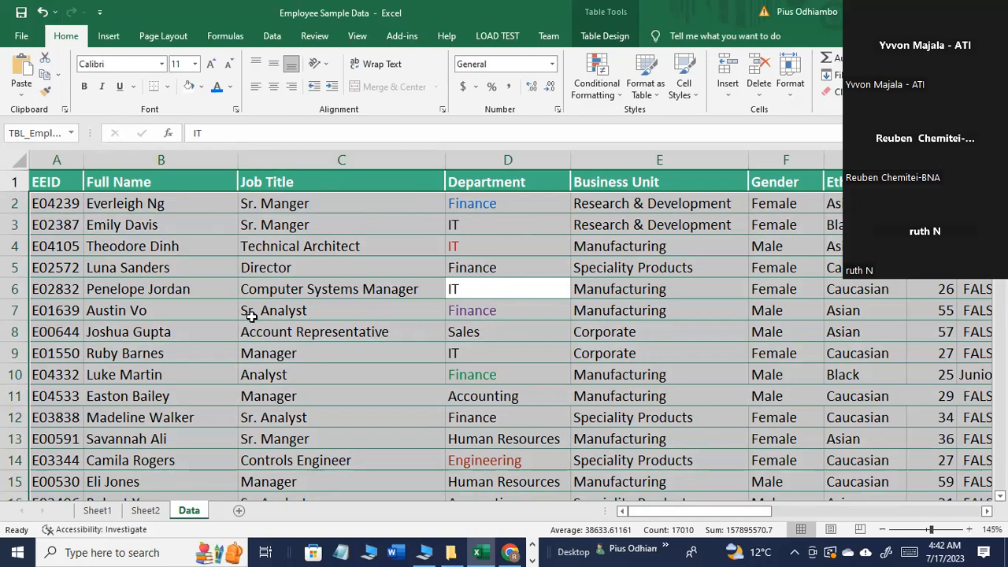
left_click(508, 337)
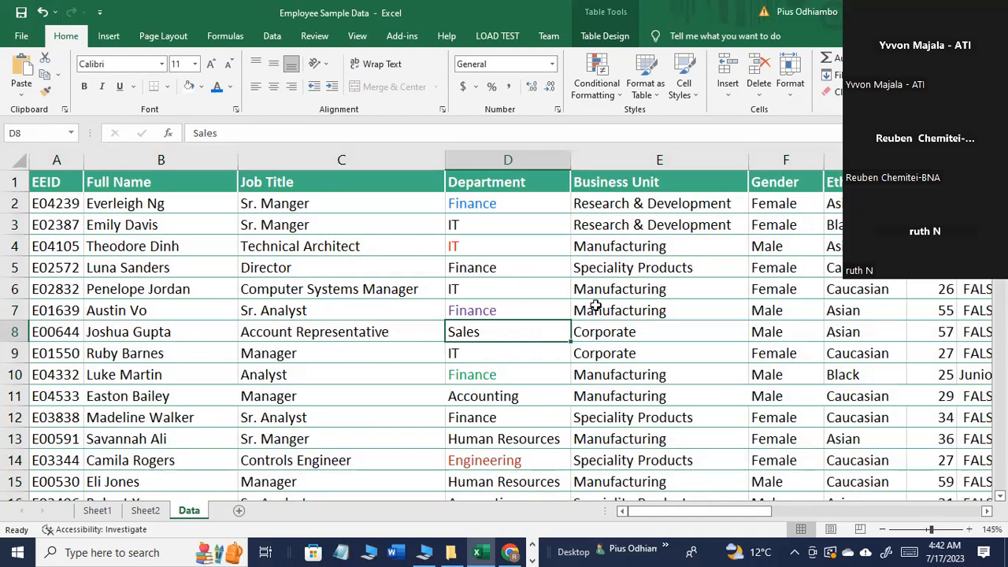
left_click(780, 268)
left_click(778, 293)
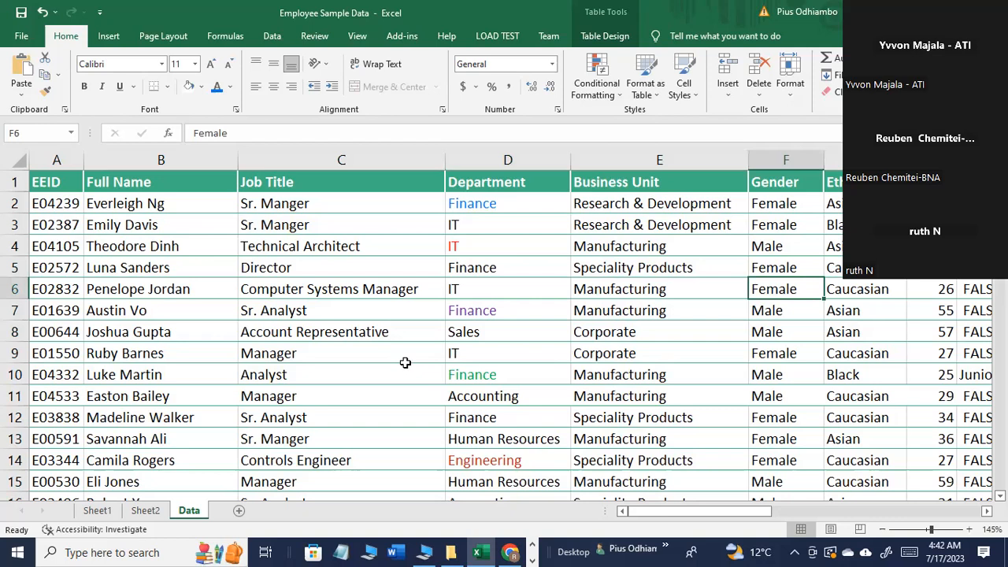
scroll(408, 370, "down", 1)
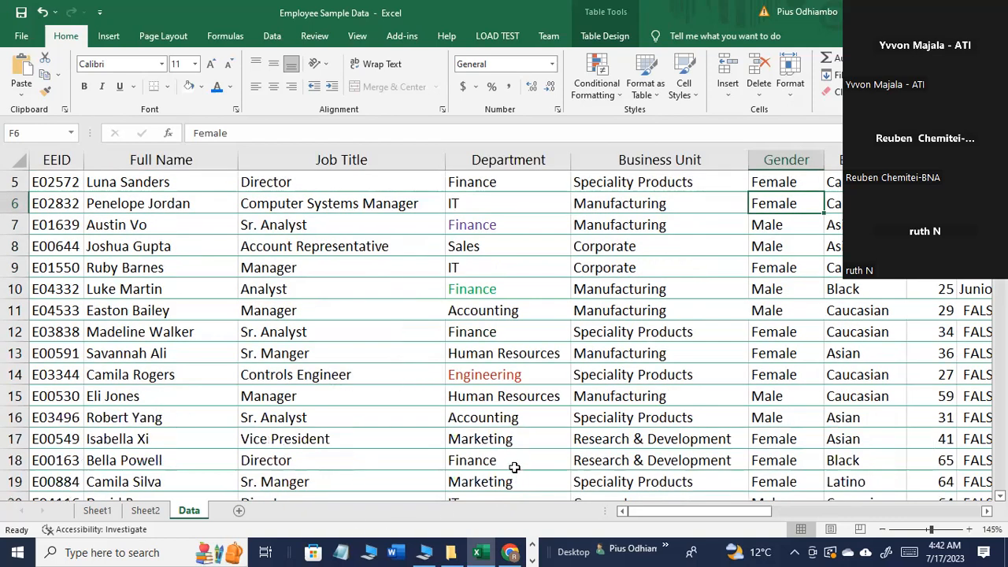
scroll(514, 467, "down", 1)
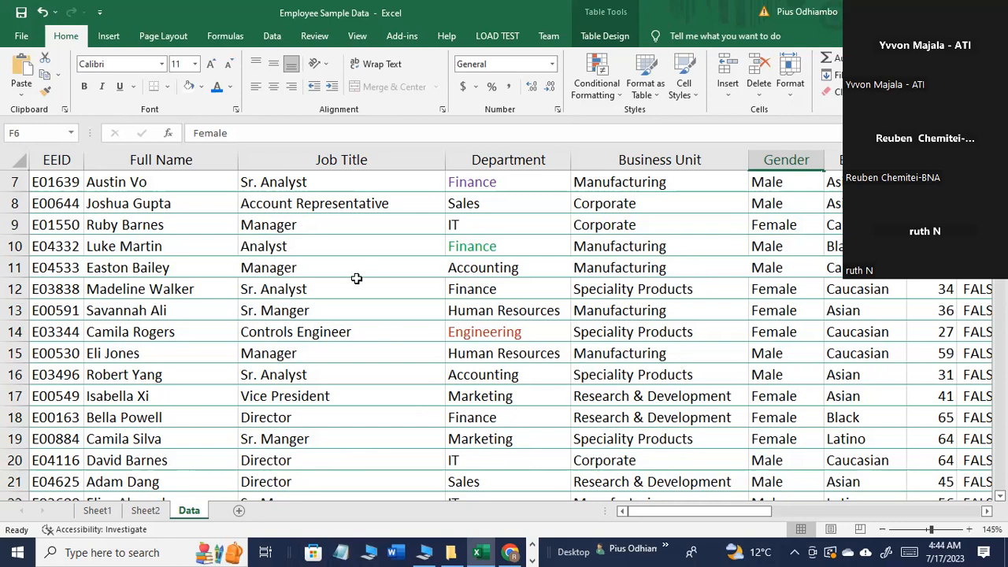
scroll(529, 324, "up", 2)
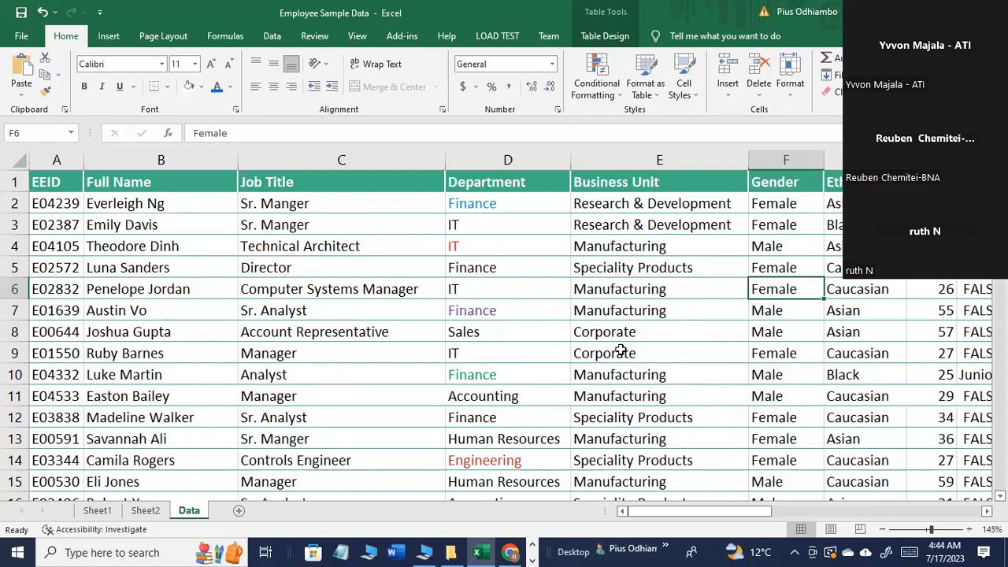
Step: Undo the font color sort along with the font and fill colors applied to the employee table
left_click(43, 13)
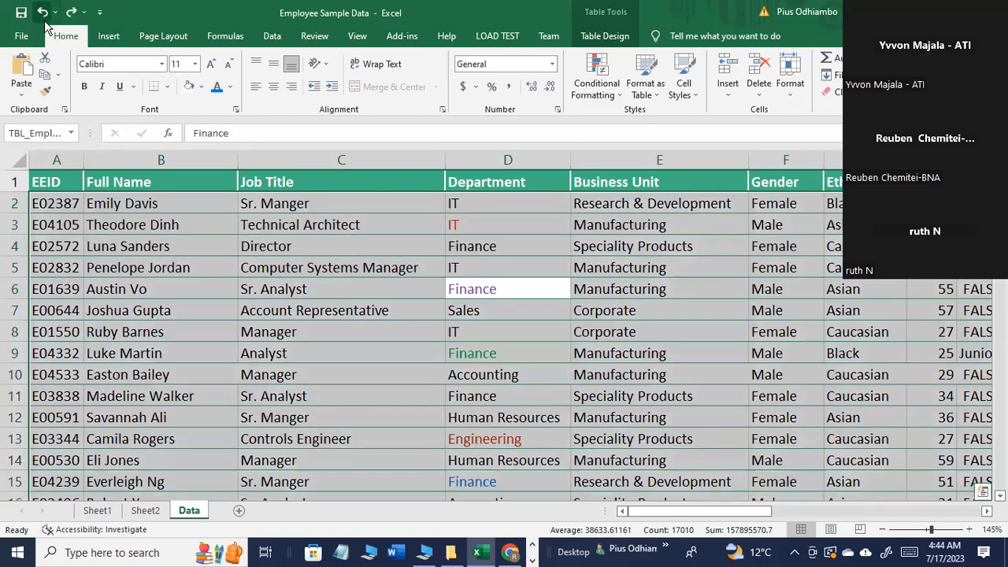
left_click(43, 13)
left_click(44, 12)
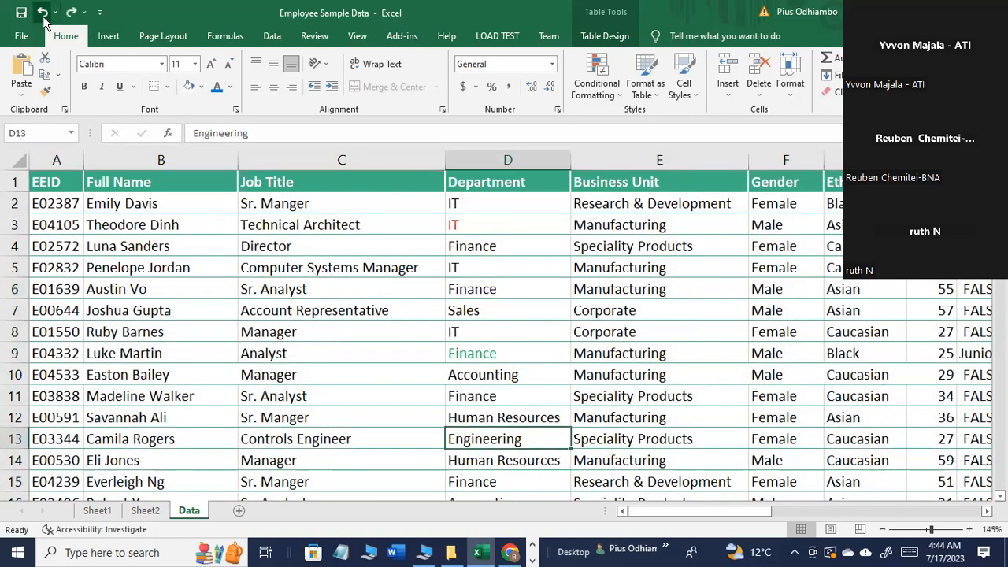
left_click(43, 12)
left_click(44, 12)
left_click(44, 13)
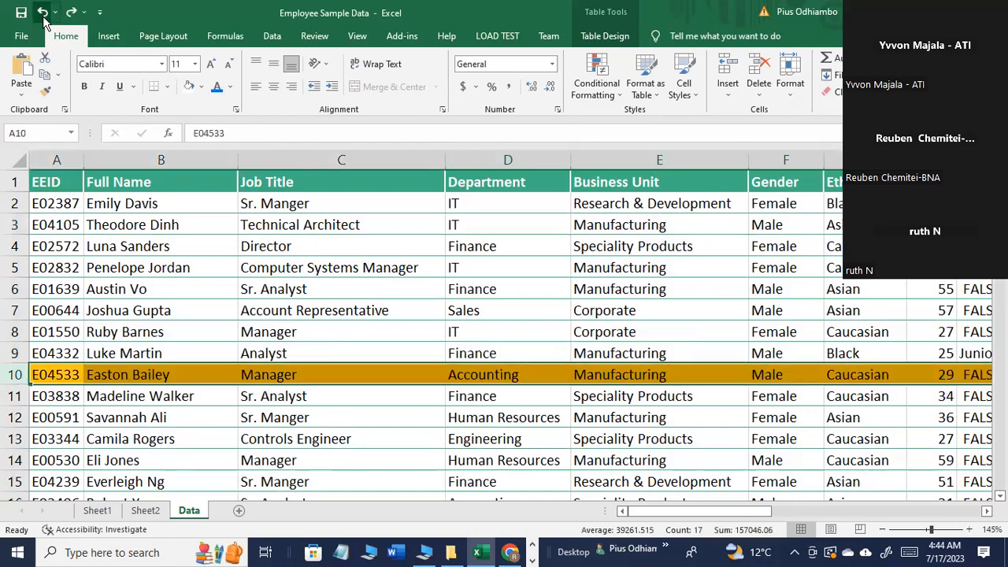
left_click(43, 13)
left_click(43, 13)
left_click(43, 13)
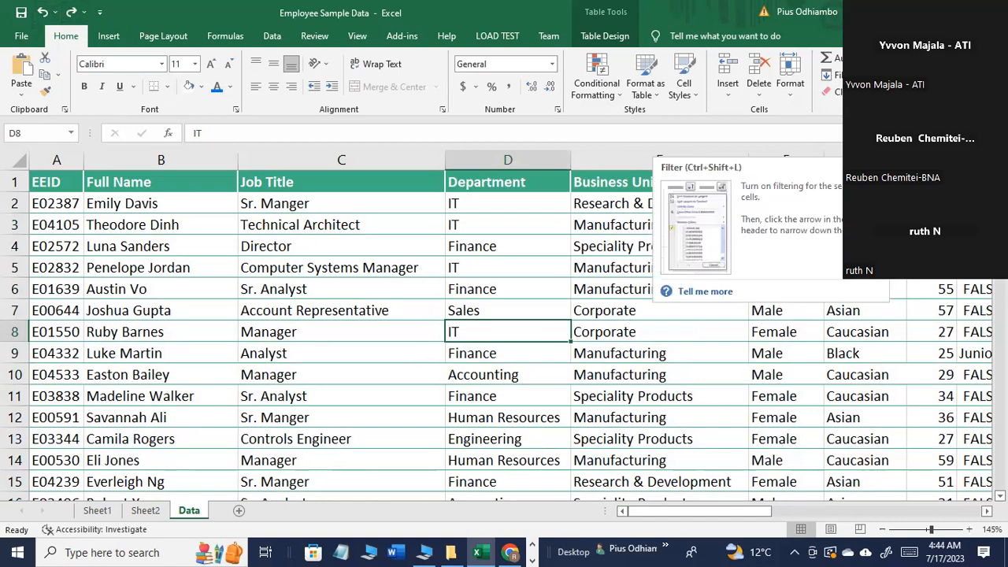
Step: Turn on the header filters of the employee table, toggling them off and on again twice
left_click(927, 165)
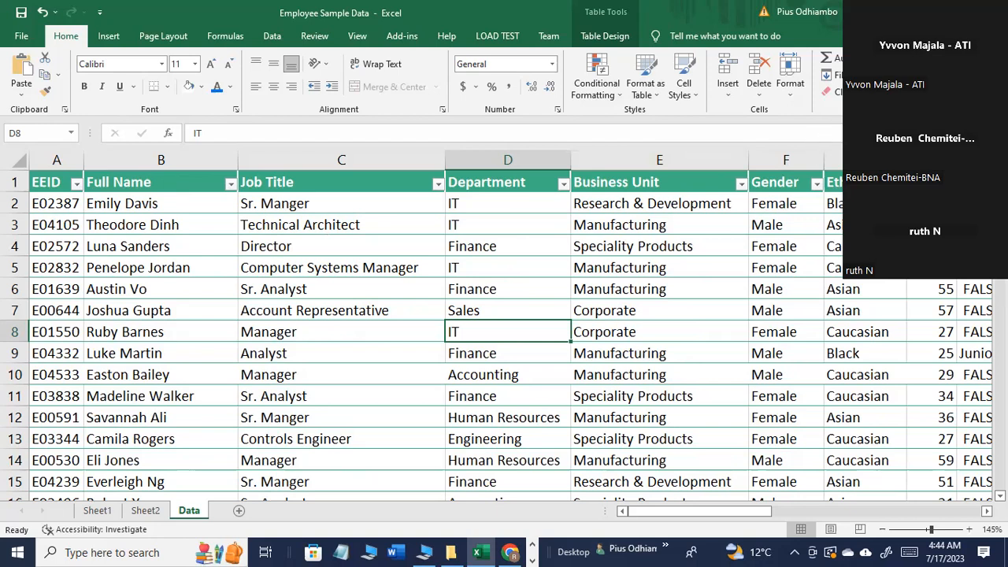
key("ctrl+shift+l")
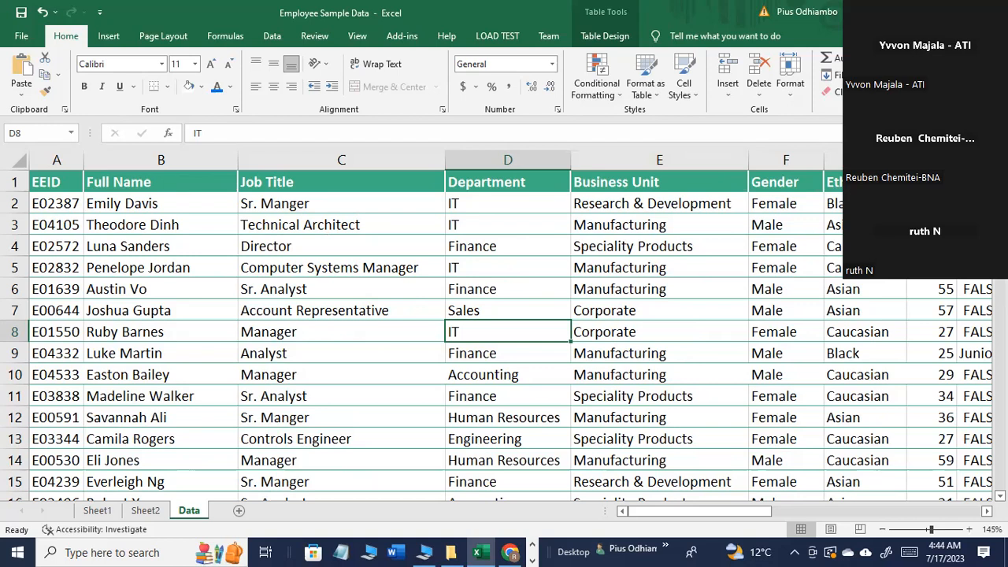
key("ctrl+shift+l")
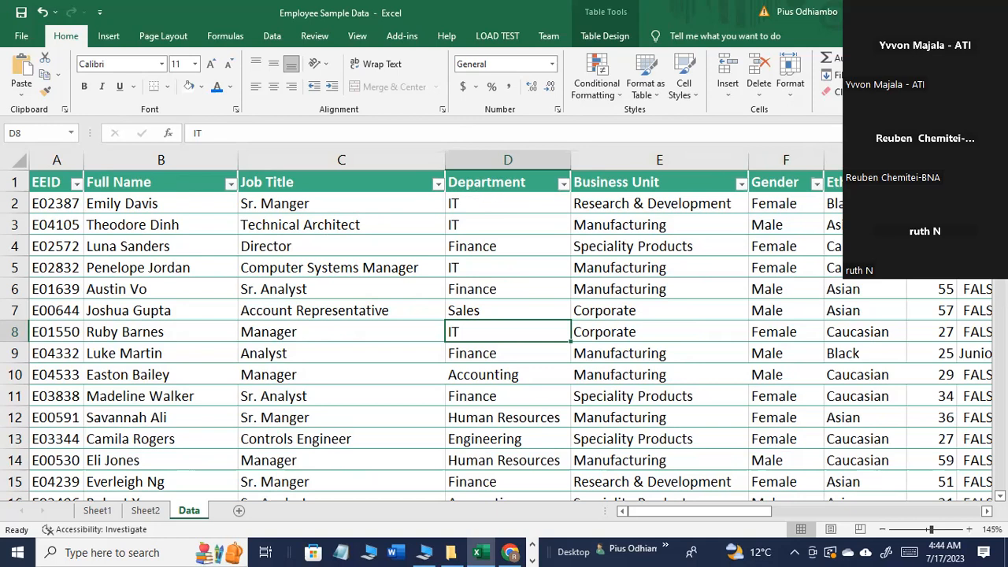
key("ctrl+shift+l")
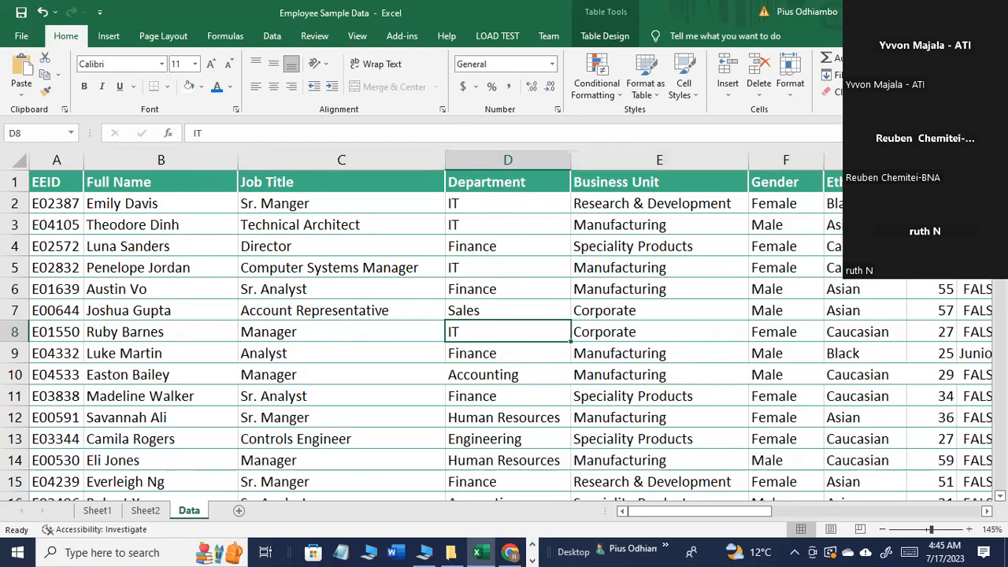
key("ctrl+shift+l")
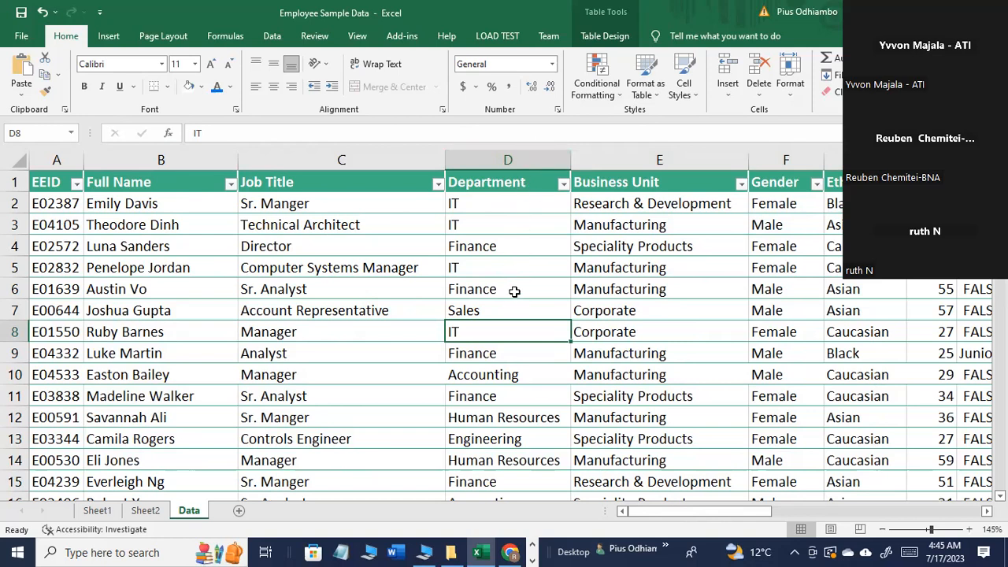
Step: Open the filter choices for the Department column and deselect all departments
left_click(564, 184)
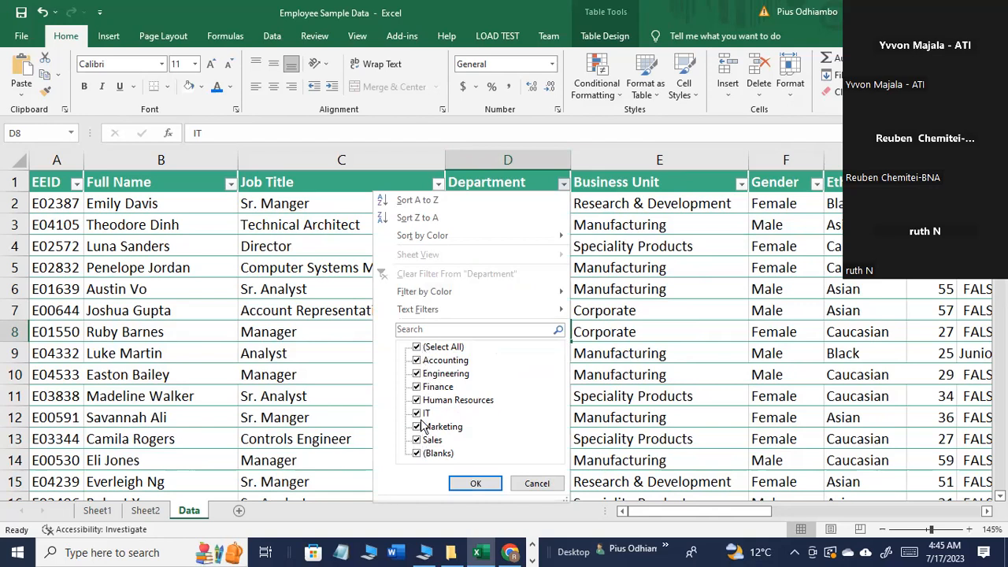
left_click(422, 351)
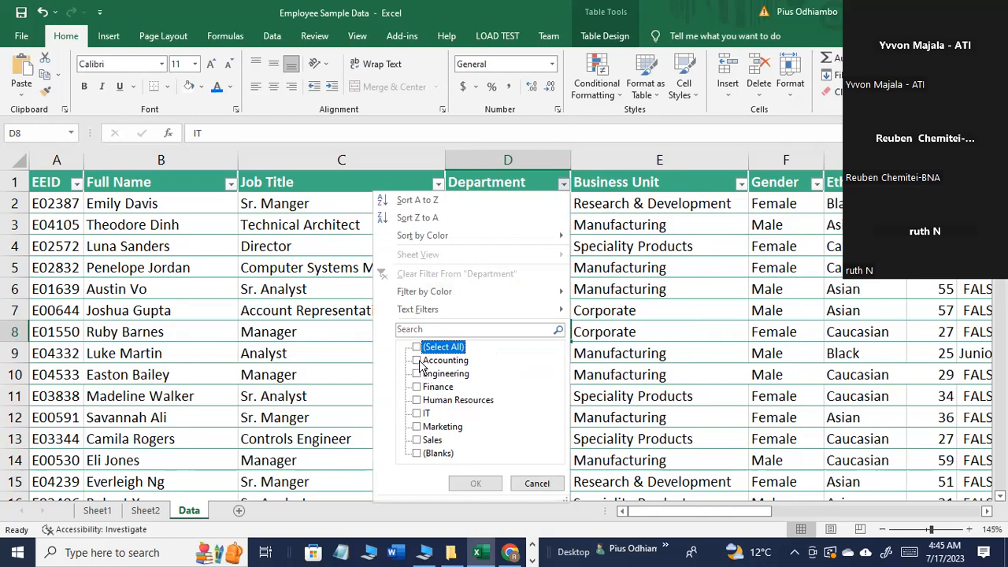
left_click(419, 361)
left_click(419, 374)
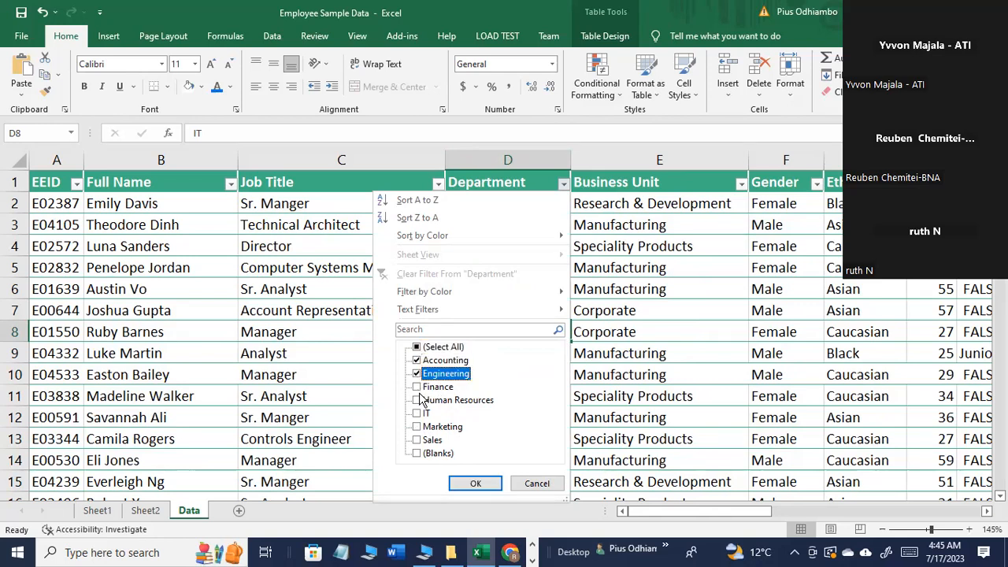
left_click(418, 386)
left_click(418, 386)
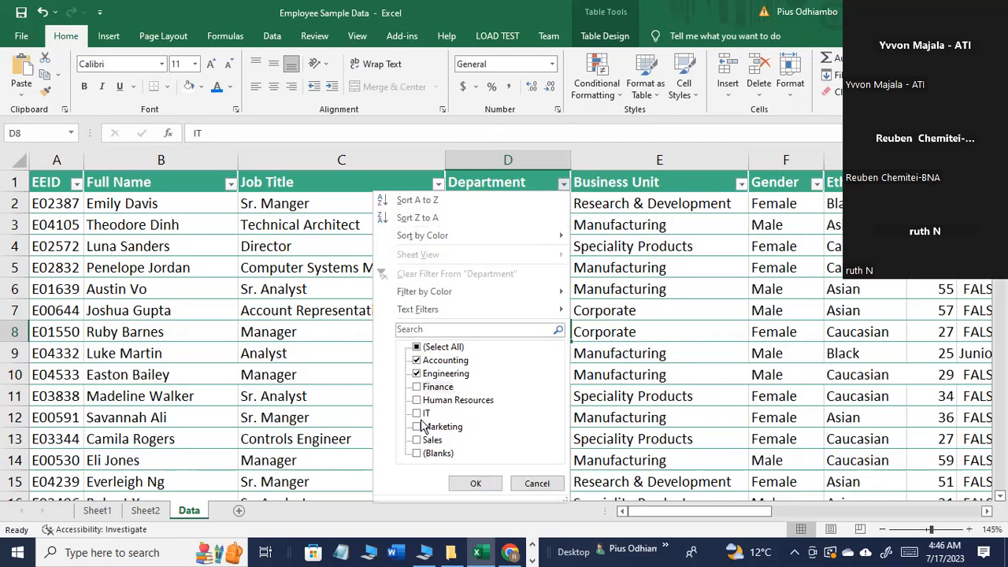
left_click(419, 374)
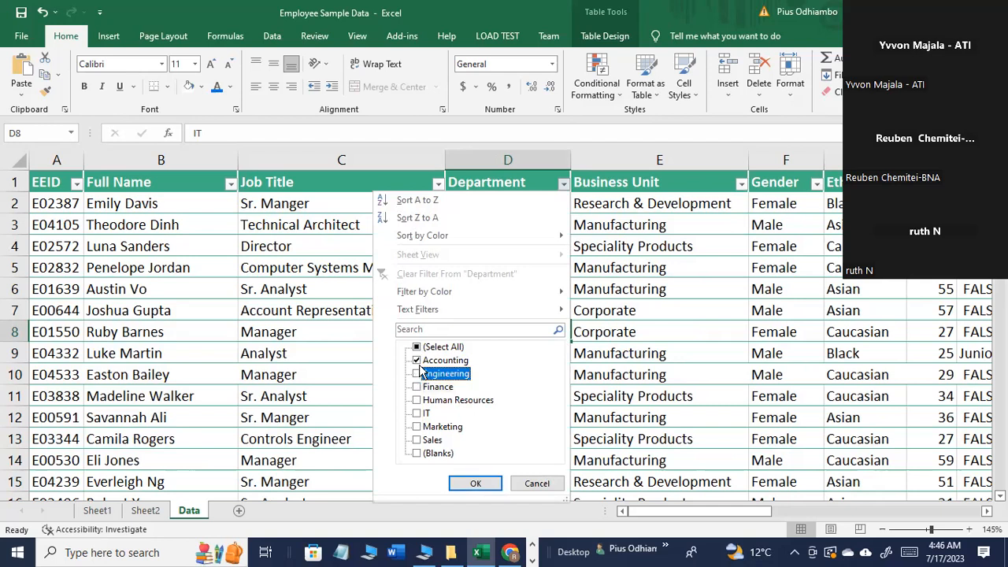
left_click(450, 360)
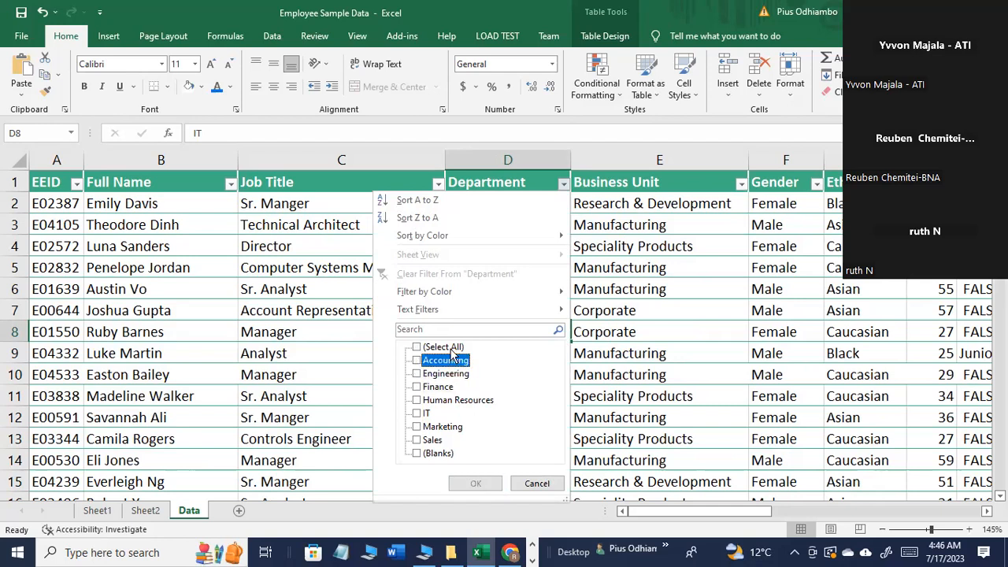
Step: Filter the Department column to IT only and look through the filtered rows
left_click(418, 413)
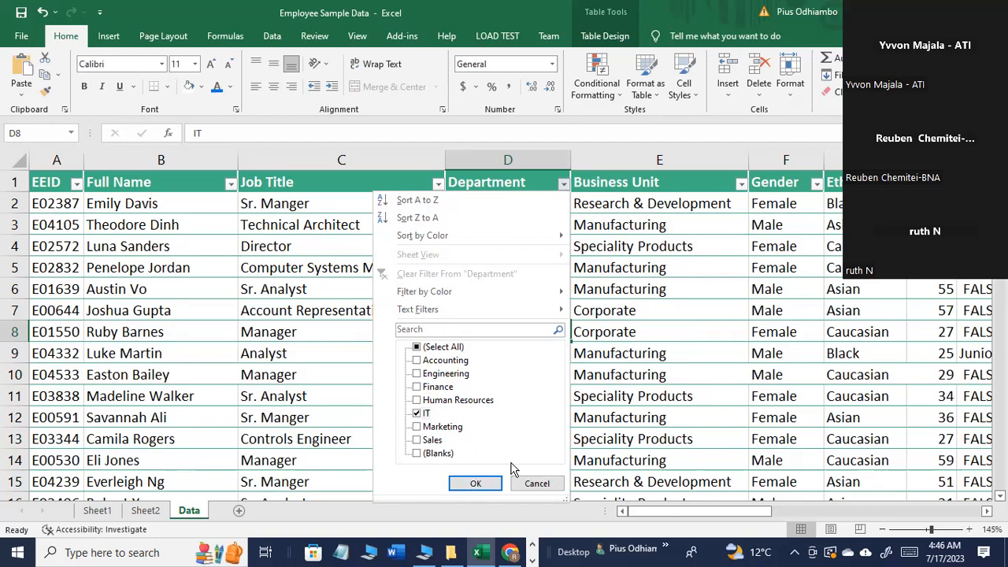
left_click(475, 483)
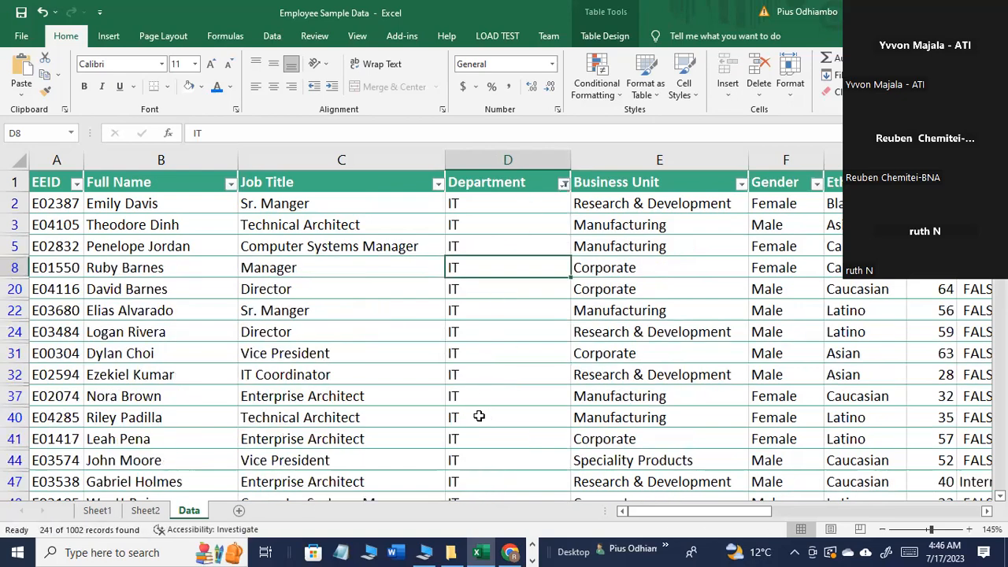
scroll(478, 417, "down", 3)
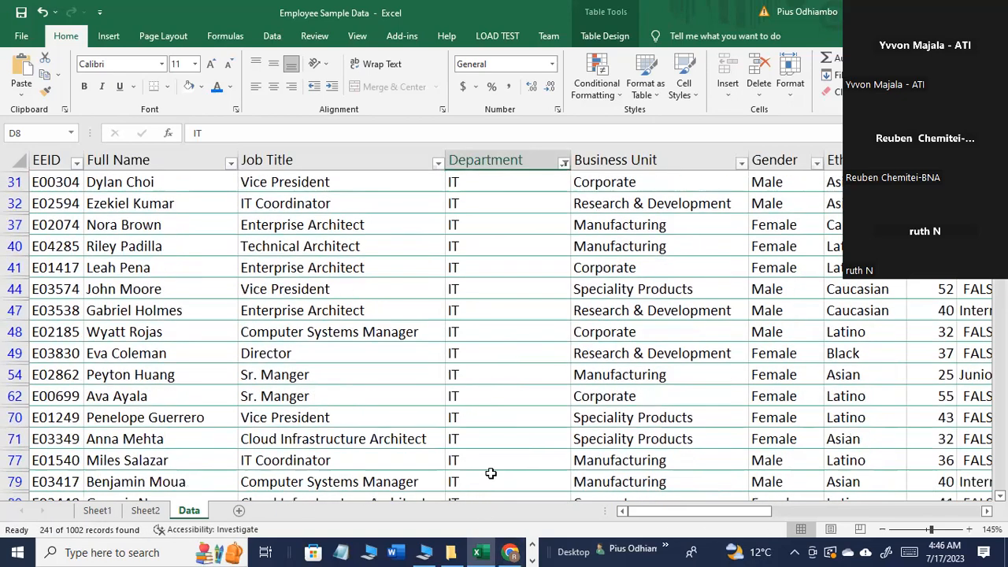
scroll(491, 473, "down", 13)
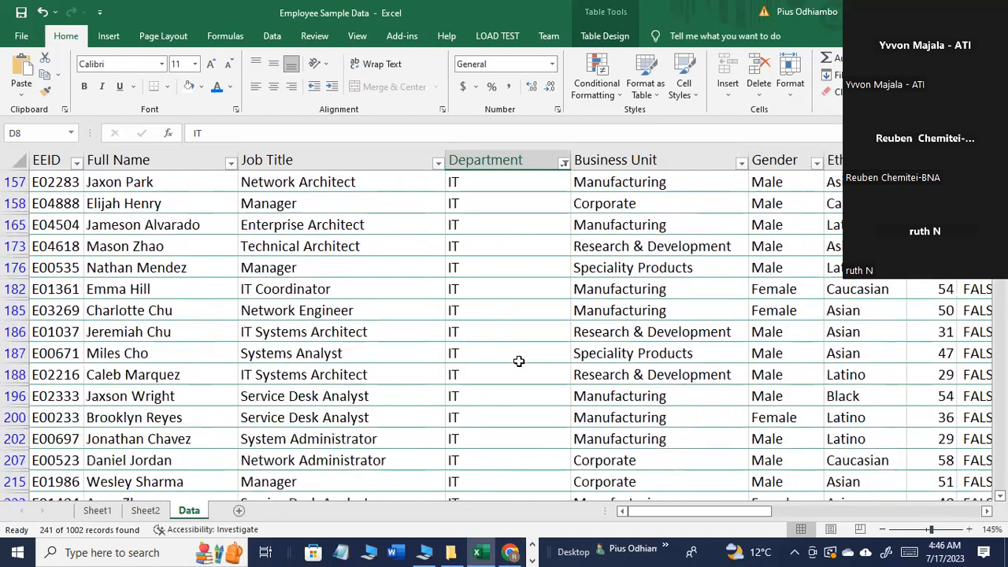
scroll(519, 360, "down", 1)
scroll(517, 358, "up", 13)
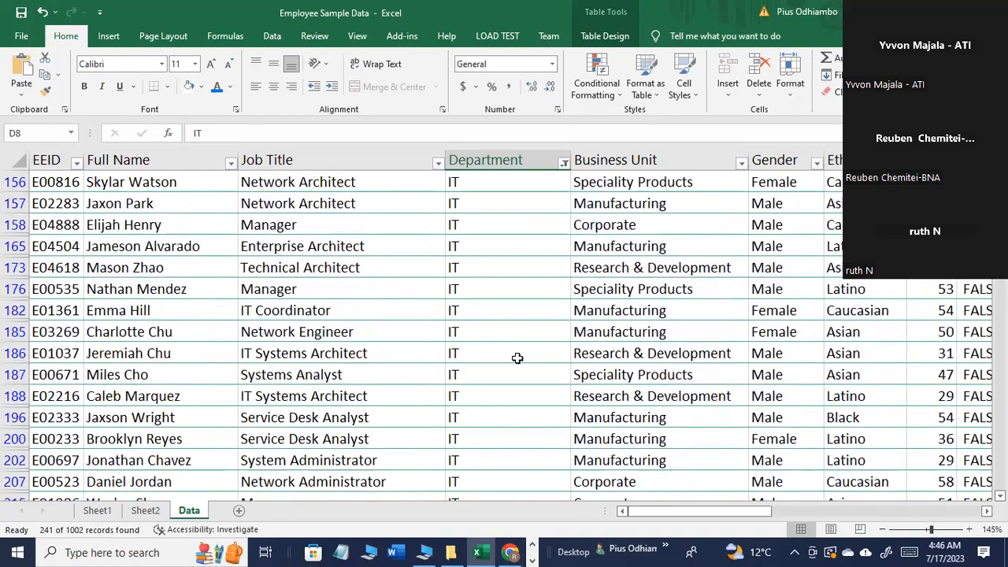
scroll(515, 358, "up", 5)
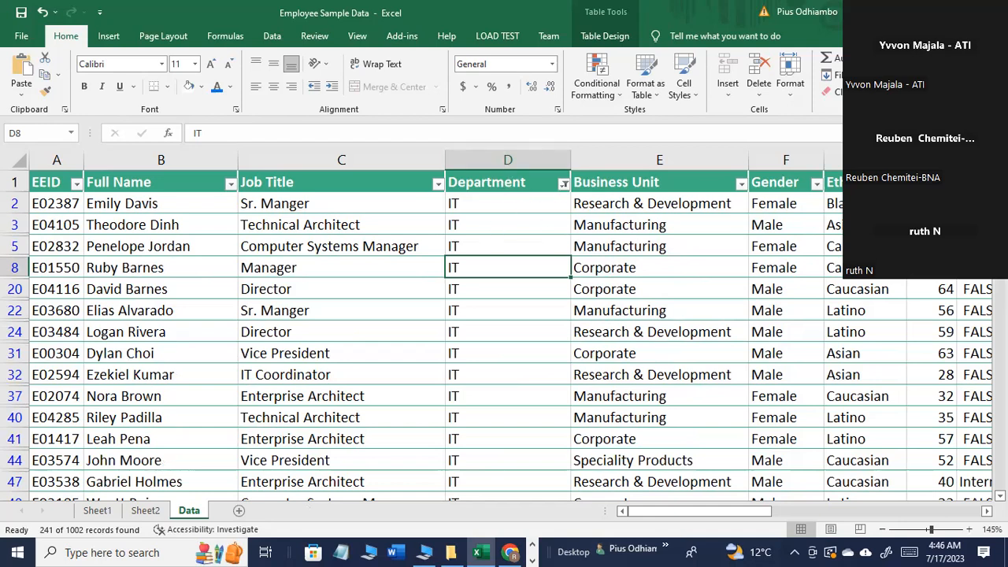
Step: Filter the Age column to 25 only, and select the Department and Age columns in turn
left_click(950, 184)
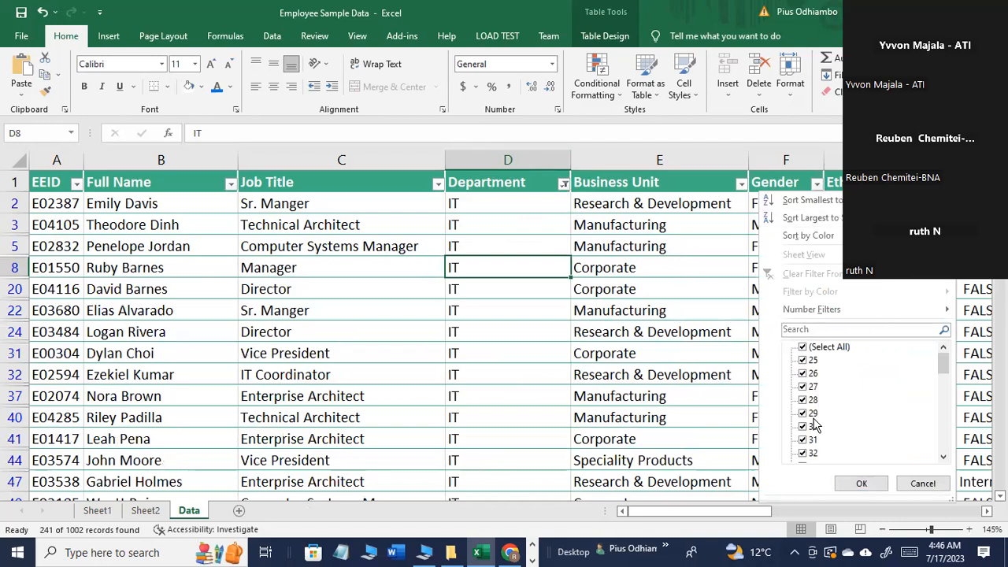
left_click(803, 348)
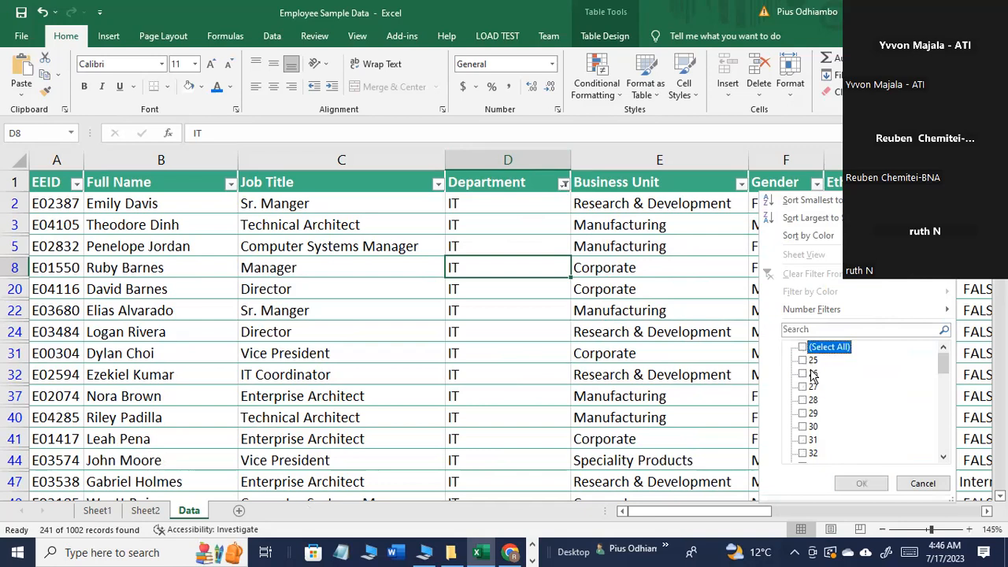
left_click(804, 359)
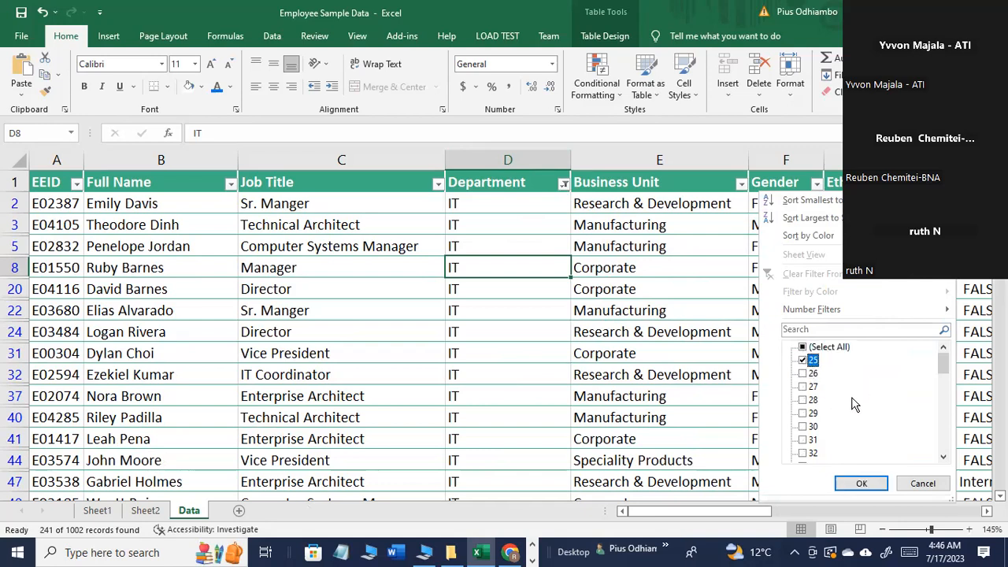
scroll(834, 408, "down", 1)
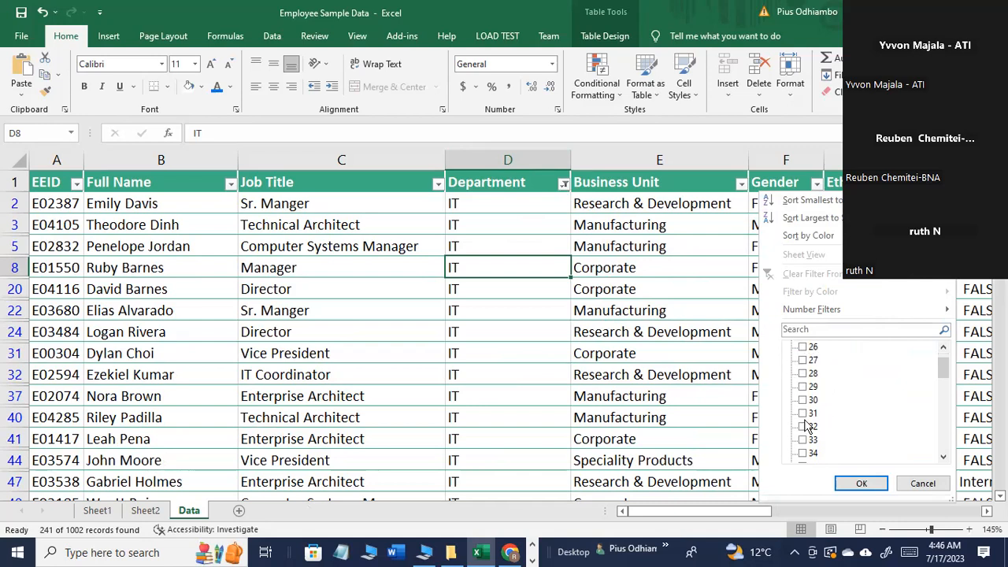
left_click_drag(945, 373, 944, 351)
left_click(802, 361)
left_click(847, 482)
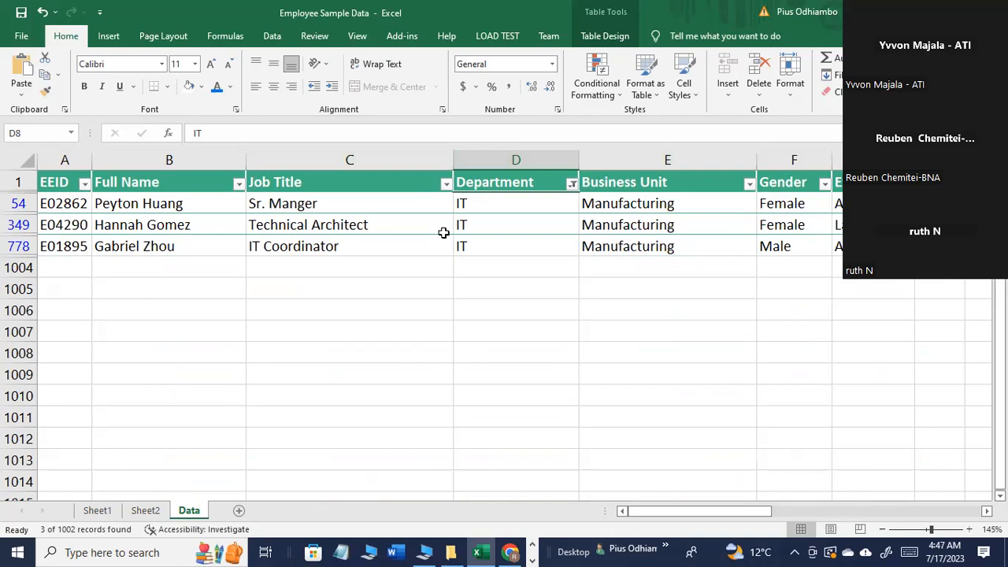
left_click(505, 153)
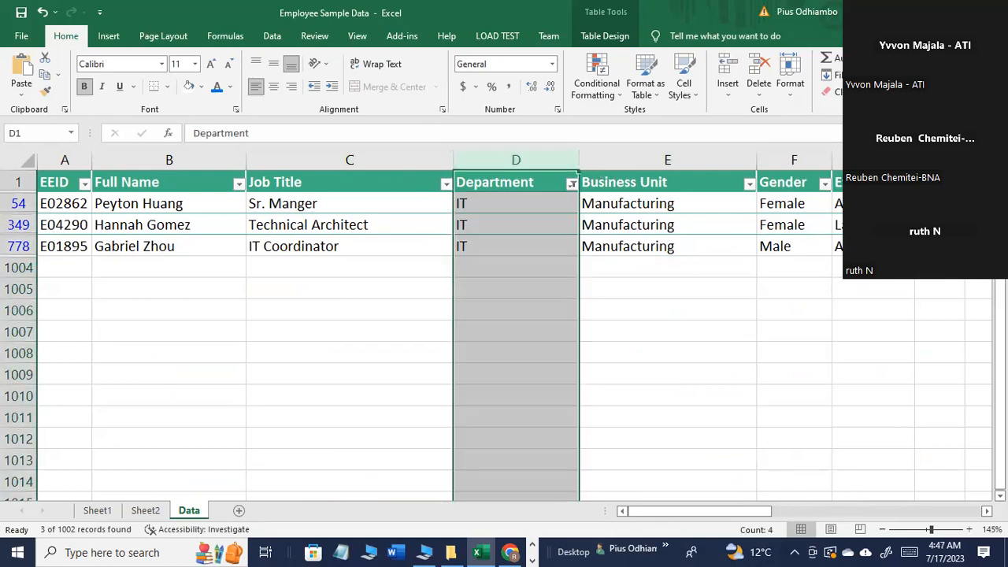
left_click(939, 160)
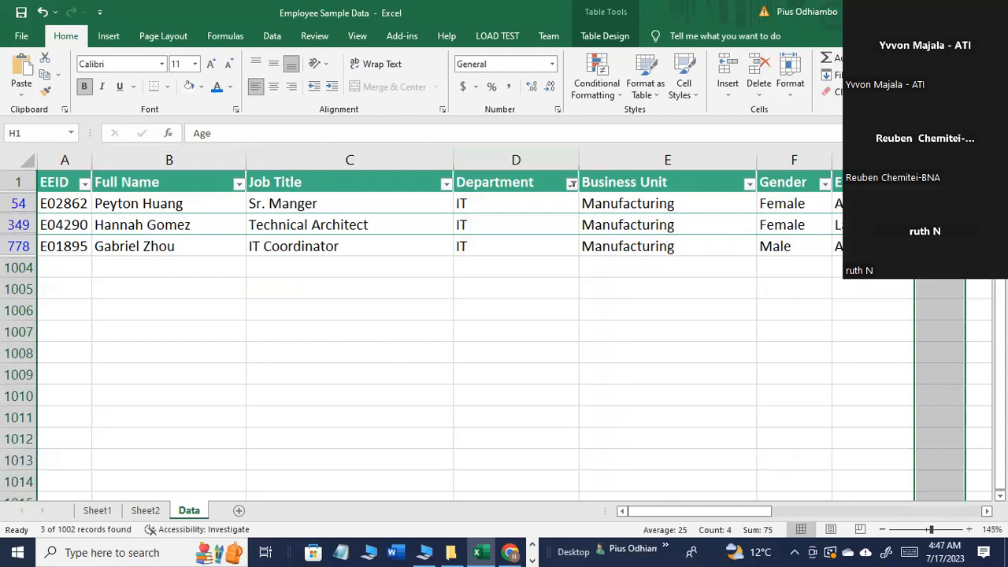
Step: Select the Department column, and try to toggle the header filters from an empty cell below the employee table
left_click(509, 160, "ctrl")
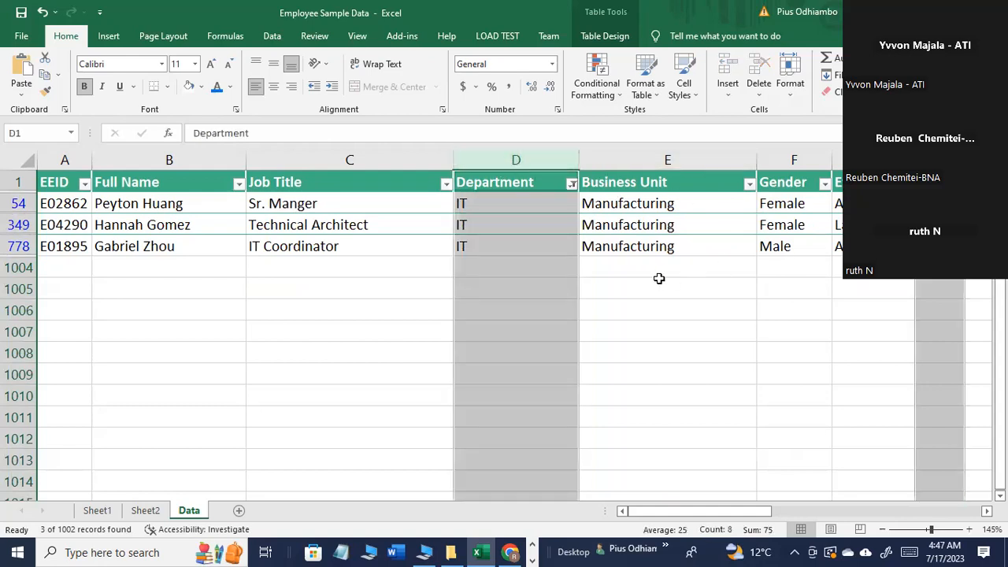
left_click(745, 296)
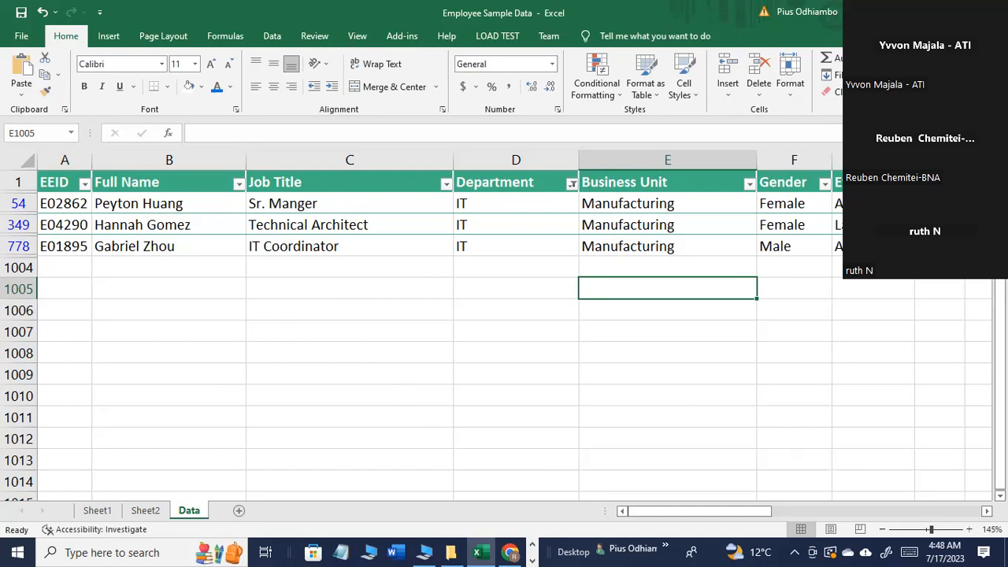
key("ctrl+shift+l")
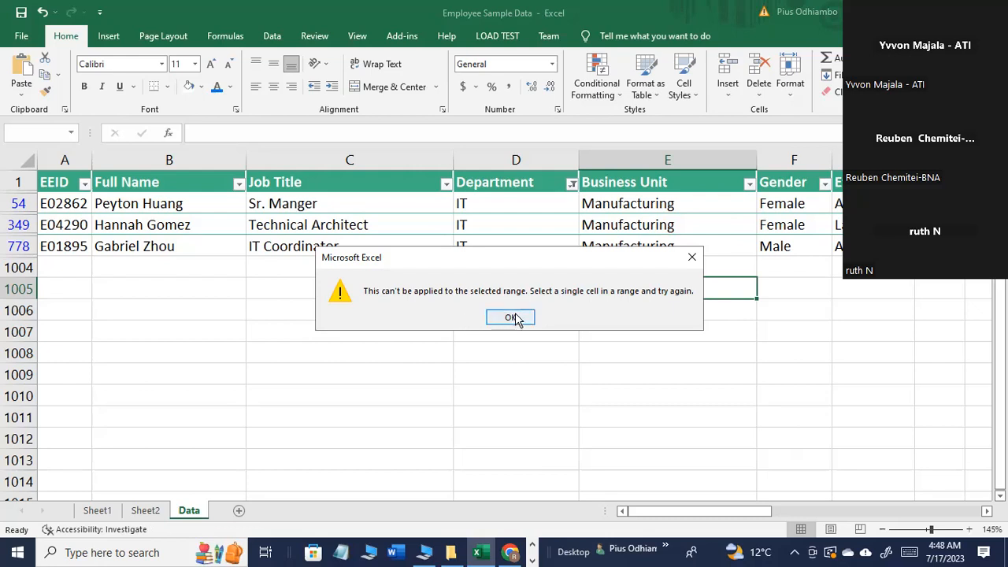
left_click(692, 260)
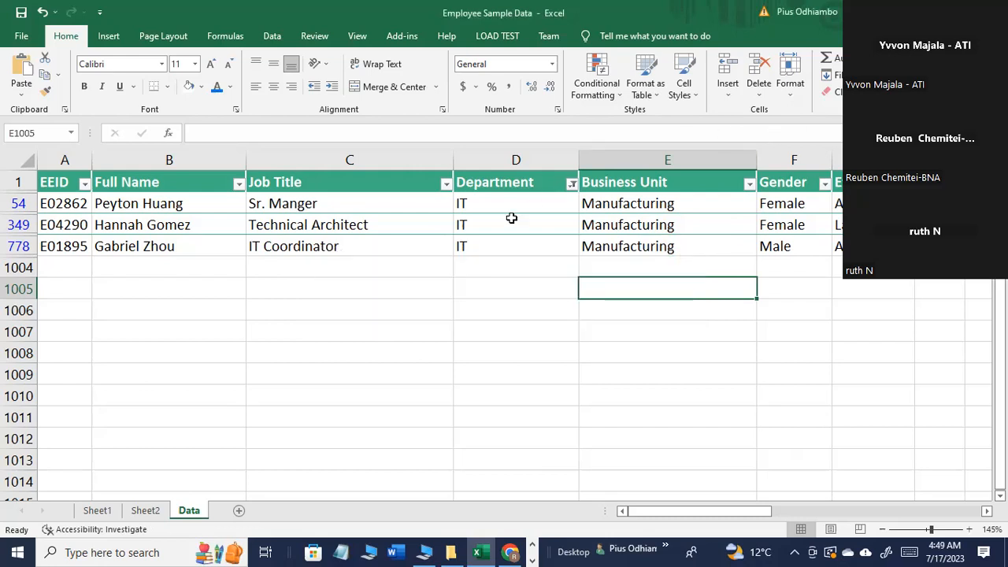
Step: Tick all departments in the Department filter choices without applying them, and reset the Age filter to all ages
left_click(572, 185)
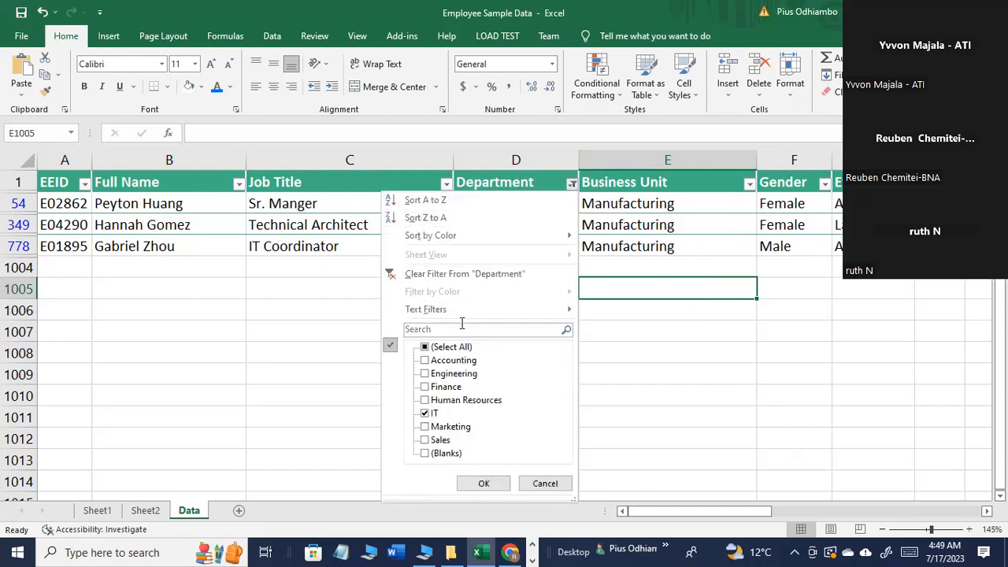
left_click(428, 348)
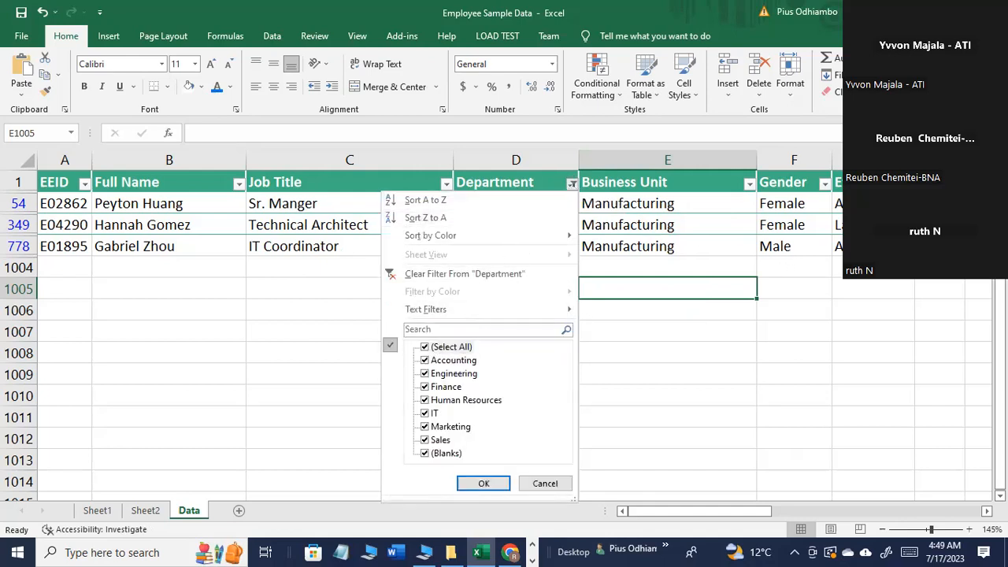
left_click(958, 184)
left_click(958, 184)
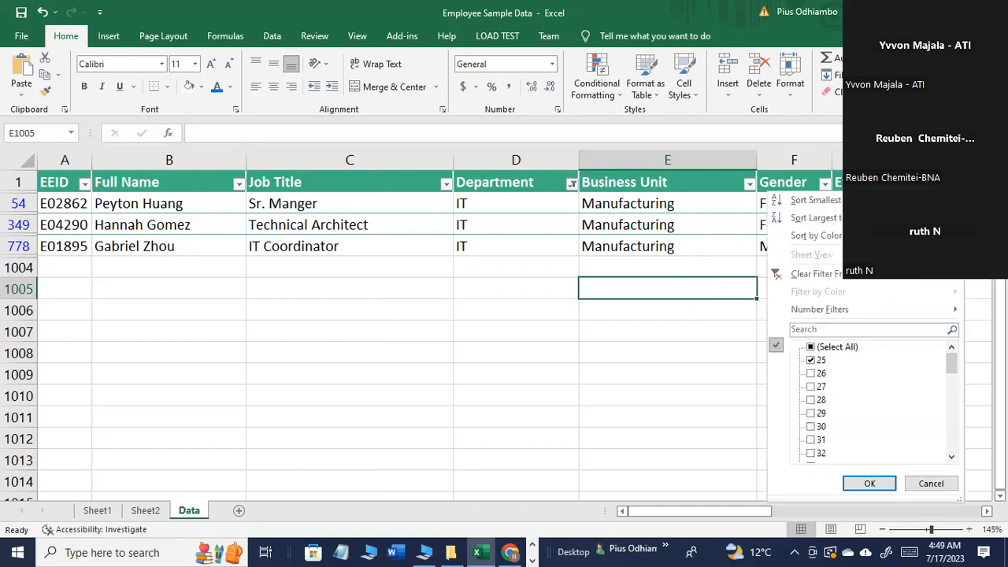
left_click(837, 348)
left_click(869, 482)
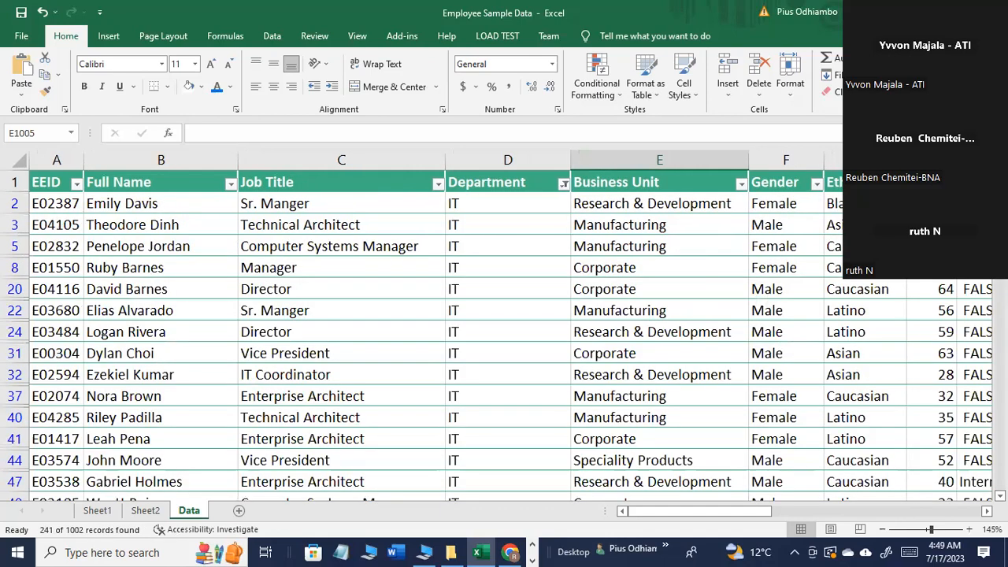
Step: Clear the remaining Department filter and turn off the header filters with a cell inside the employee table selected
key("ctrl+shift+l")
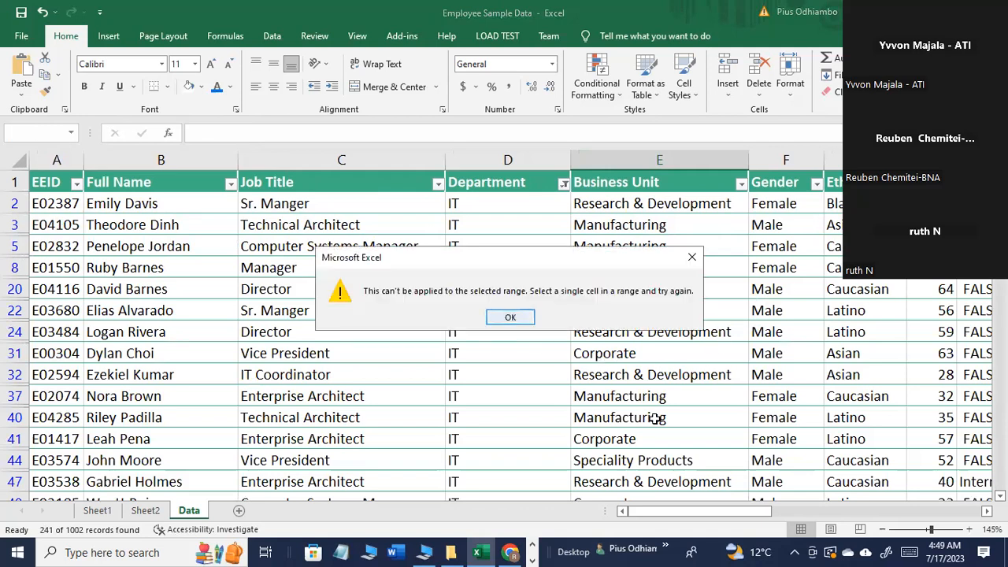
key("Return")
left_click(767, 416)
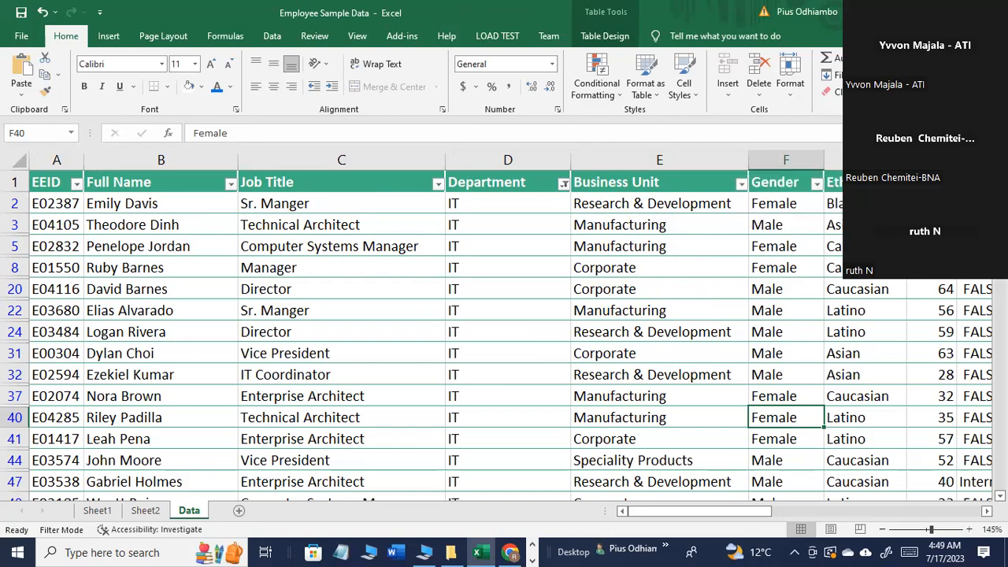
left_click(837, 91)
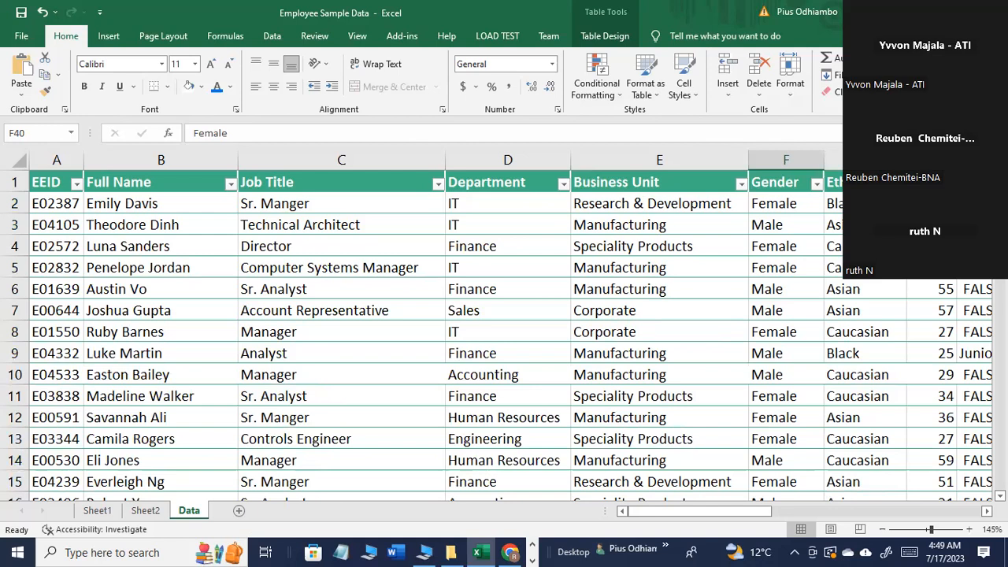
left_click(844, 334)
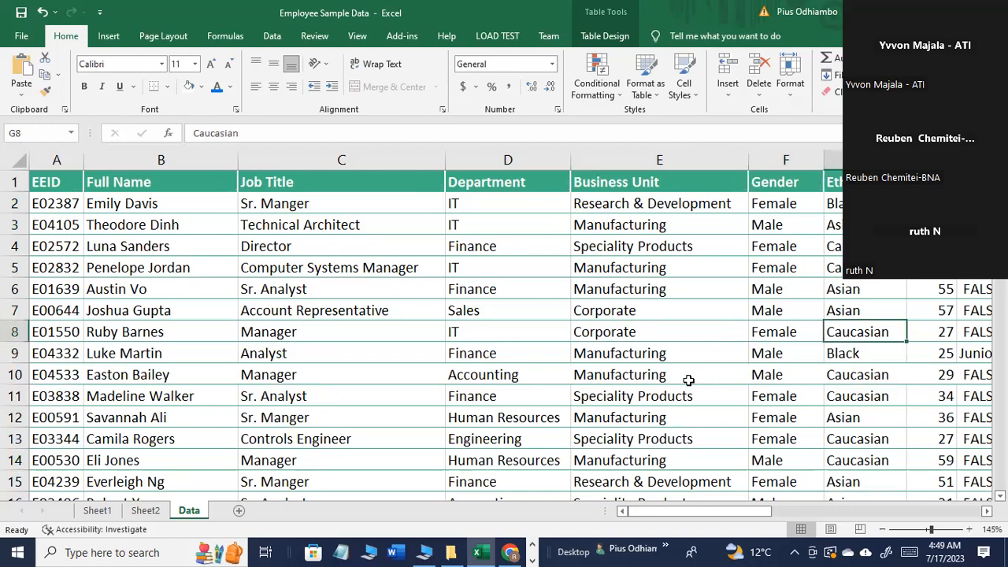
Step: Look through the rows and columns of the unfiltered employee table, and switch to the employee data exercise slide in PowerPoint
scroll(686, 375, "down", 2)
scroll(686, 375, "up", 2)
left_click_drag(740, 512, 603, 511)
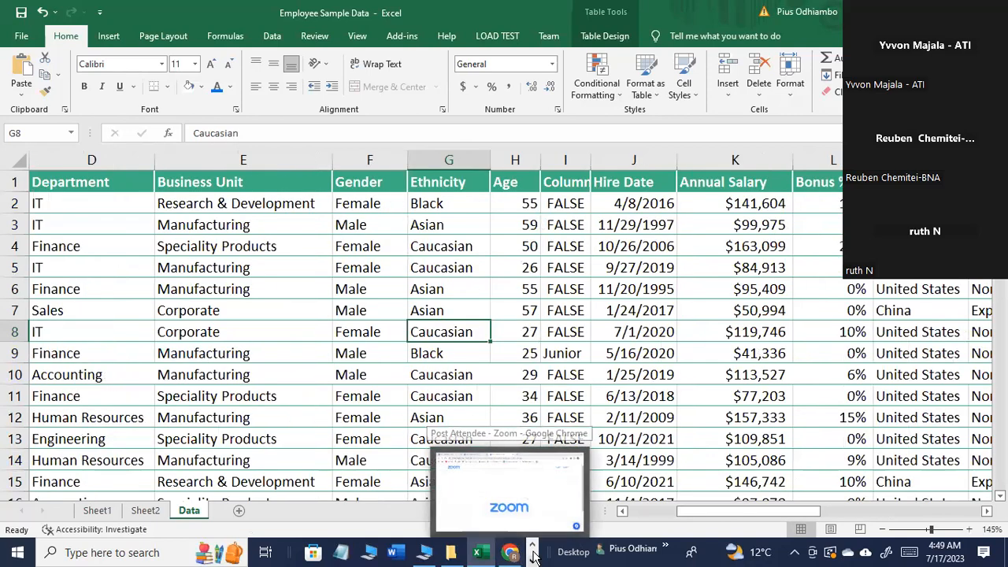
left_click(363, 552)
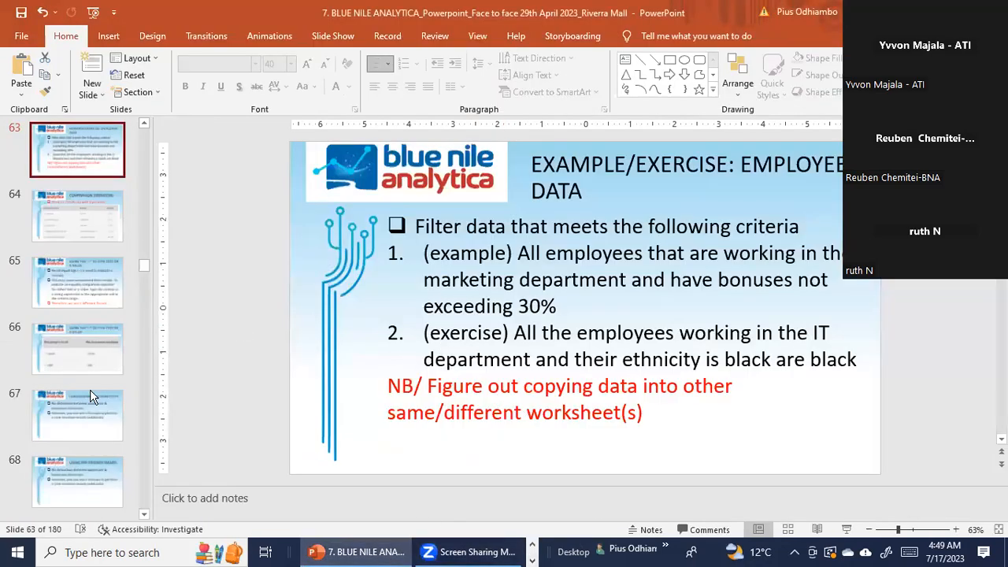